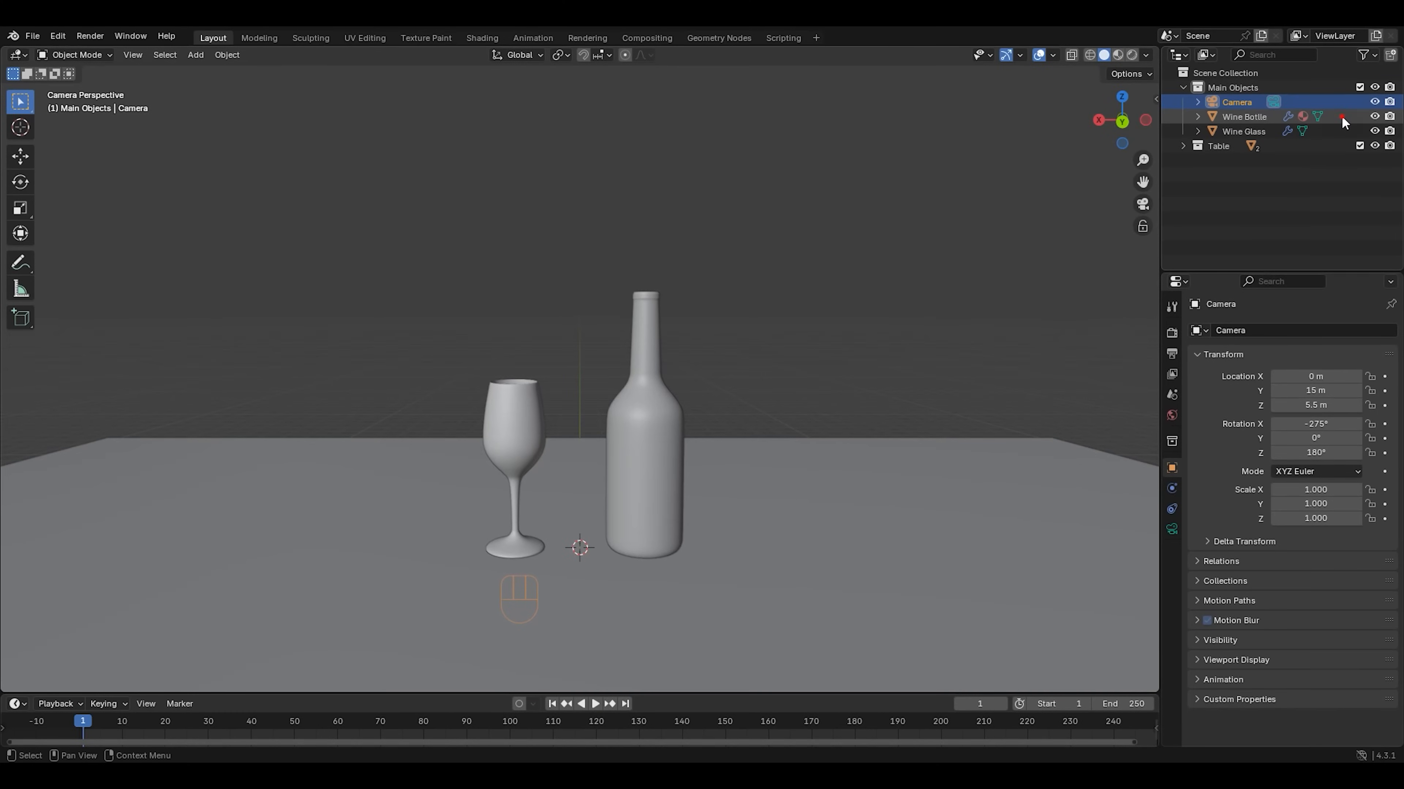
Select the wine bottle and the wine glass in turn to identify the two main objects
{"action": "left_click", "coordinate": [1341, 117]}
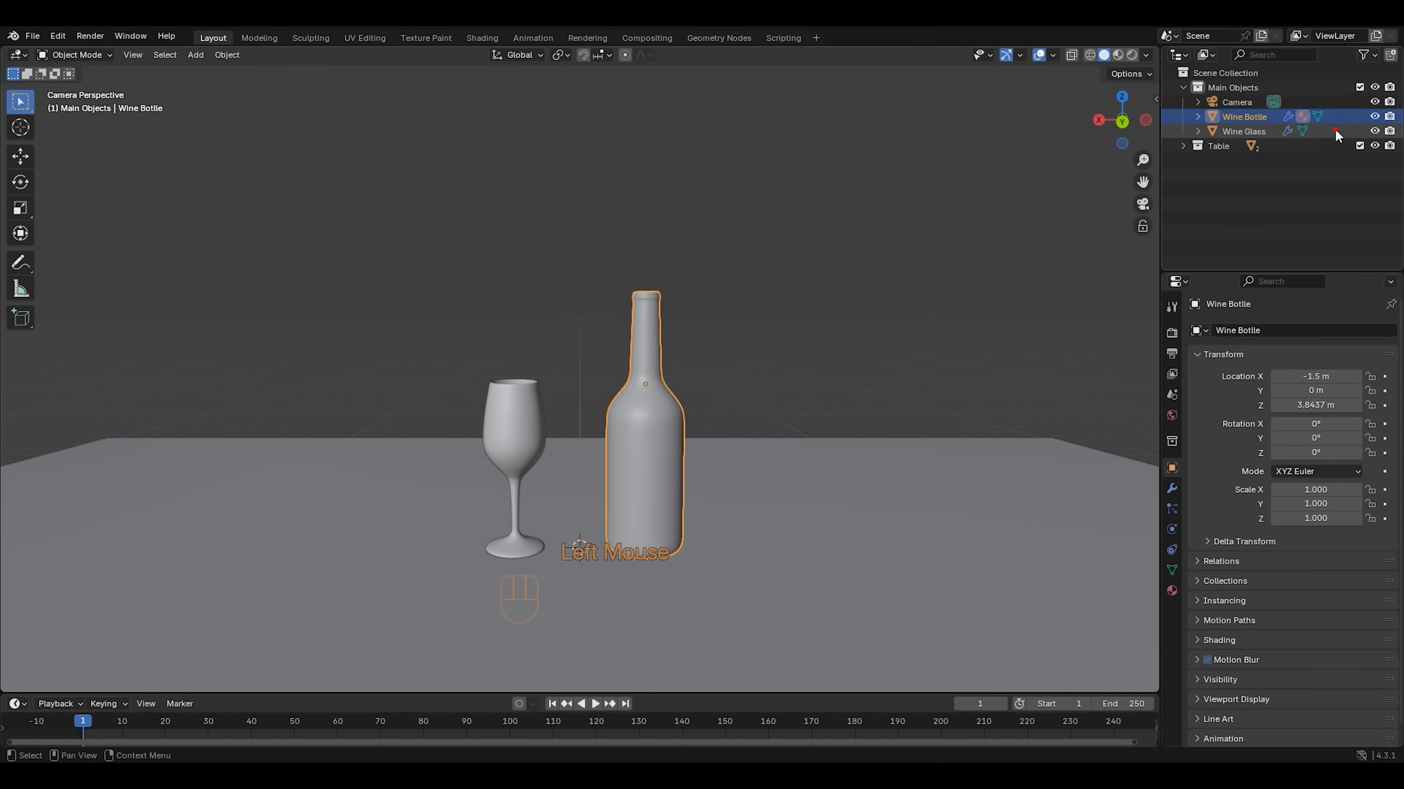
{"action": "left_click", "coordinate": [1335, 130]}
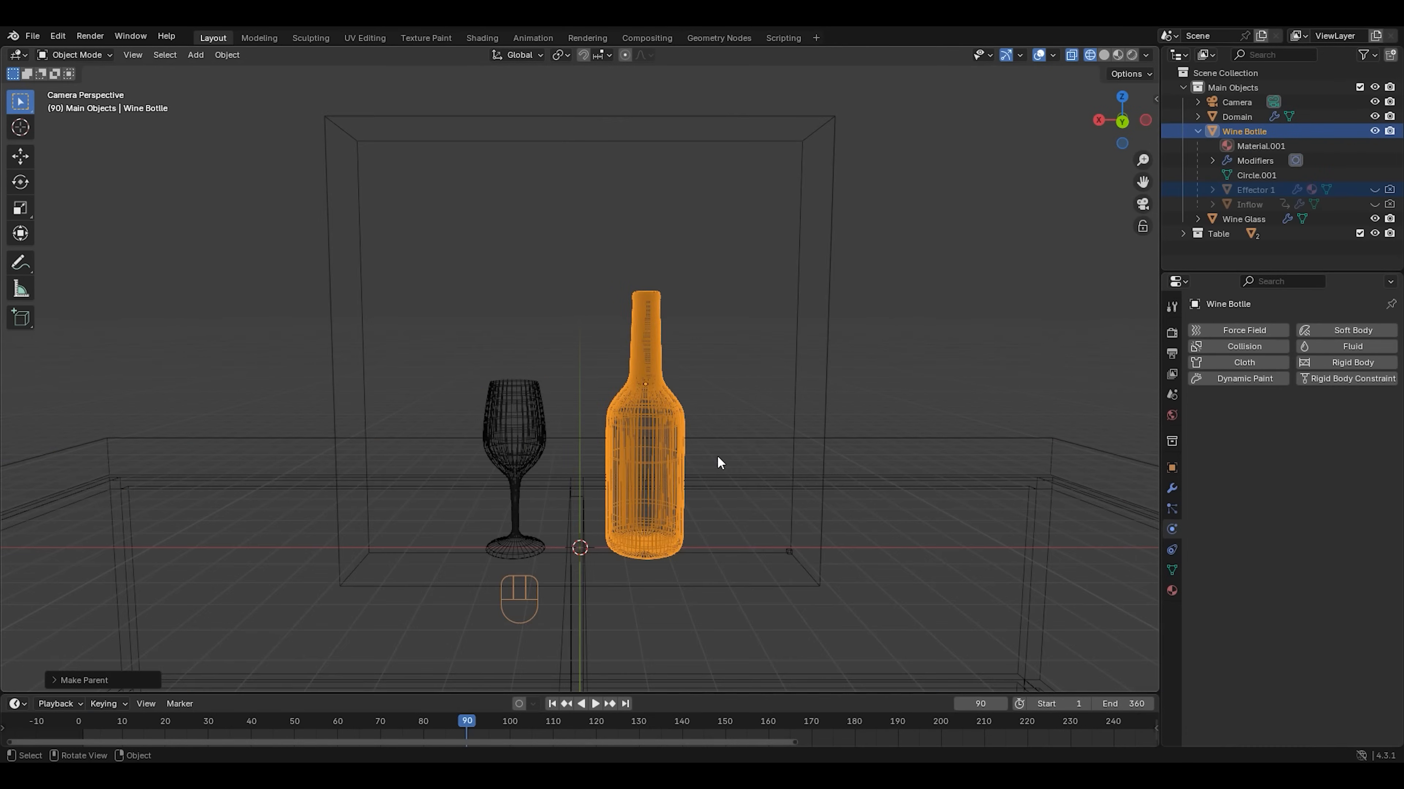
Move the wine bottle 1.5 m along global Z and 0.7 m along global X
{"action": "type", "text": "gz1.5"}
{"action": "key", "text": "Return"}
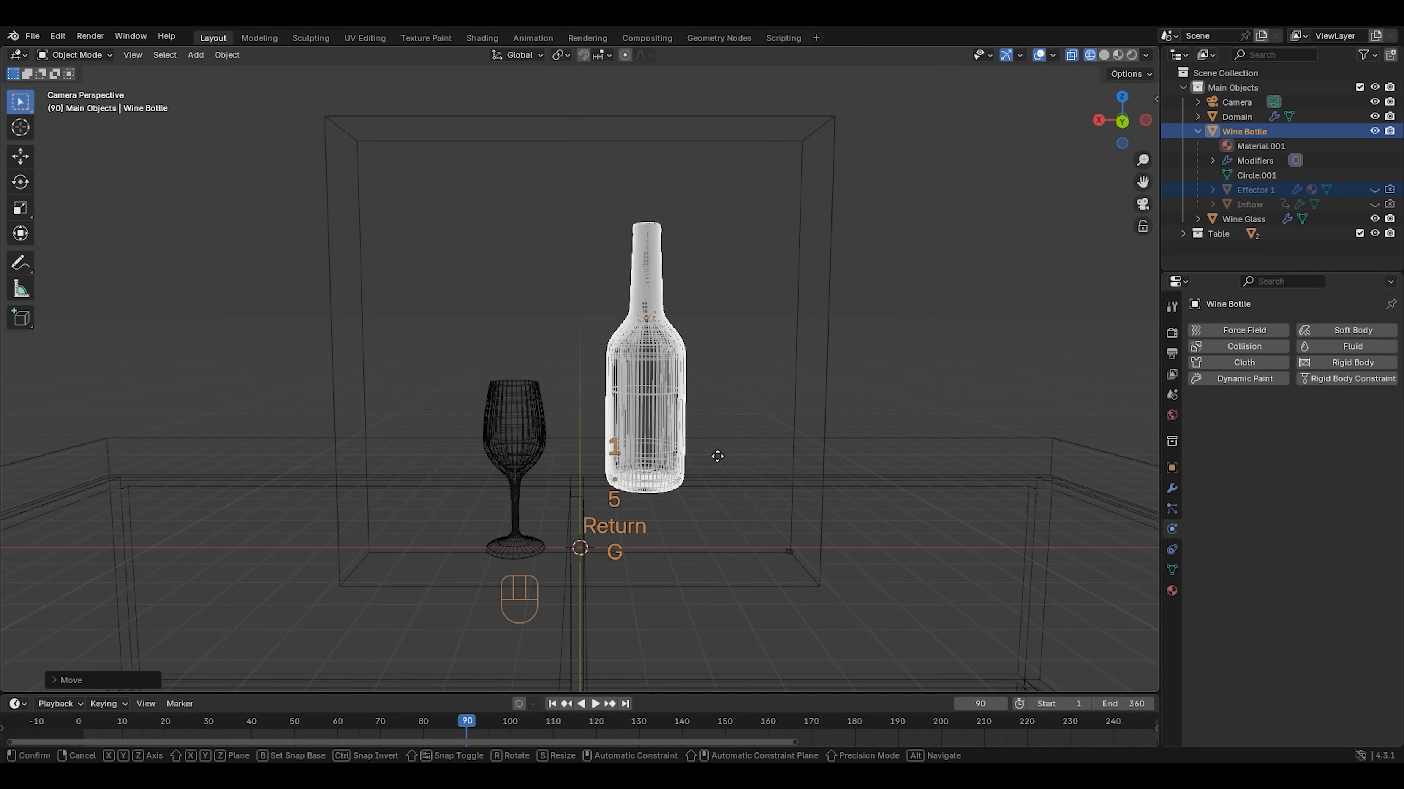
{"action": "type", "text": "gx0.7"}
{"action": "key", "text": "Return"}
Rotate the wine bottle 80° about global Y and keyframe the pose at frame 90
{"action": "type", "text": "ry"}
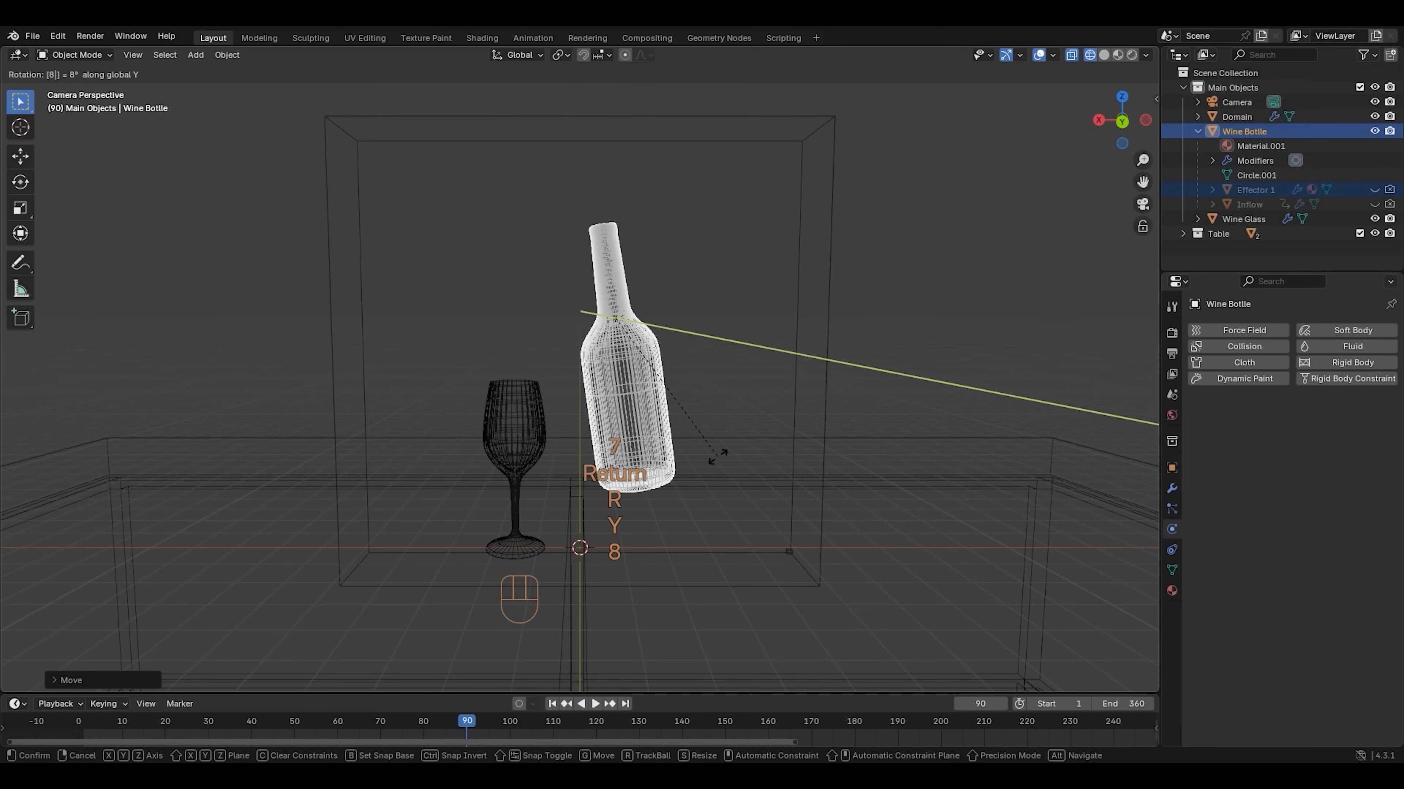
{"action": "type", "text": "90"}
{"action": "key", "text": "Return"}
{"action": "key", "text": "i"}
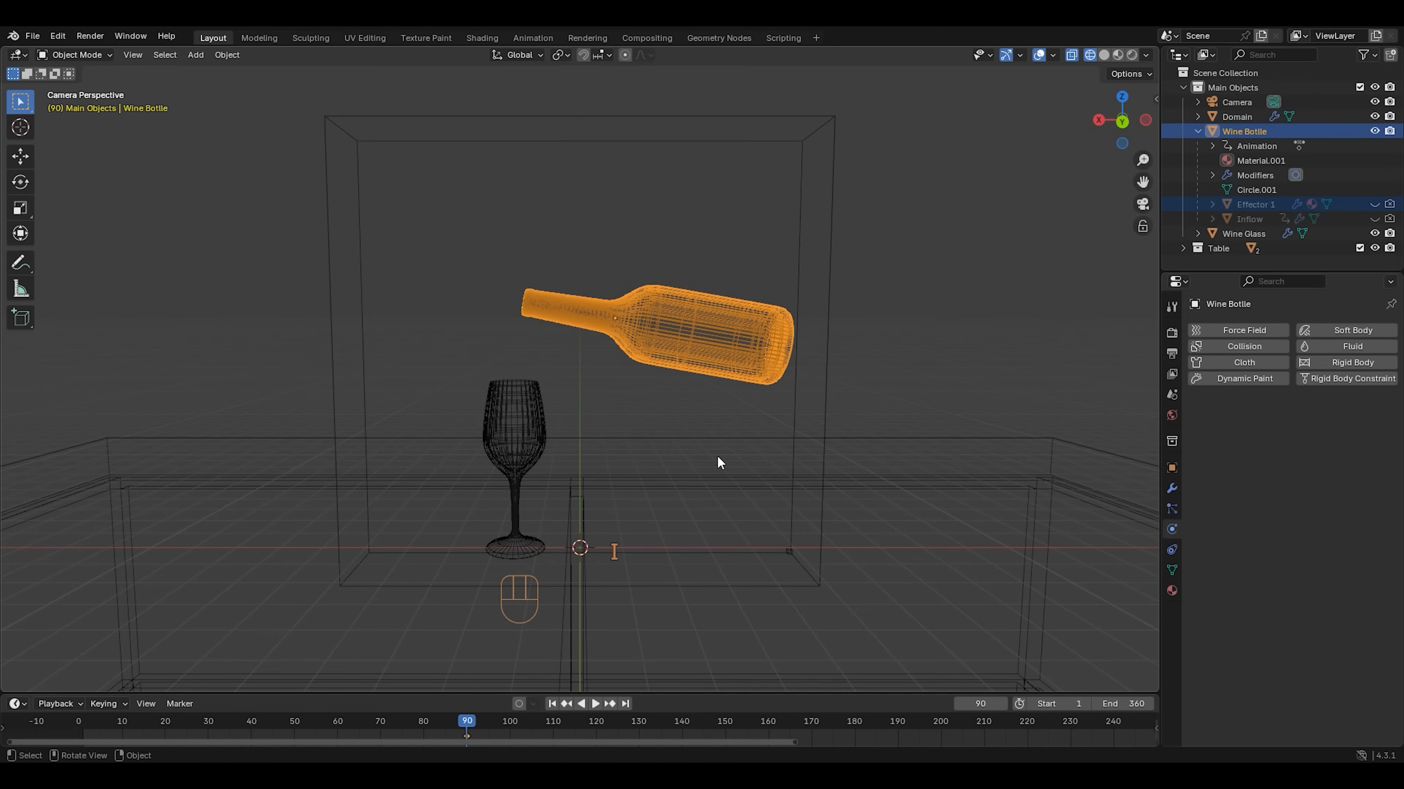
At frame 150, rotate the wine bottle a further 30° about global Y and insert a keyframe
{"action": "left_click", "coordinate": [989, 697]}
{"action": "type", "text": "150"}
{"action": "key", "text": "Return"}
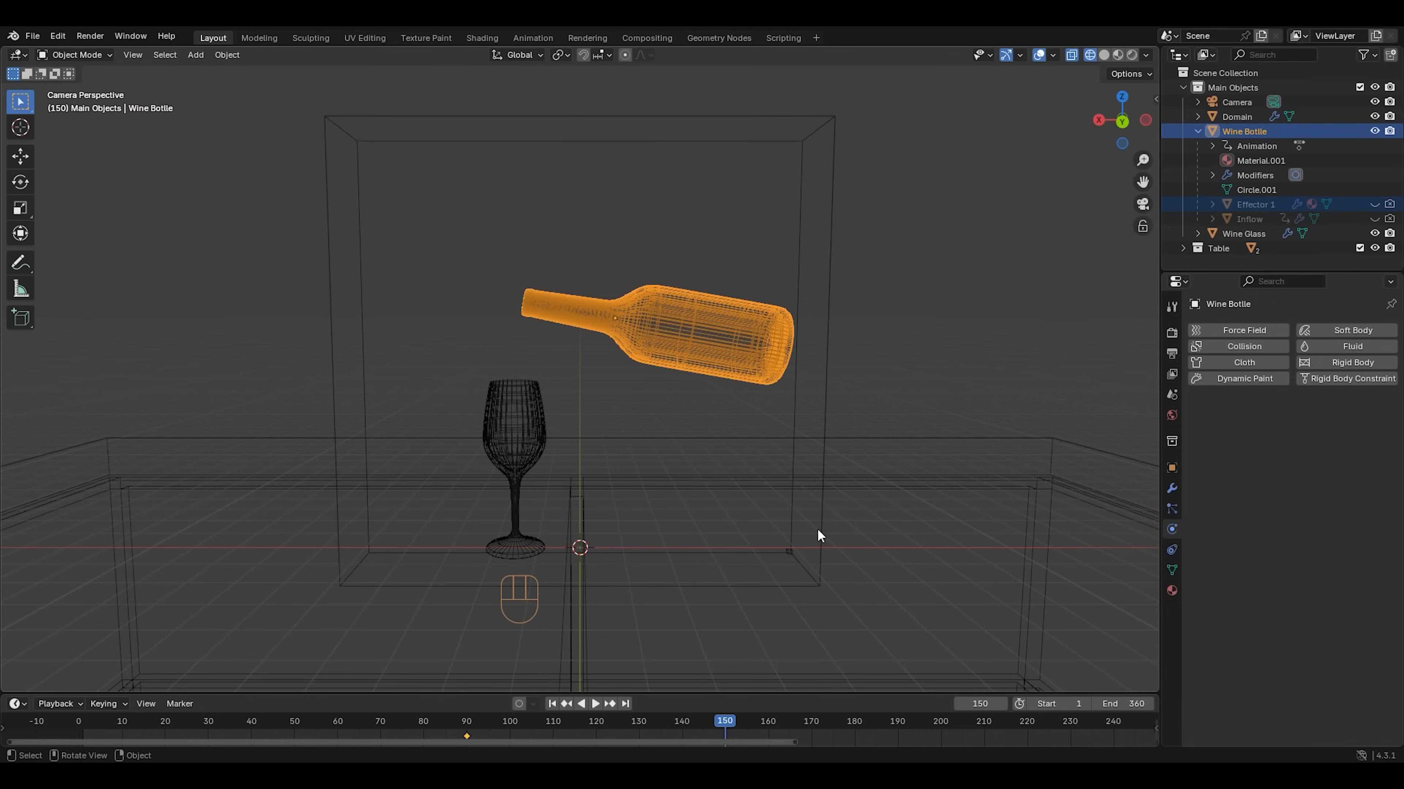
{"action": "type", "text": "ry30"}
{"action": "key", "text": "Return"}
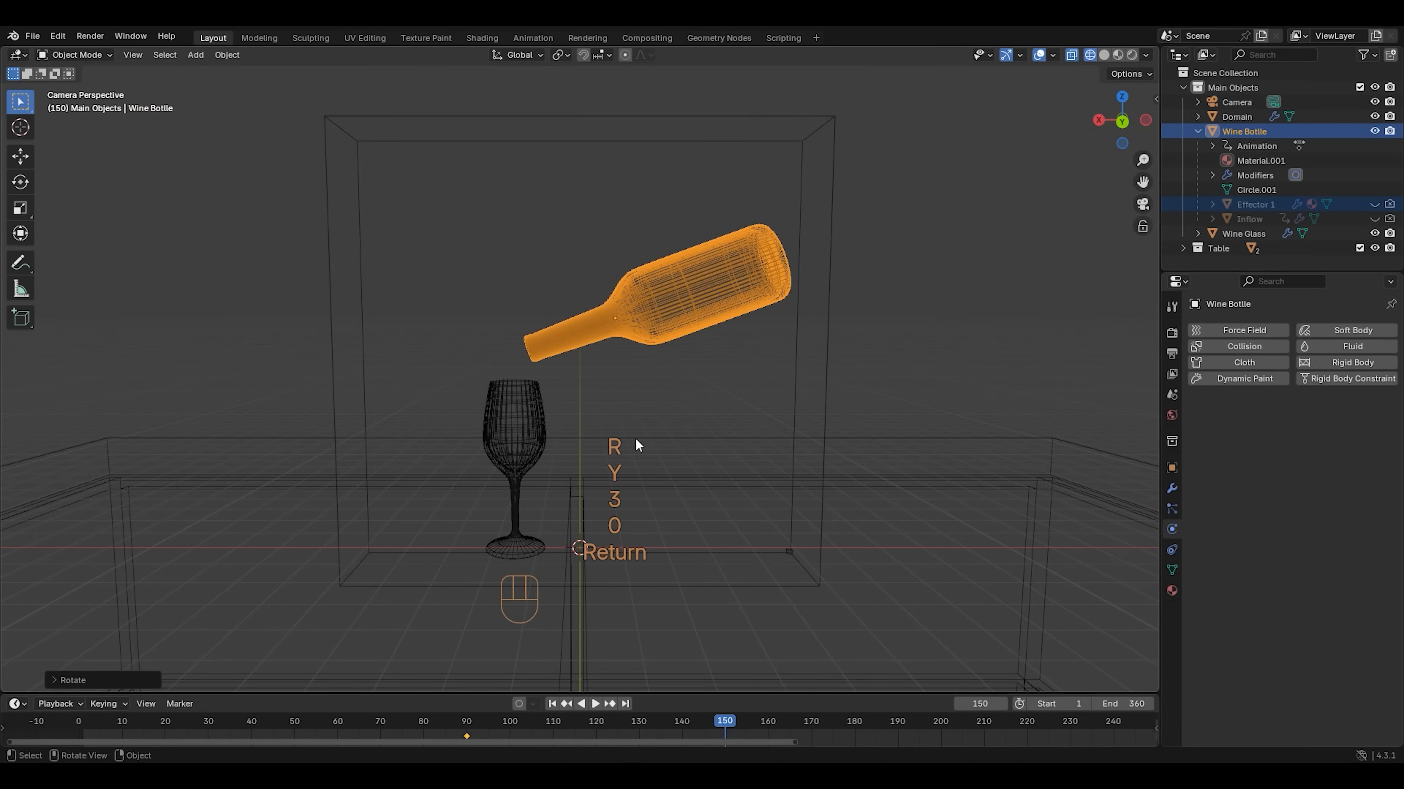
{"action": "key", "text": "i"}
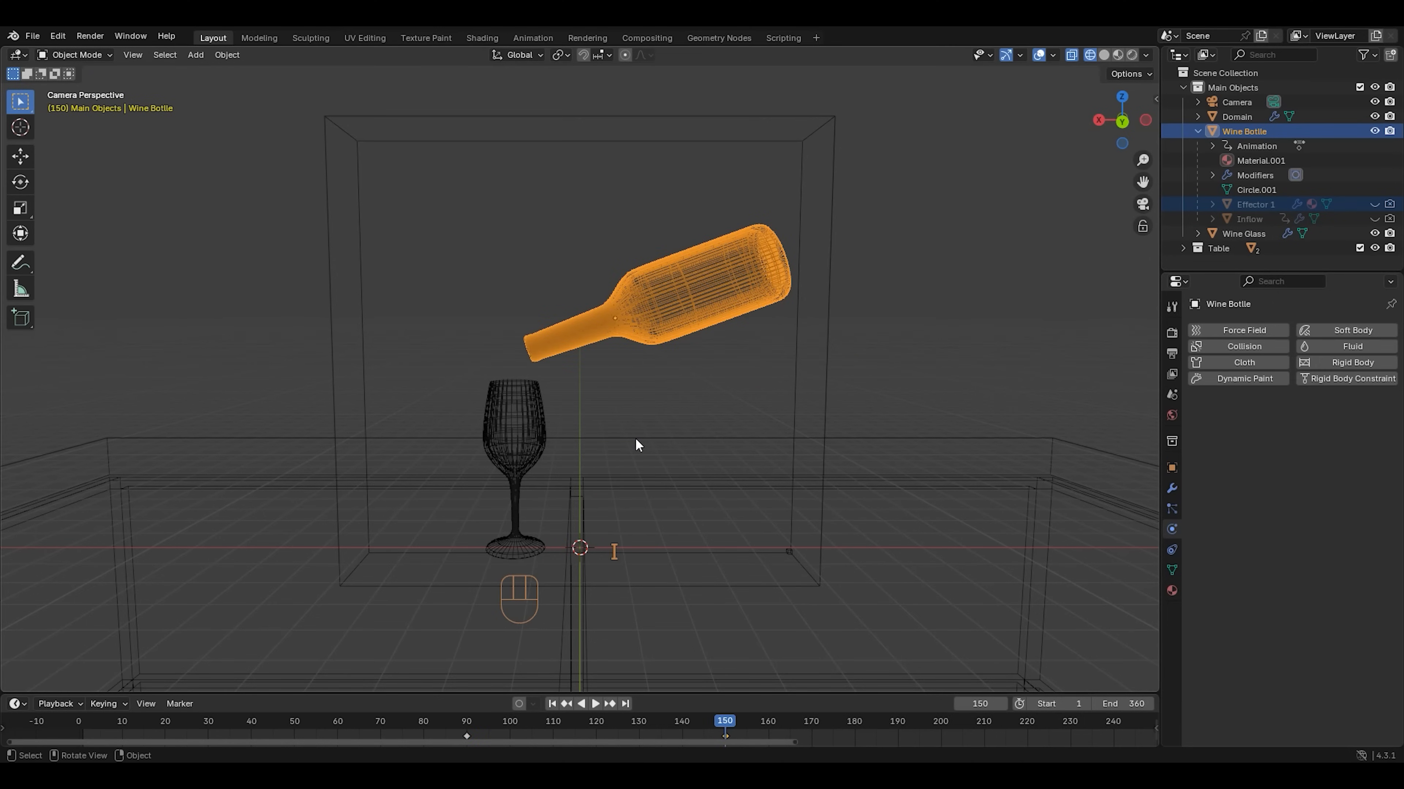
Insert a keyframe at frame 240 to hold the wine bottle's pouring pose
{"action": "left_click", "coordinate": [983, 704]}
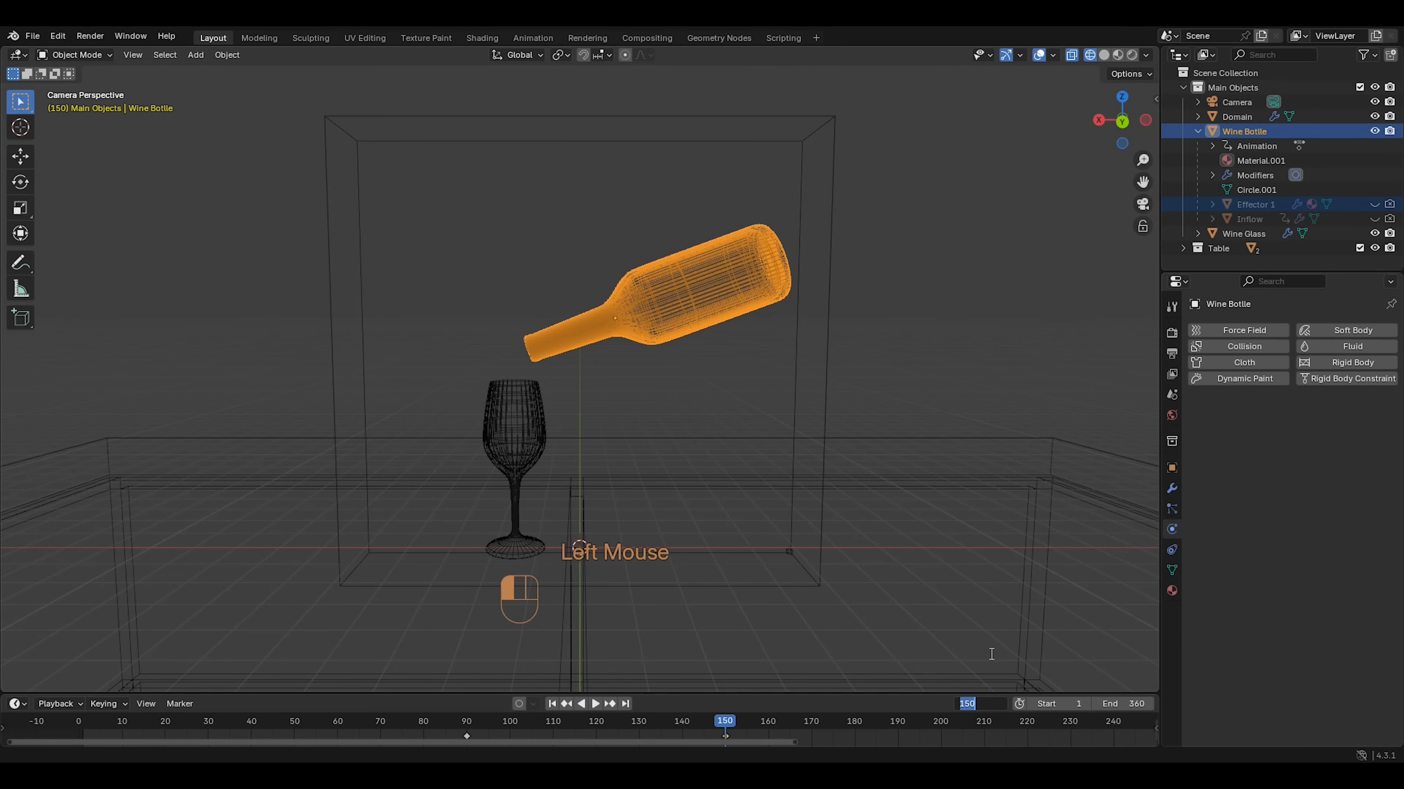
{"action": "type", "text": "240"}
{"action": "key", "text": "Return"}
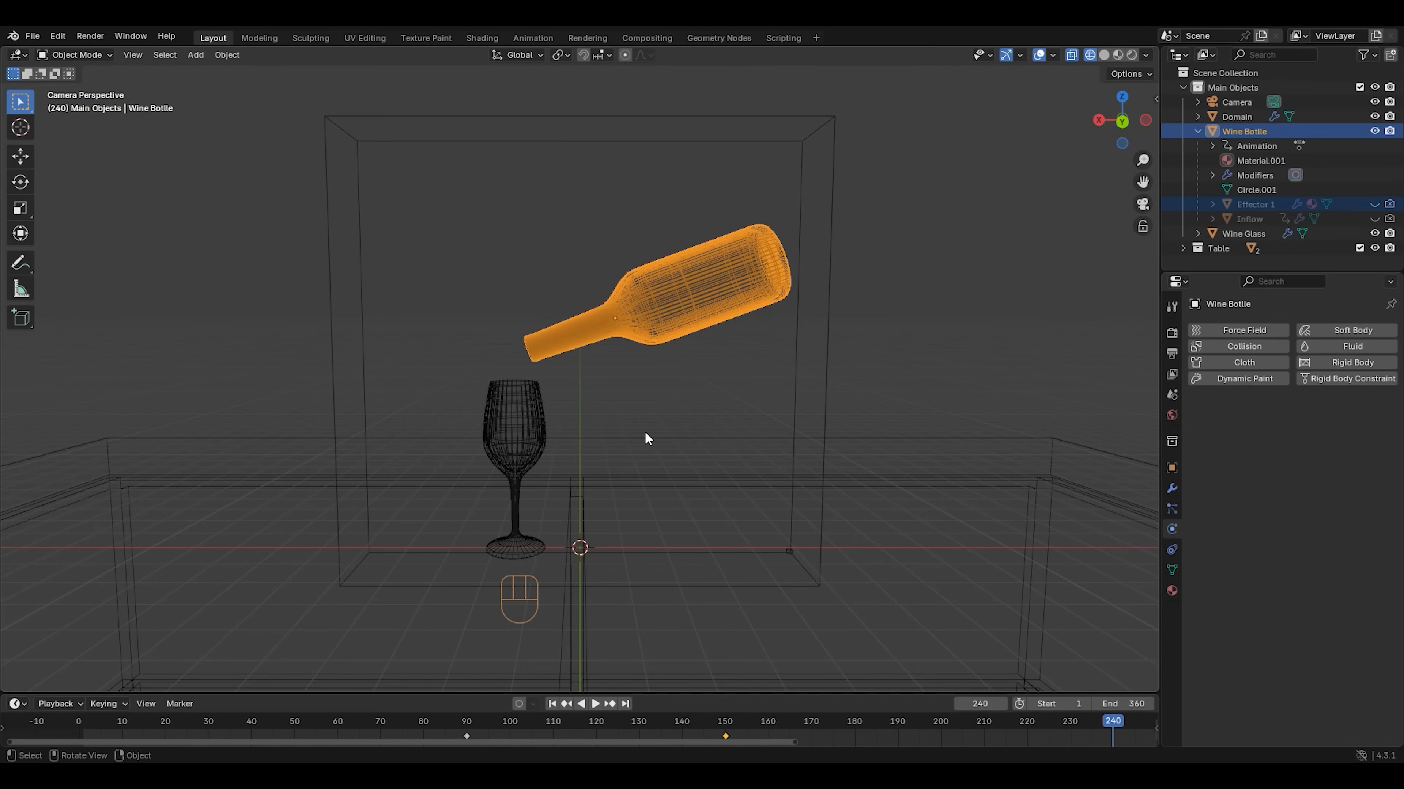
{"action": "key", "text": "i"}
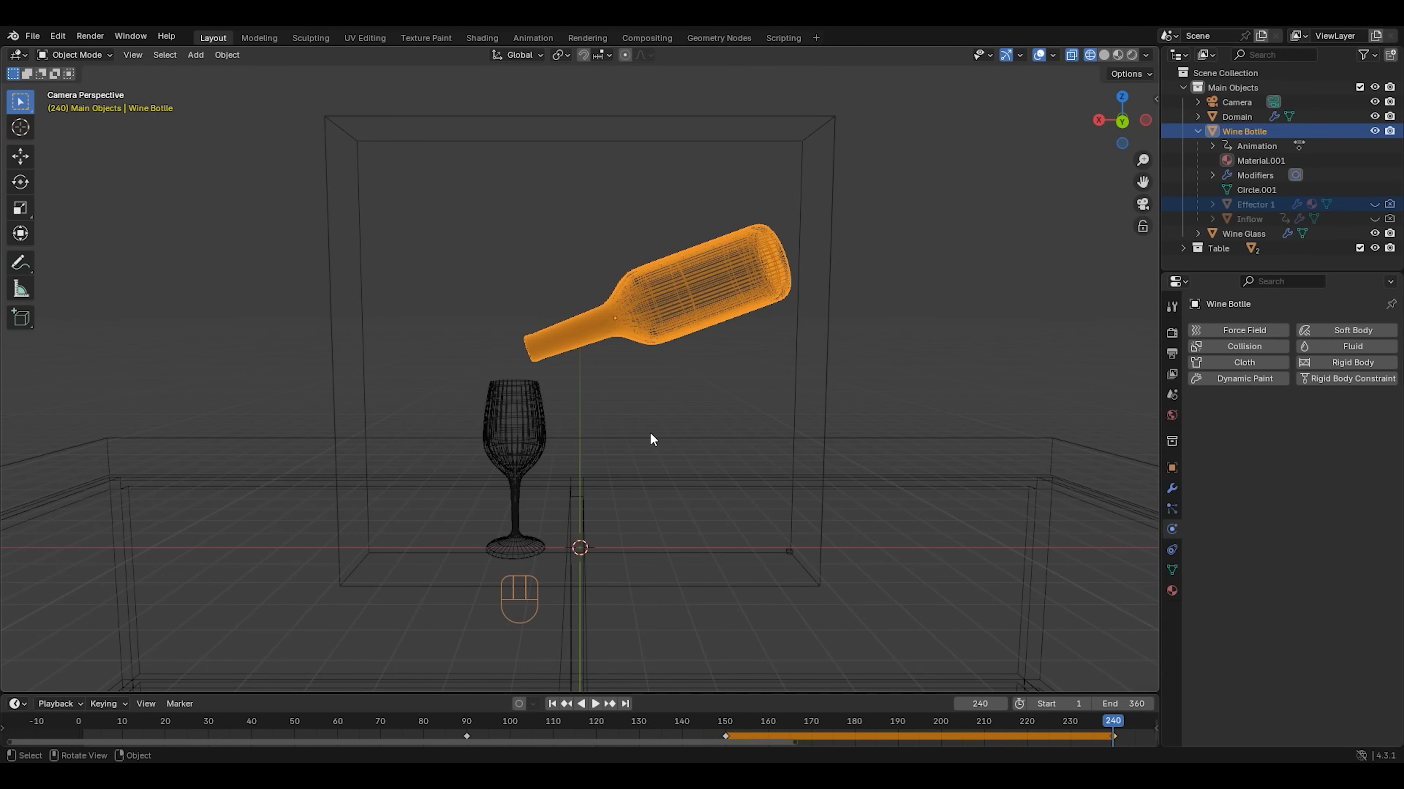
At frame 300, rotate the wine bottle -30° about global Y and insert a keyframe
{"action": "left_click", "coordinate": [979, 703]}
{"action": "type", "text": "300"}
{"action": "key", "text": "Return"}
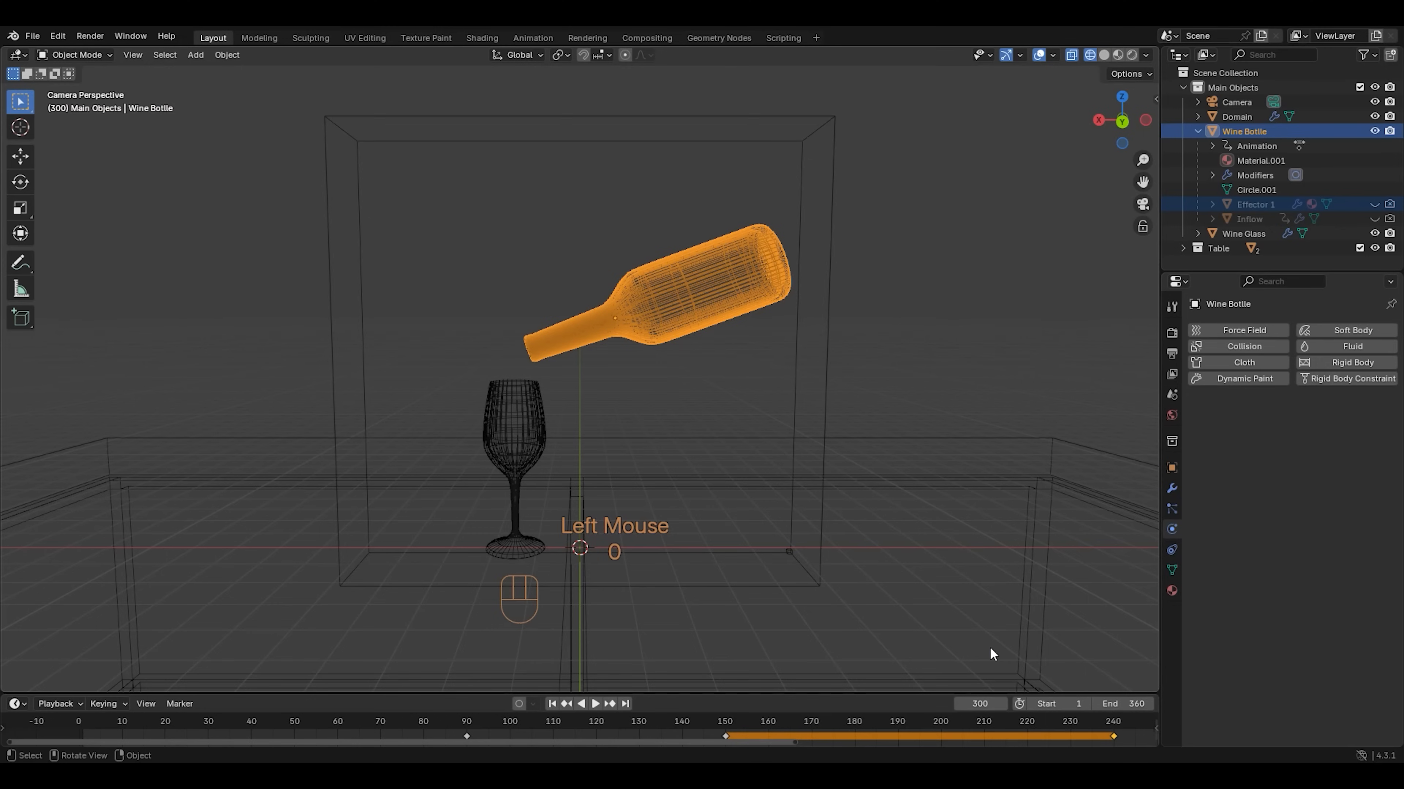
{"action": "type", "text": "ry"}
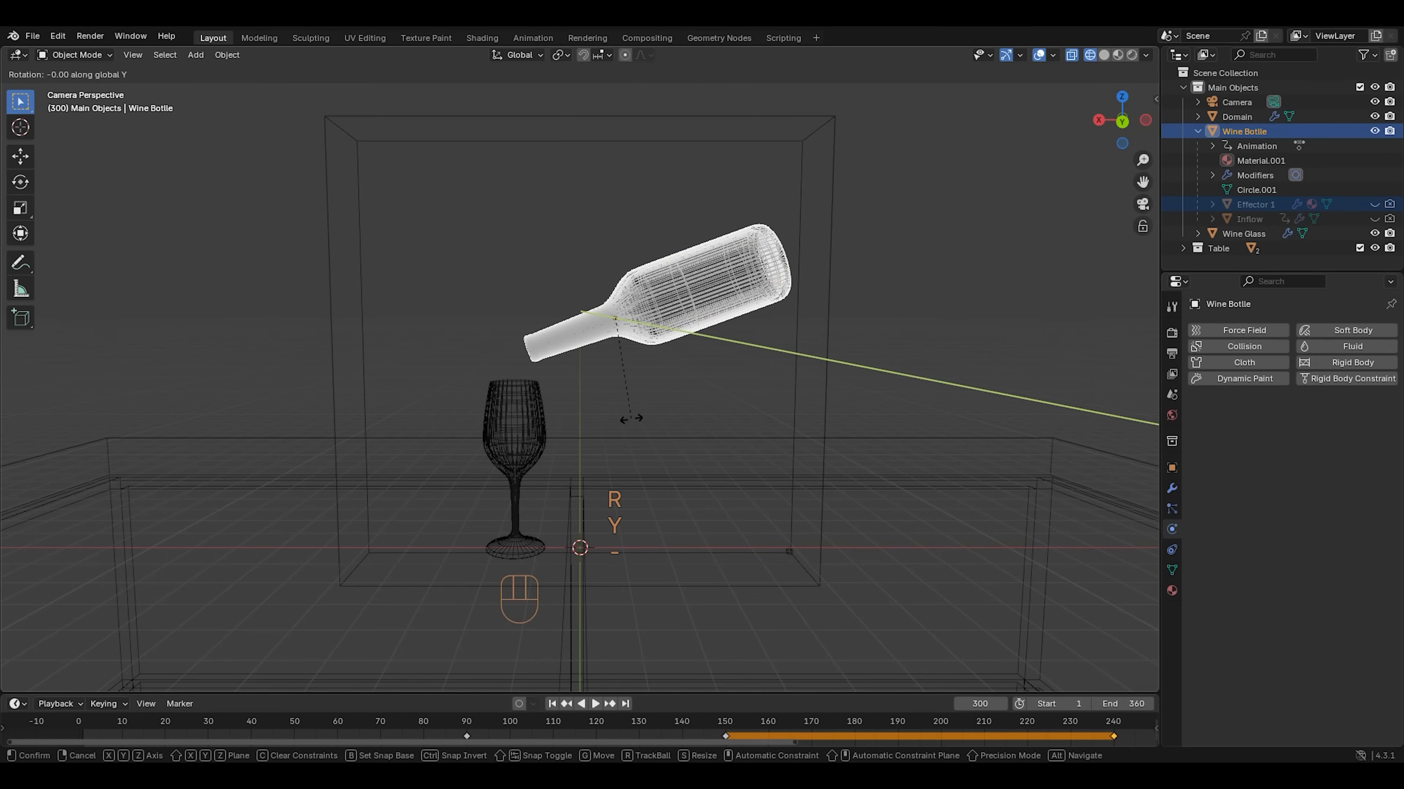
{"action": "type", "text": "-30"}
{"action": "key", "text": "Return"}
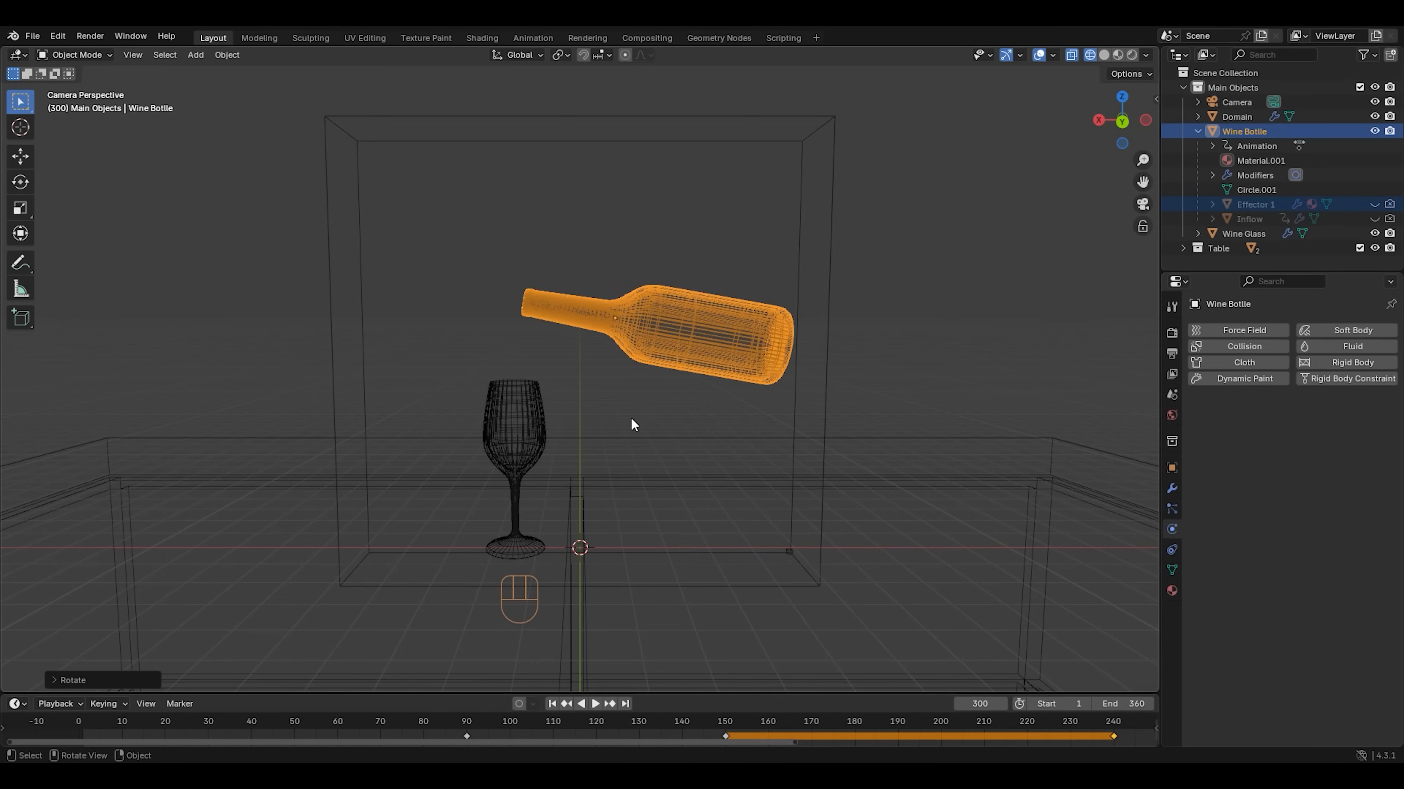
{"action": "key", "text": "i"}
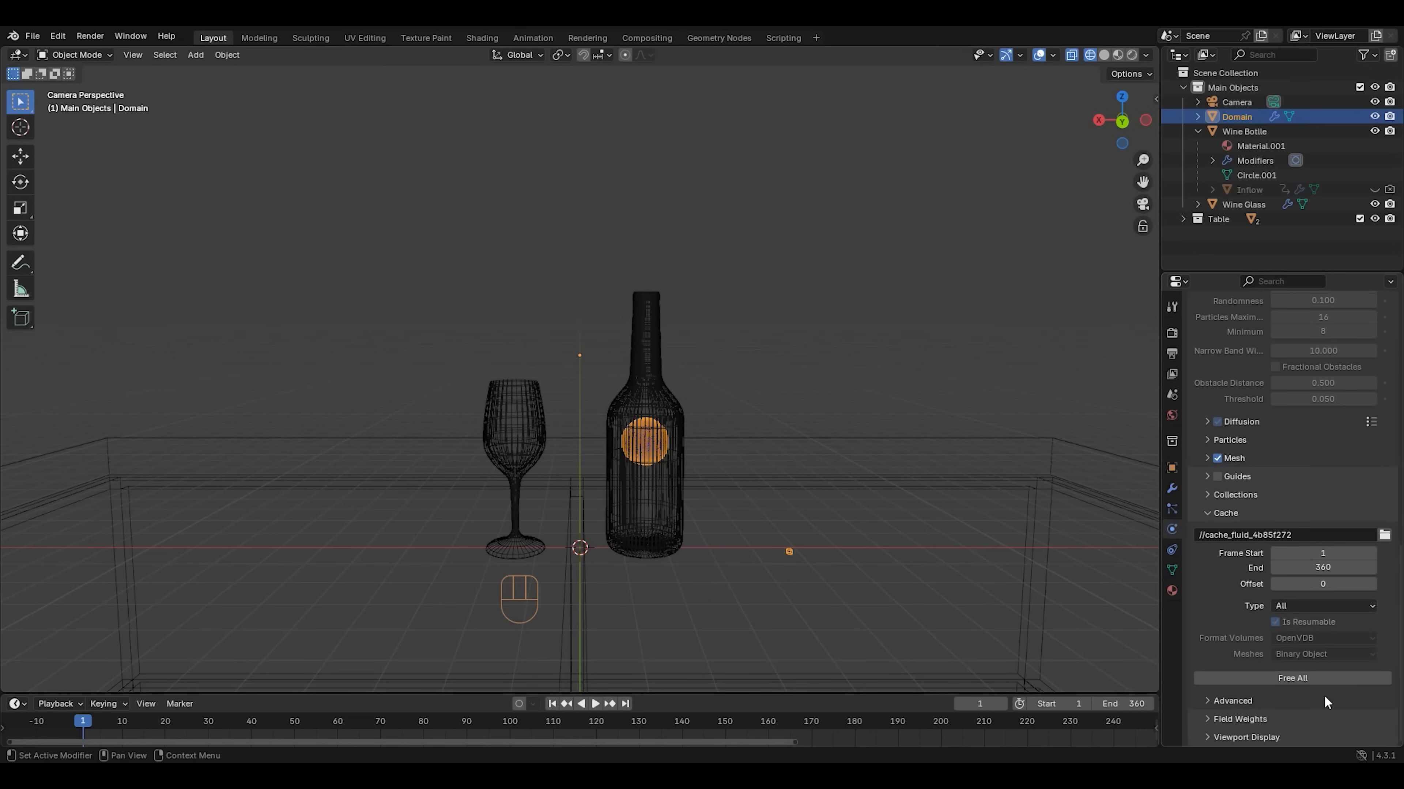
Play the fluid simulation in the viewport from frame 1
{"action": "key", "text": "space"}
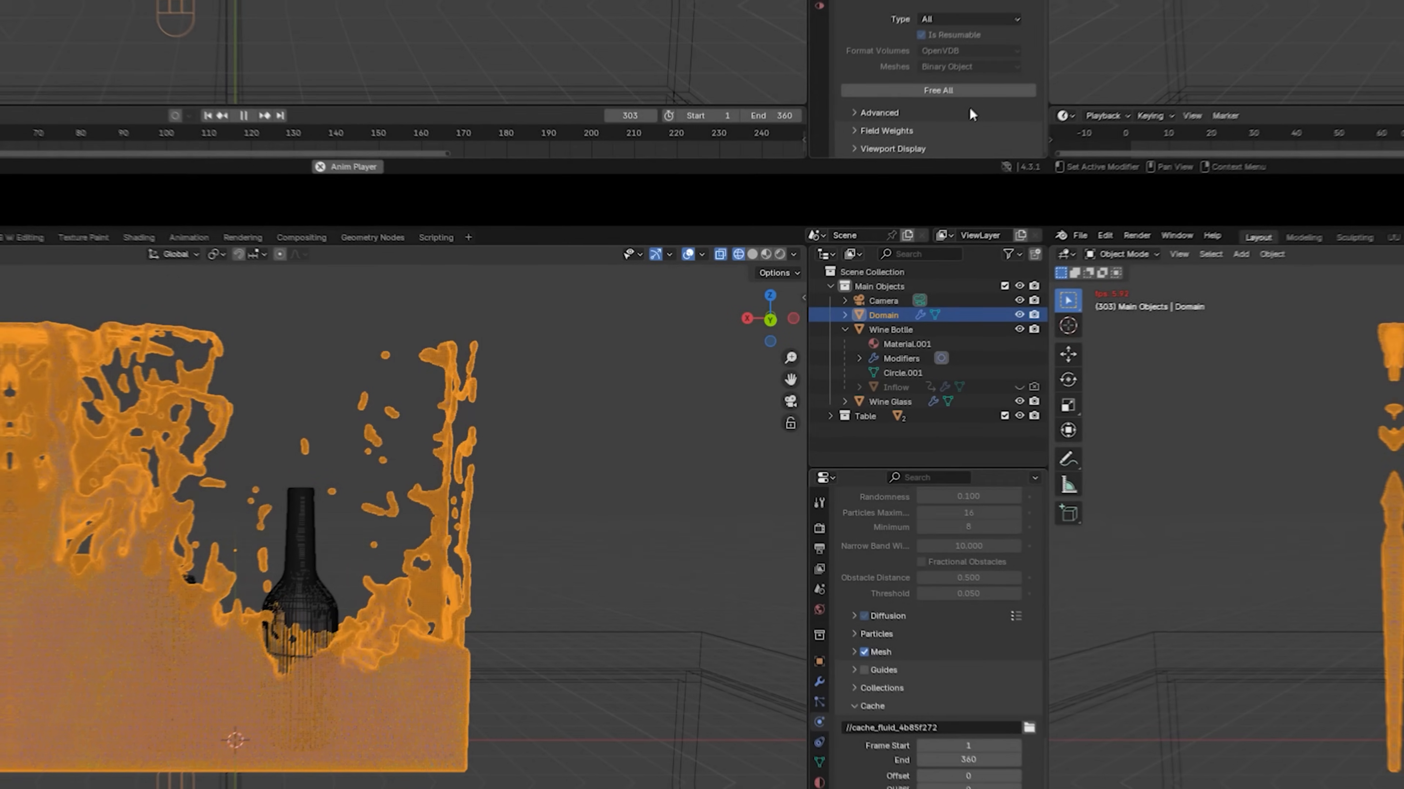
Add a cube mesh to the scene and move it 4.5 m up along Z
{"action": "key", "text": "shift+a"}
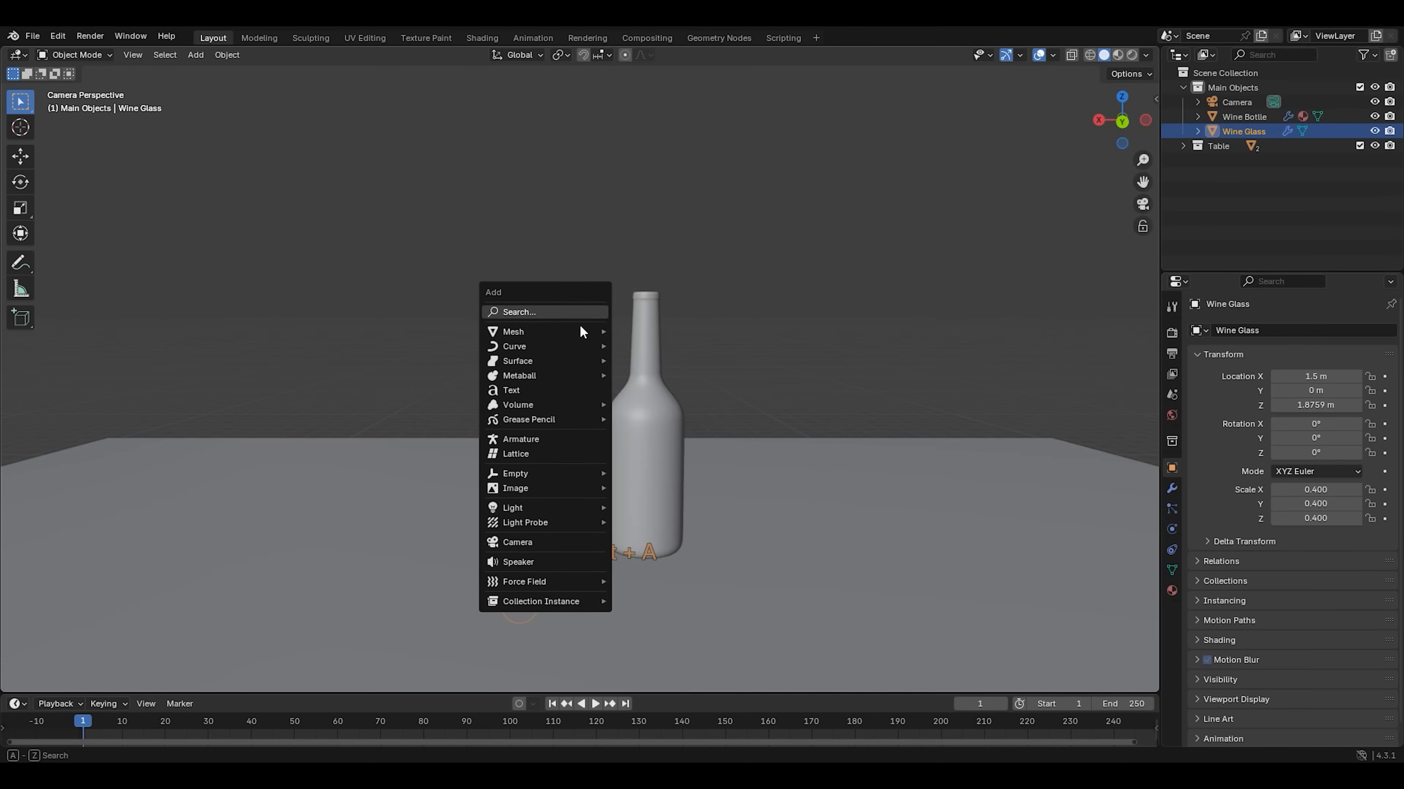
{"action": "mouse_move", "coordinate": [579, 326]}
{"action": "left_click", "coordinate": [653, 345]}
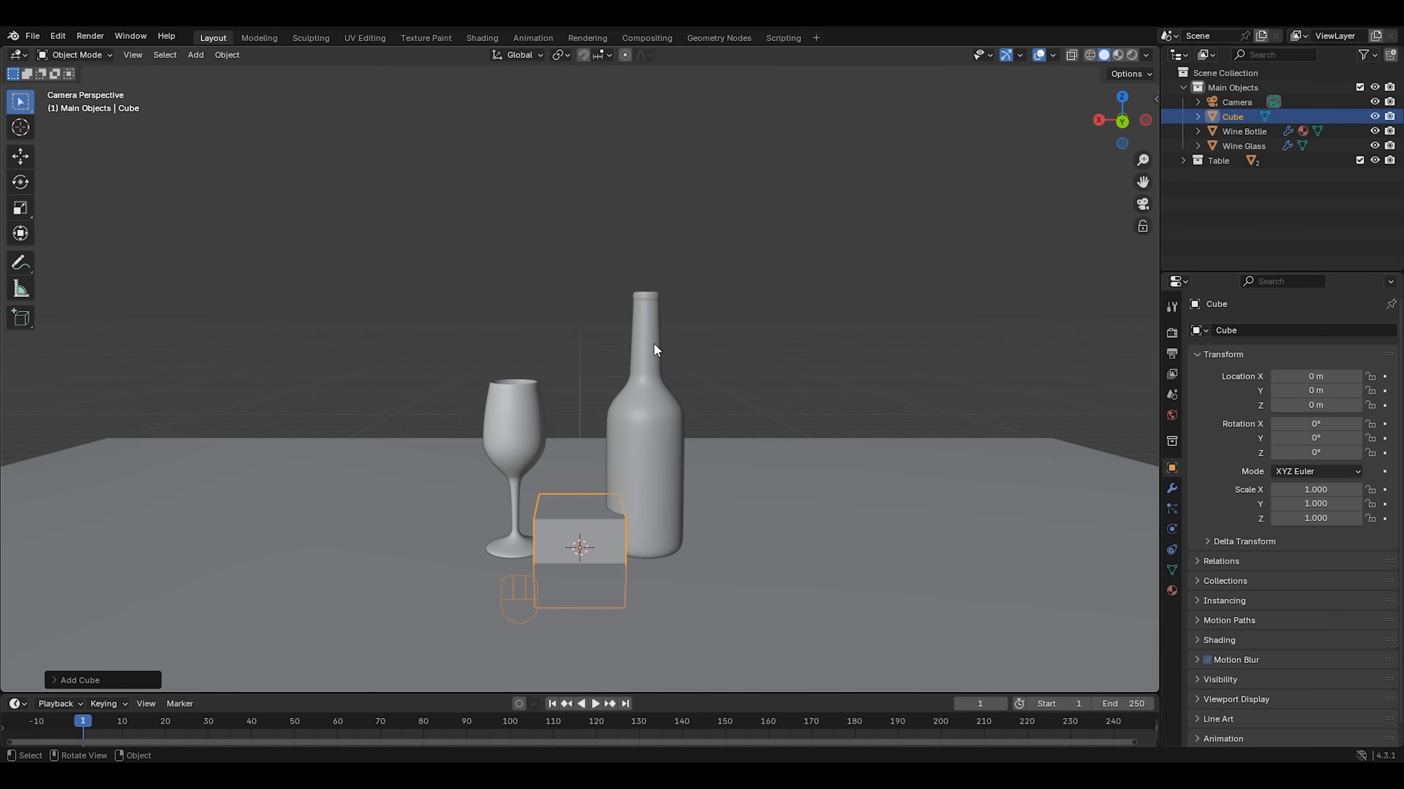
{"action": "key", "text": "g"}
{"action": "type", "text": "z"}
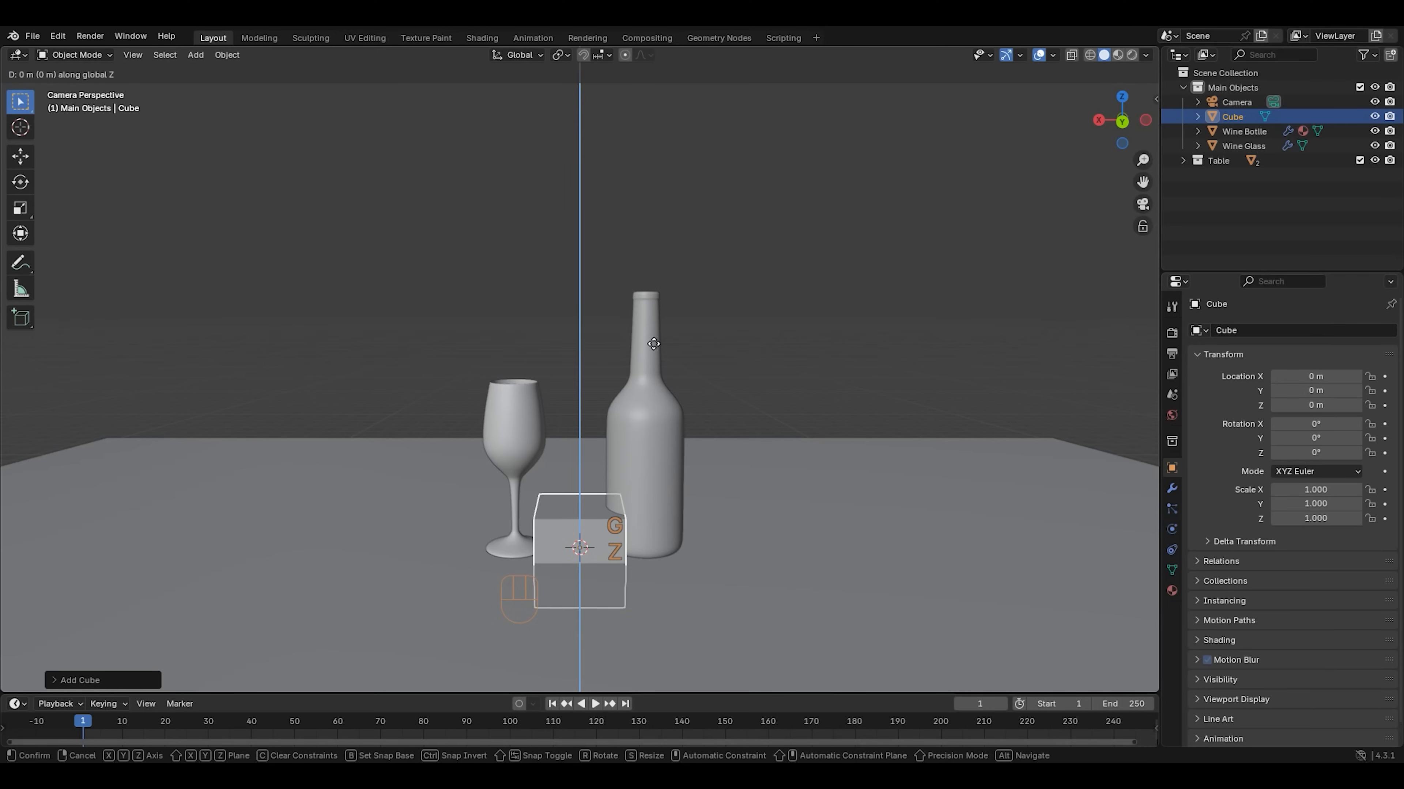
{"action": "type", "text": "4.5"}
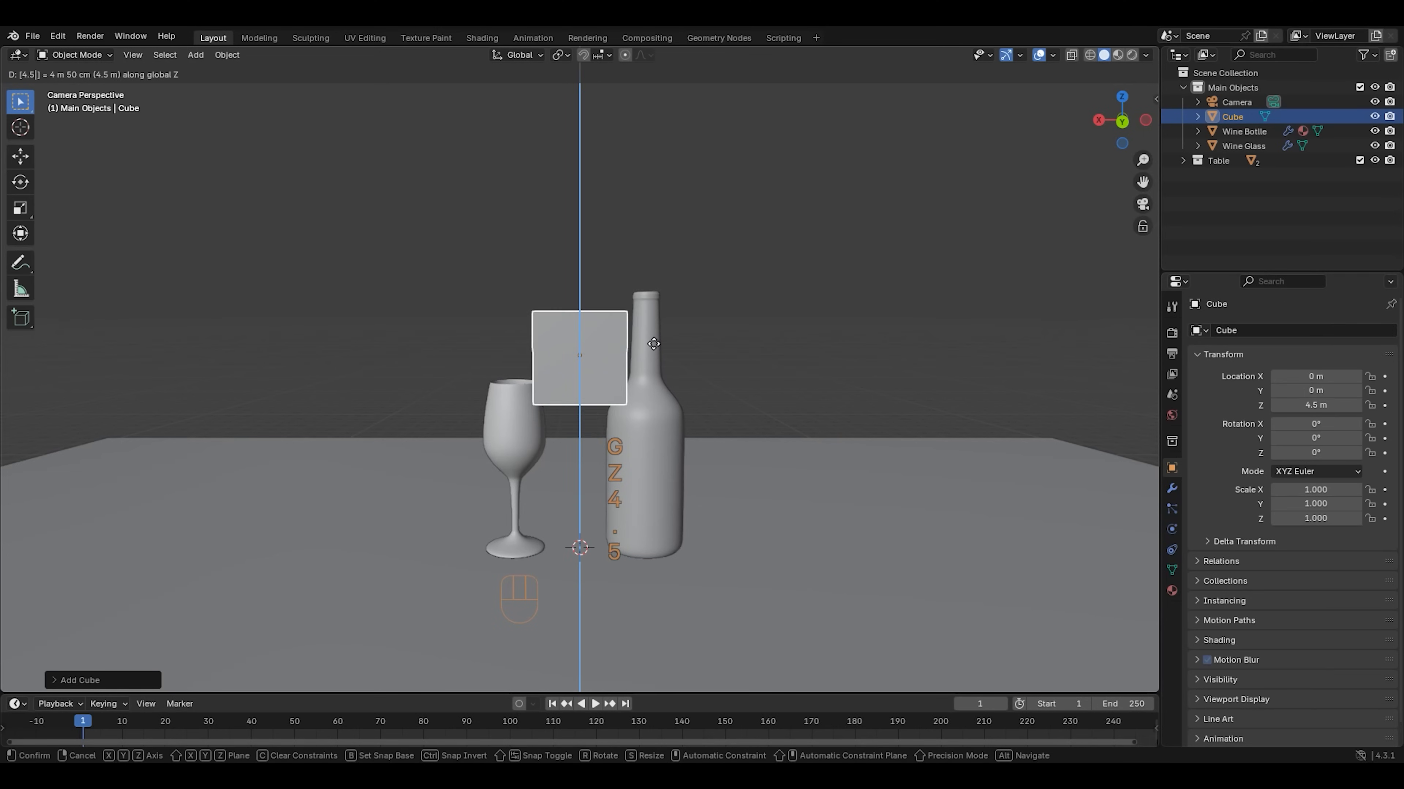
{"action": "key", "text": "Return"}
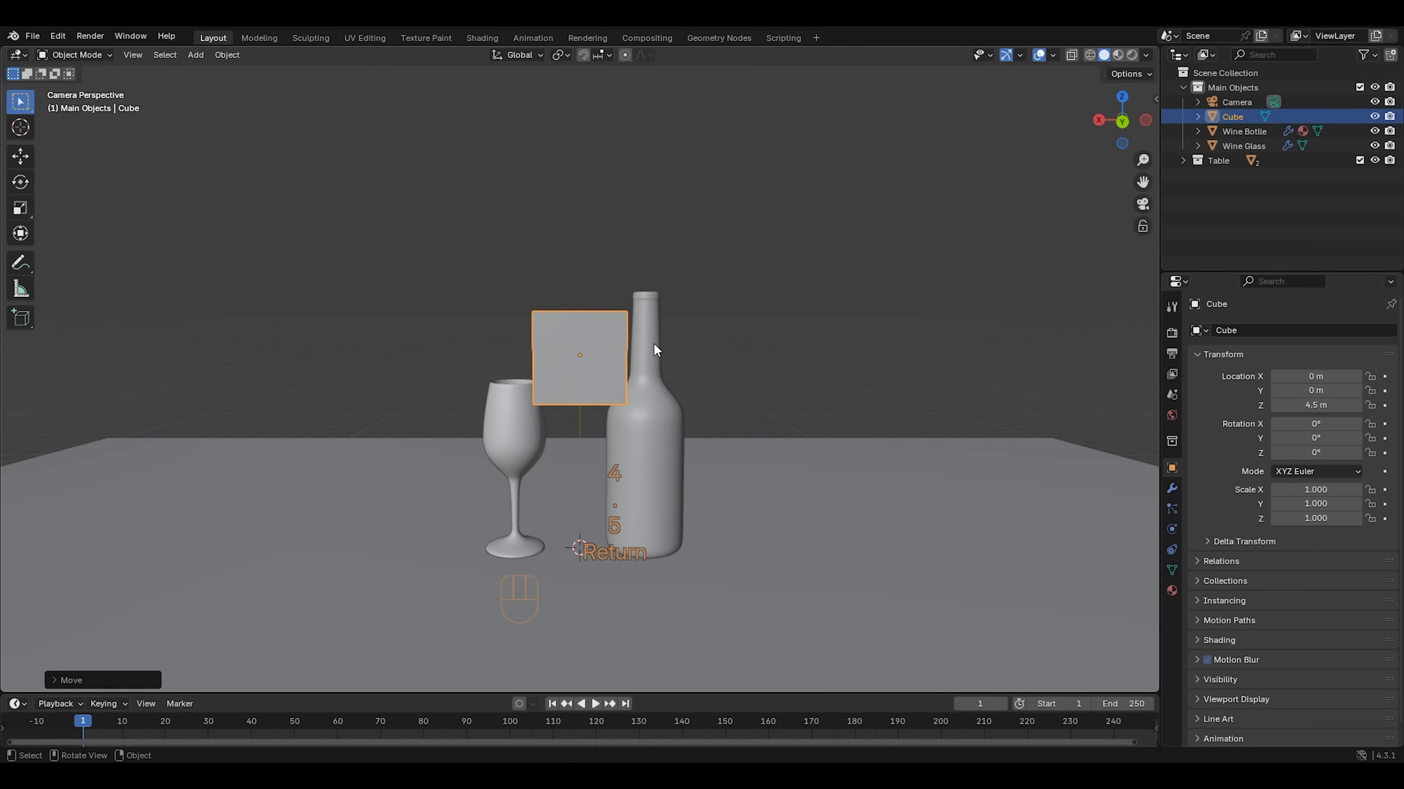
Scale the cube by 5.25 along X and by 5 along Z to enclose the glass and bottle
{"action": "type", "text": "s"}
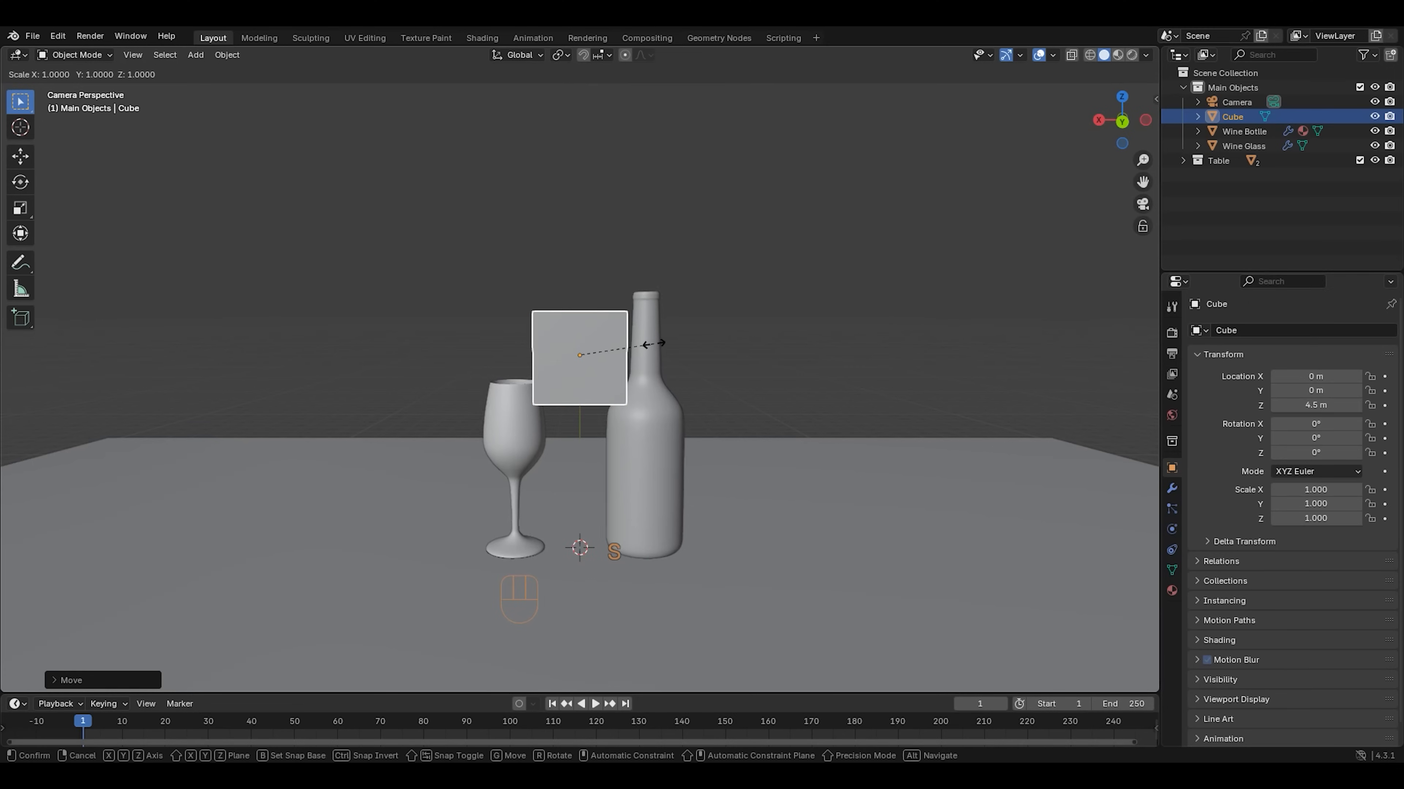
{"action": "type", "text": "x"}
{"action": "type", "text": "5."}
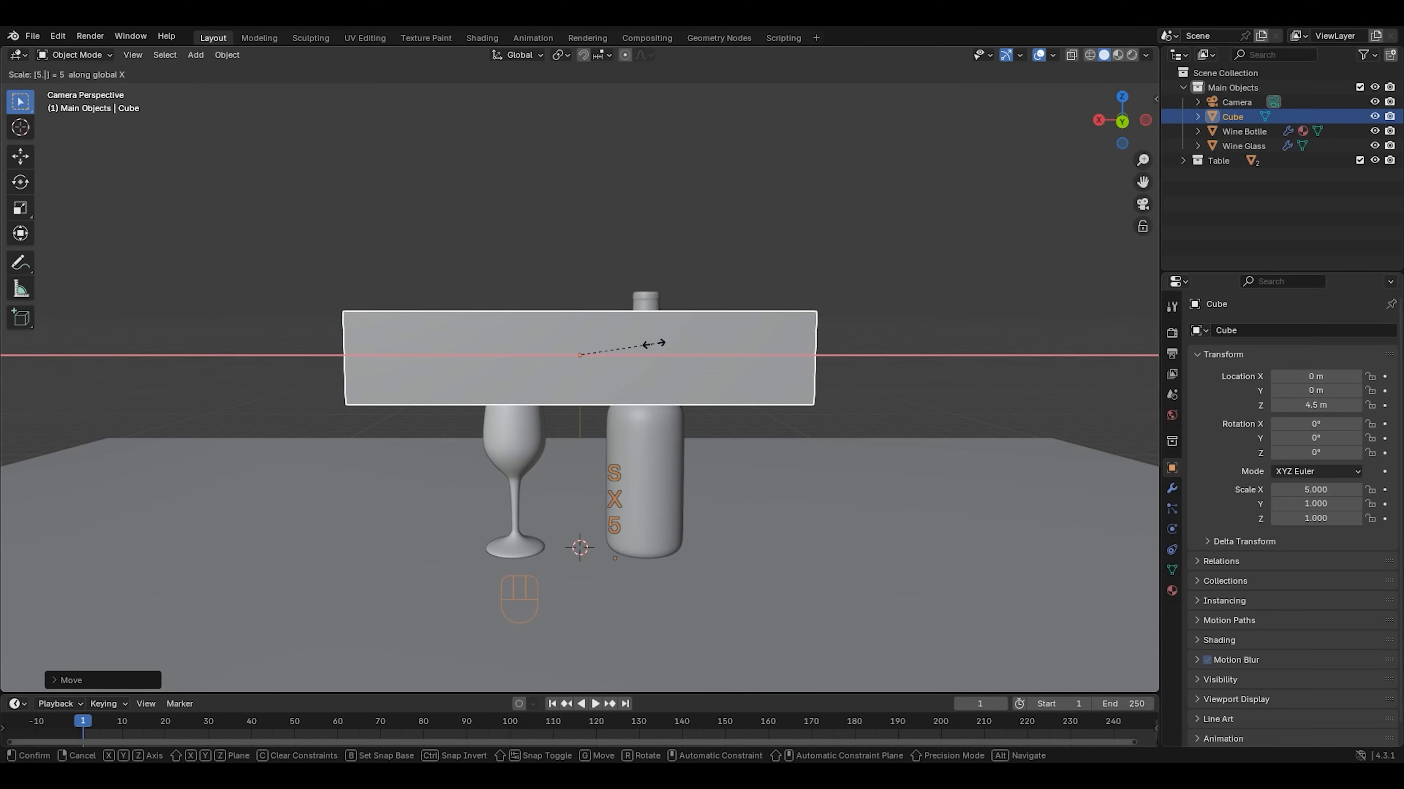
{"action": "type", "text": "25"}
{"action": "key", "text": "Return"}
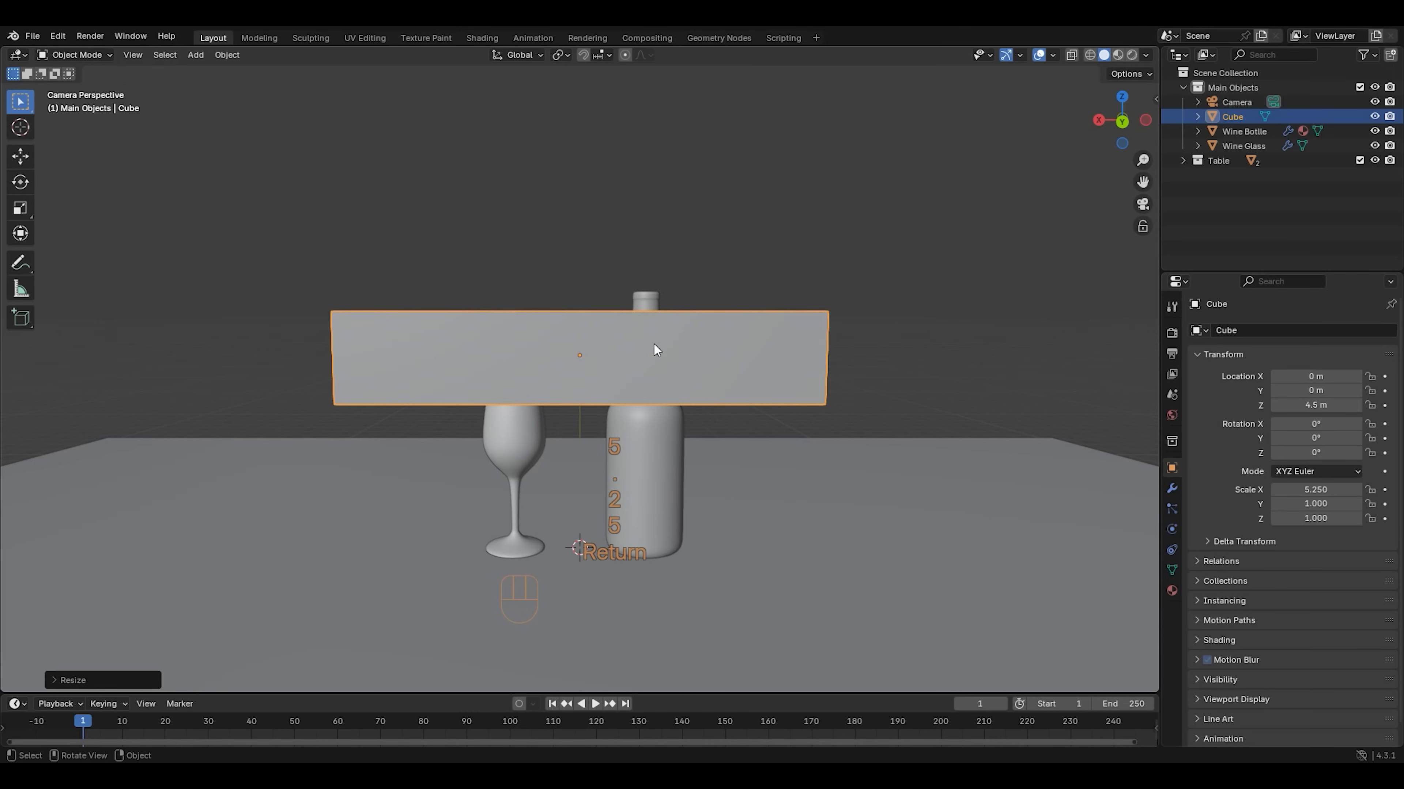
{"action": "type", "text": "sz"}
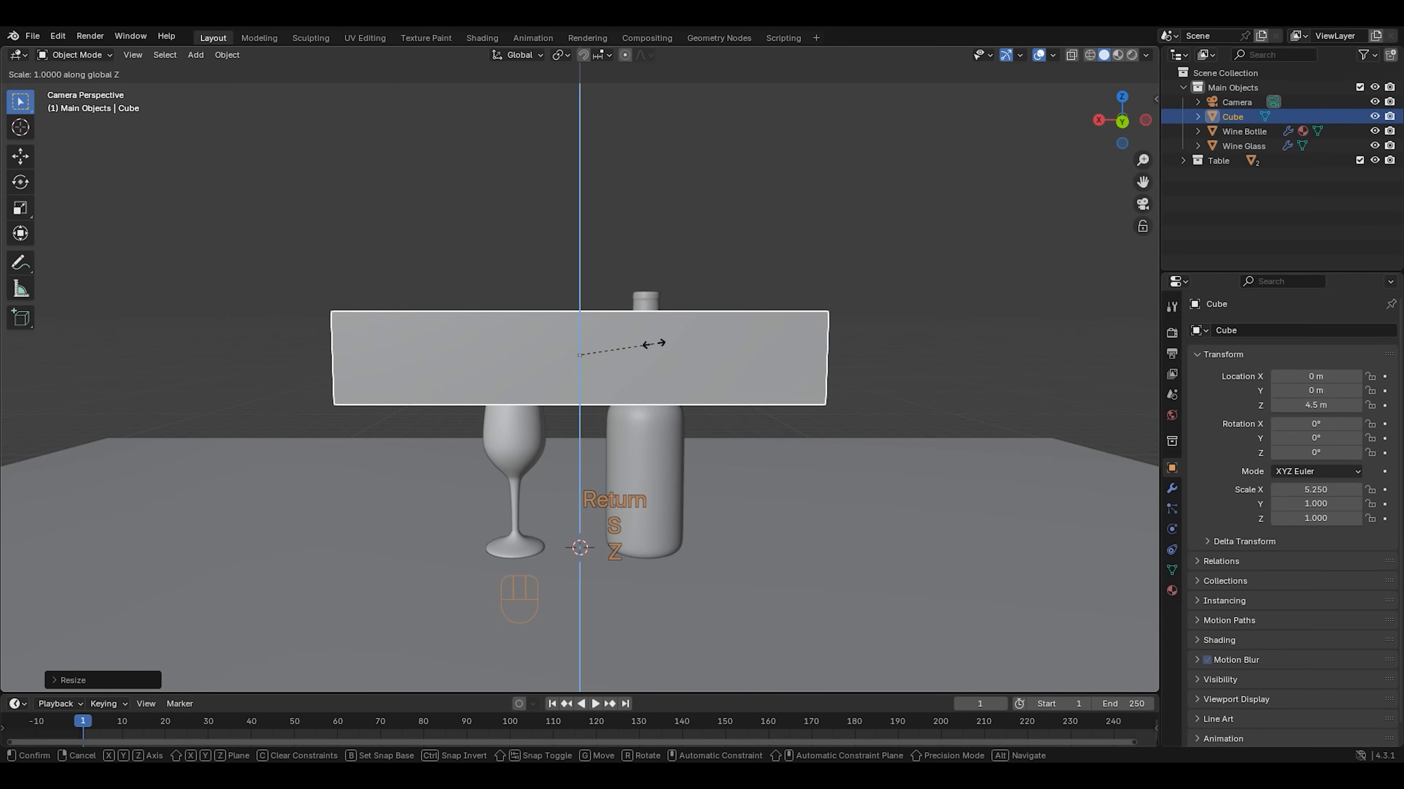
{"action": "type", "text": "5"}
{"action": "key", "text": "Return"}
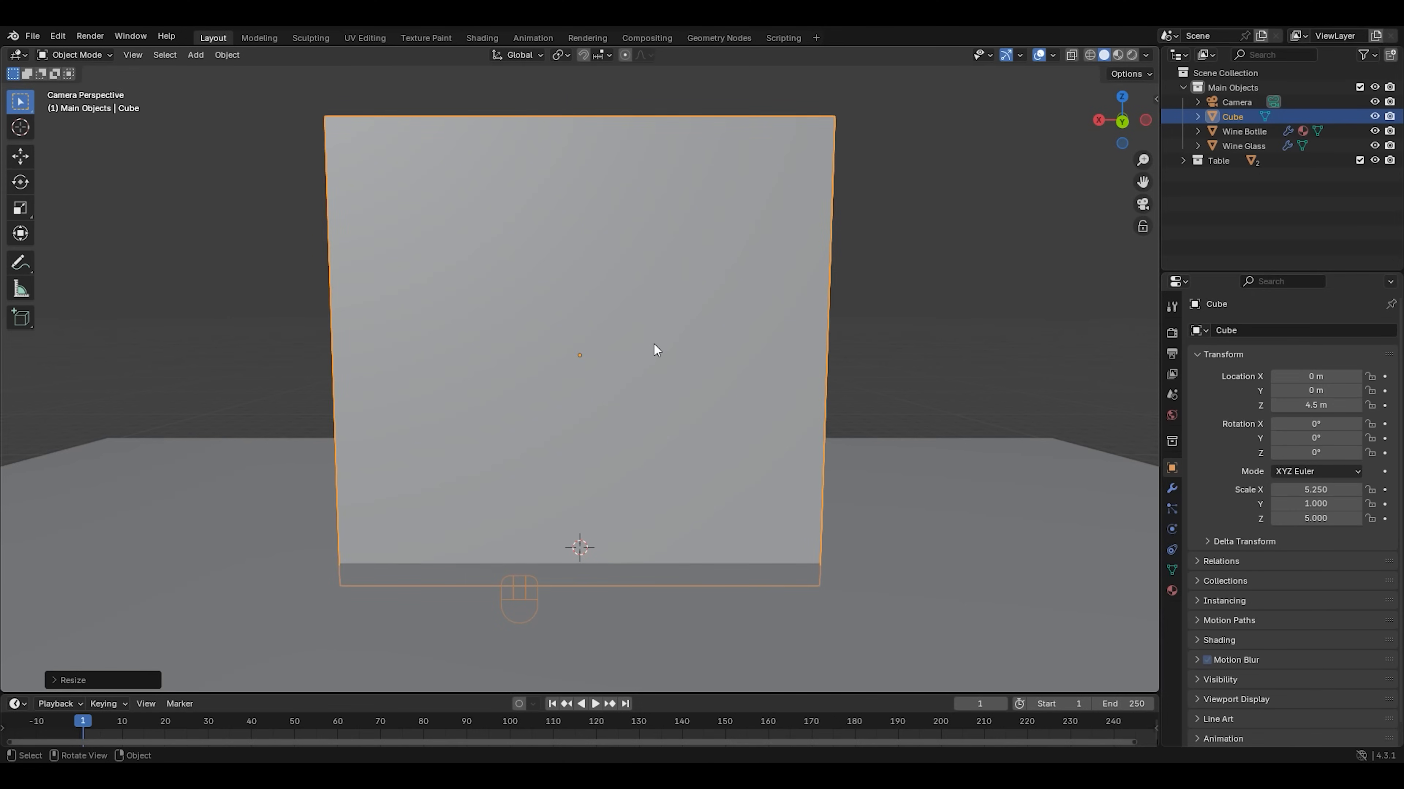
Show the scene in wireframe shading and rename the cube as Domain
{"action": "key", "text": "z"}
{"action": "left_click", "coordinate": [569, 341]}
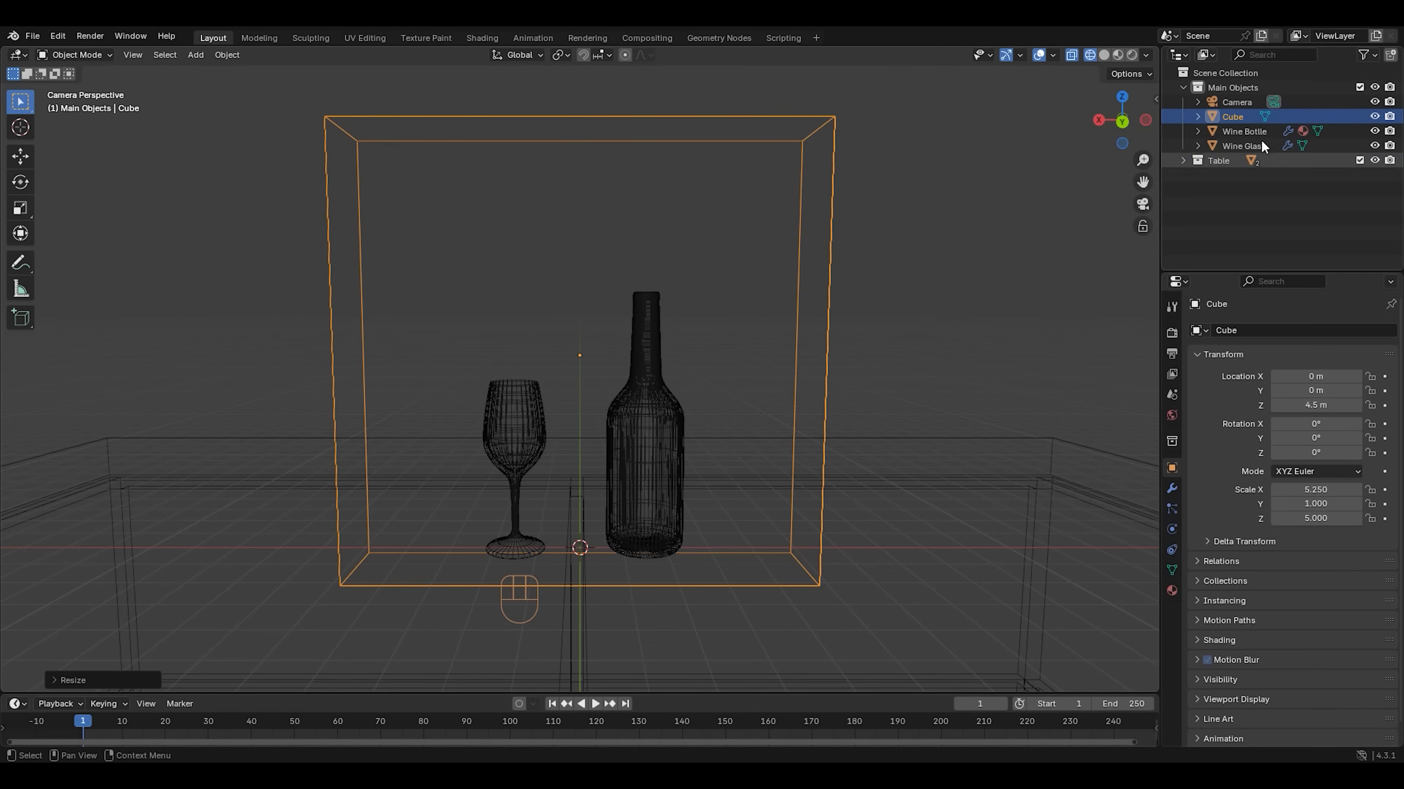
{"action": "double_click", "coordinate": [1244, 116]}
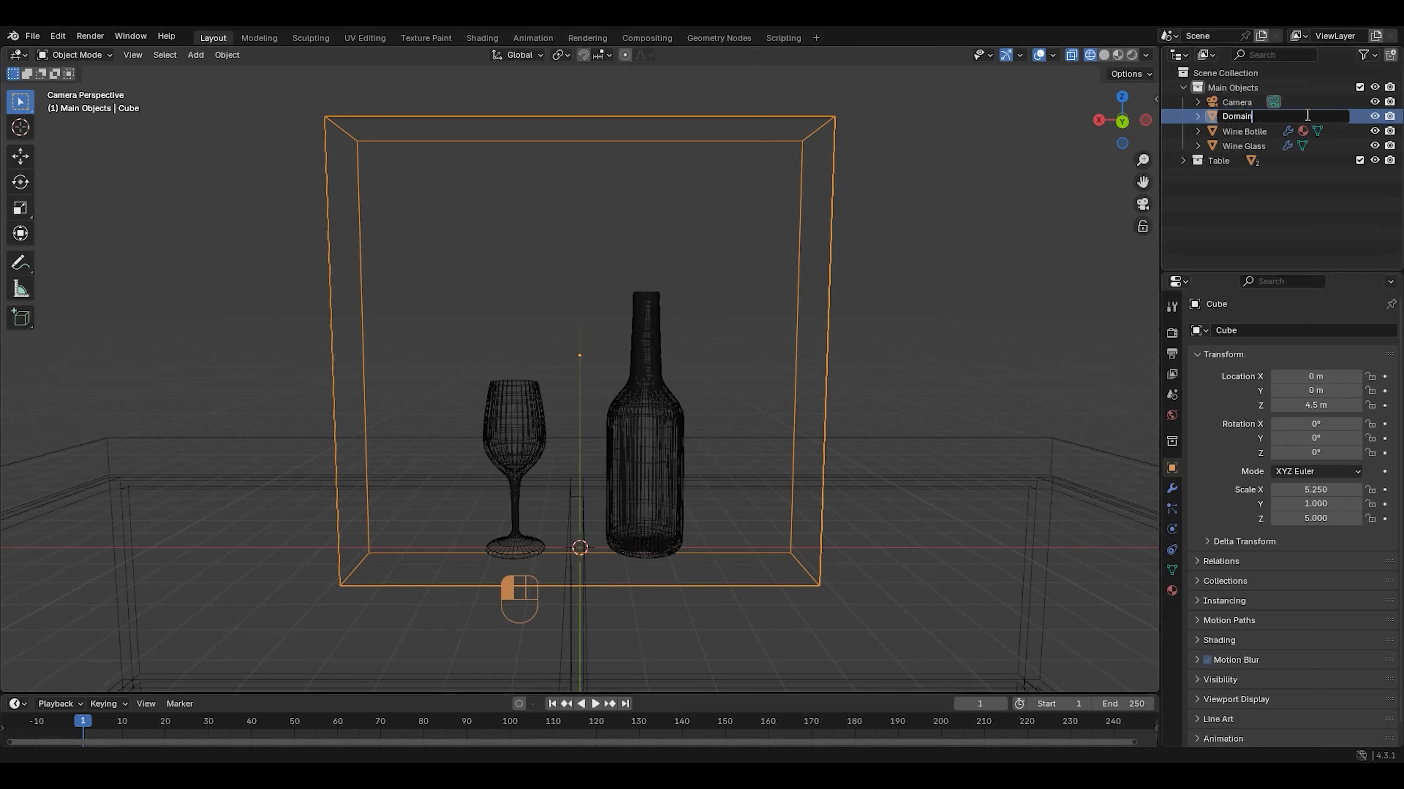
{"action": "key", "text": "Return"}
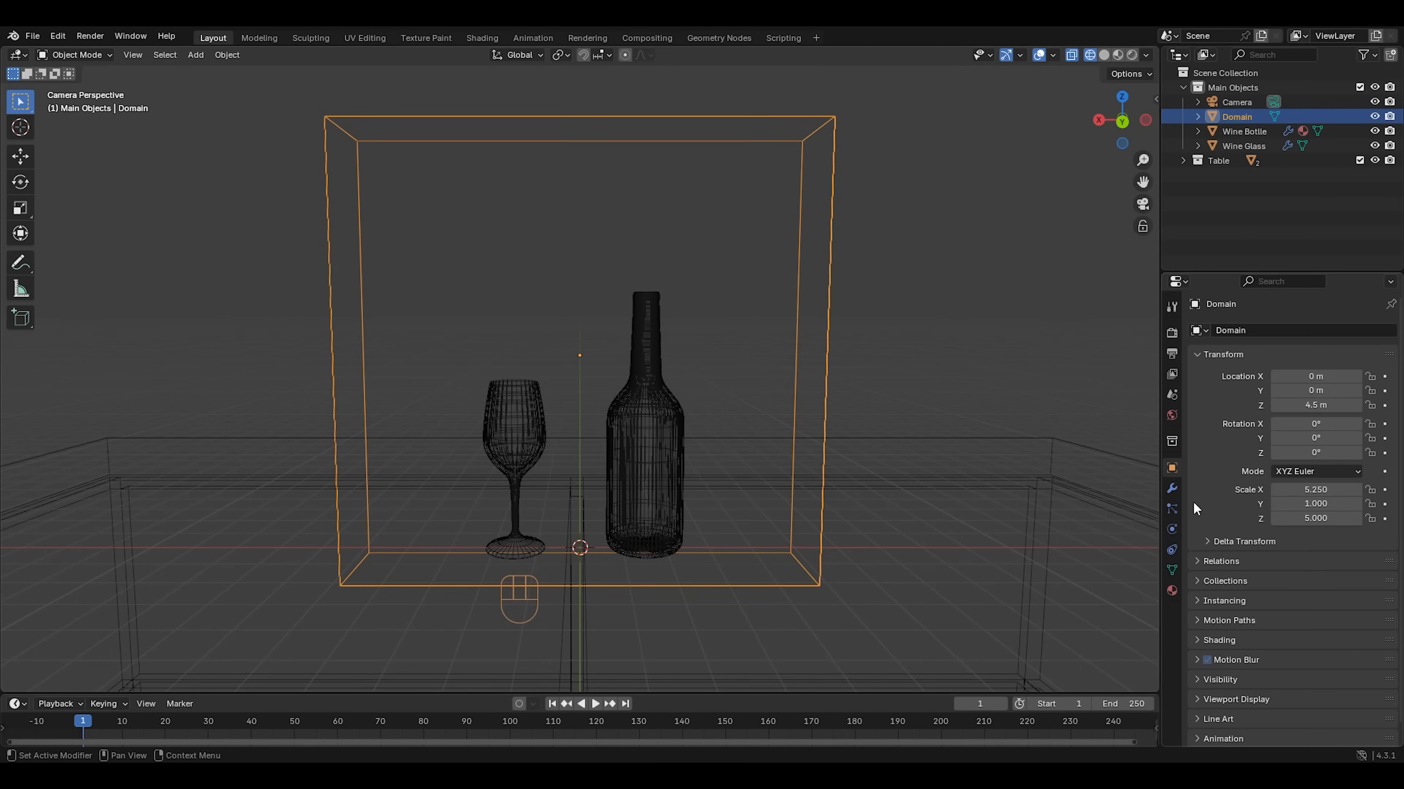
Add Fluid physics to the Domain object, with type Domain and domain type Liquid
{"action": "left_click", "coordinate": [1172, 531]}
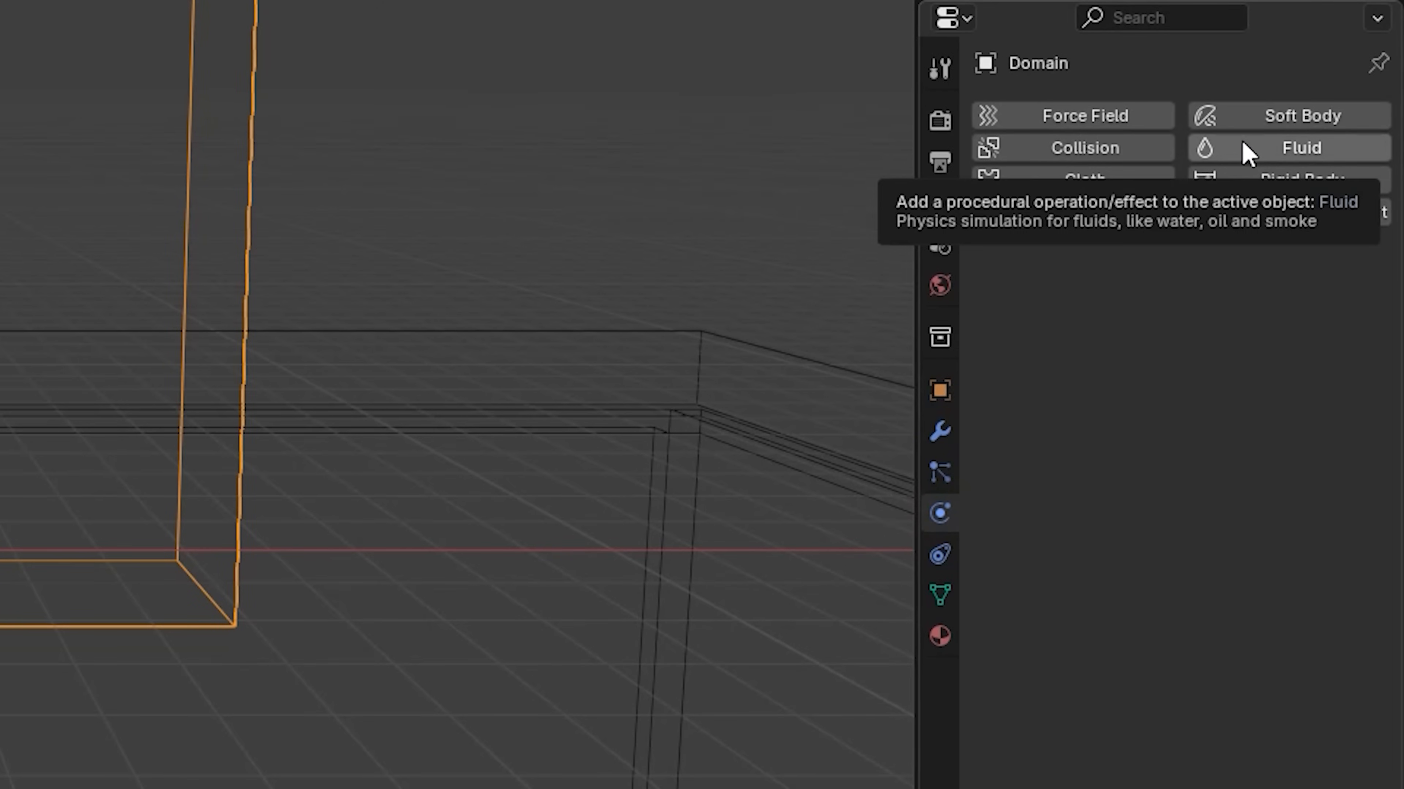
{"action": "left_click", "coordinate": [1246, 154]}
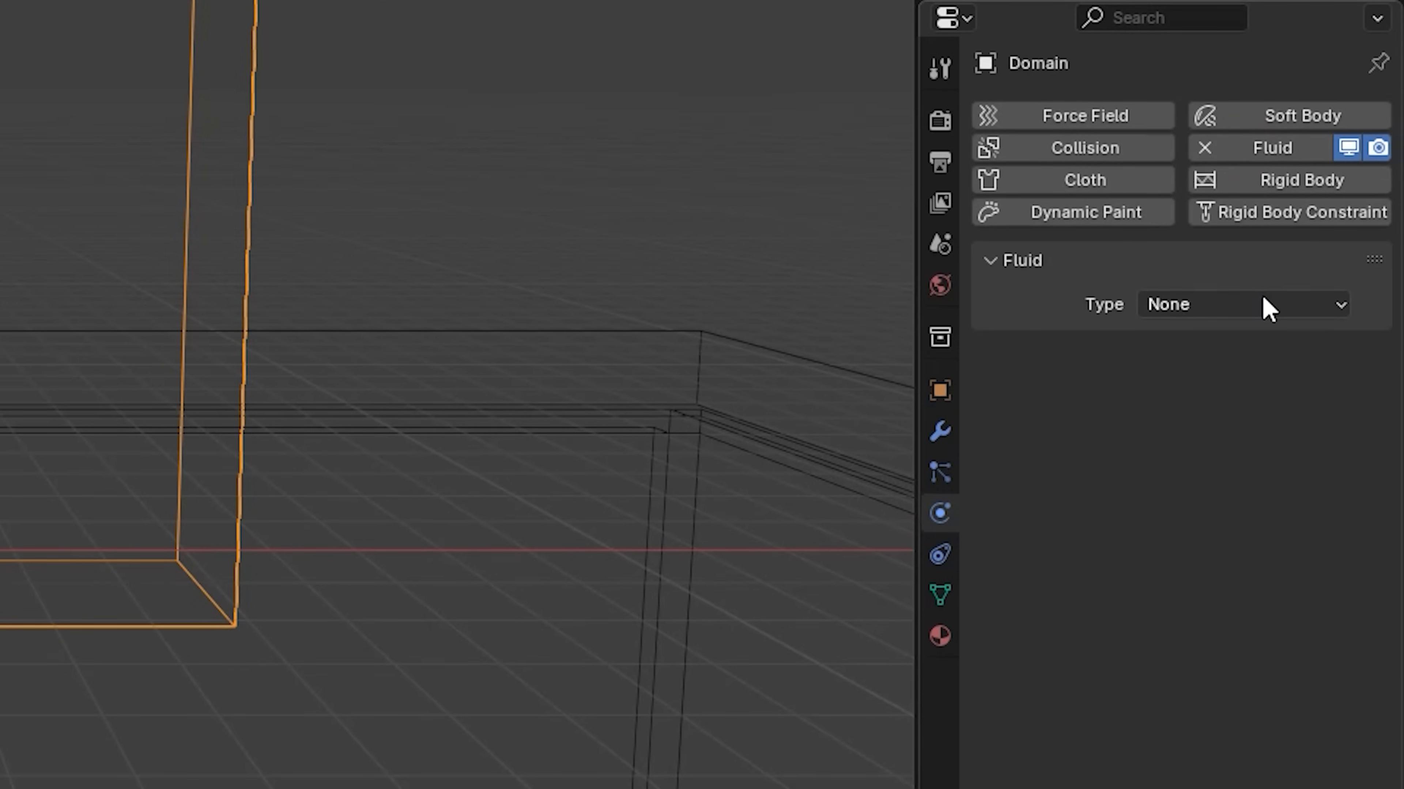
{"action": "left_click", "coordinate": [1265, 307]}
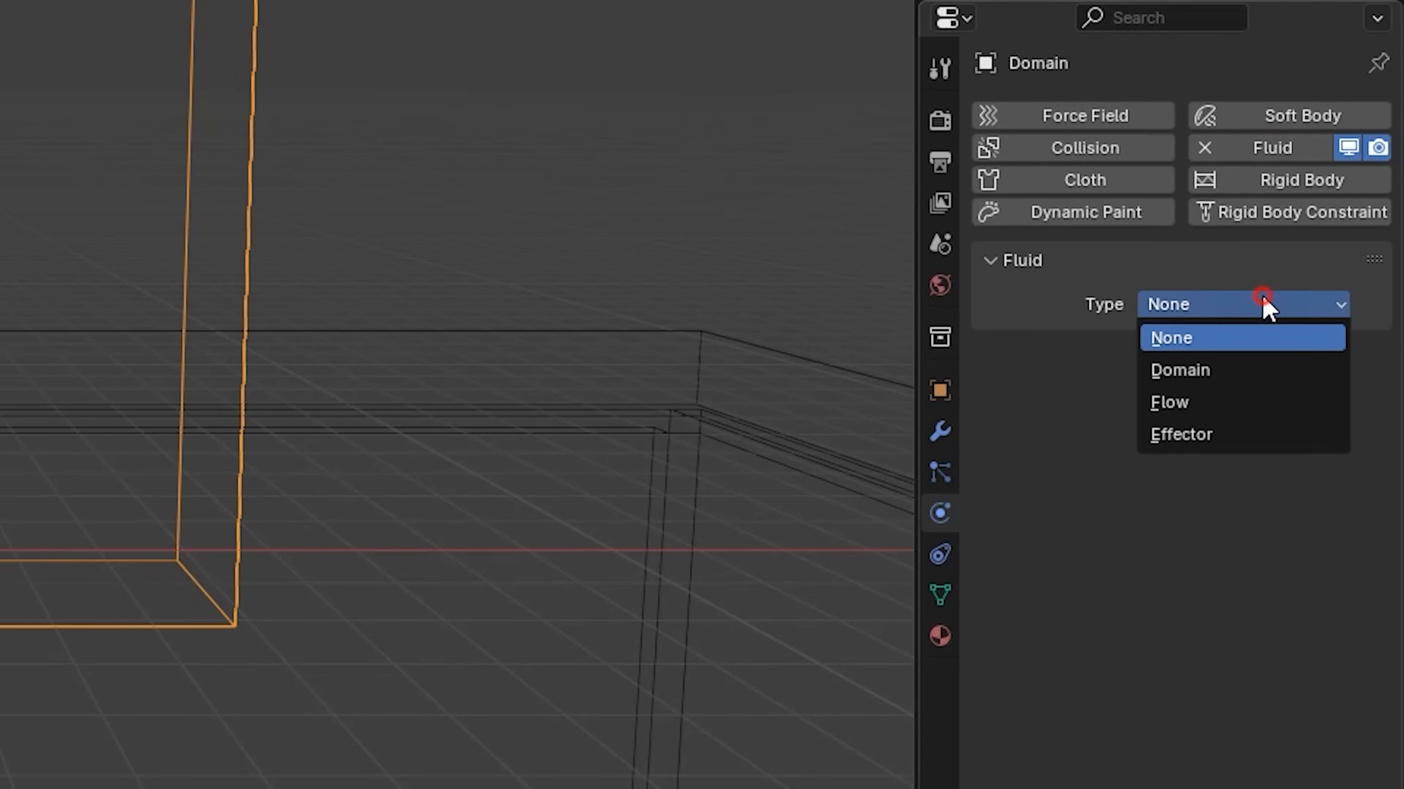
{"action": "left_click", "coordinate": [1277, 367]}
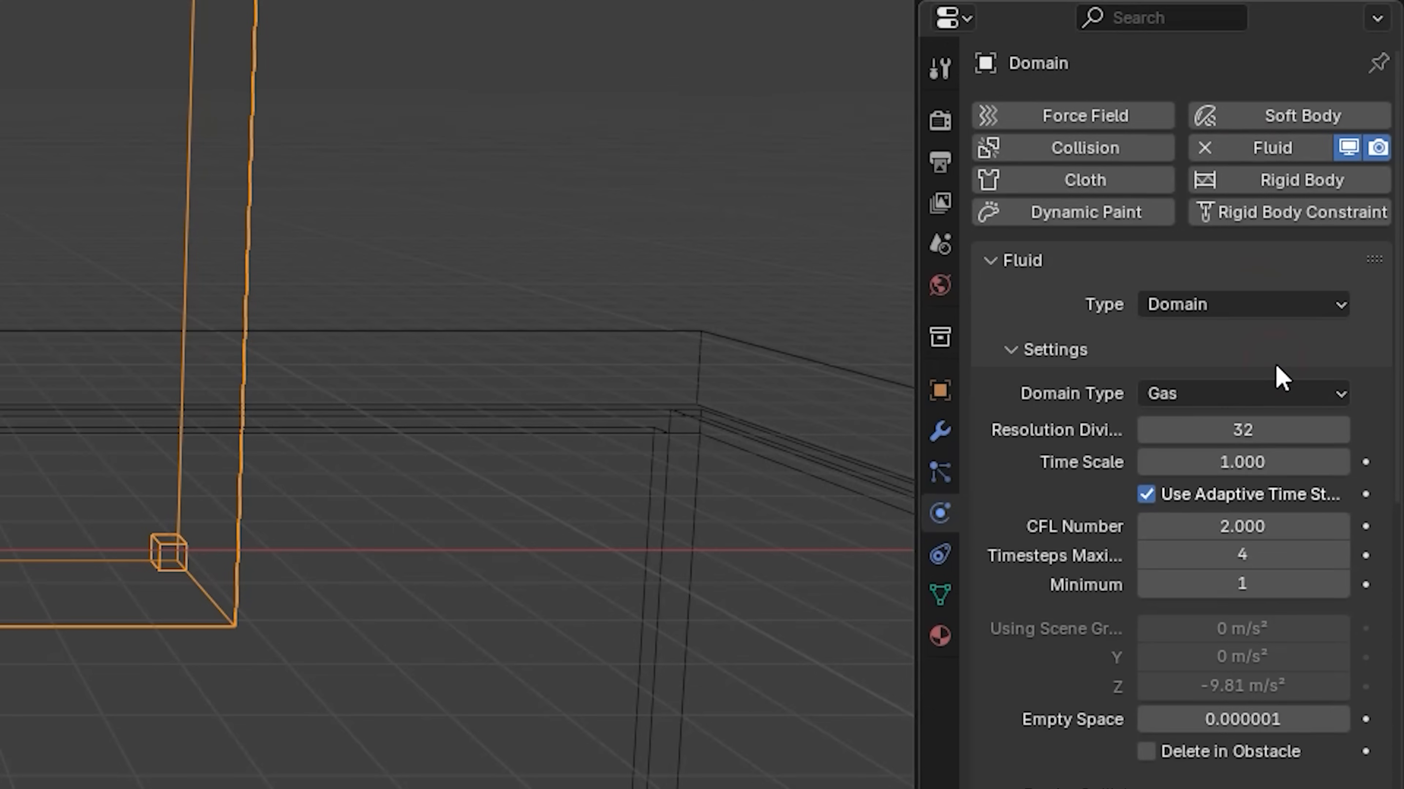
{"action": "left_click", "coordinate": [1283, 403]}
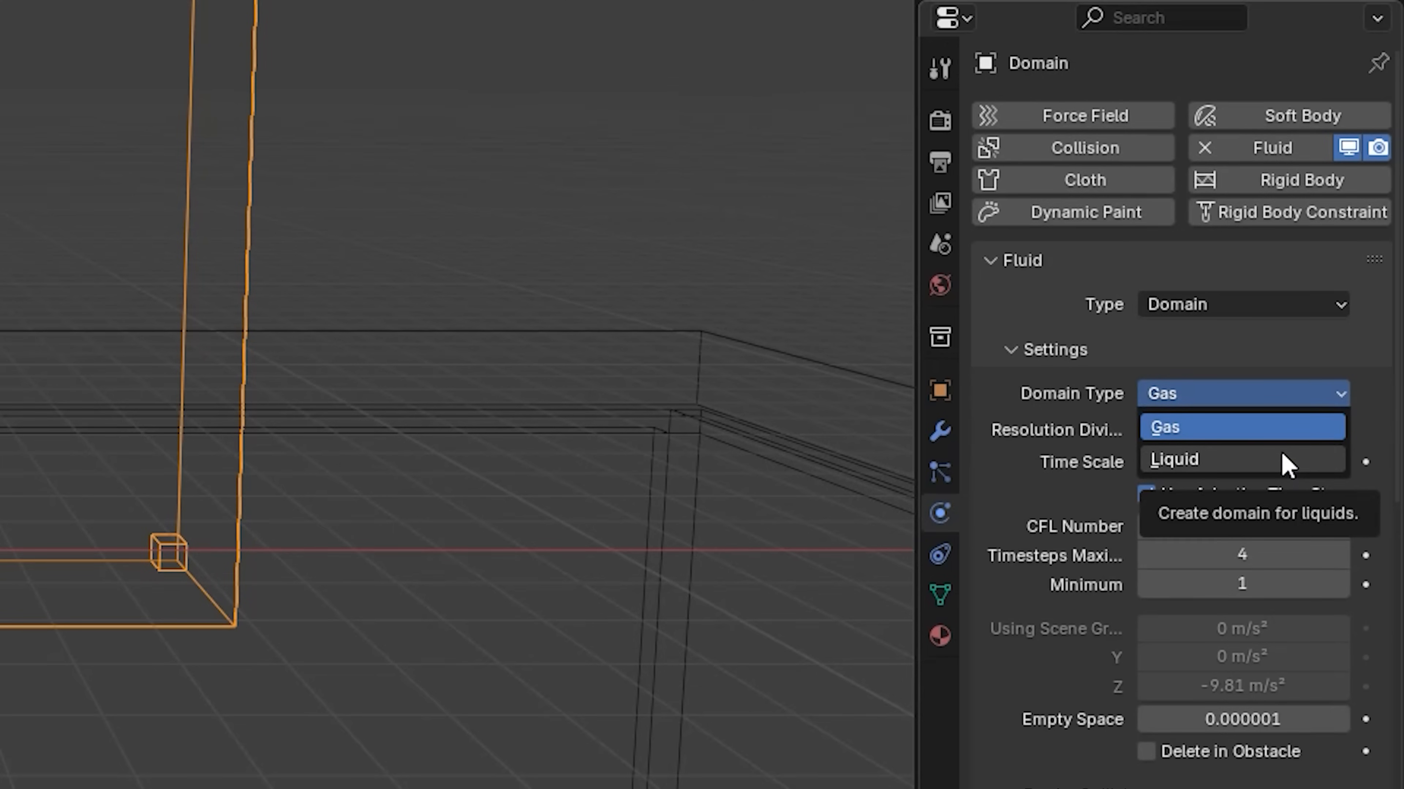
{"action": "left_click", "coordinate": [1280, 459]}
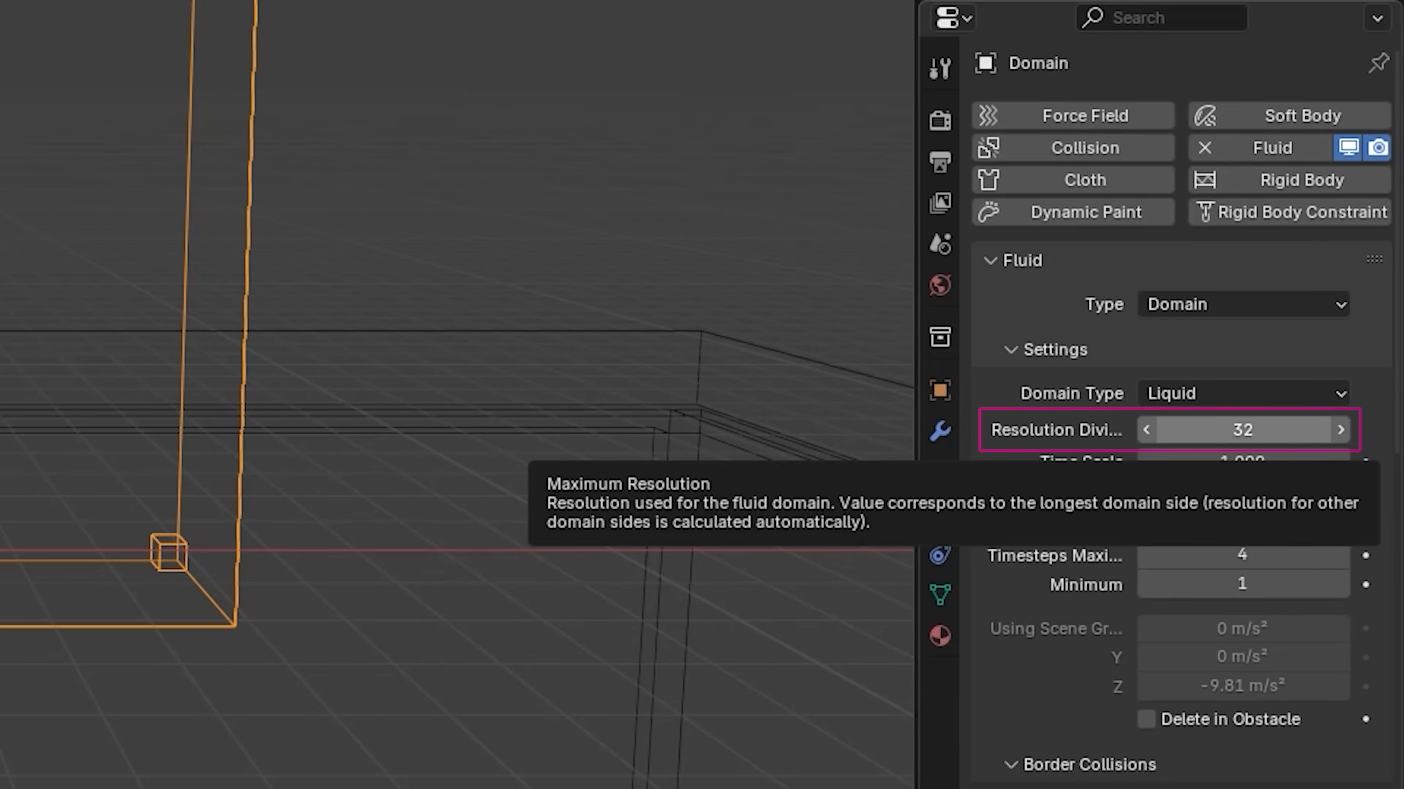
Set the Domain's fluid resolution divisions to 98 and its FLIP ratio to 0.95
{"action": "left_click", "coordinate": [1295, 431]}
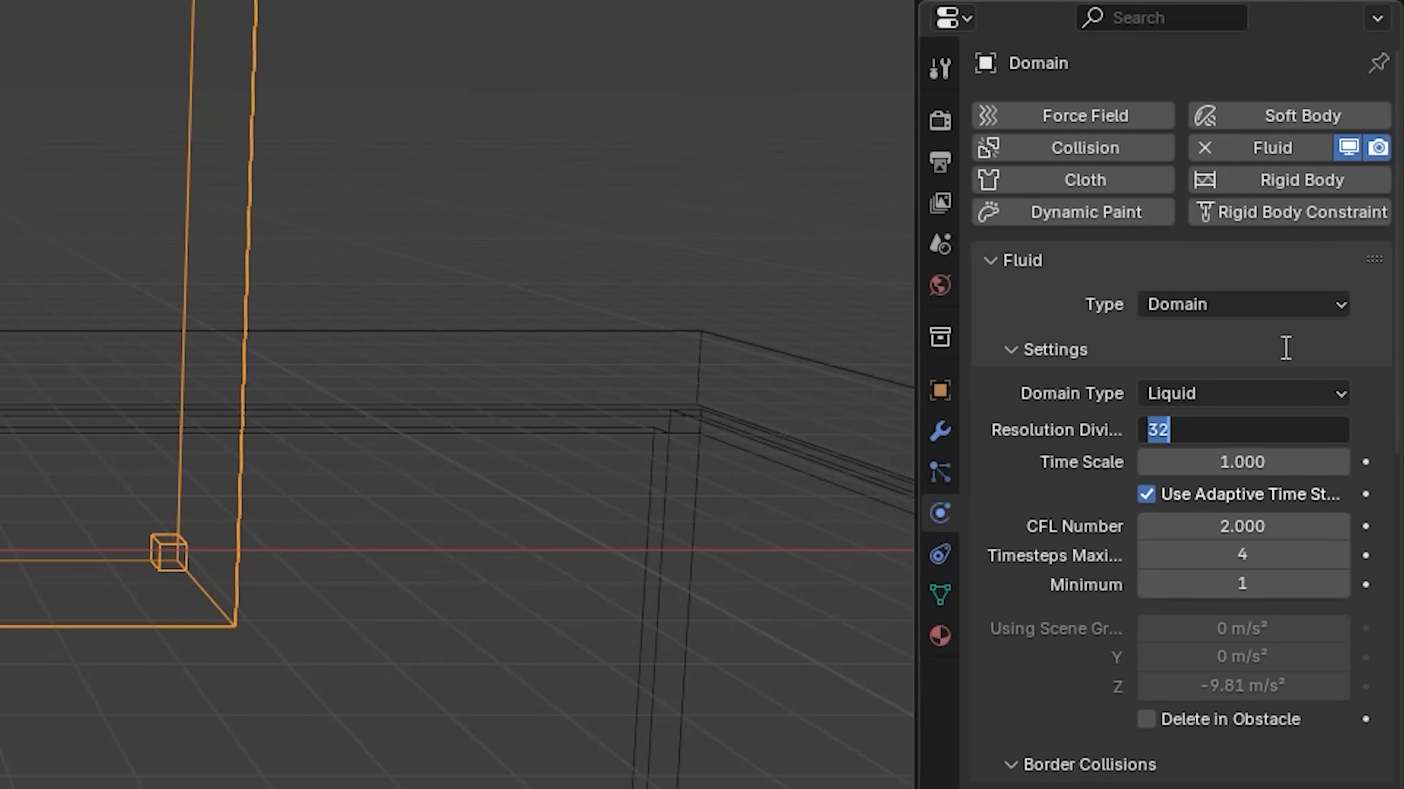
{"action": "type", "text": "98"}
{"action": "key", "text": "Return"}
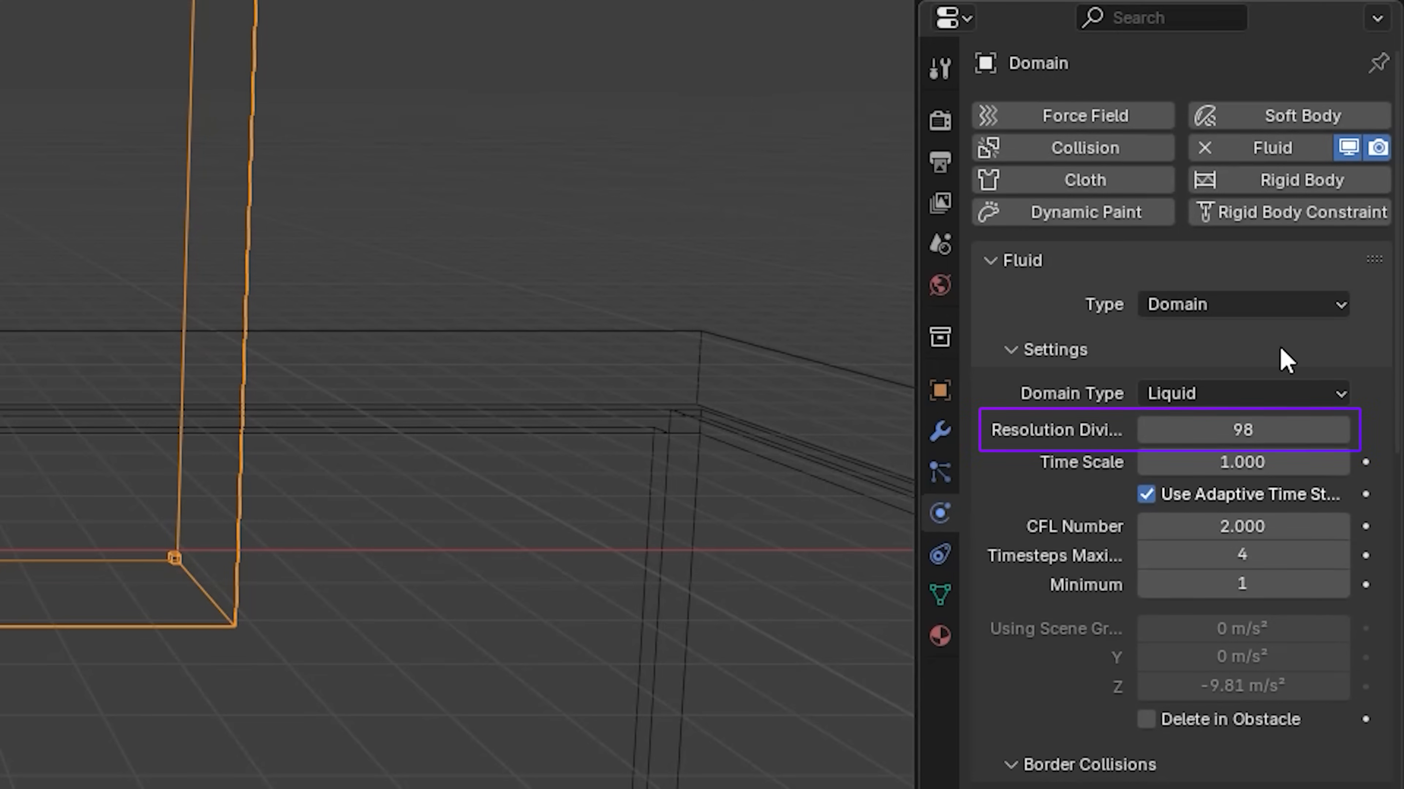
{"action": "scroll", "coordinate": [1280, 357], "scroll_direction": "down", "scroll_amount": 10}
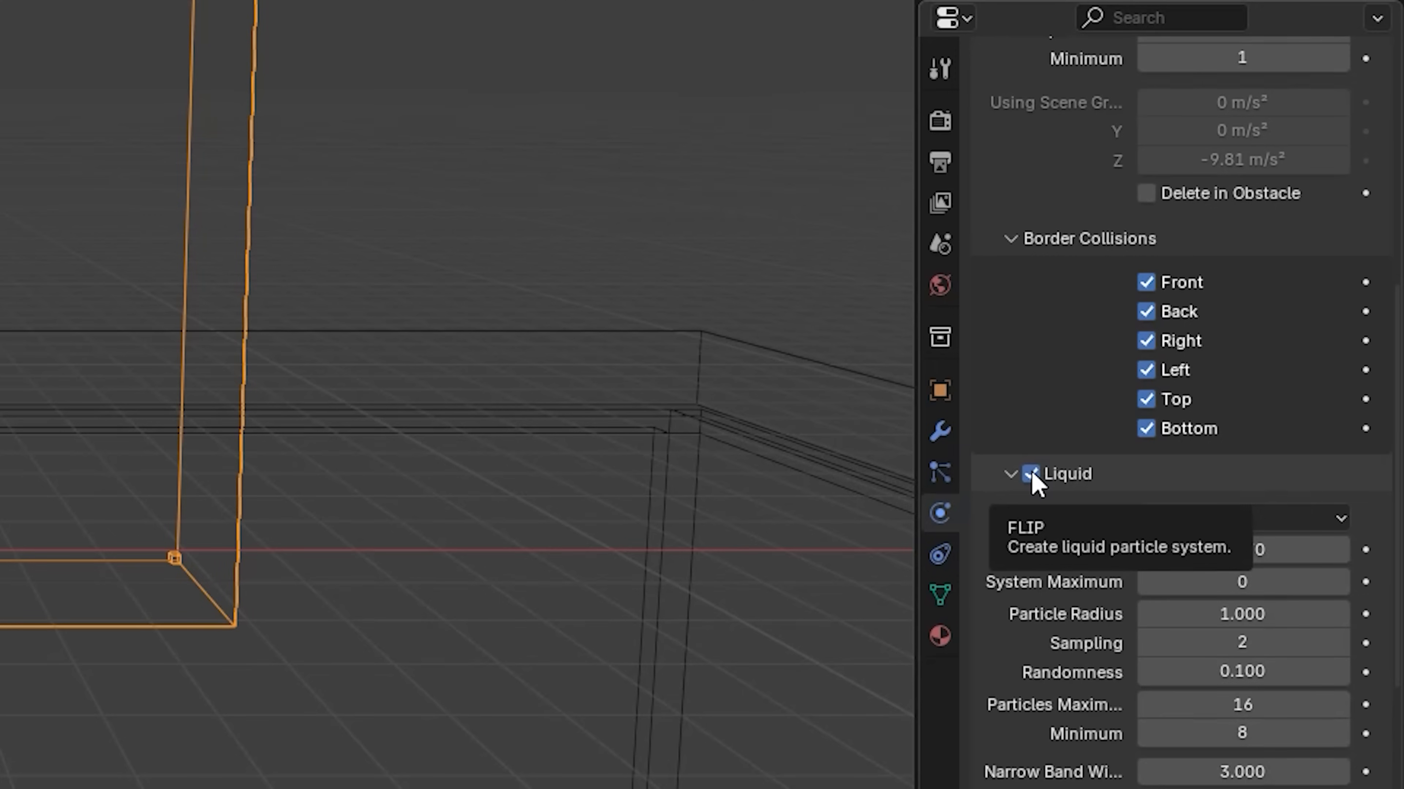
{"action": "left_click", "coordinate": [1301, 543]}
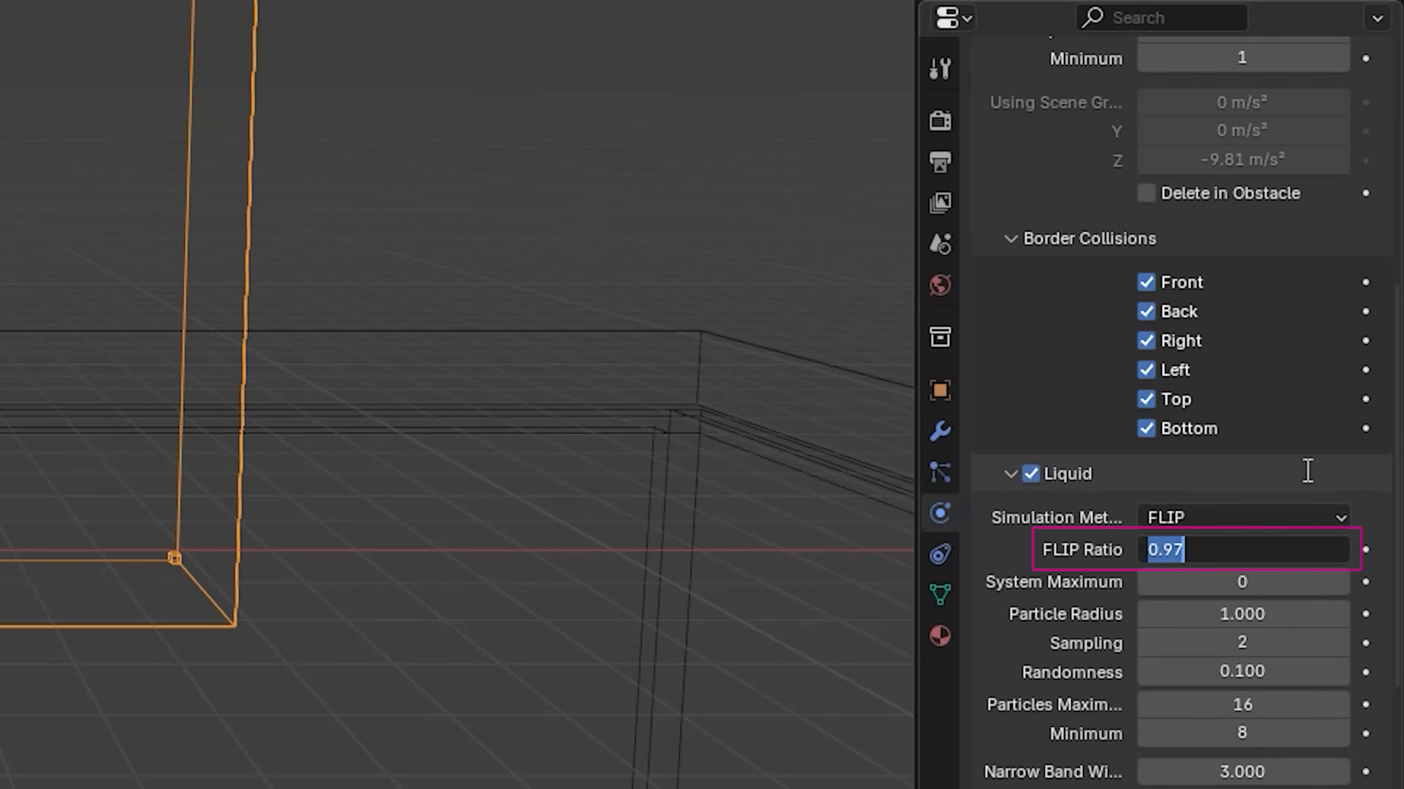
{"action": "type", "text": "0.95"}
{"action": "key", "text": "Return"}
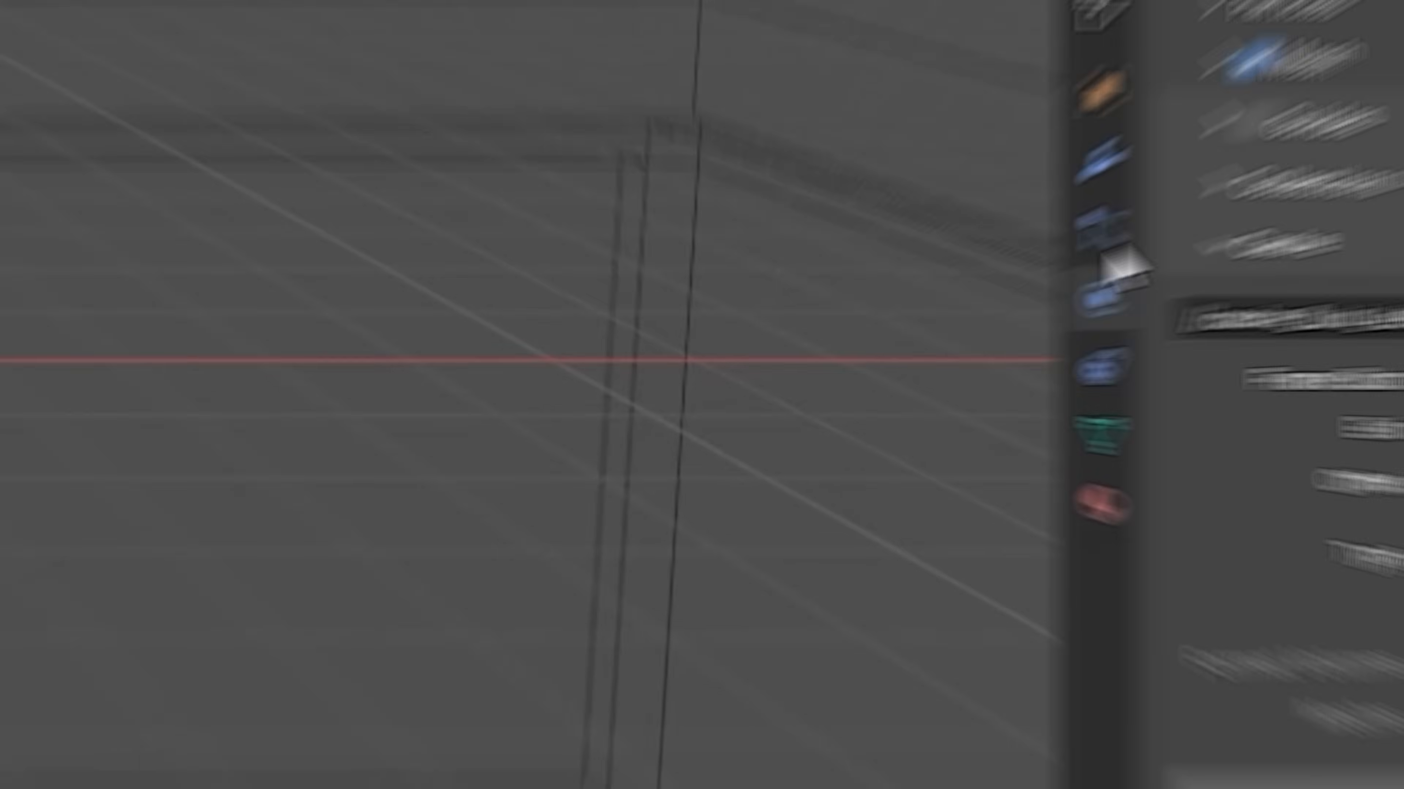
Check the Domain's Liquid particle system and set the liquid's narrow band width to 10
{"action": "left_click", "coordinate": [939, 281]}
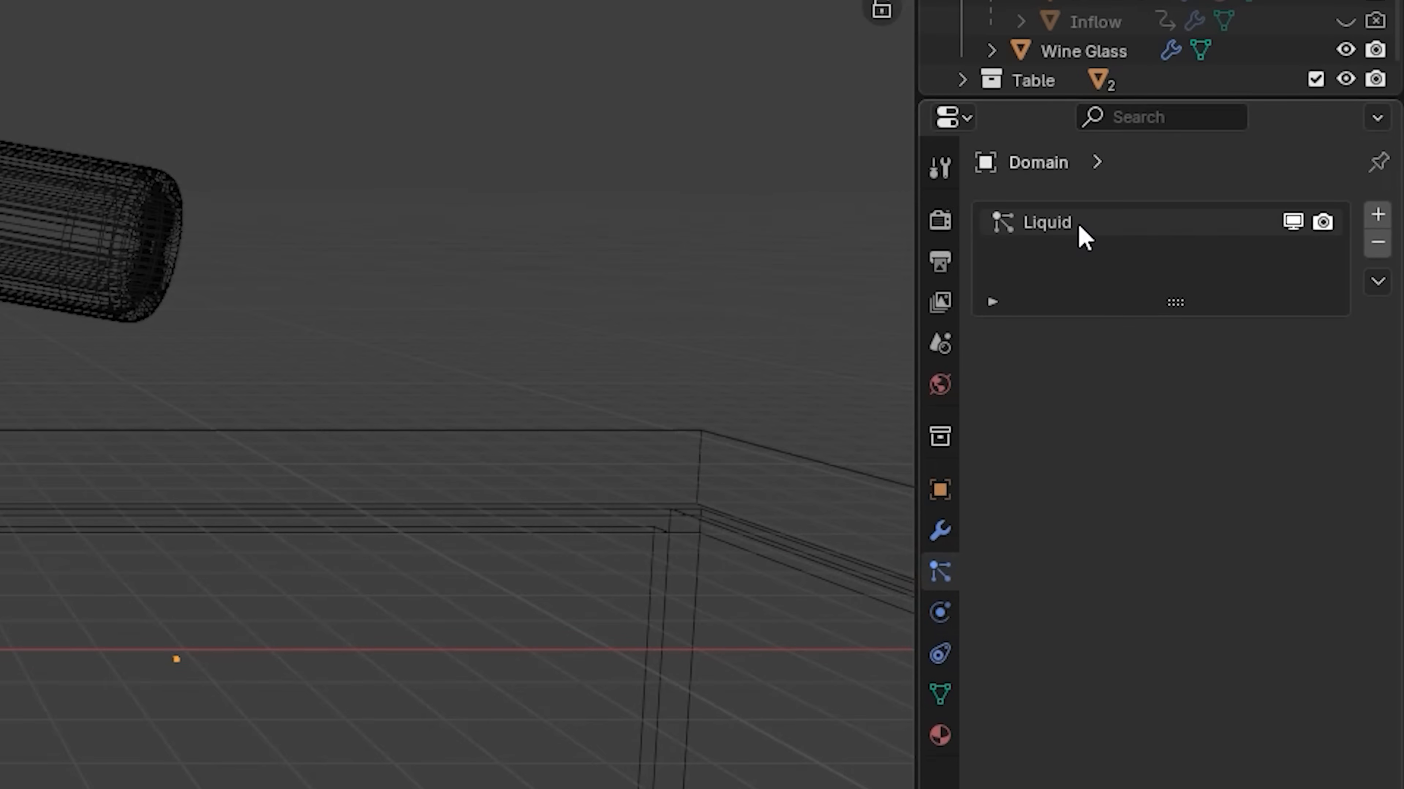
{"action": "left_click", "coordinate": [1081, 227]}
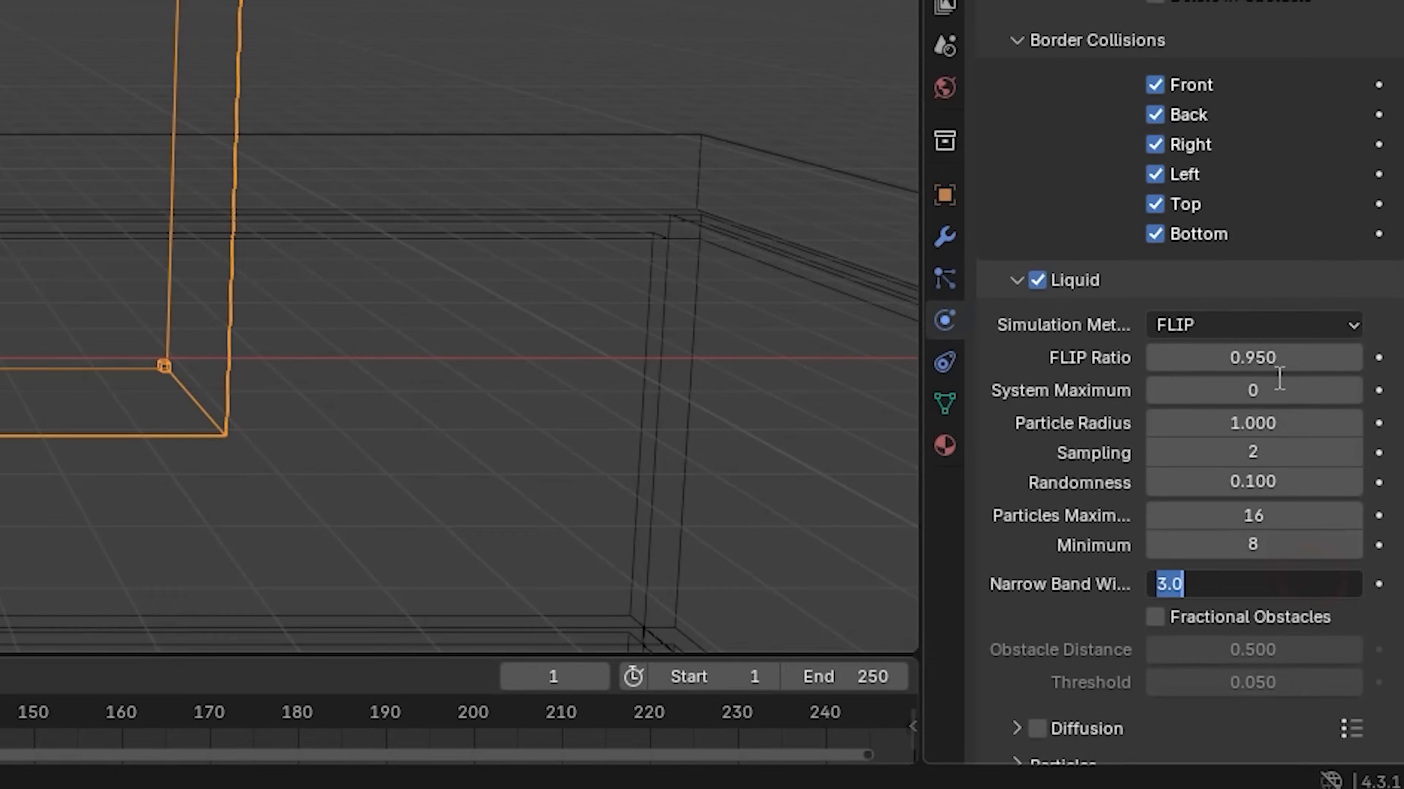
{"action": "type", "text": "10"}
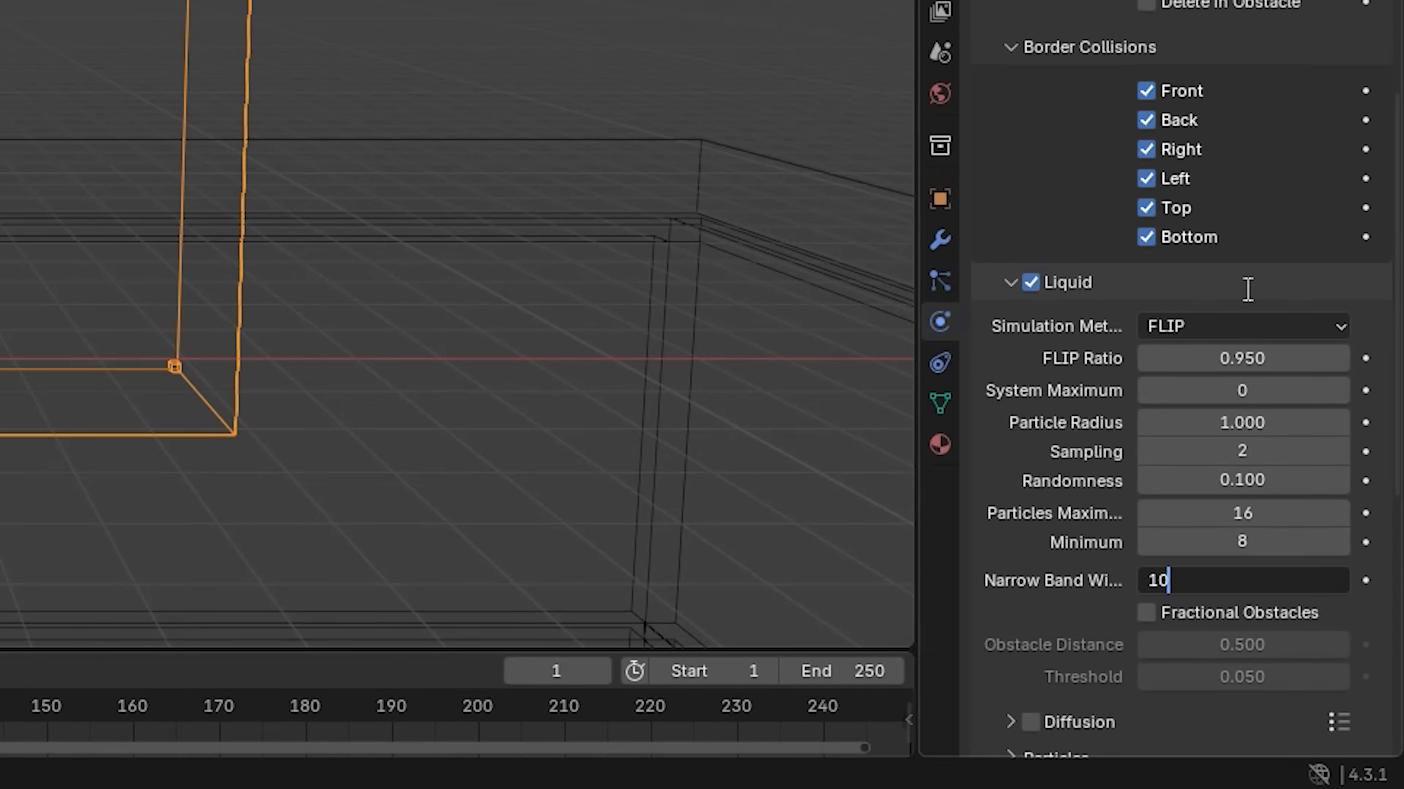
{"action": "key", "text": "Return"}
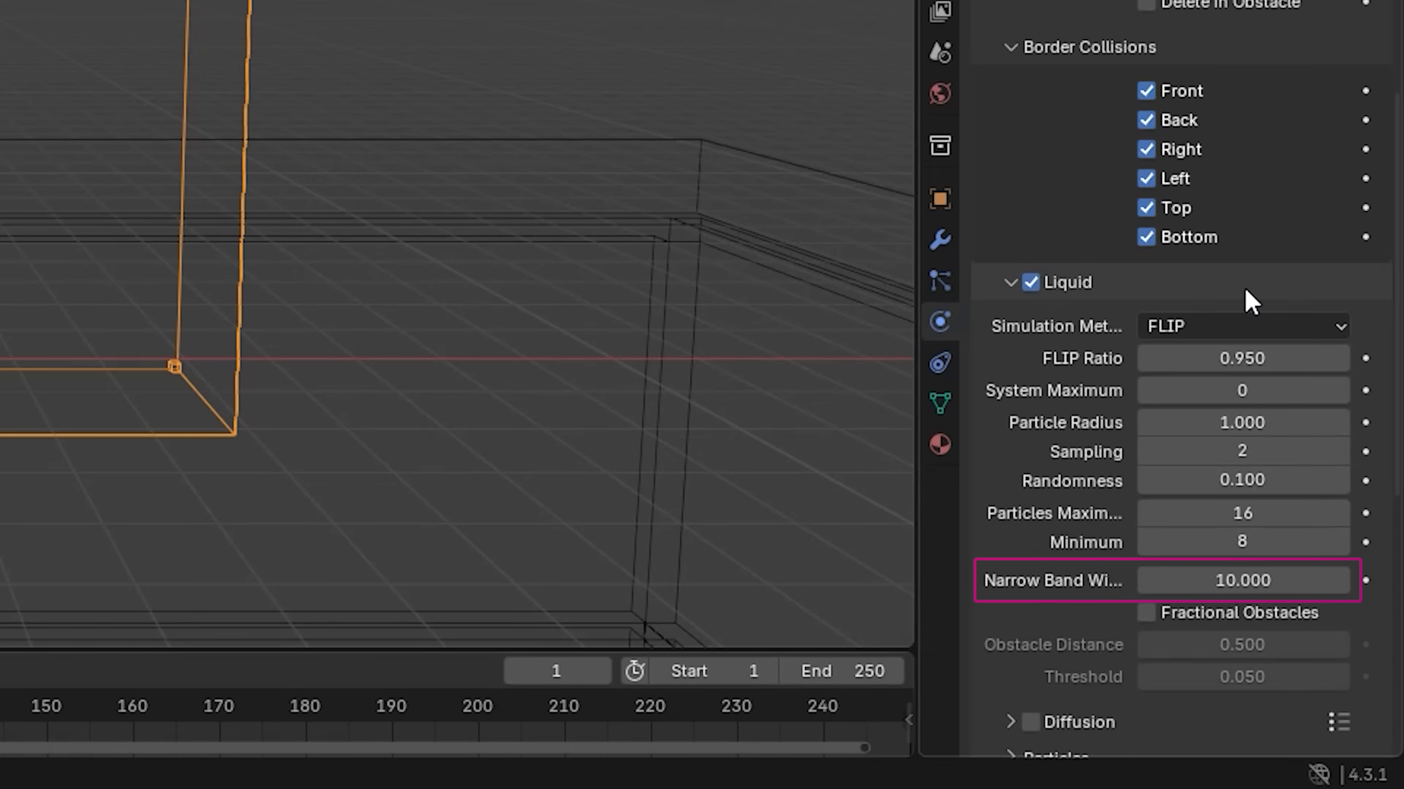
Enable Diffusion for the Domain's liquid and load the Water preset
{"action": "scroll", "coordinate": [1247, 300], "scroll_direction": "down", "scroll_amount": 10}
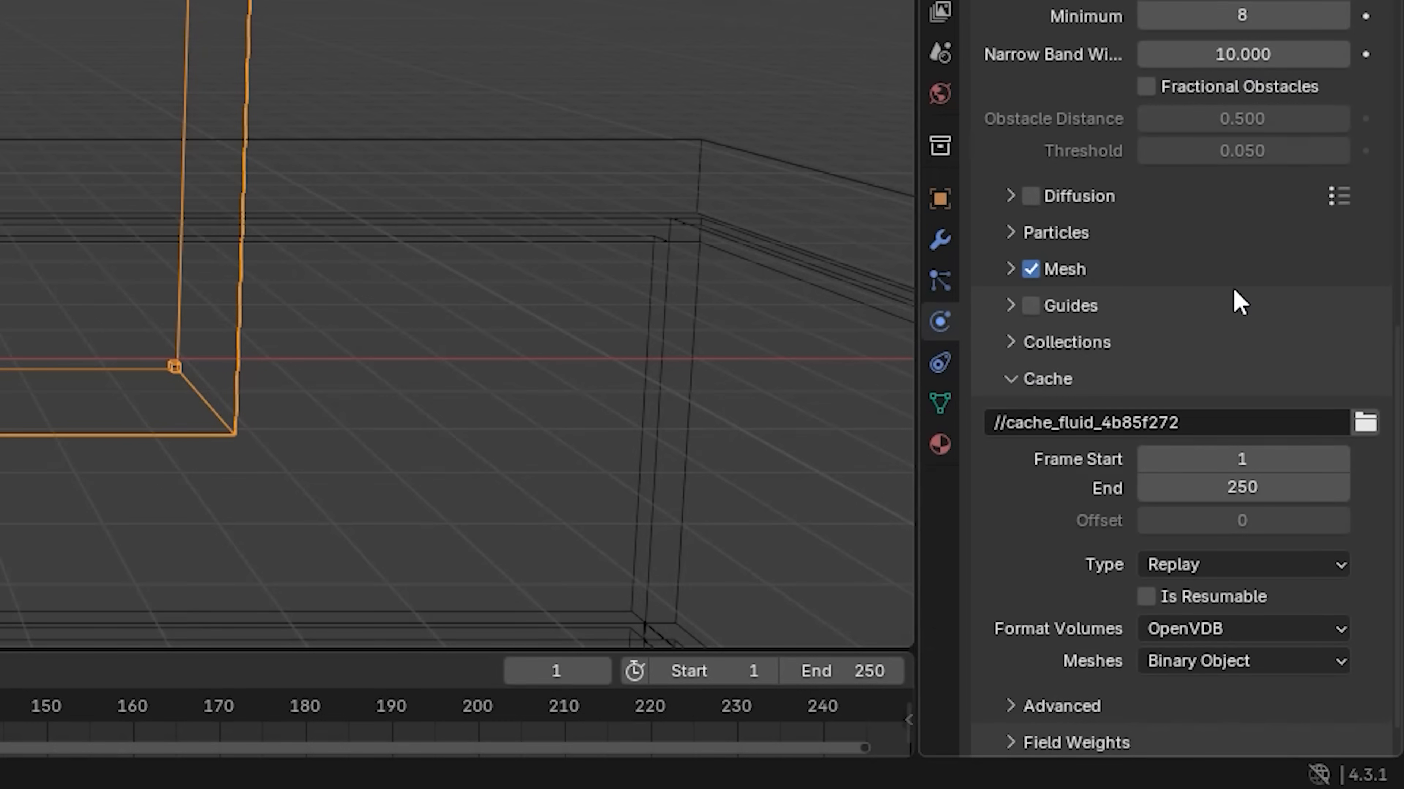
{"action": "left_click", "coordinate": [1031, 198]}
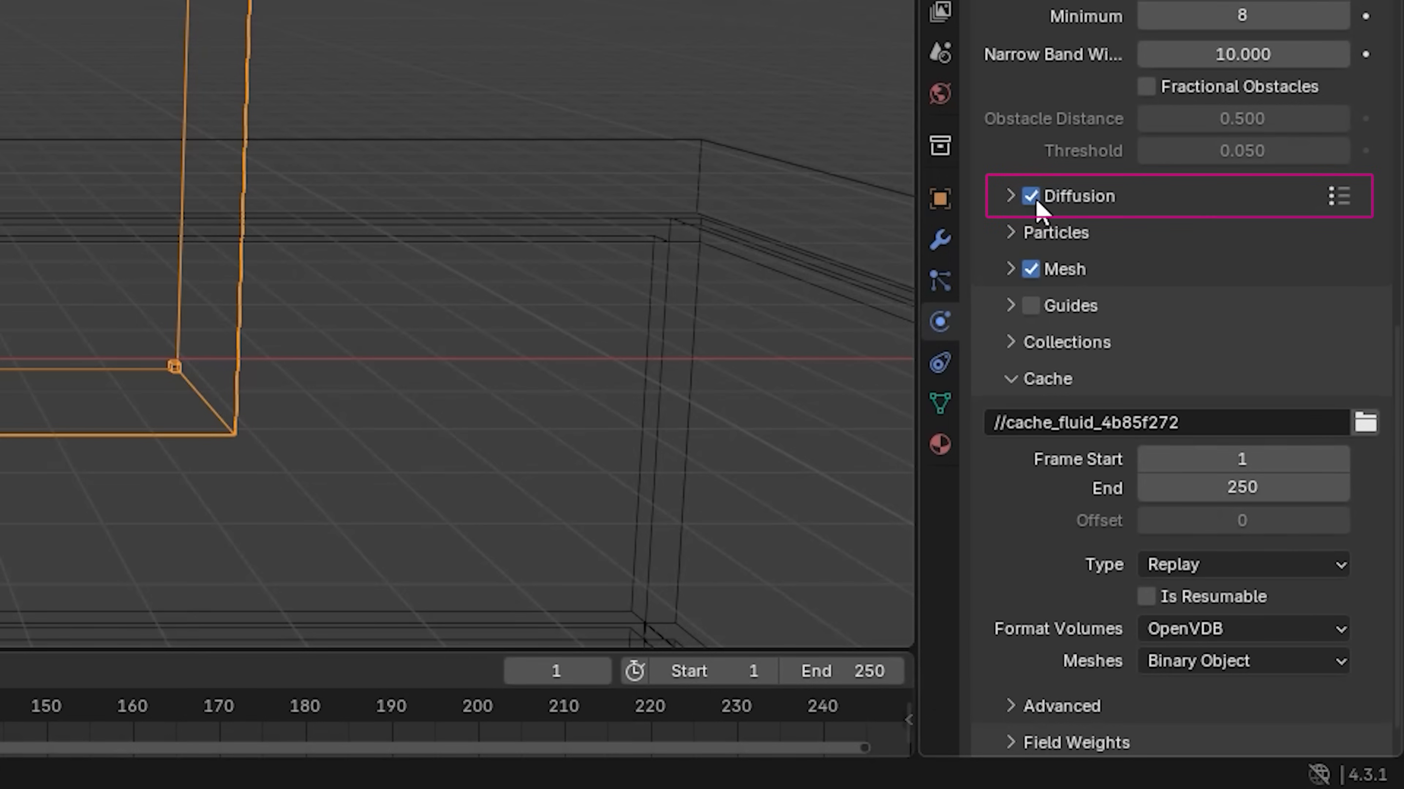
{"action": "left_click", "coordinate": [1338, 204]}
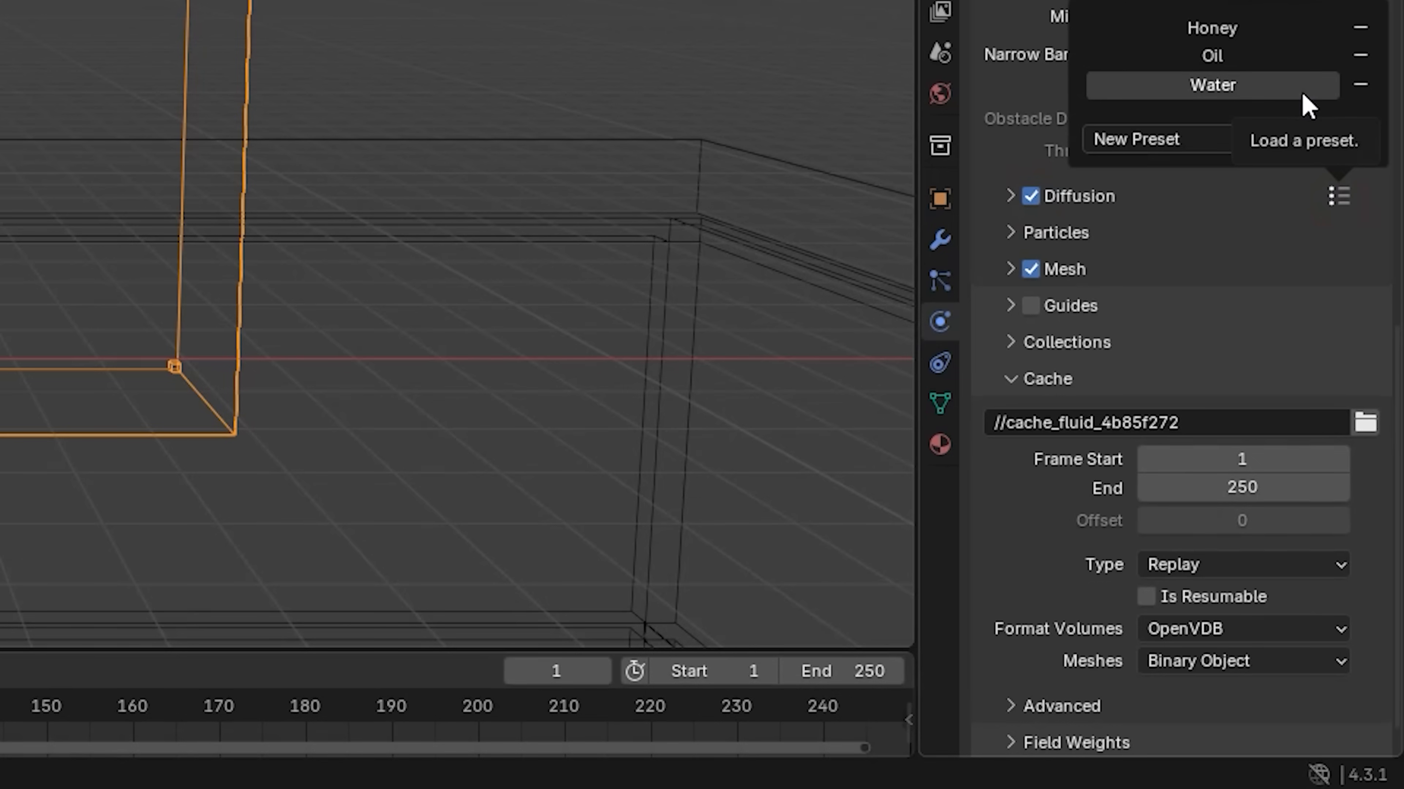
{"action": "left_click", "coordinate": [1302, 93]}
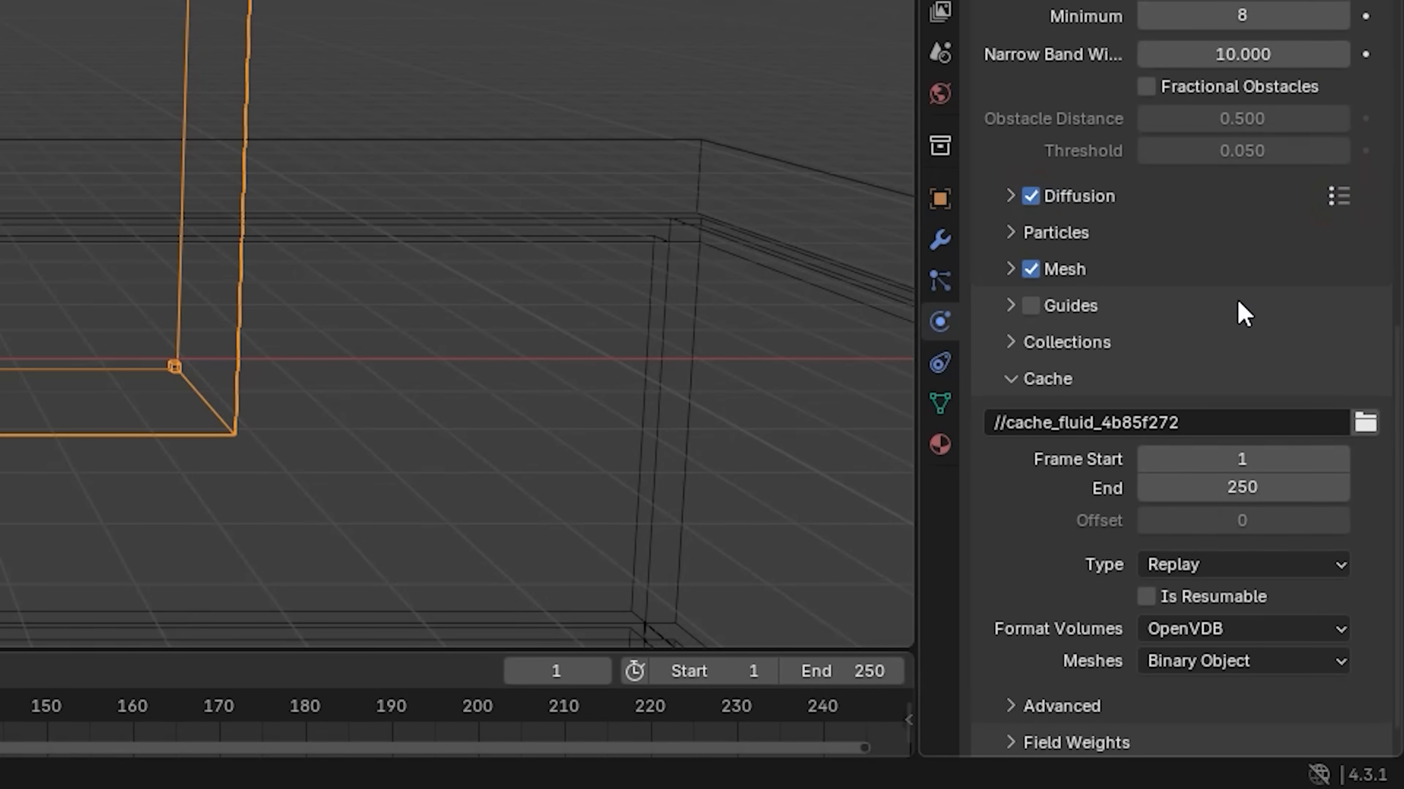
Set the fluid cache to end at frame 360 with type All, and make it resumable
{"action": "scroll", "coordinate": [1243, 315], "scroll_direction": "down", "scroll_amount": 1}
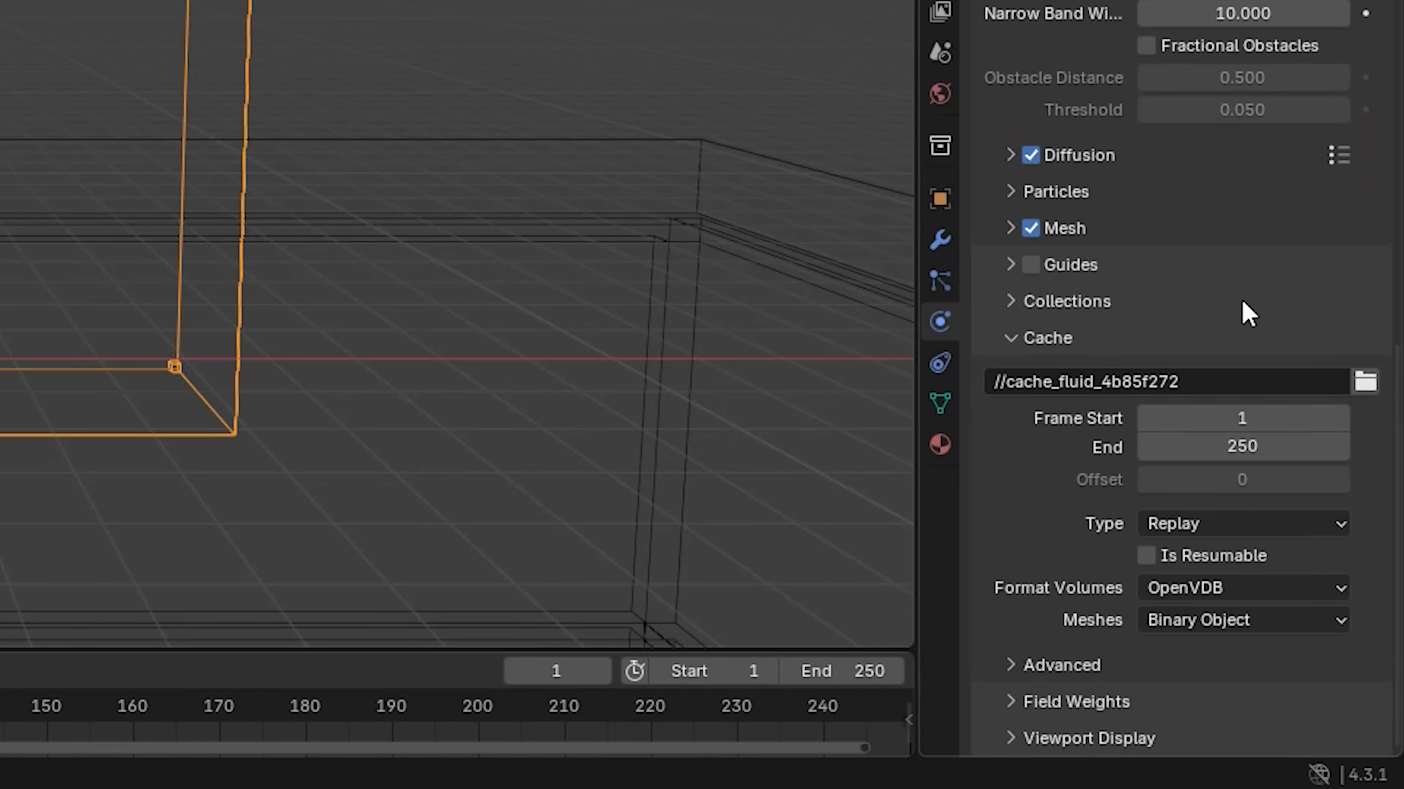
{"action": "left_click", "coordinate": [1301, 449]}
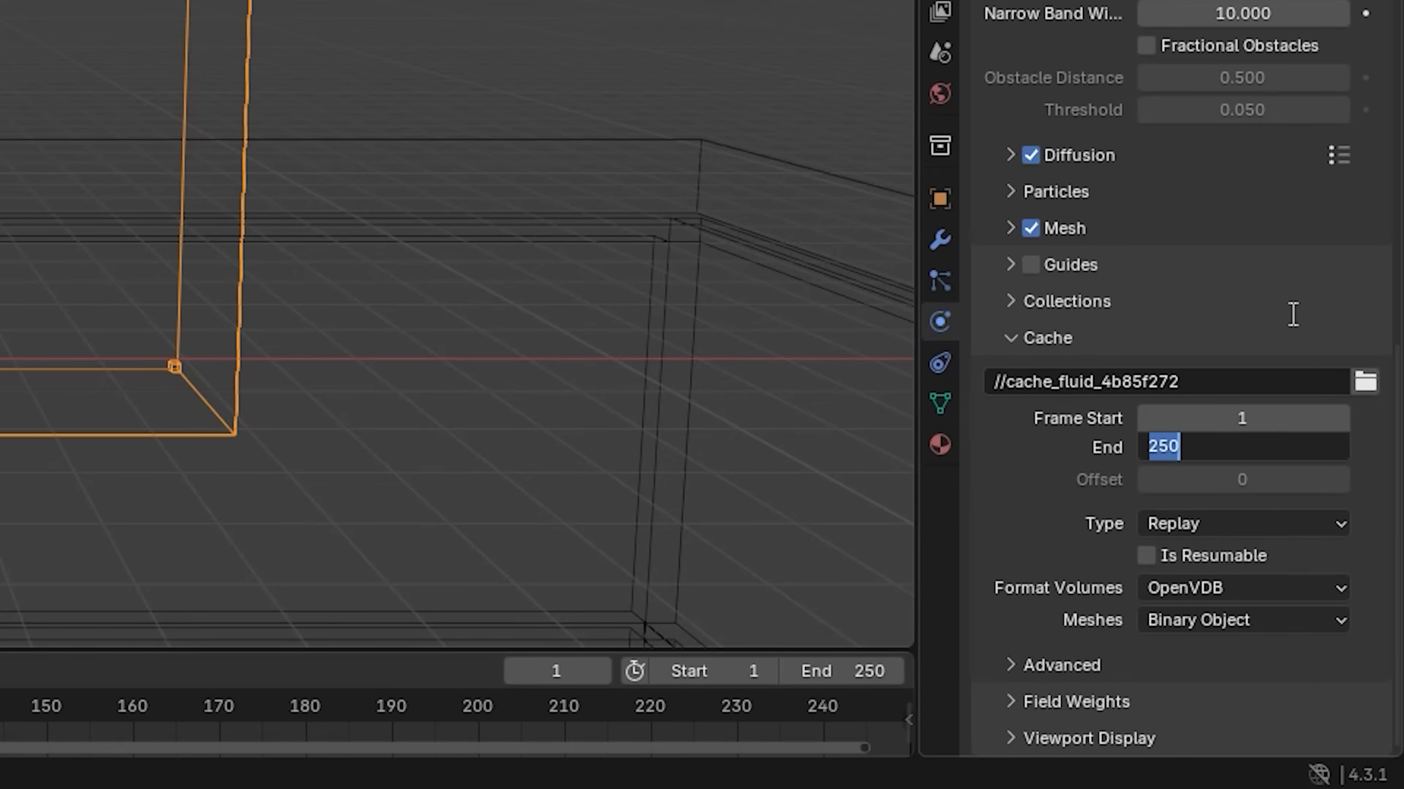
{"action": "type", "text": "360"}
{"action": "key", "text": "Return"}
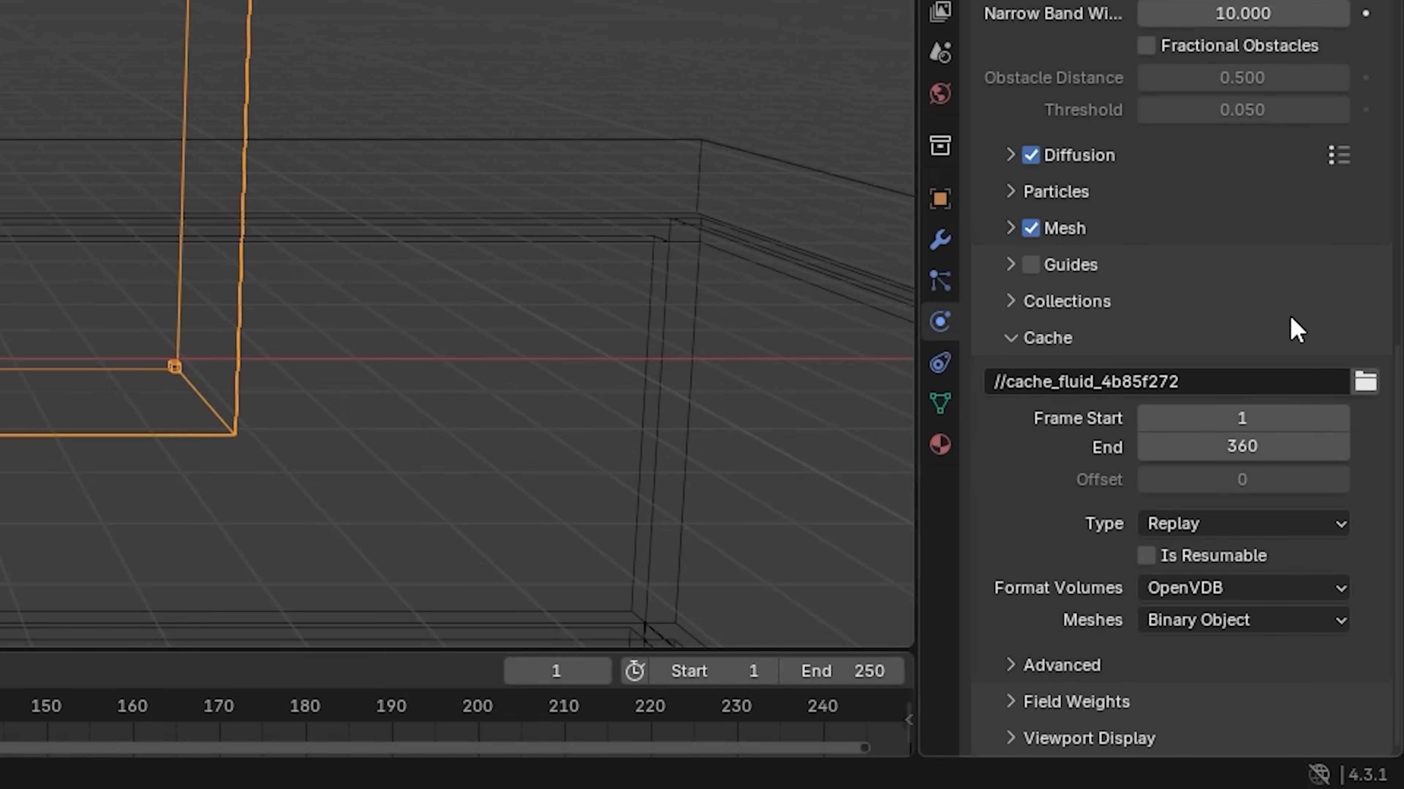
{"action": "left_click", "coordinate": [1280, 530]}
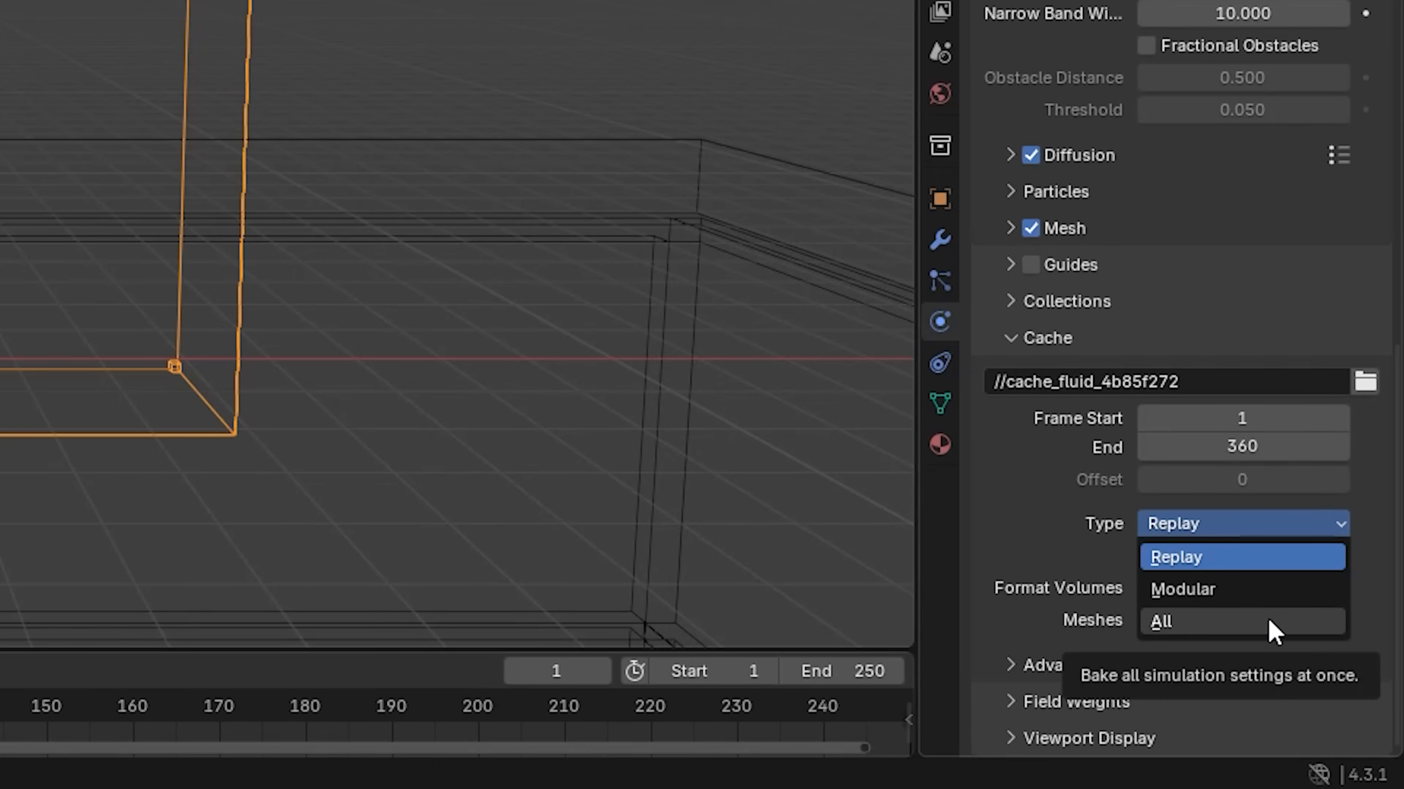
{"action": "left_click", "coordinate": [1274, 625]}
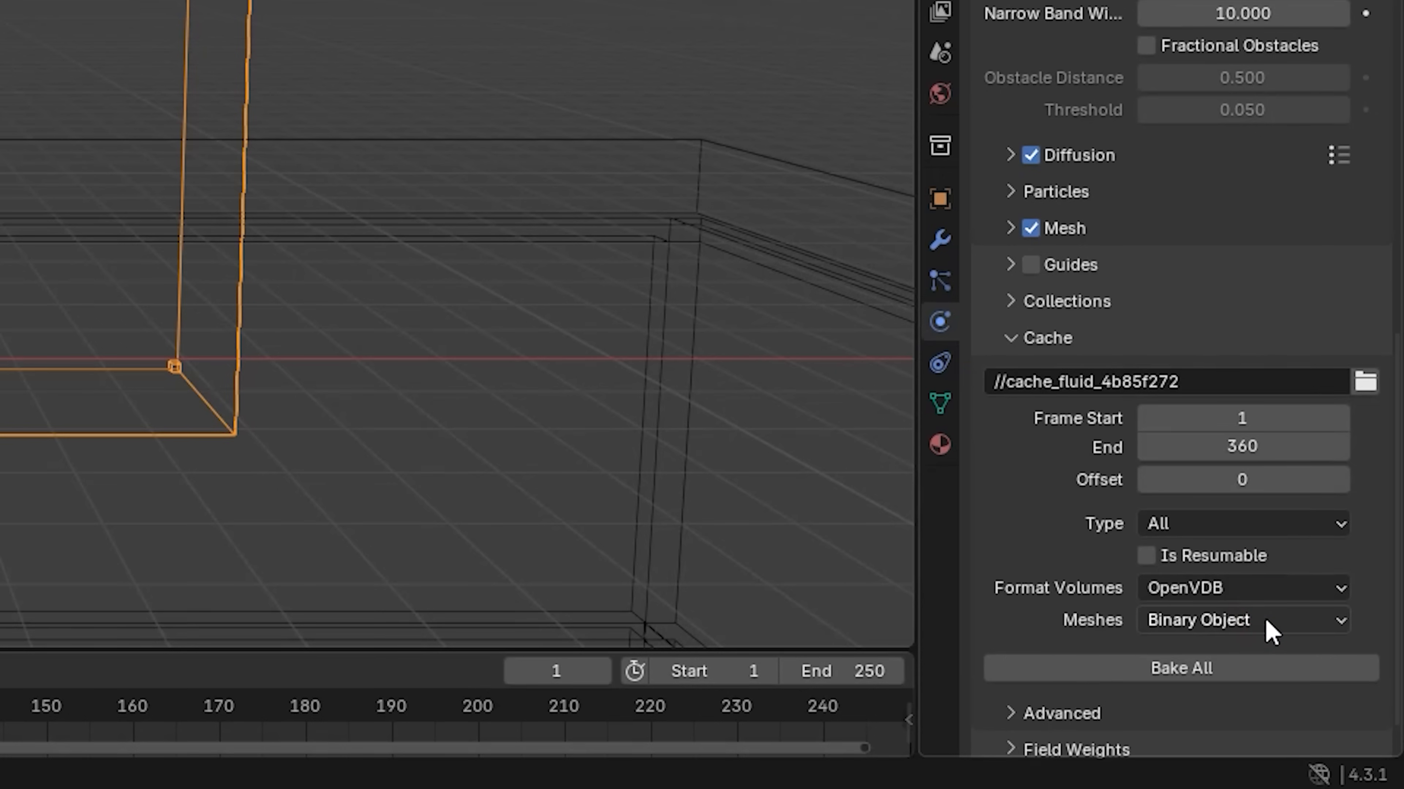
{"action": "left_click", "coordinate": [1149, 555]}
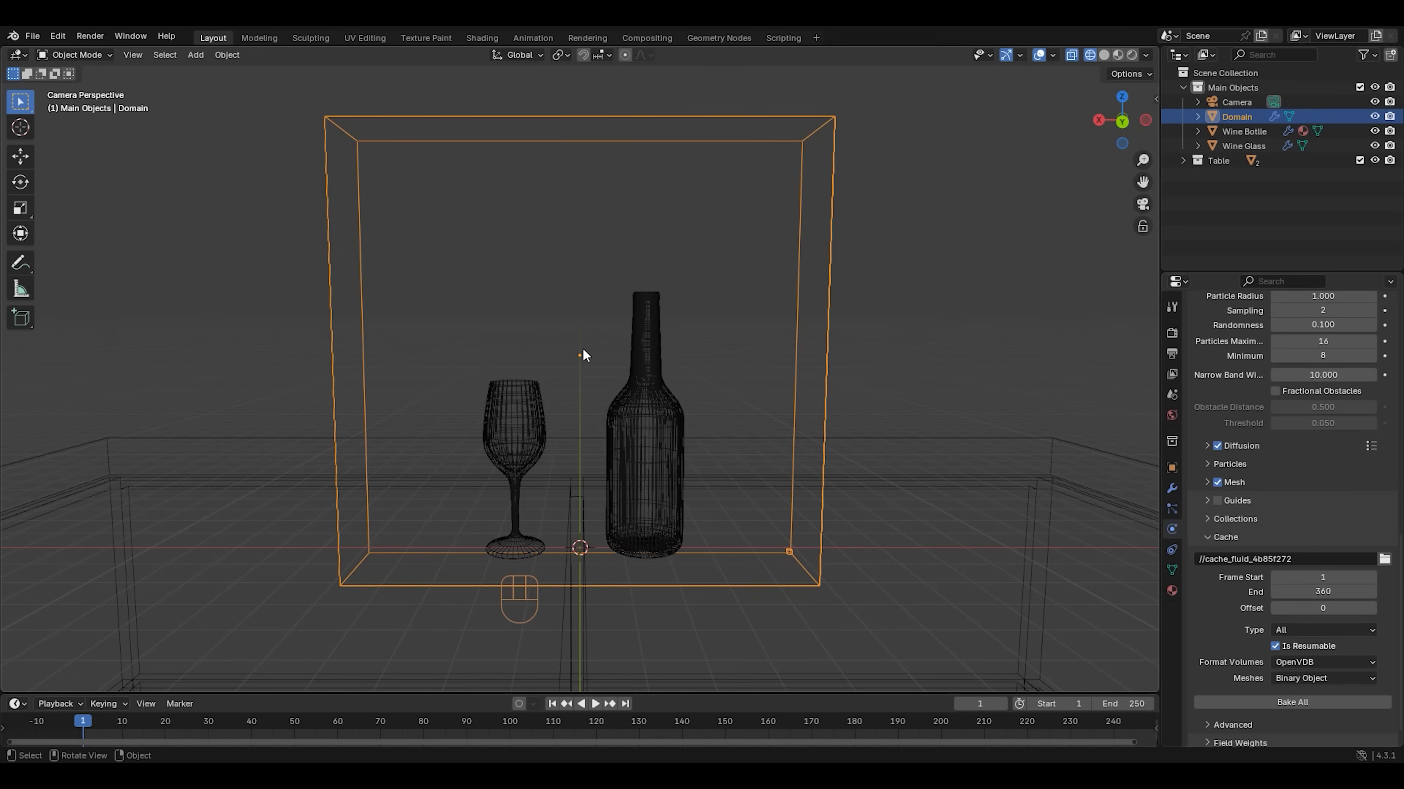
Add an ico sphere mesh with 8 subdivisions to the scene
{"action": "key", "text": "shift+a"}
{"action": "mouse_move", "coordinate": [586, 368]}
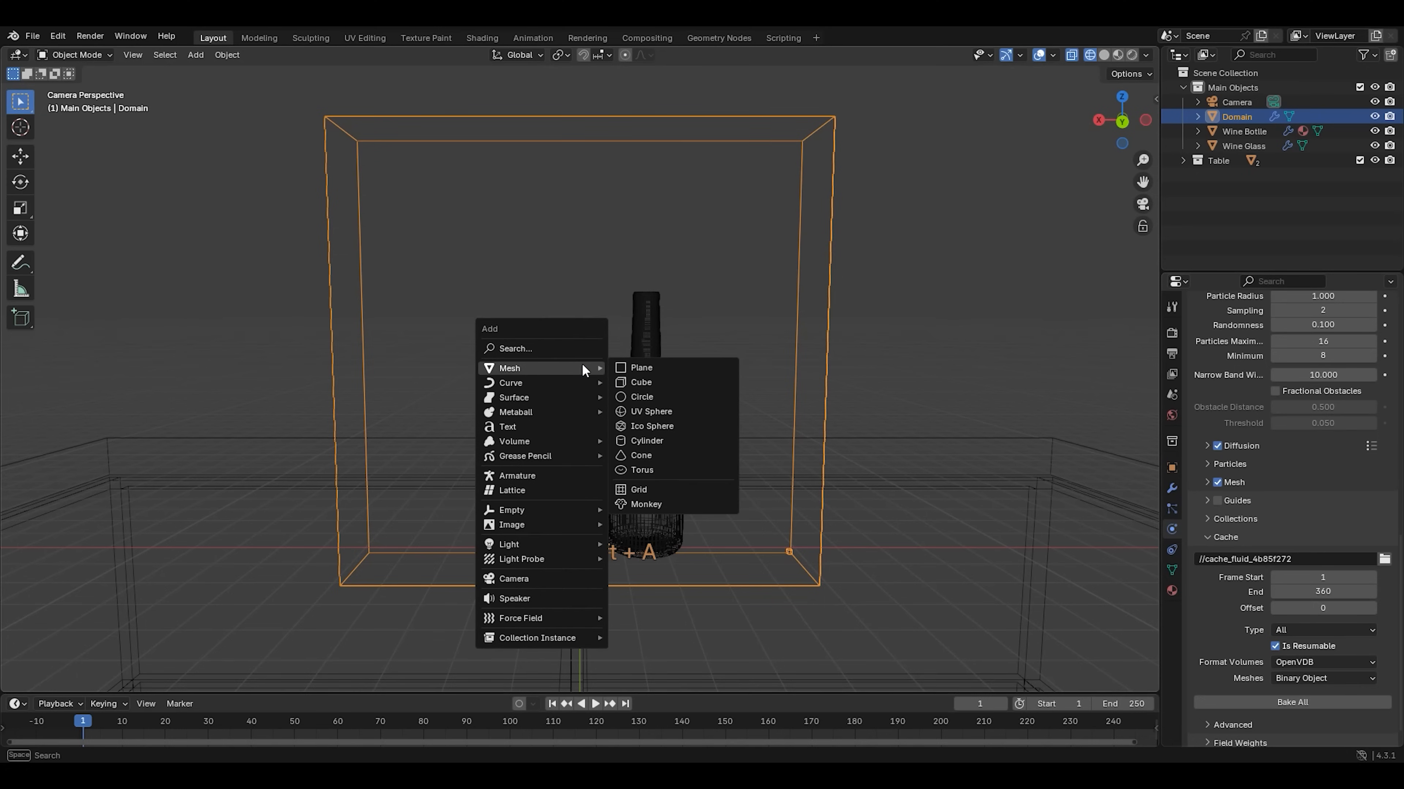
{"action": "left_click", "coordinate": [673, 424]}
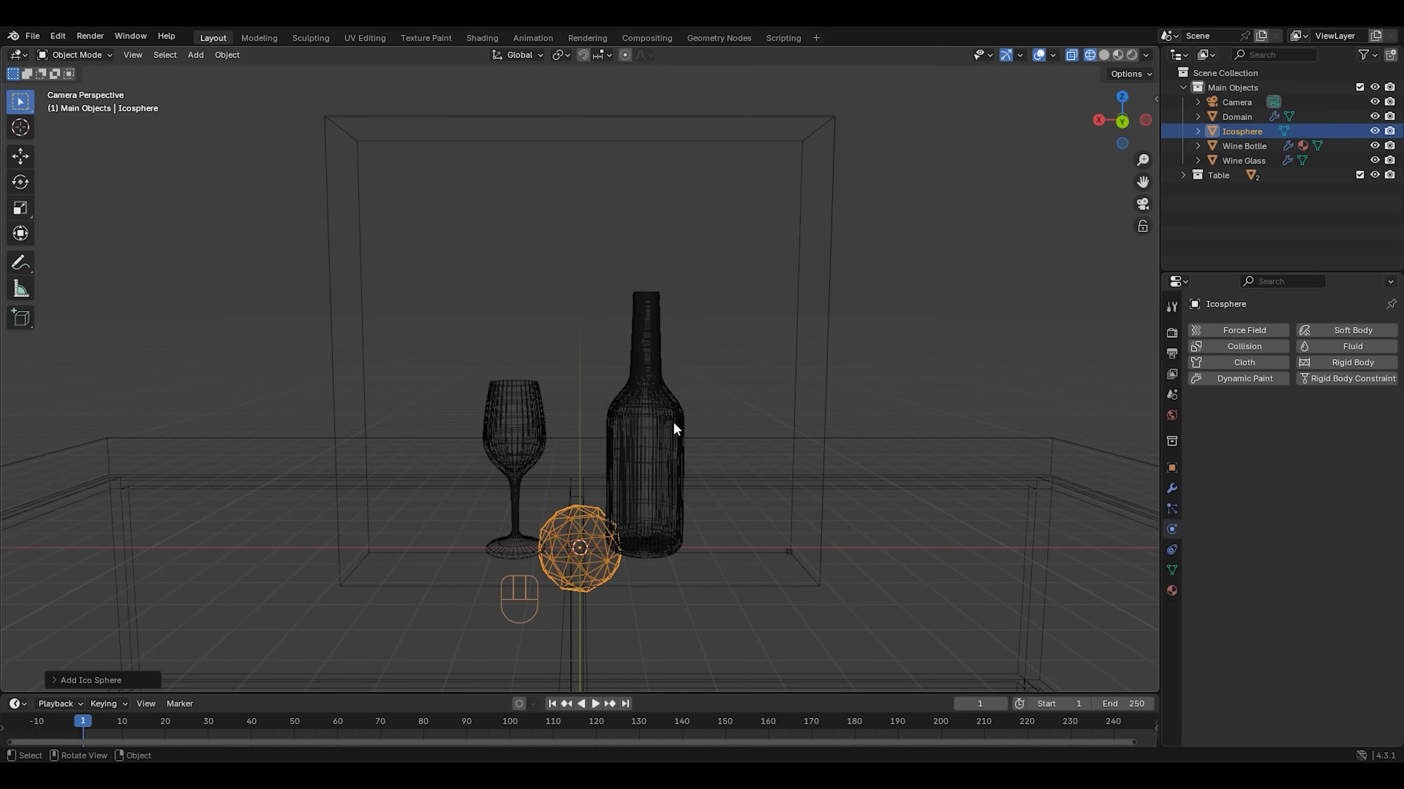
{"action": "key", "text": "g"}
{"action": "key", "text": "F9"}
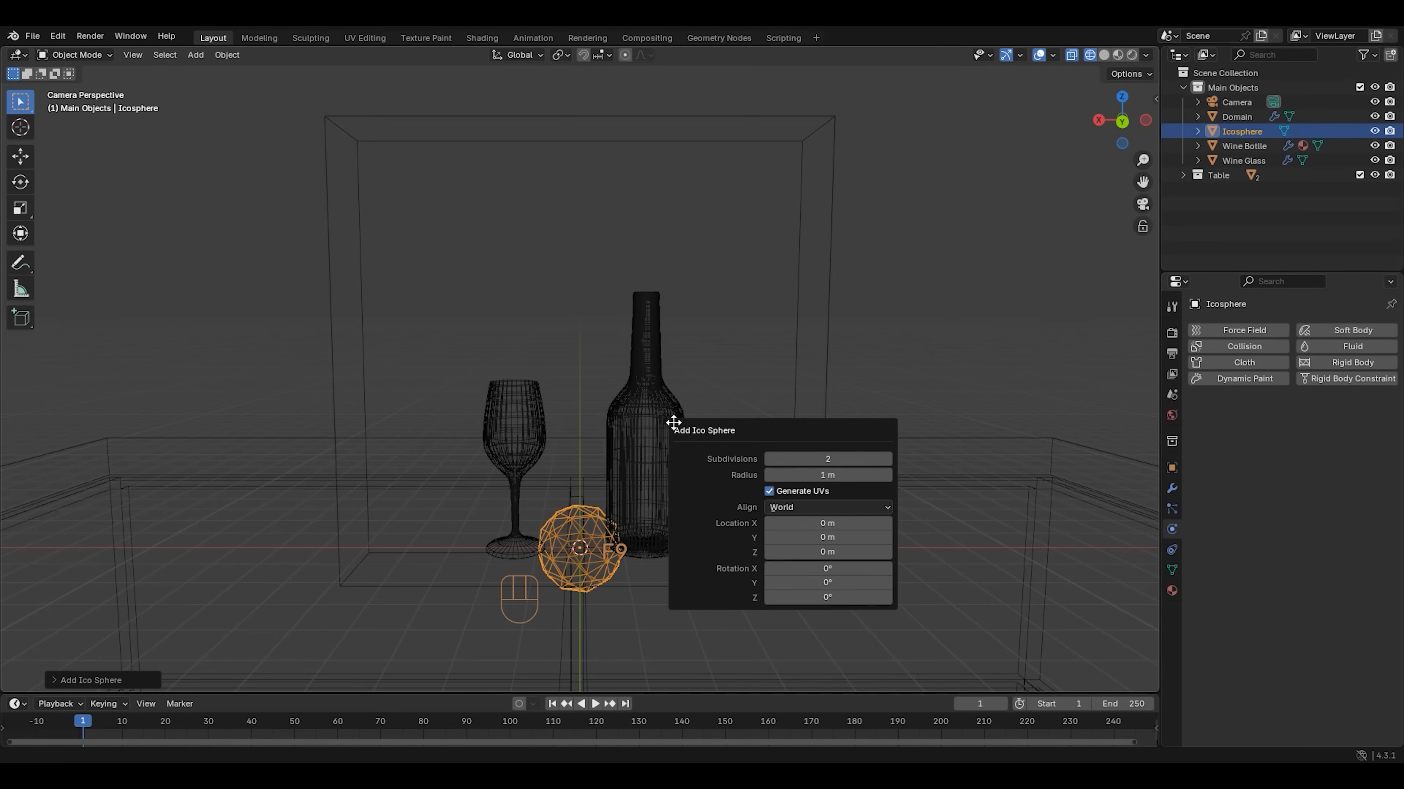
{"action": "left_click", "coordinate": [859, 459]}
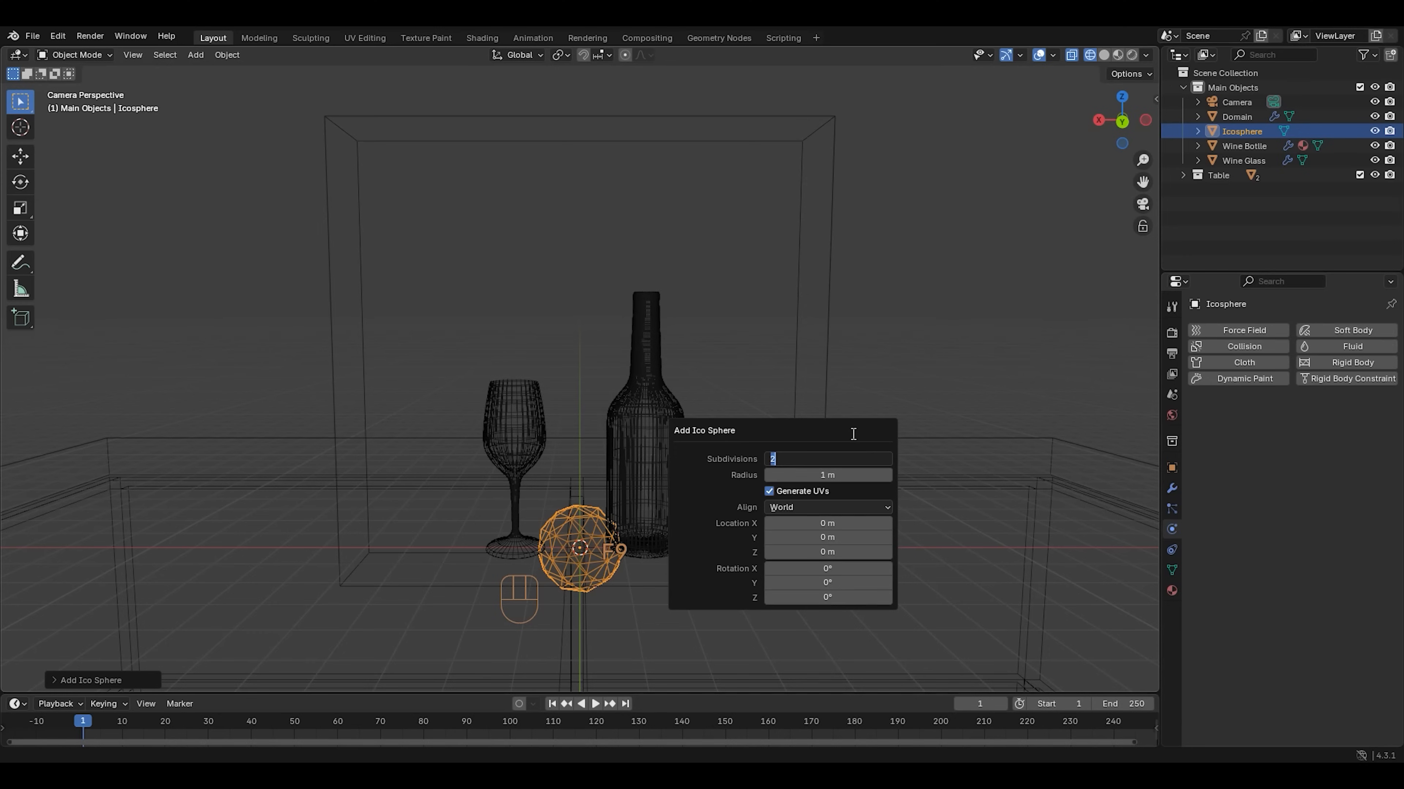
{"action": "type", "text": "8"}
{"action": "key", "text": "Return"}
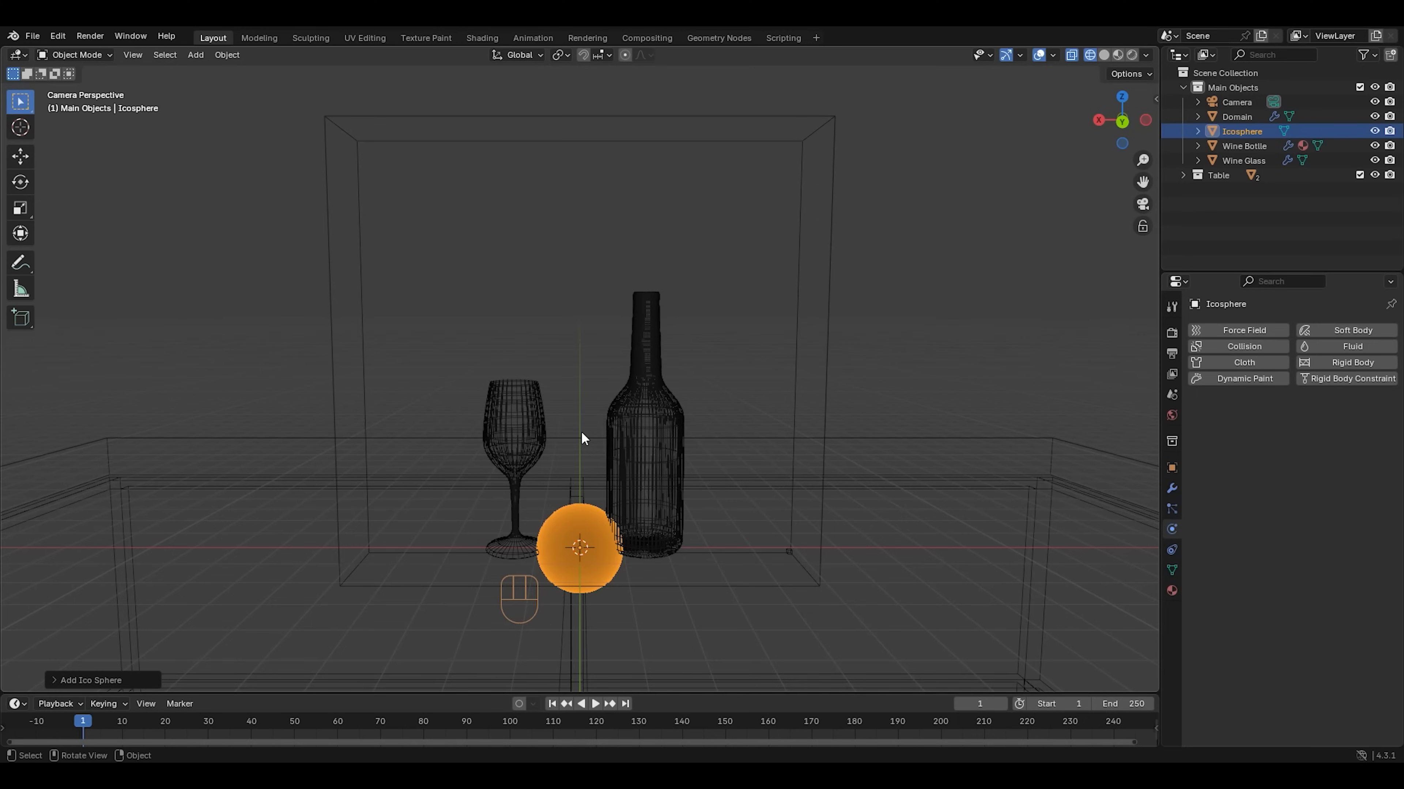
Move the ico sphere 2.5 m up along Z and -1.5 m along X, into the wine bottle
{"action": "type", "text": "g"}
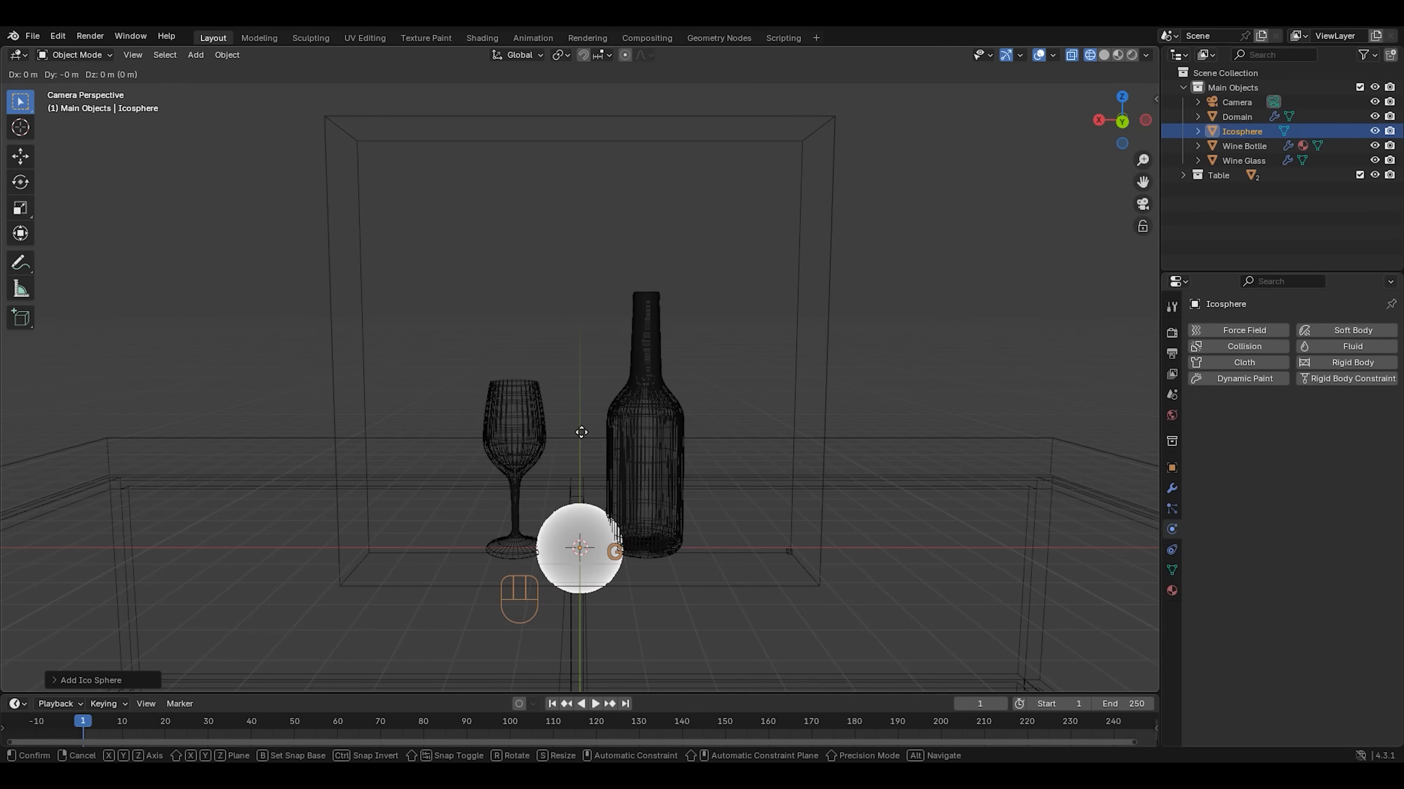
{"action": "type", "text": "z"}
{"action": "type", "text": "2.5"}
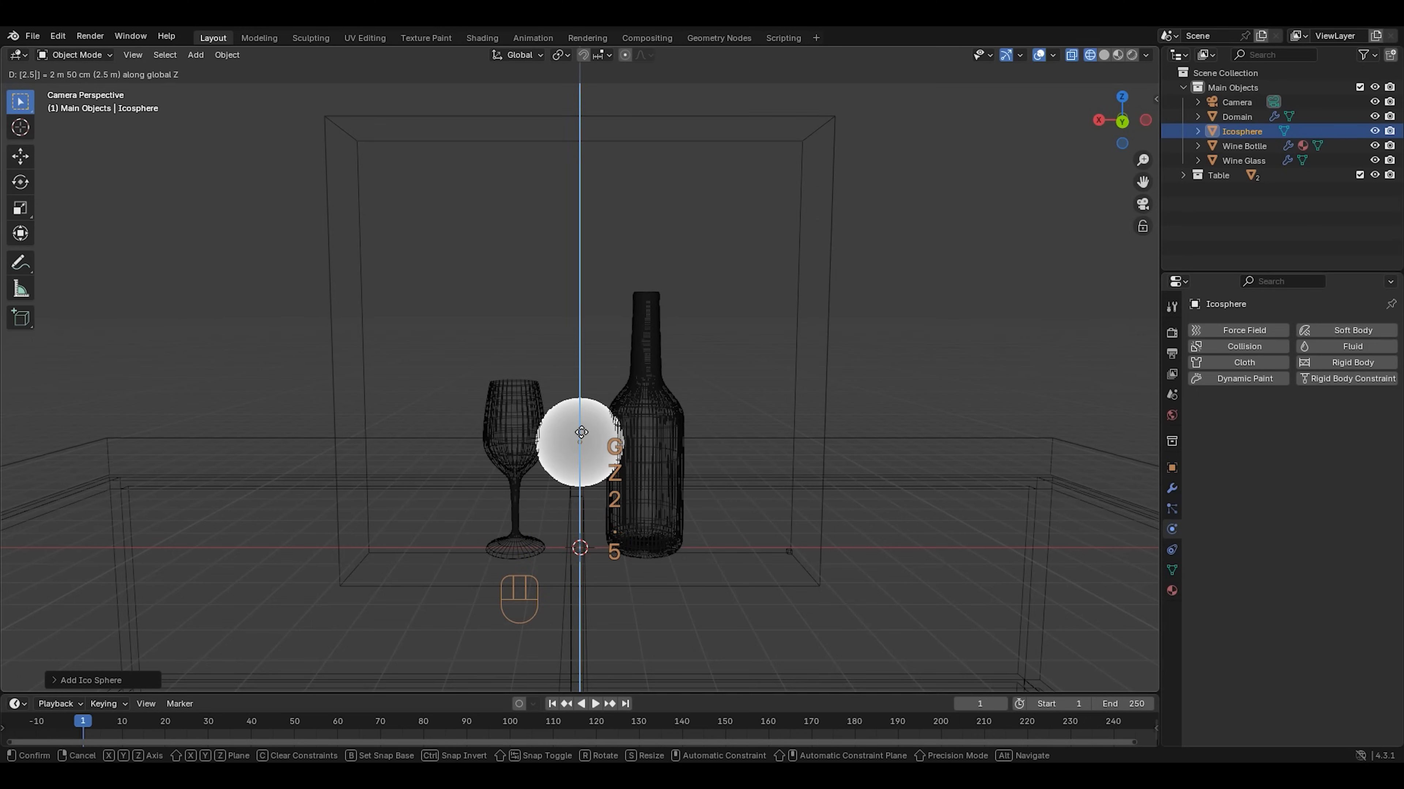
{"action": "key", "text": "Return"}
{"action": "key", "text": "x"}
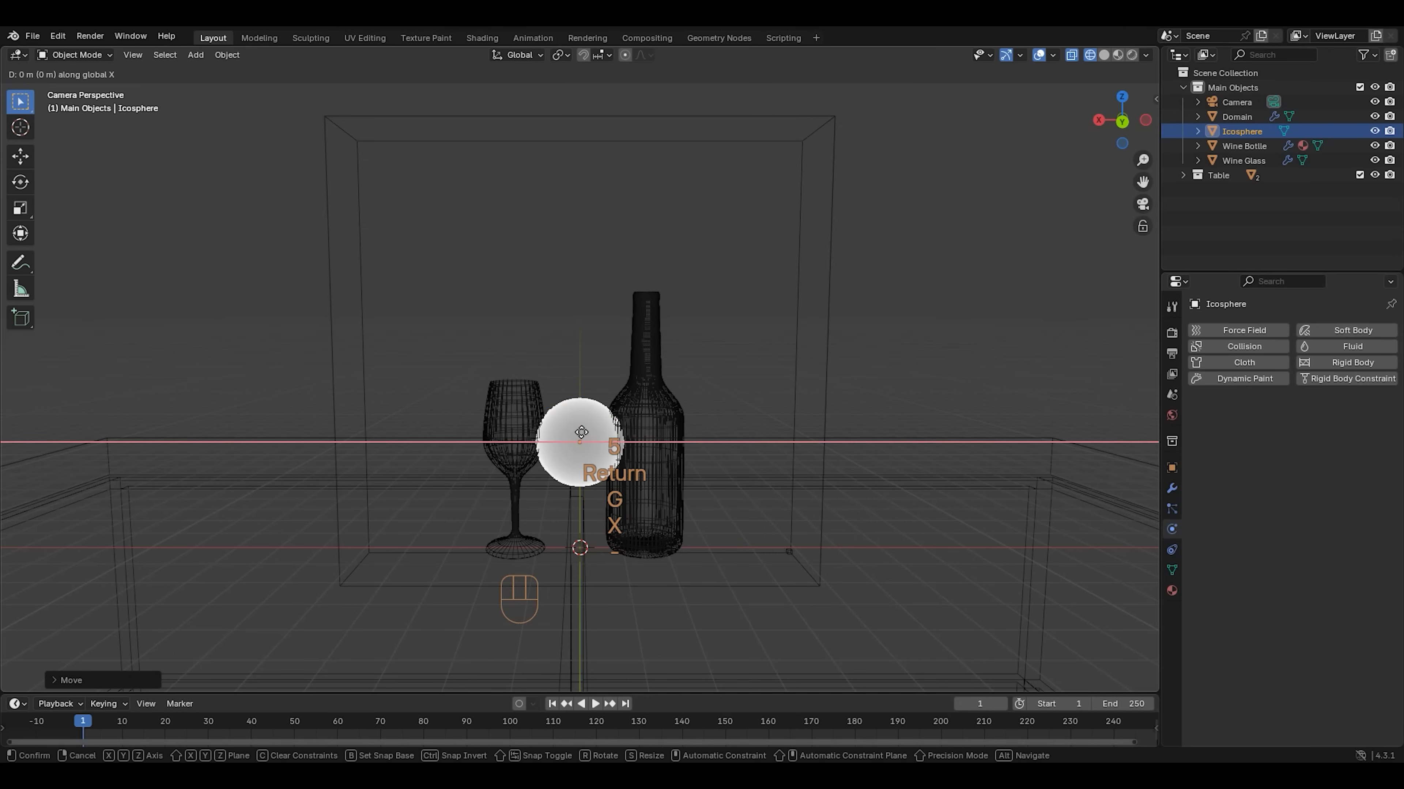
{"action": "key", "text": "minus"}
{"action": "type", "text": "1.5"}
{"action": "key", "text": "Return"}
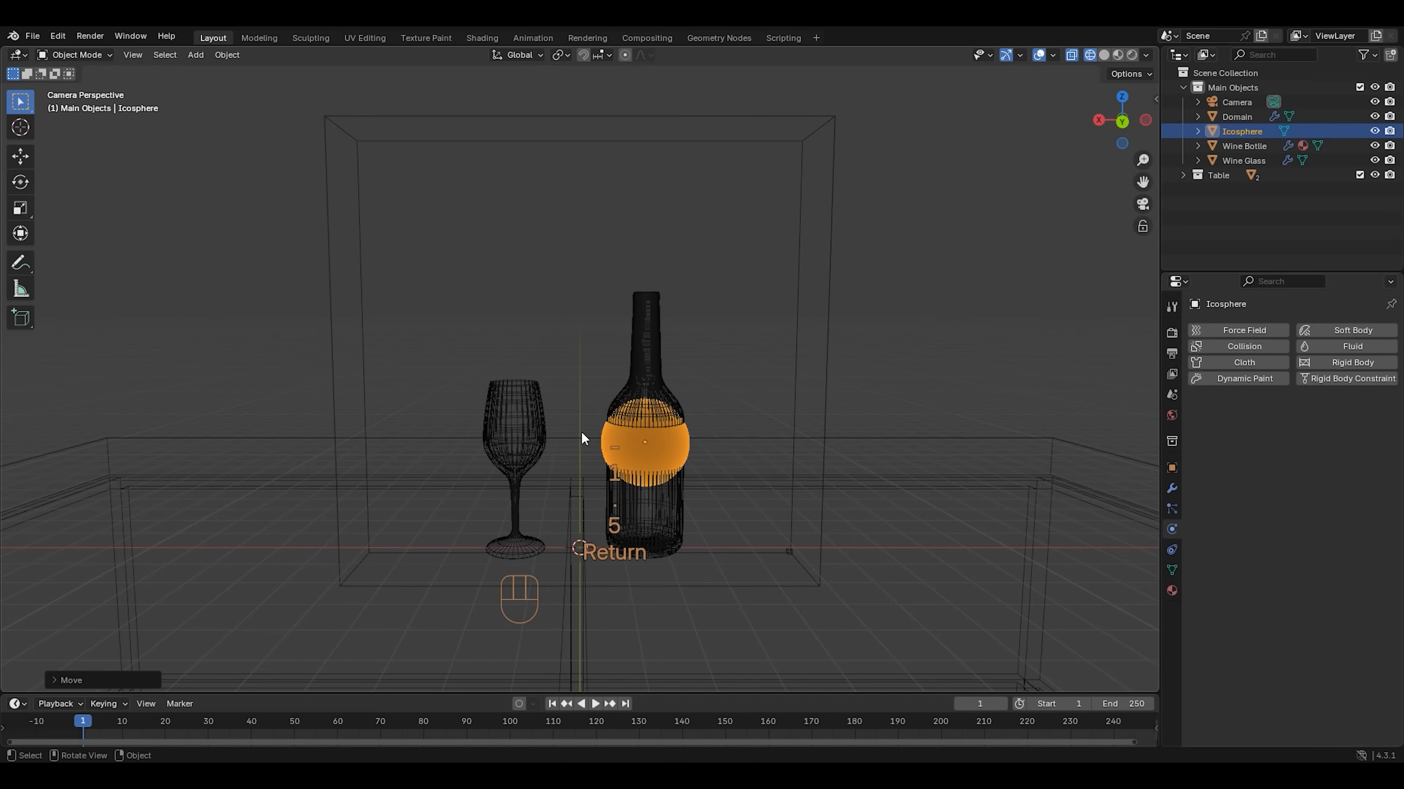
Scale the ico sphere uniformly by 0.5 to fit inside the bottle
{"action": "type", "text": "s0"}
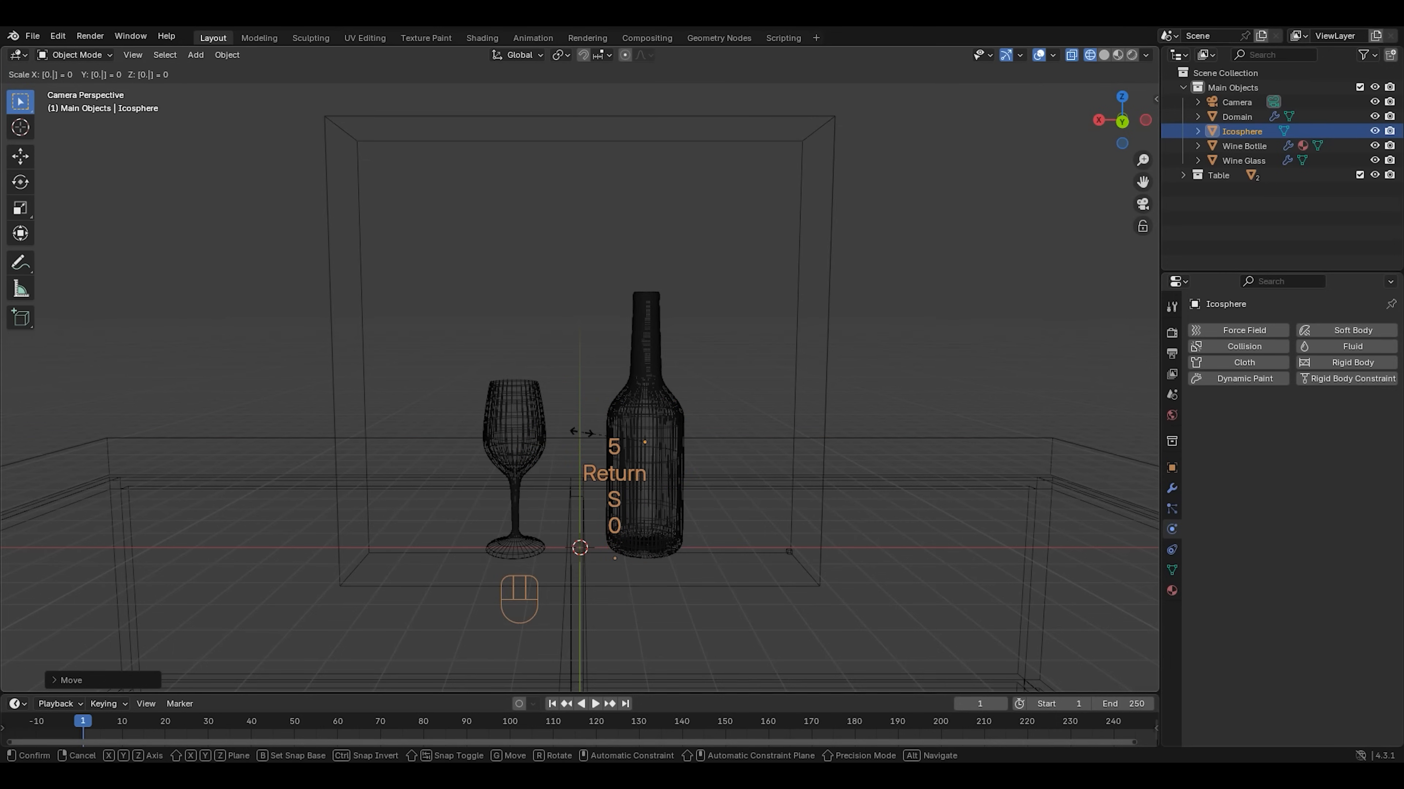
{"action": "type", "text": ".5"}
{"action": "key", "text": "Return"}
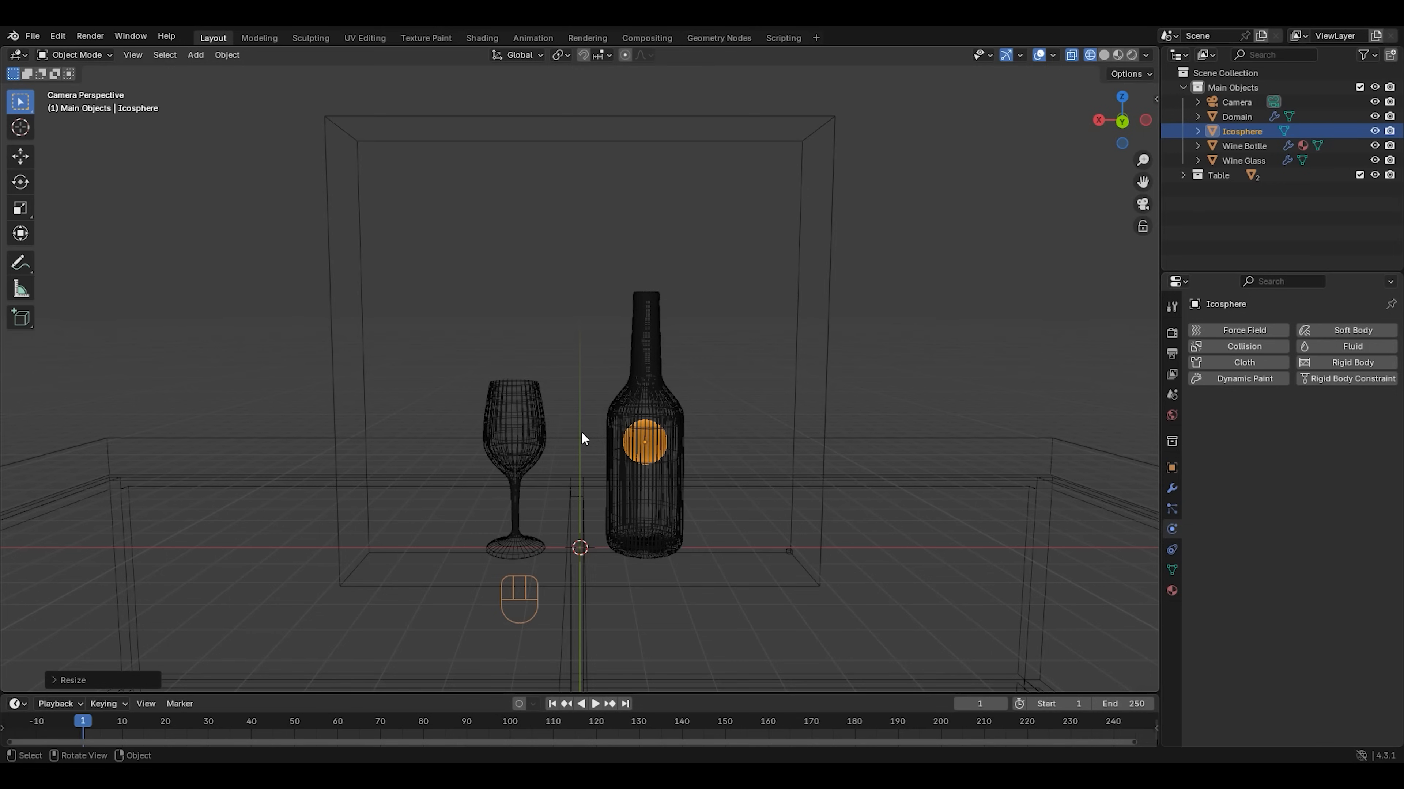
Rename the ico sphere as Inflow
{"action": "left_click", "coordinate": [1242, 132]}
{"action": "double_click", "coordinate": [1241, 133]}
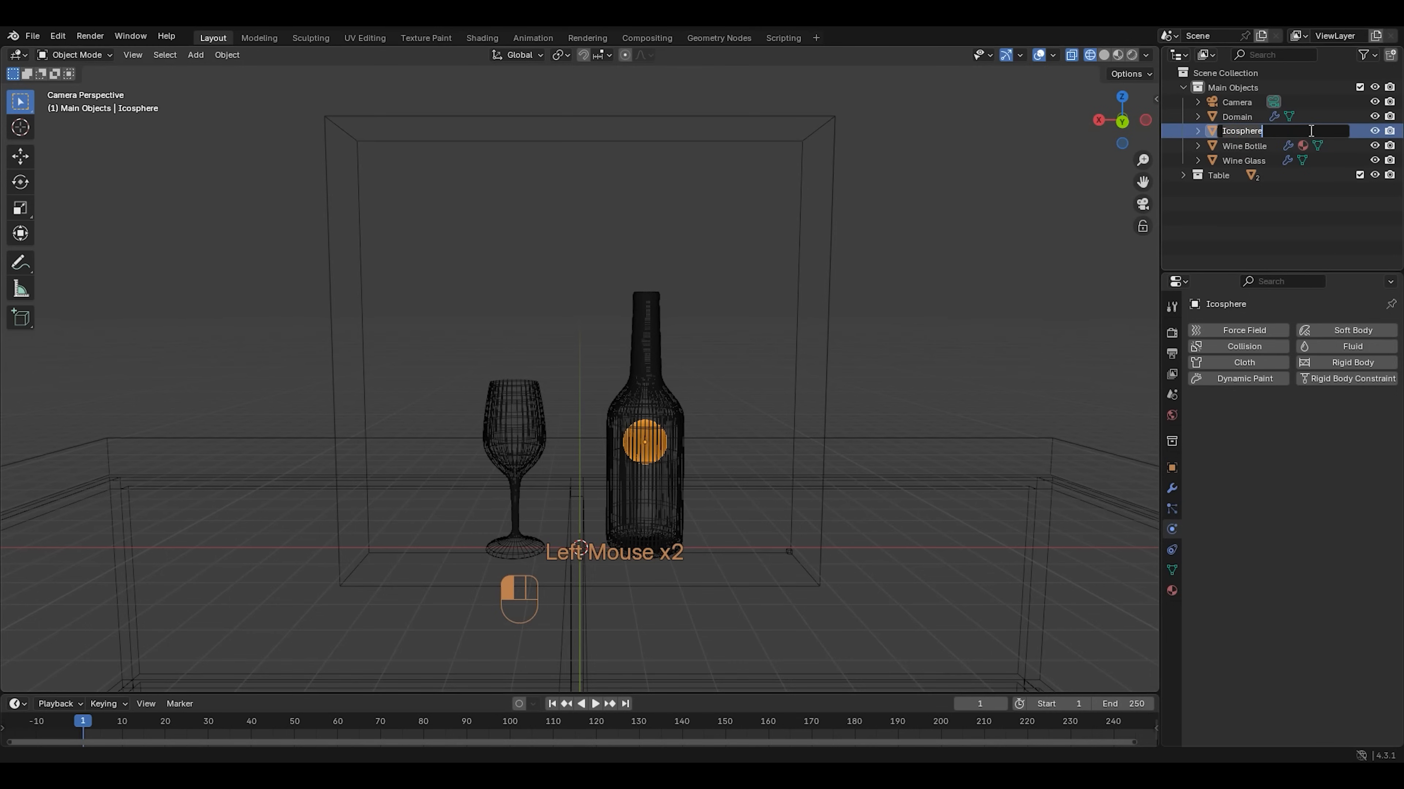
{"action": "type", "text": "Inflo"}
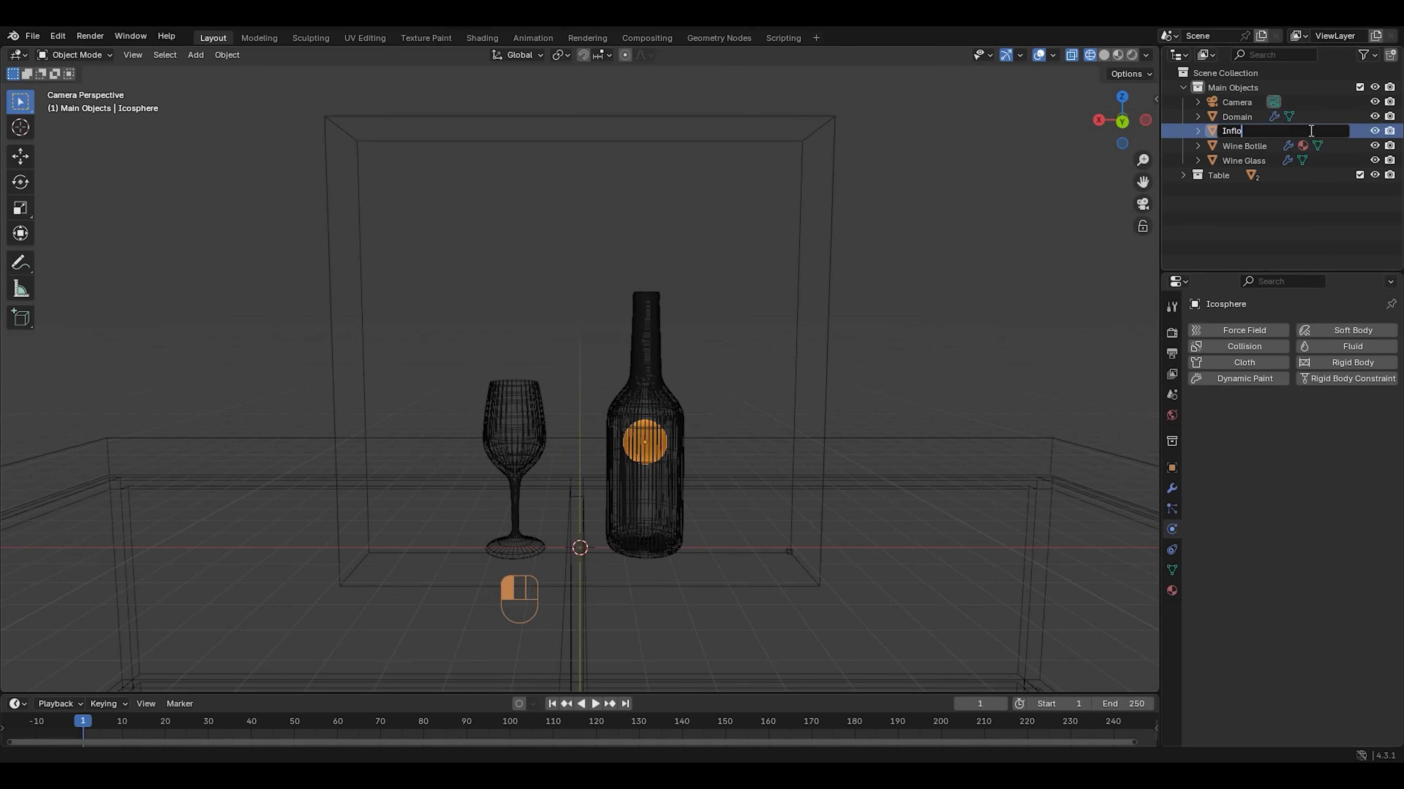
{"action": "type", "text": "w"}
{"action": "key", "text": "ctrl+Up"}
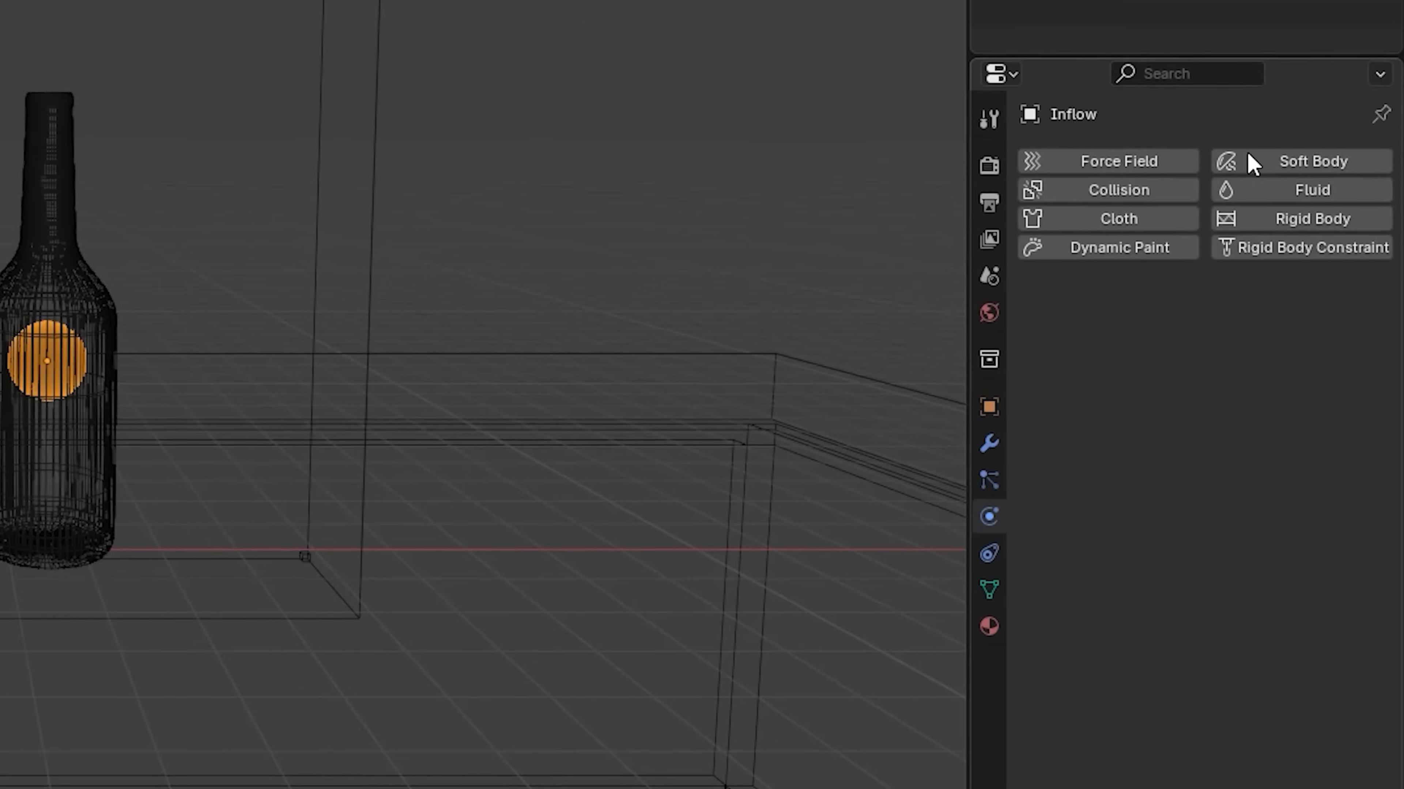
Add Fluid physics to the Inflow sphere with type Flow, flow type Liquid and flow behavior Inflow
{"action": "left_click", "coordinate": [1230, 149]}
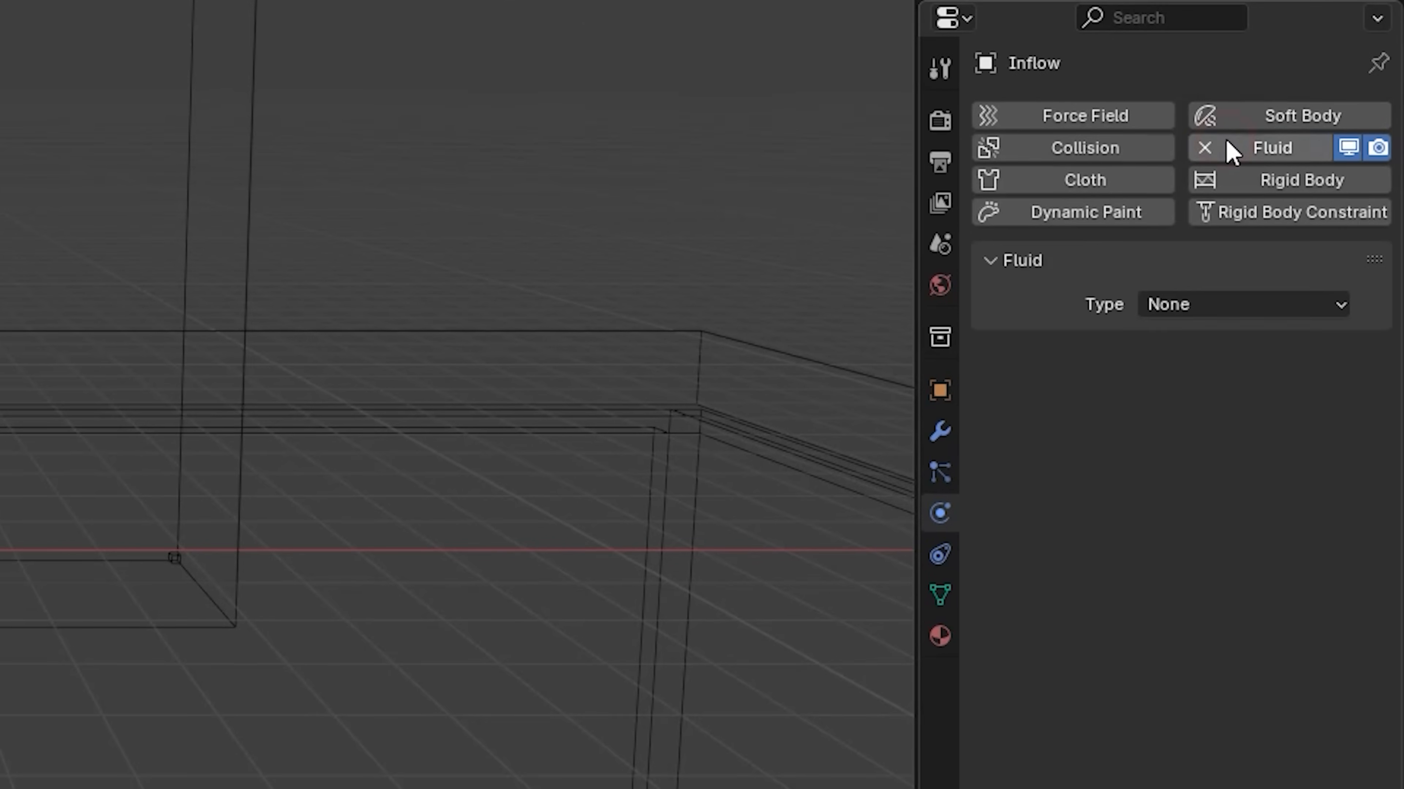
{"action": "left_click", "coordinate": [1250, 303]}
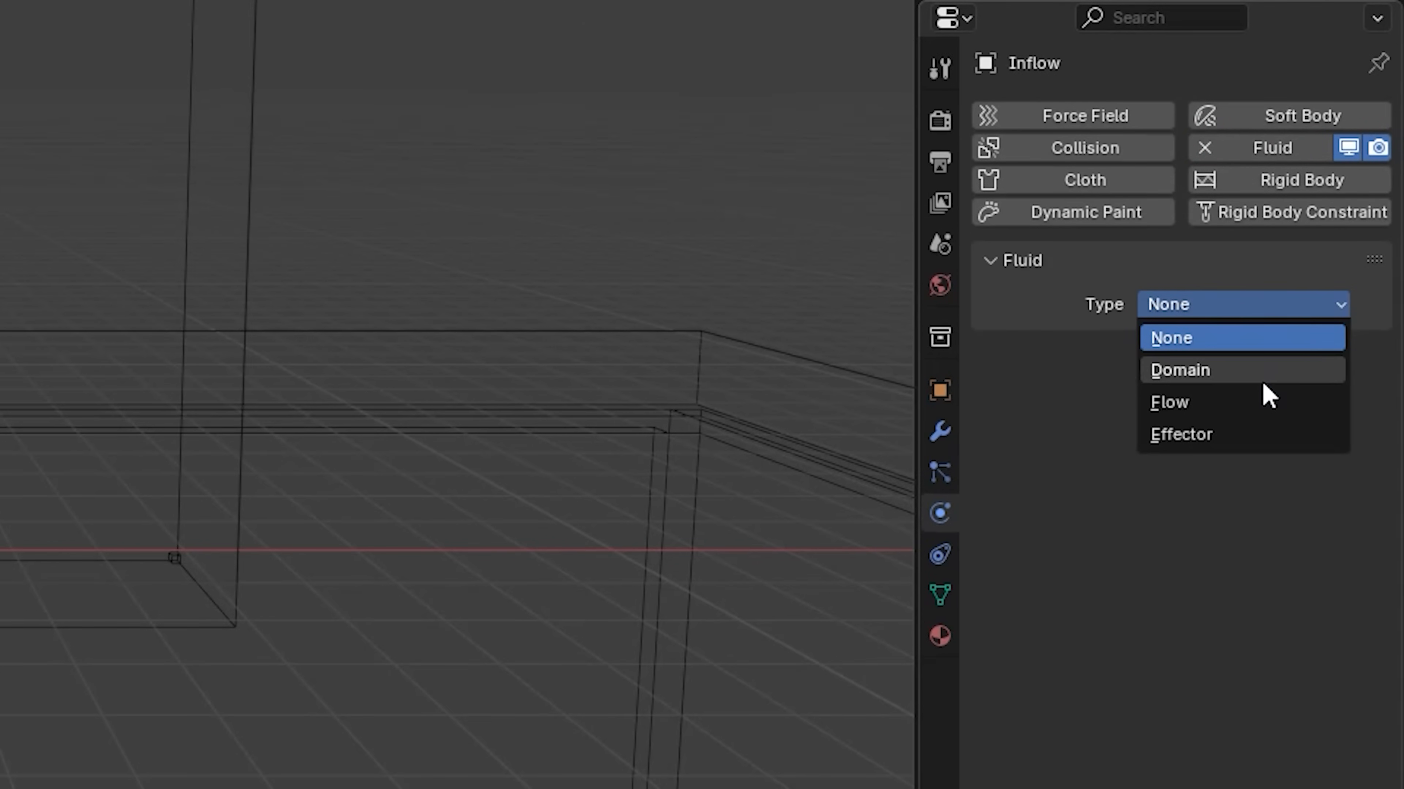
{"action": "left_click", "coordinate": [1269, 402]}
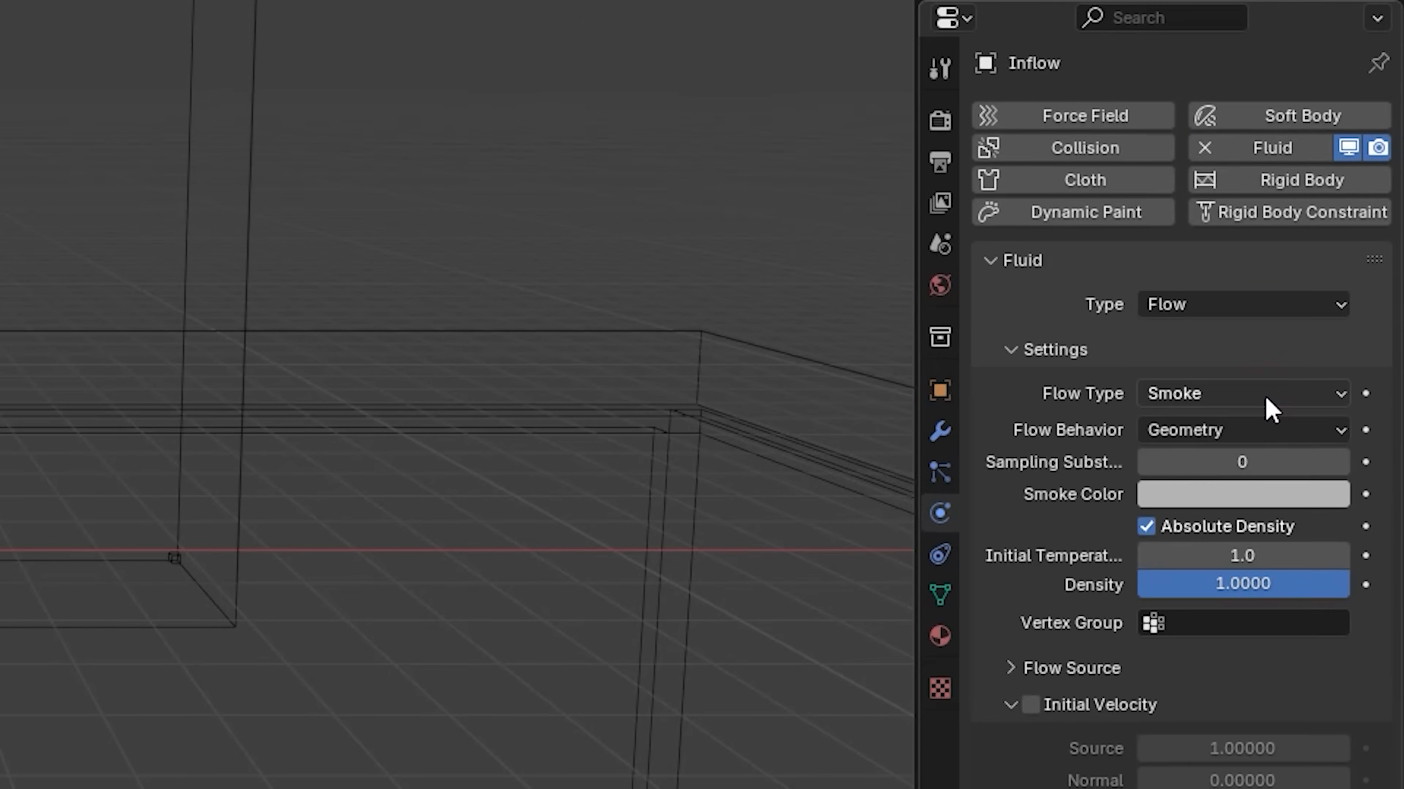
{"action": "left_click", "coordinate": [1265, 398]}
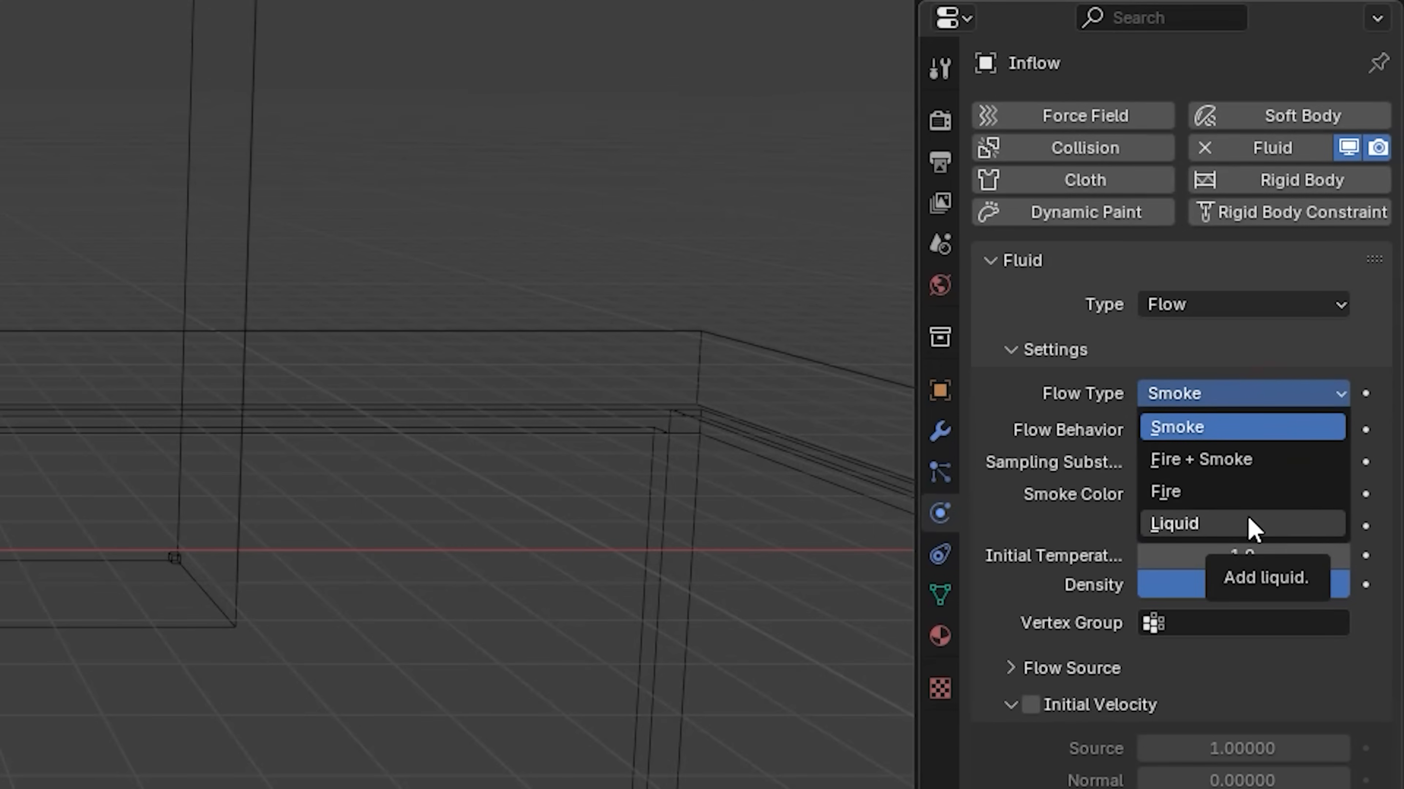
{"action": "left_click", "coordinate": [1254, 528]}
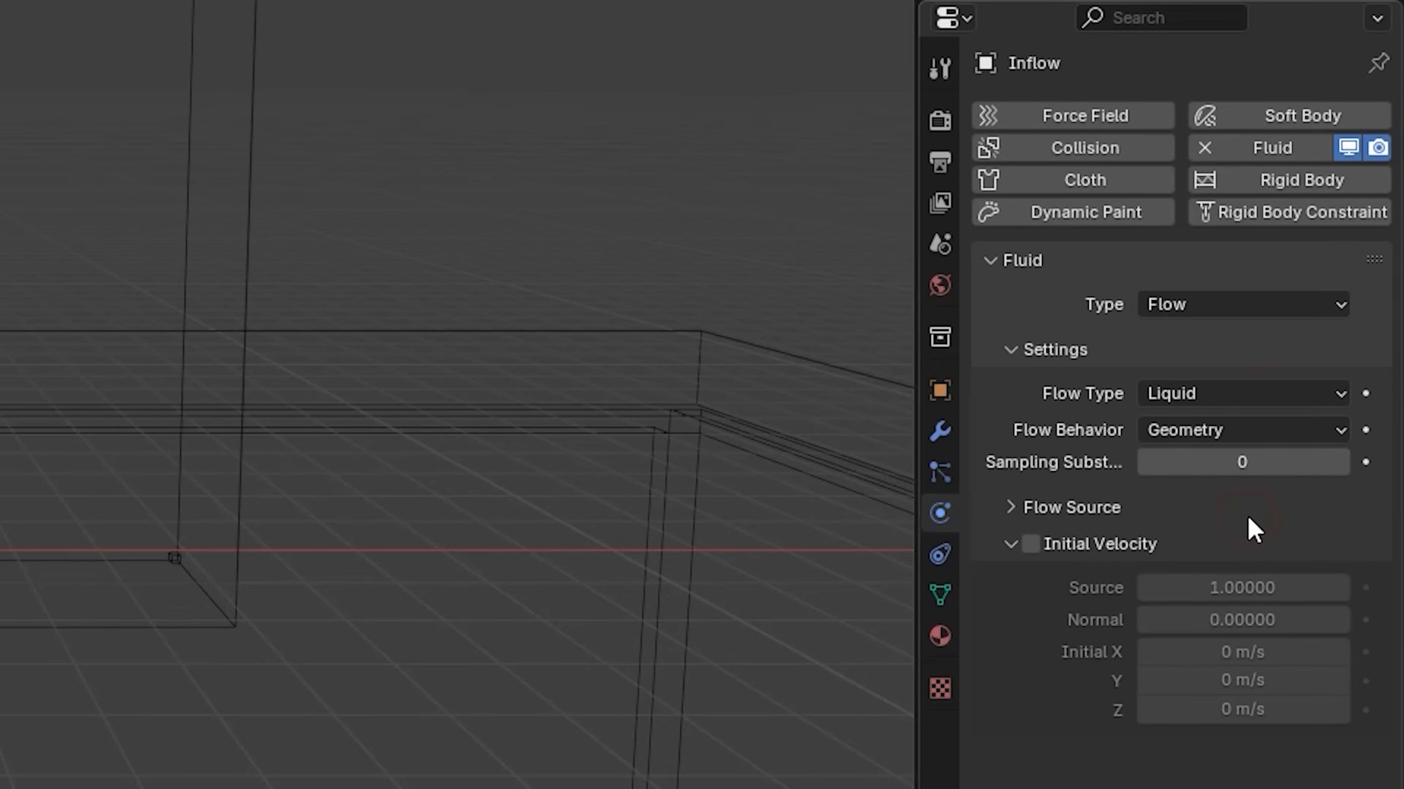
{"action": "left_click", "coordinate": [1288, 440]}
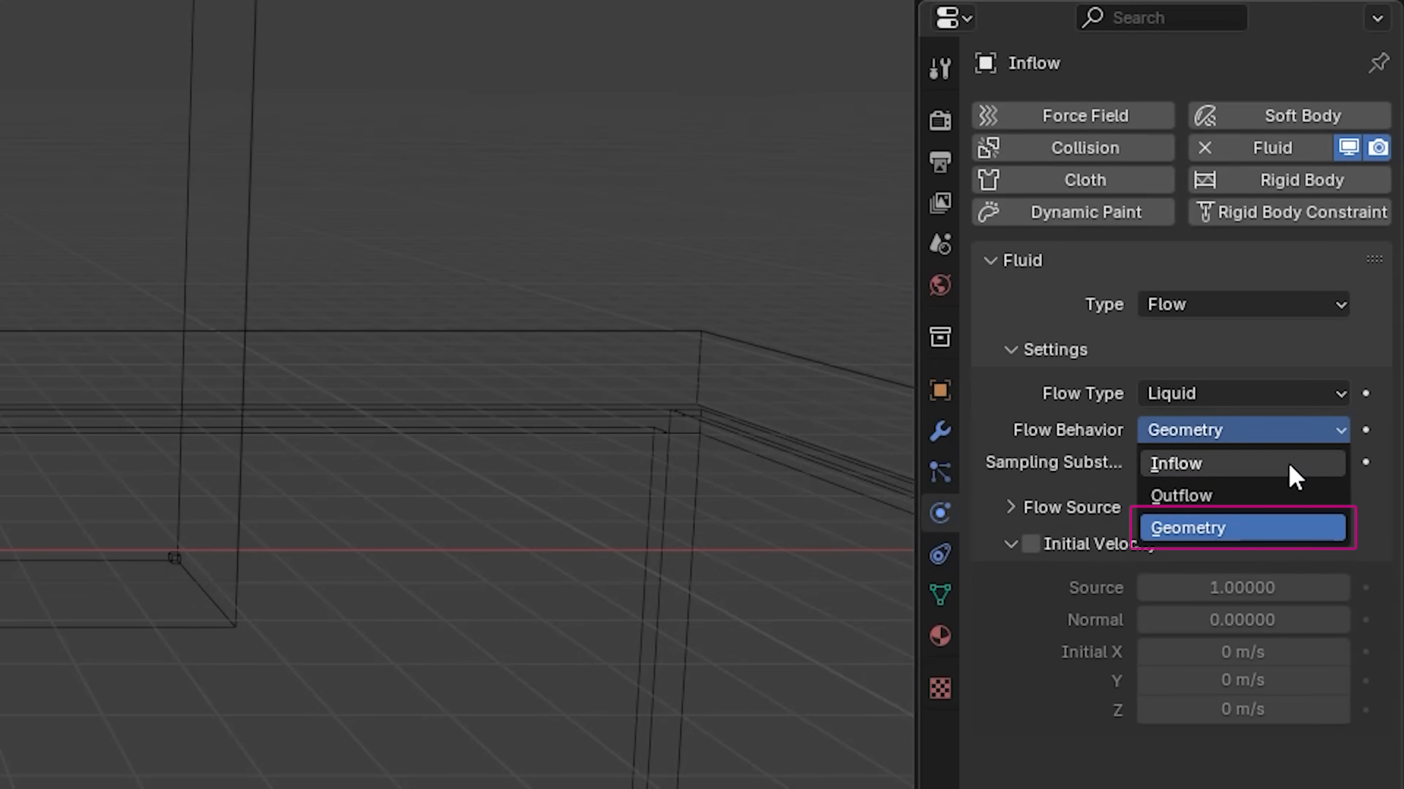
{"action": "left_click", "coordinate": [1293, 477]}
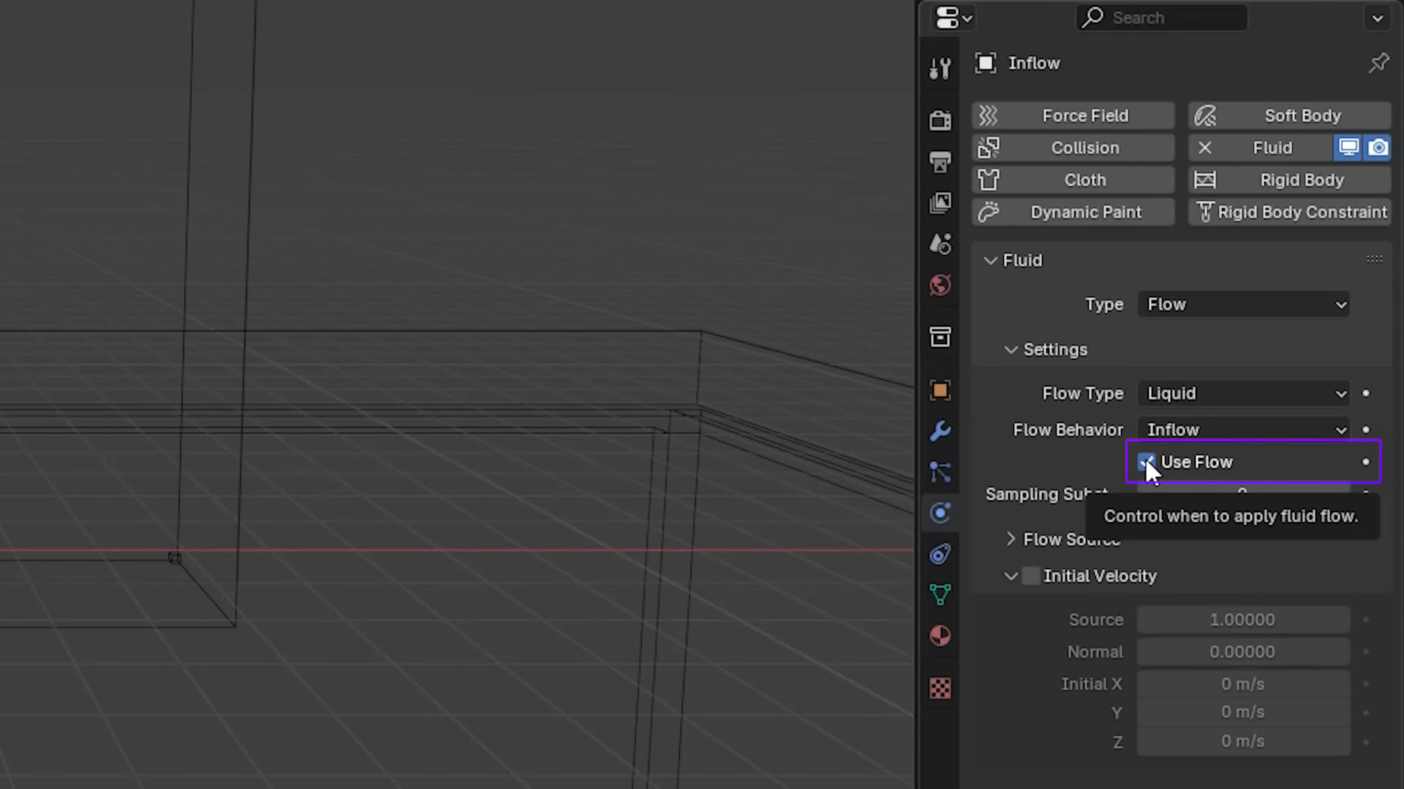
Keyframe the sphere's Use Flow setting as enabled at frame 1 and disabled at frame 30
{"action": "left_click", "coordinate": [1366, 463]}
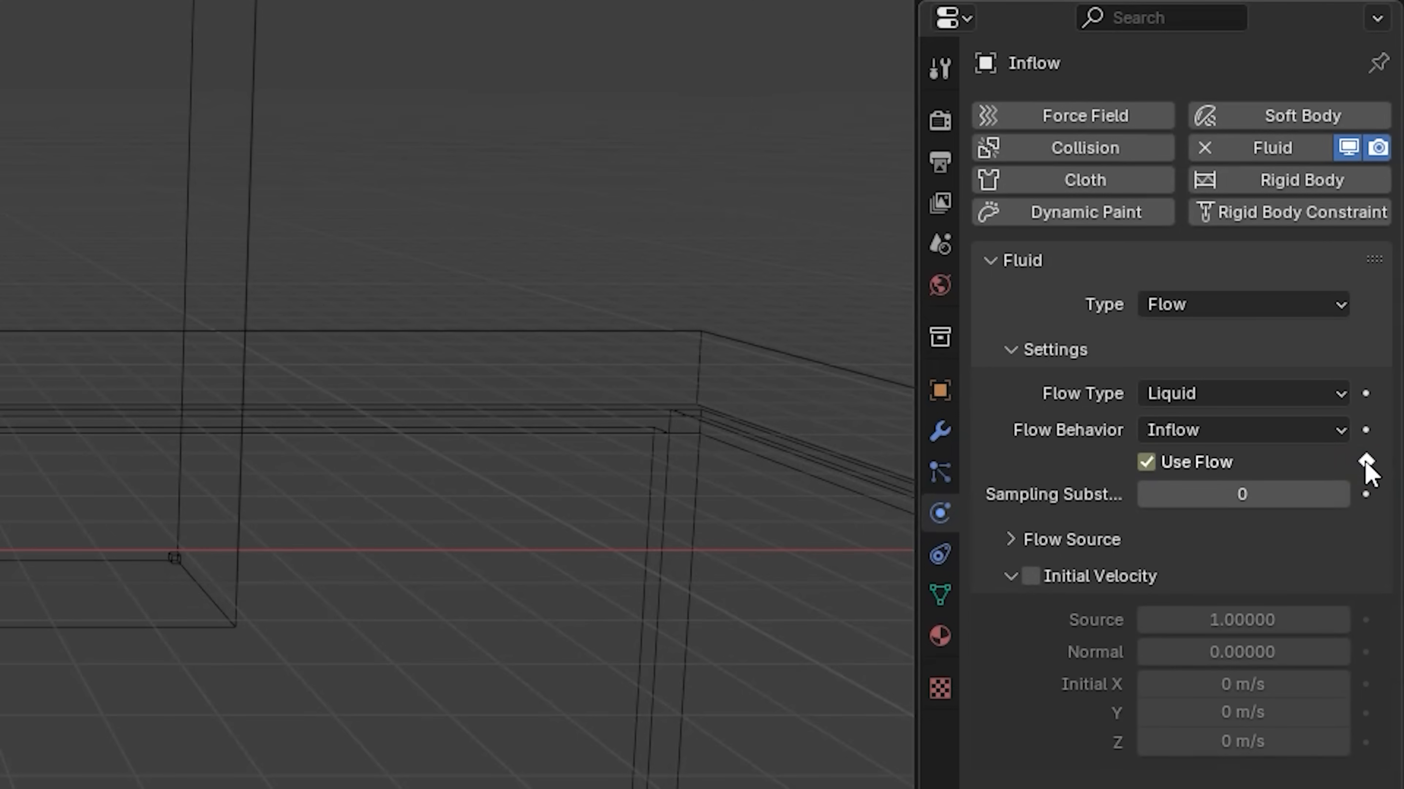
{"action": "left_click", "coordinate": [602, 670]}
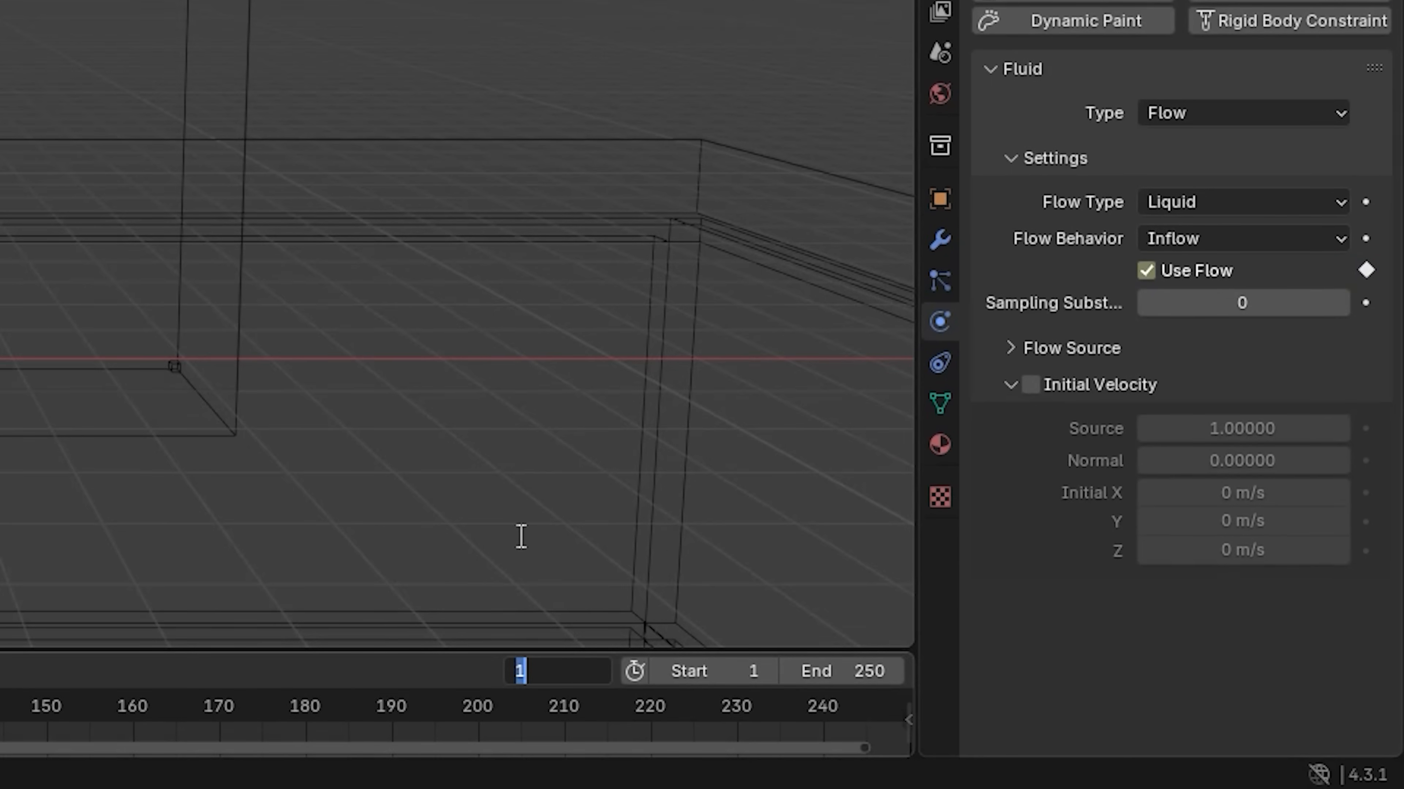
{"action": "type", "text": "30"}
{"action": "key", "text": "Return"}
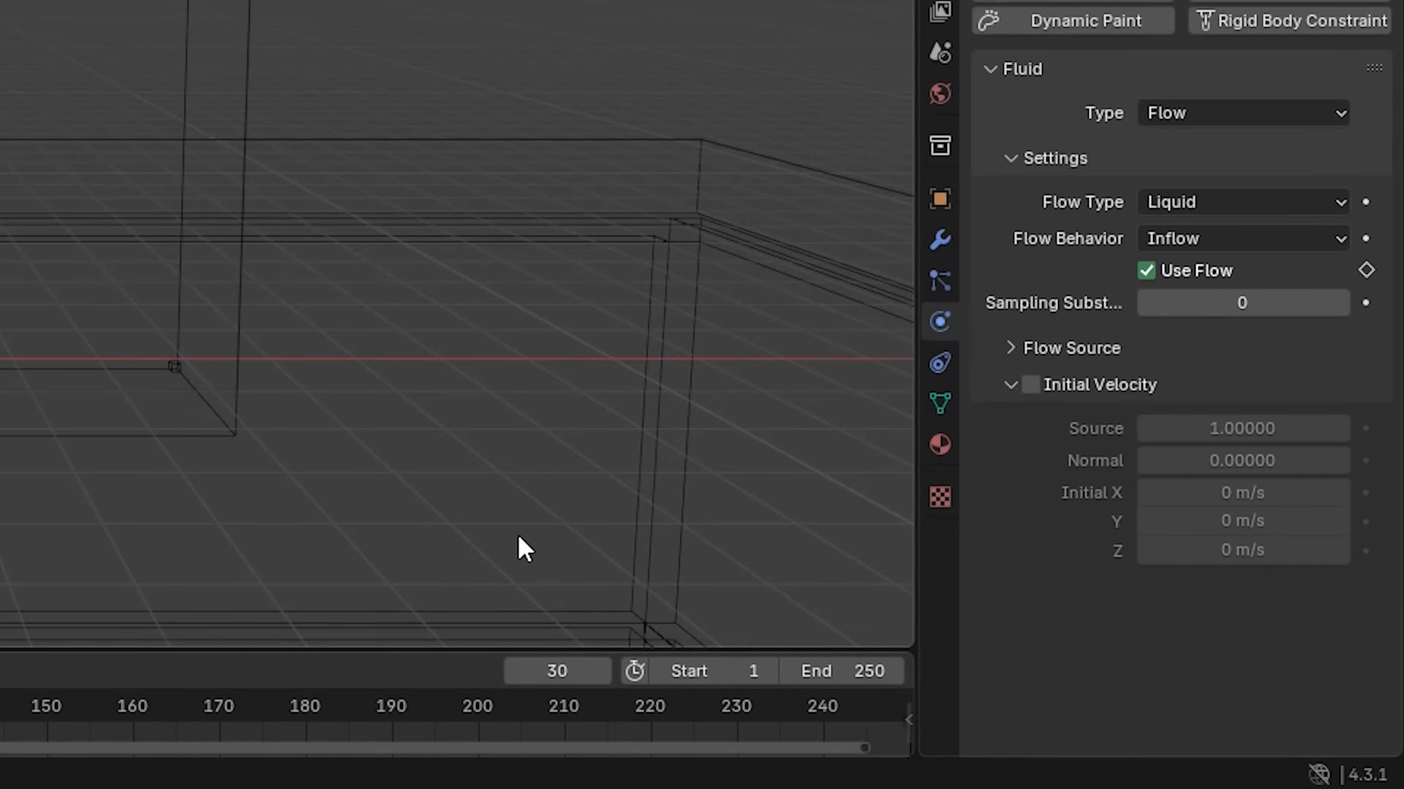
{"action": "left_click", "coordinate": [1144, 274]}
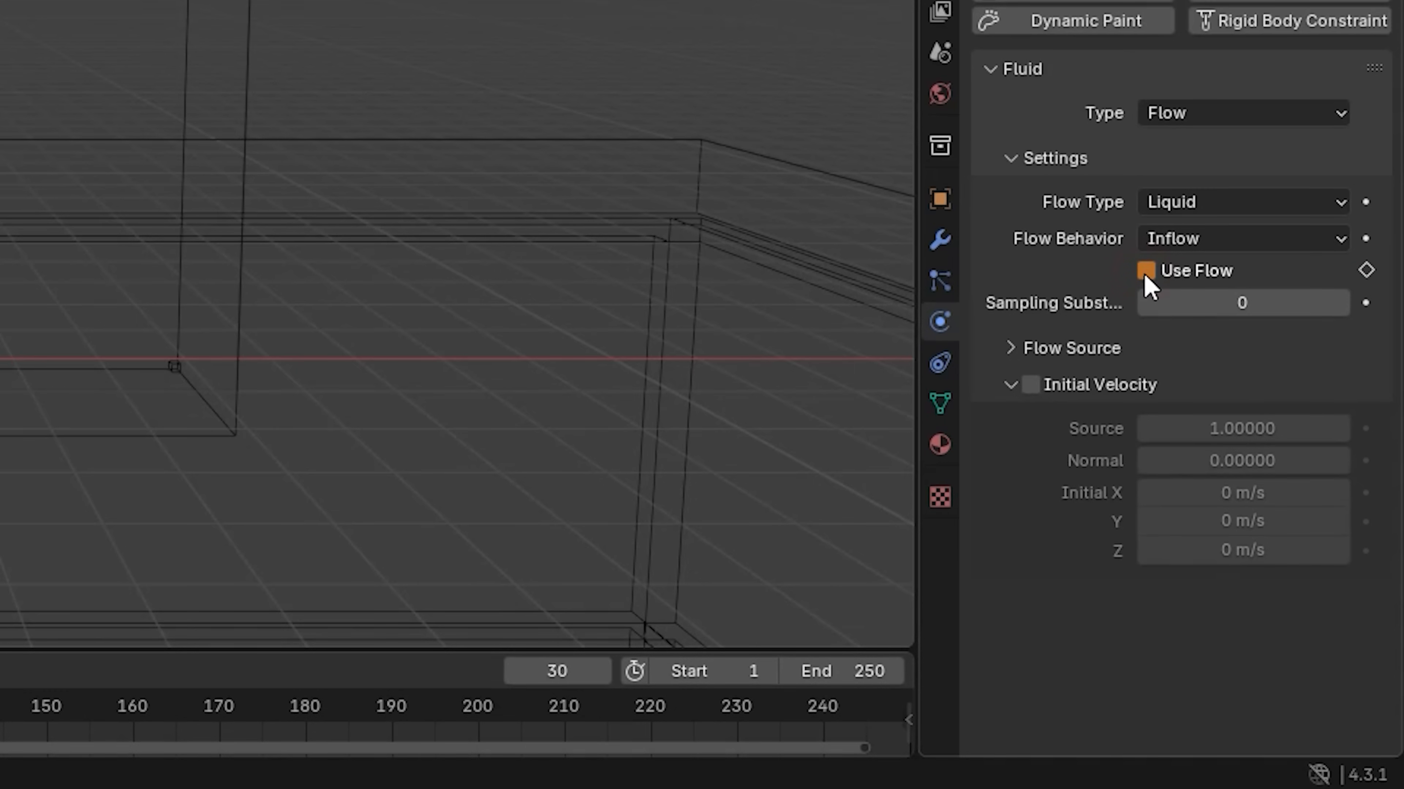
{"action": "left_click", "coordinate": [1364, 272]}
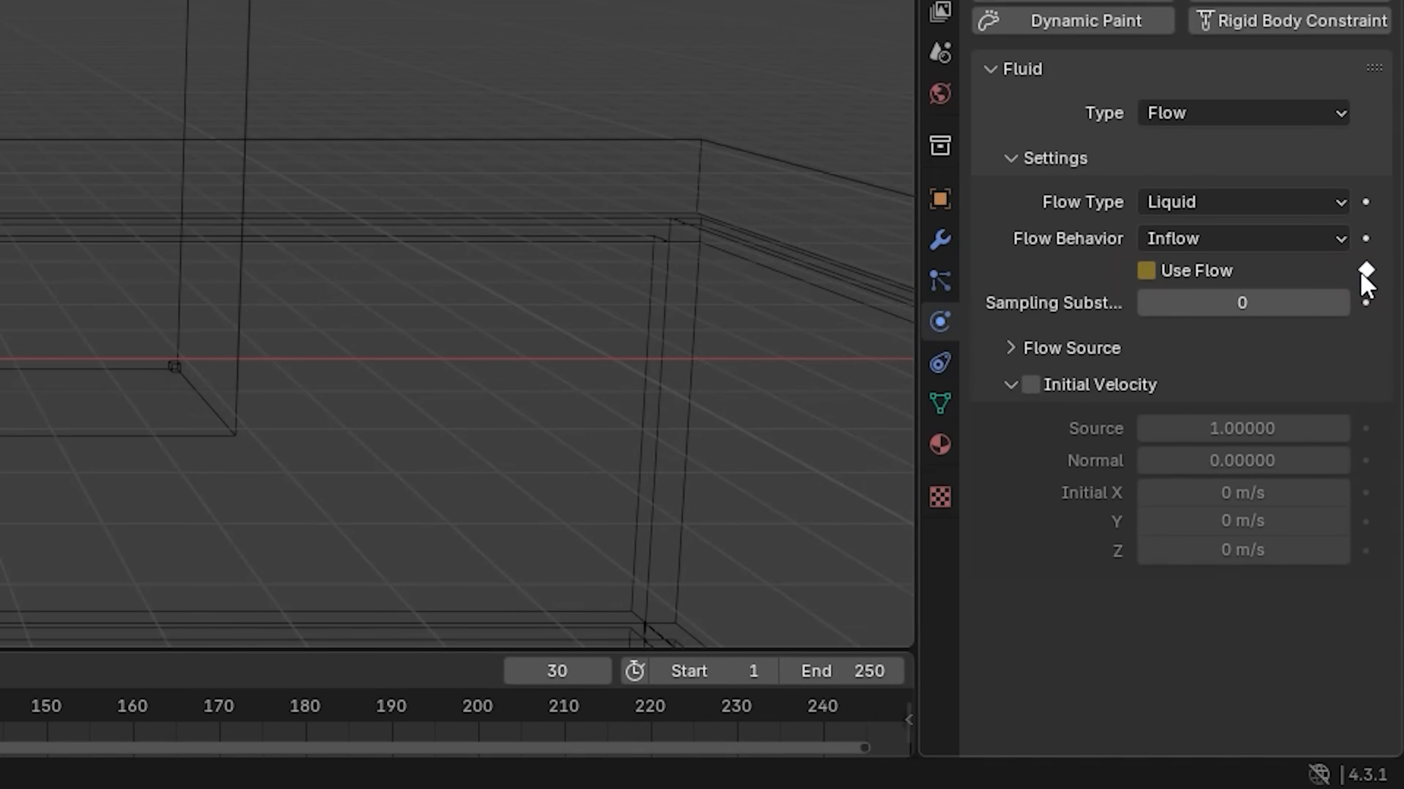
Enable Initial Velocity for the Inflow sphere and set its Normal value to 1
{"action": "left_click", "coordinate": [1031, 385]}
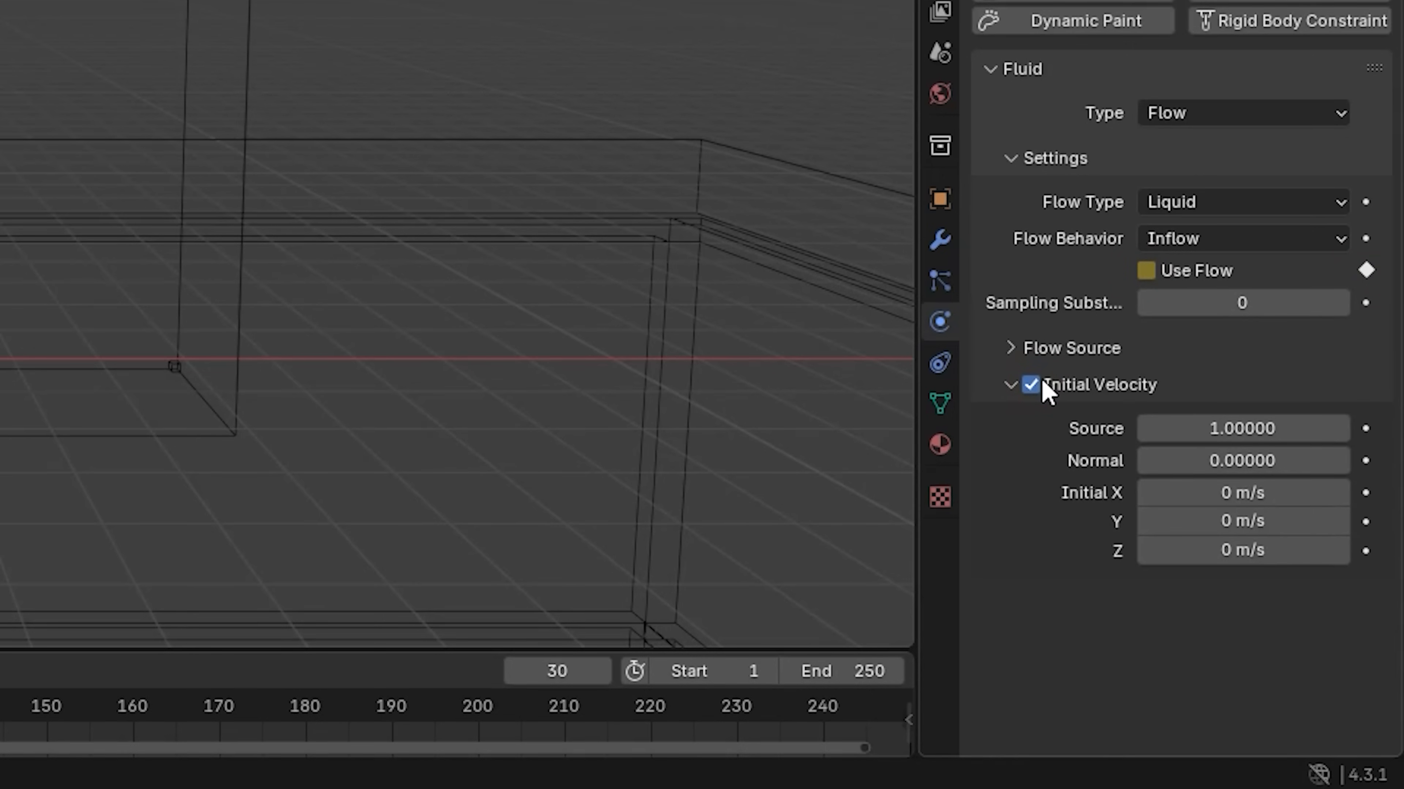
{"action": "left_click", "coordinate": [1311, 450]}
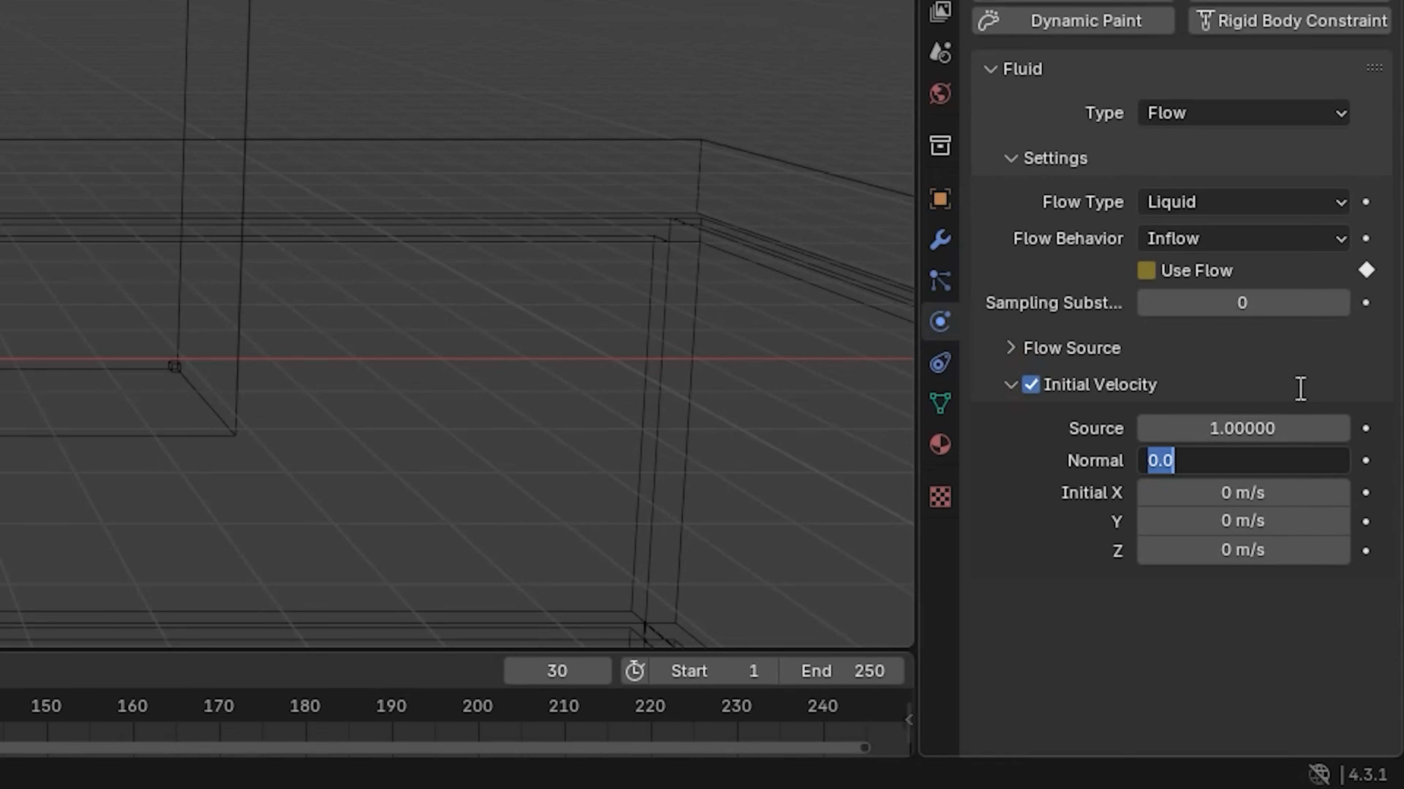
{"action": "type", "text": "1"}
{"action": "key", "text": "Return"}
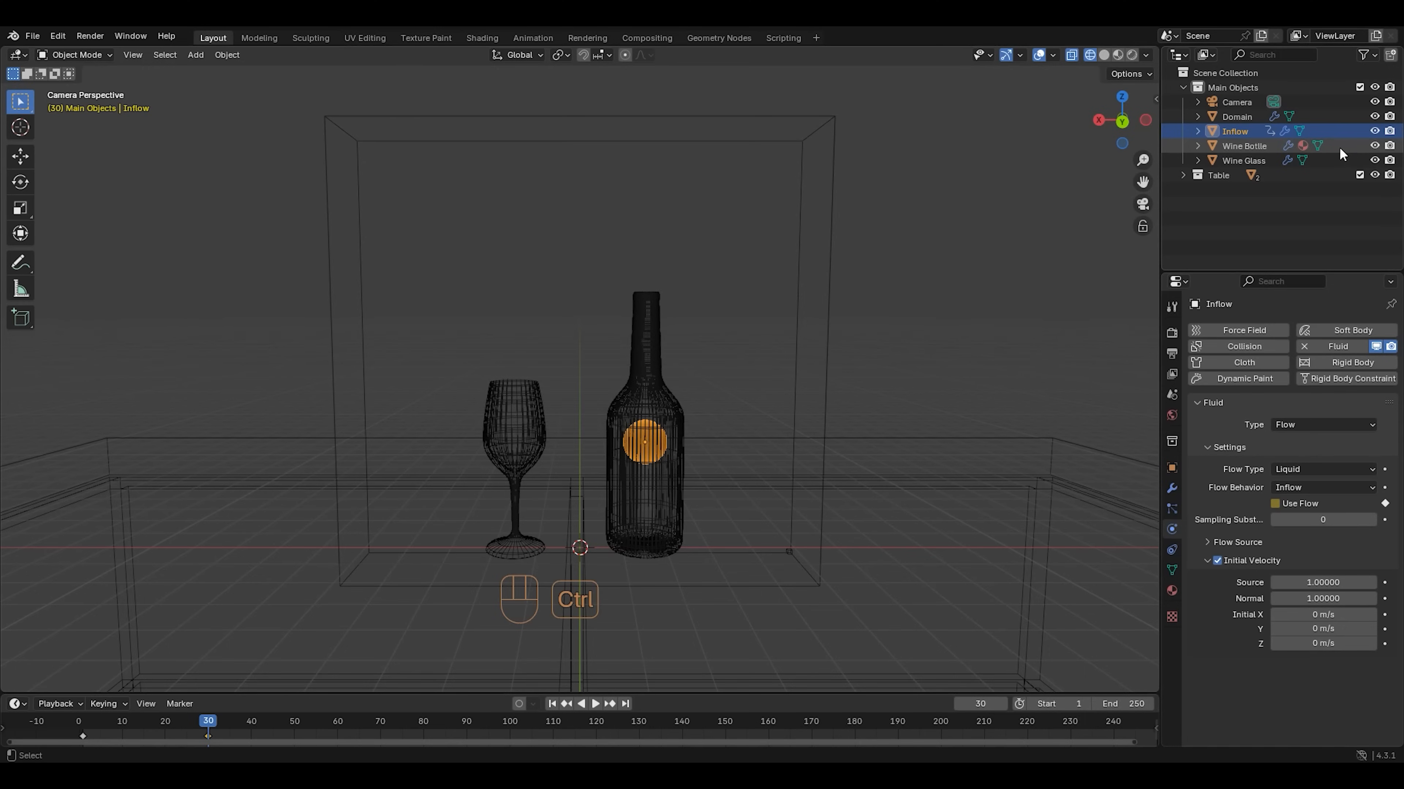
Parent the Inflow sphere to the wine bottle with Object (Keep Transform), and hide the sphere in the viewport
{"action": "left_click", "coordinate": [1339, 147], "text": "ctrl"}
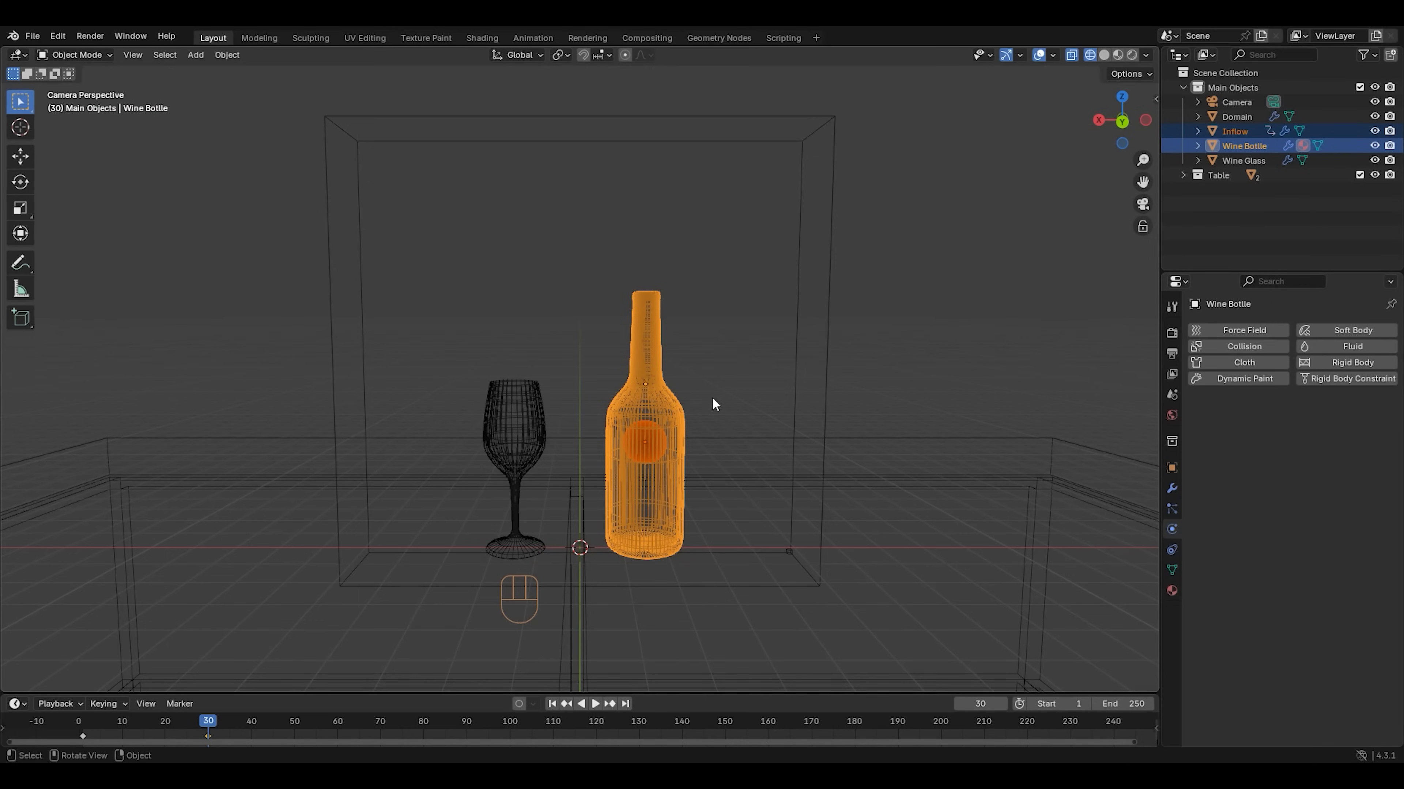
{"action": "key", "text": "ctrl+p"}
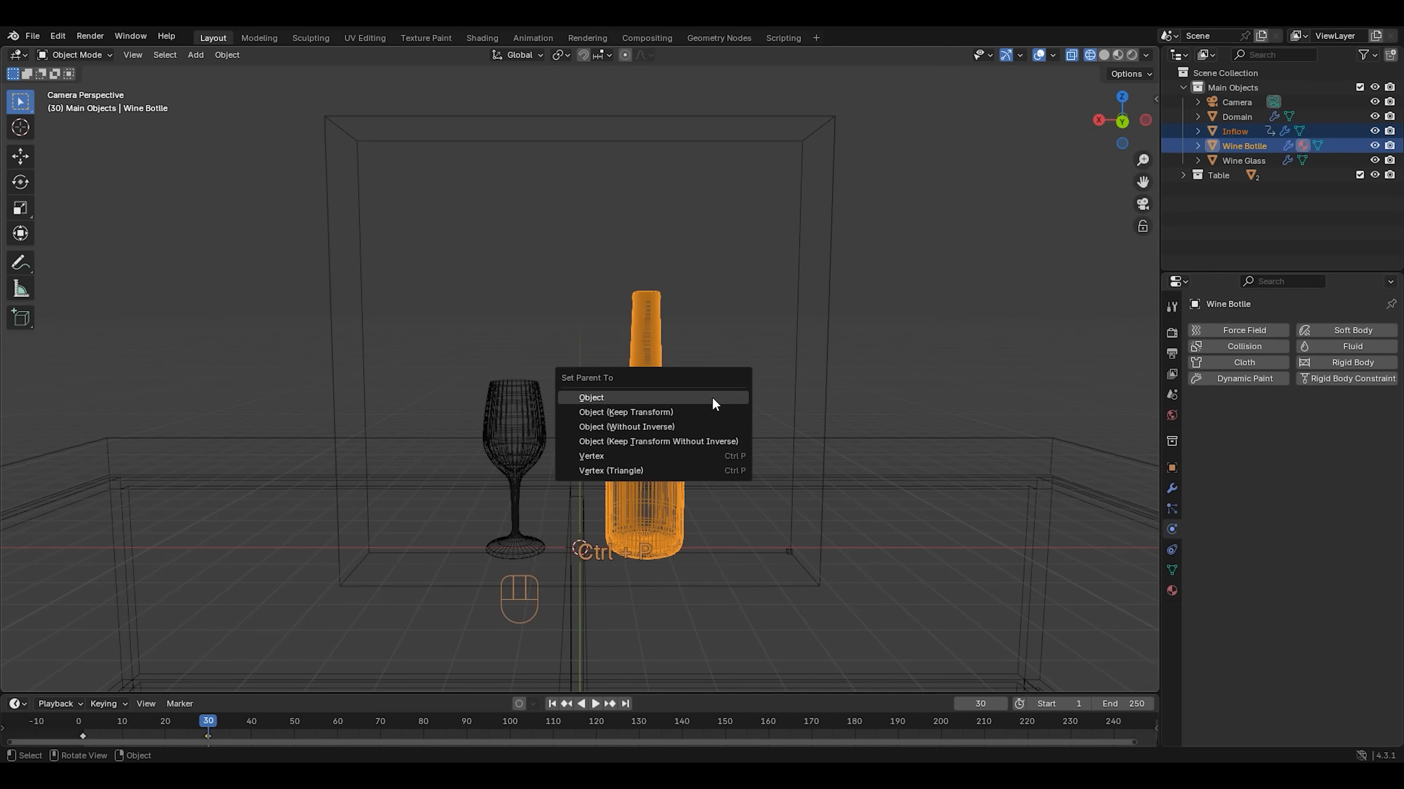
{"action": "left_click", "coordinate": [700, 416]}
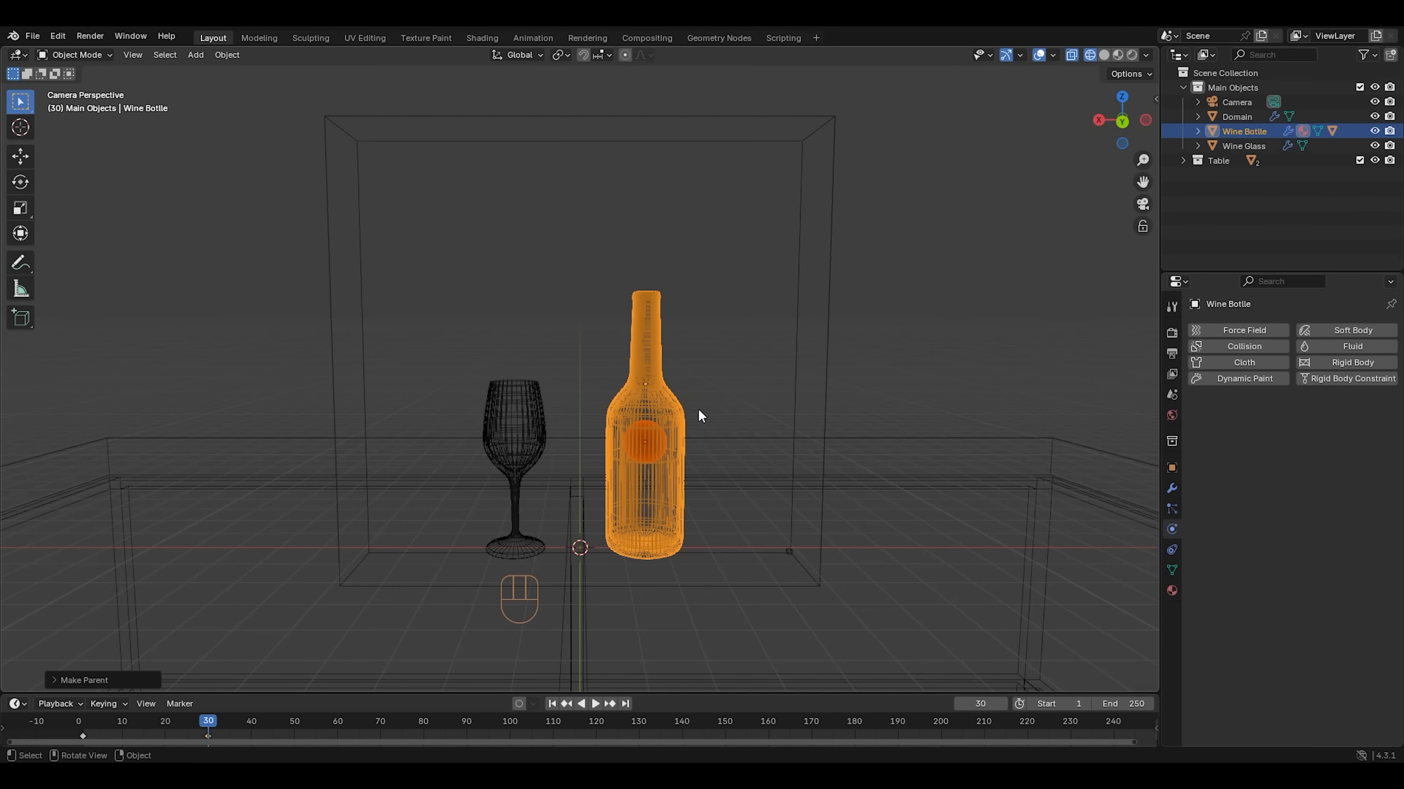
{"action": "left_click", "coordinate": [1198, 131]}
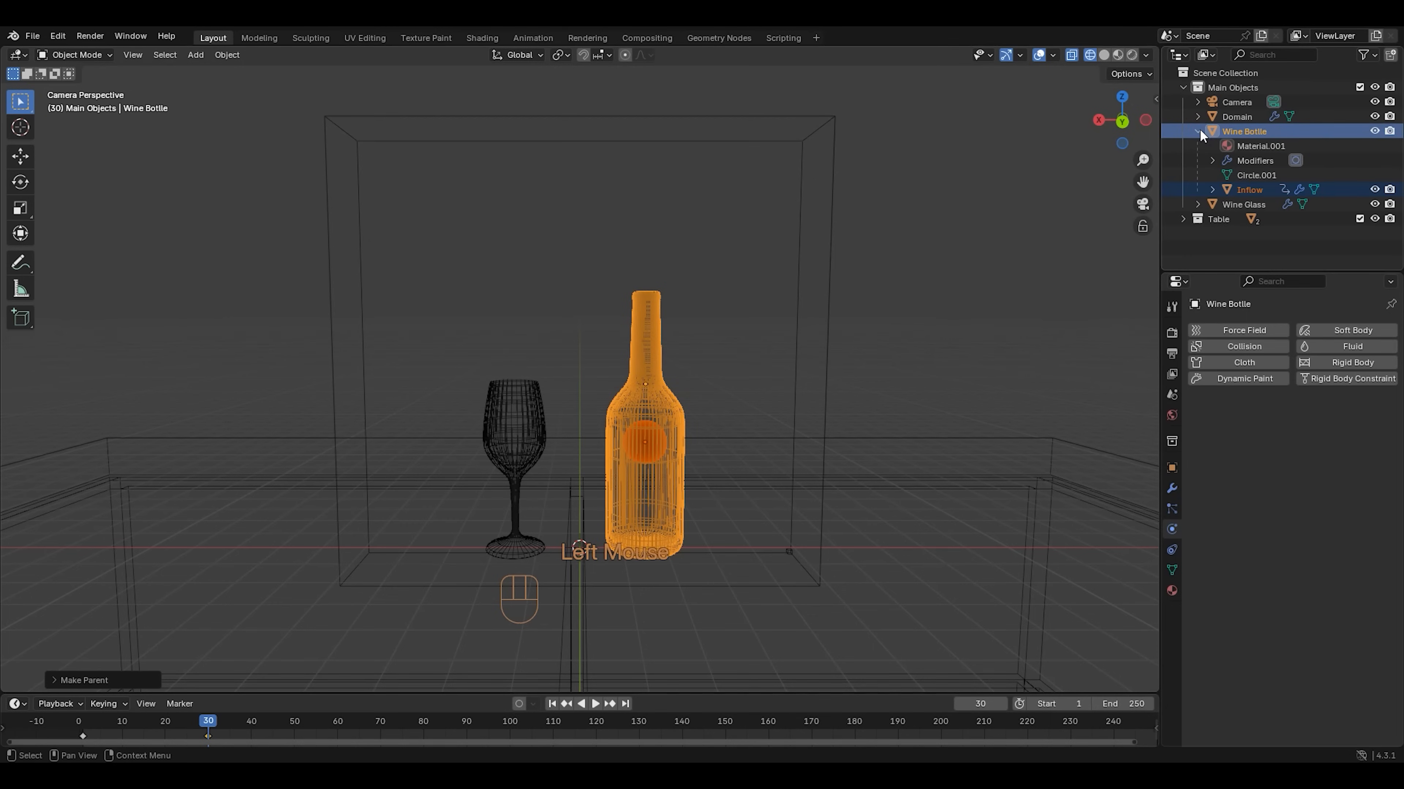
{"action": "left_click", "coordinate": [1374, 189]}
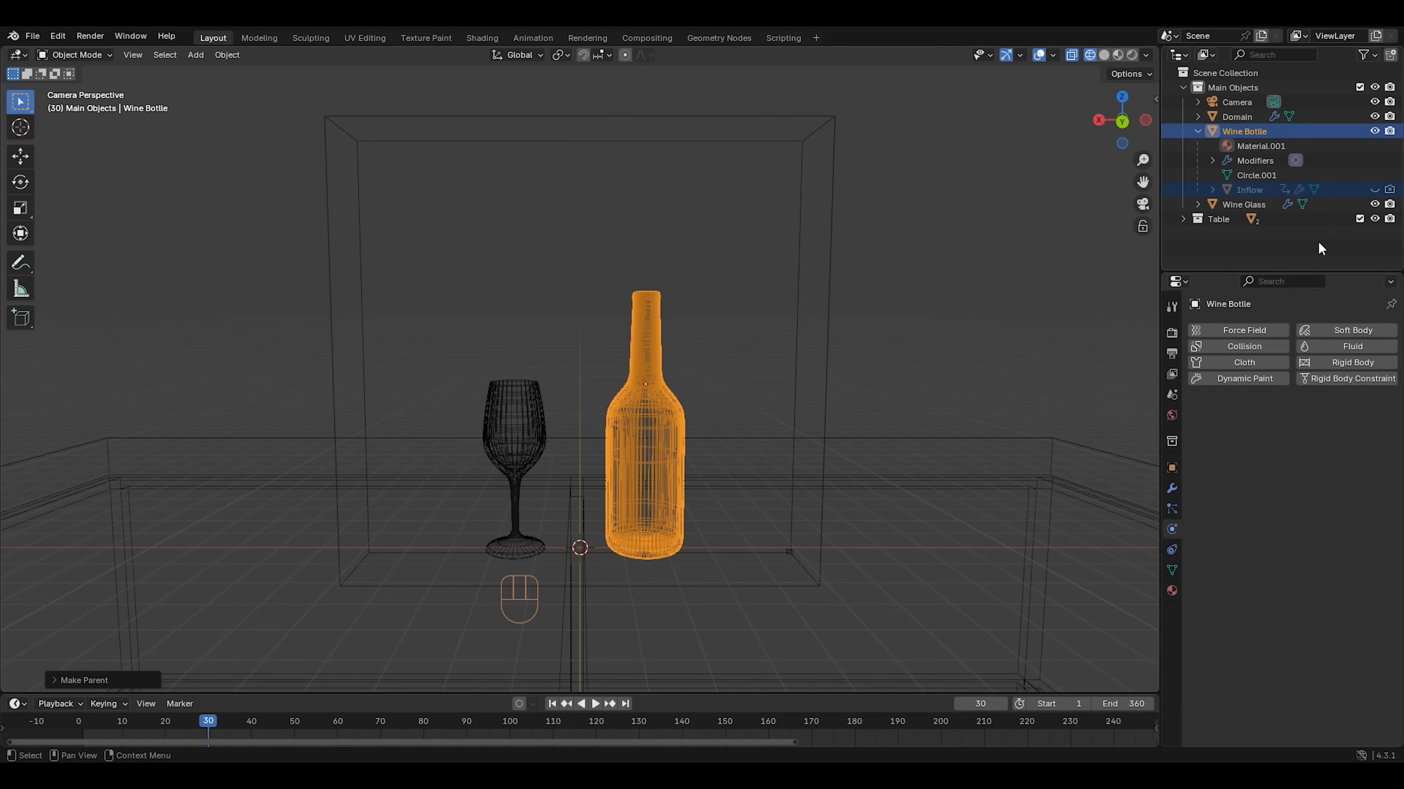
Return the timeline to frame 1 and set the scene's end frame to 360
{"action": "left_click", "coordinate": [553, 704]}
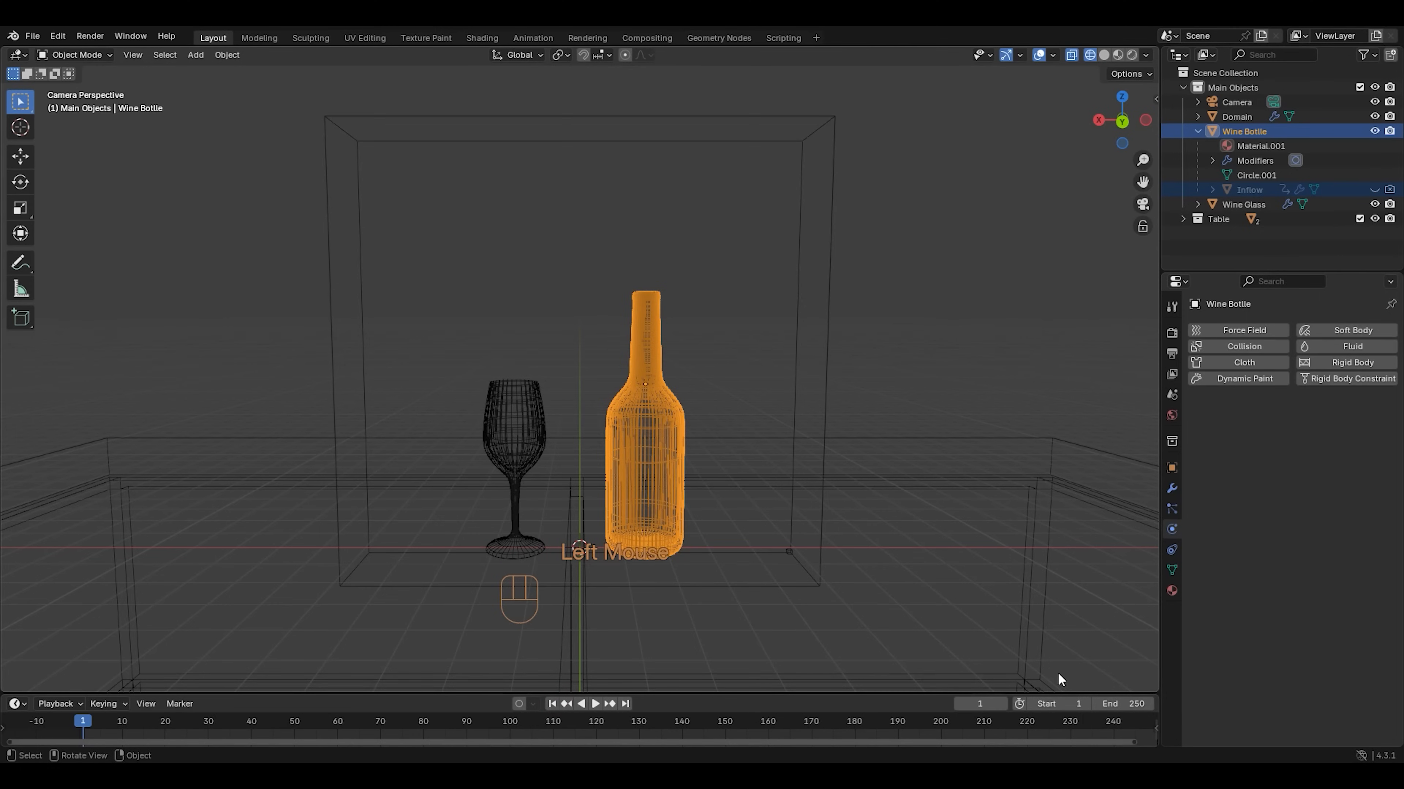
{"action": "double_click", "coordinate": [1123, 704]}
{"action": "type", "text": "3"}
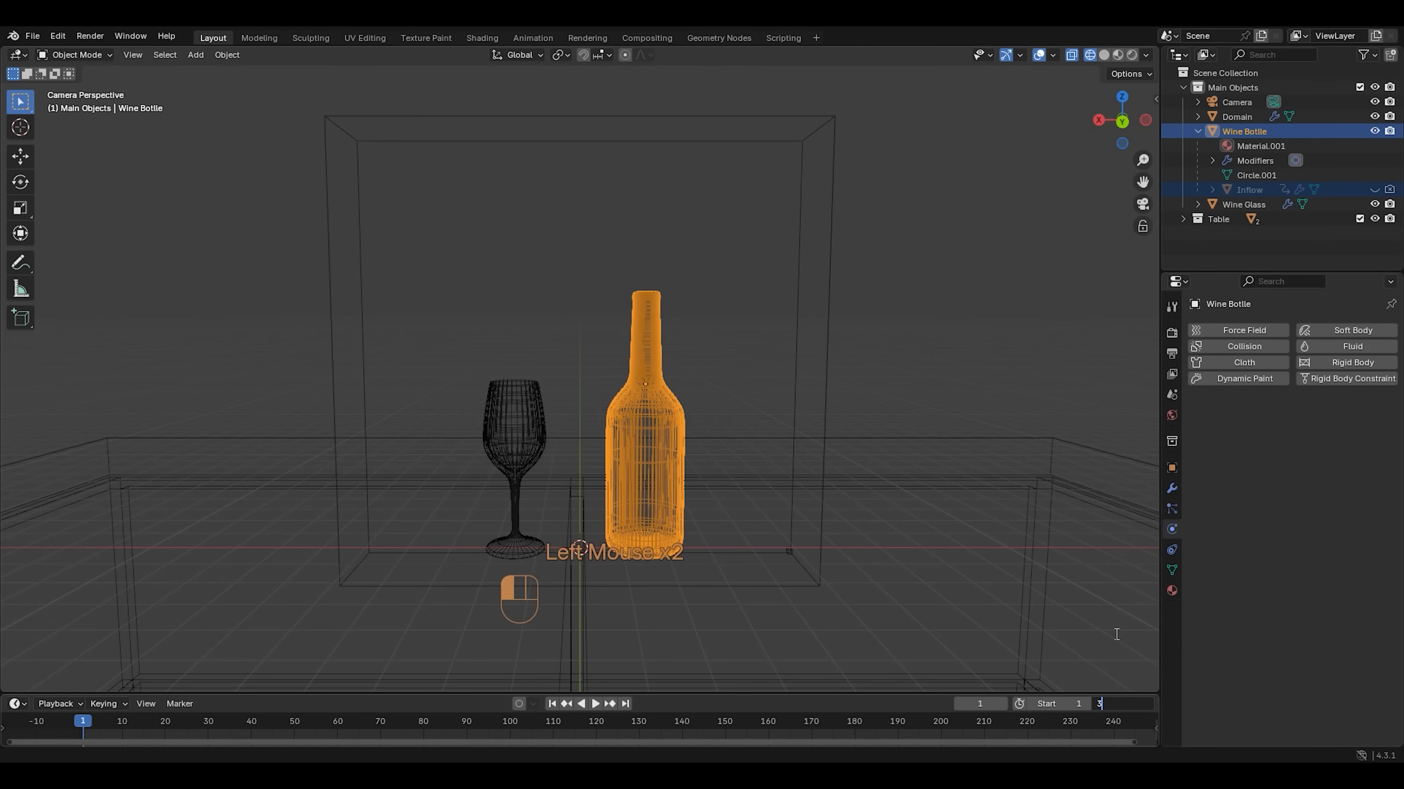
{"action": "type", "text": "60"}
{"action": "key", "text": "Return"}
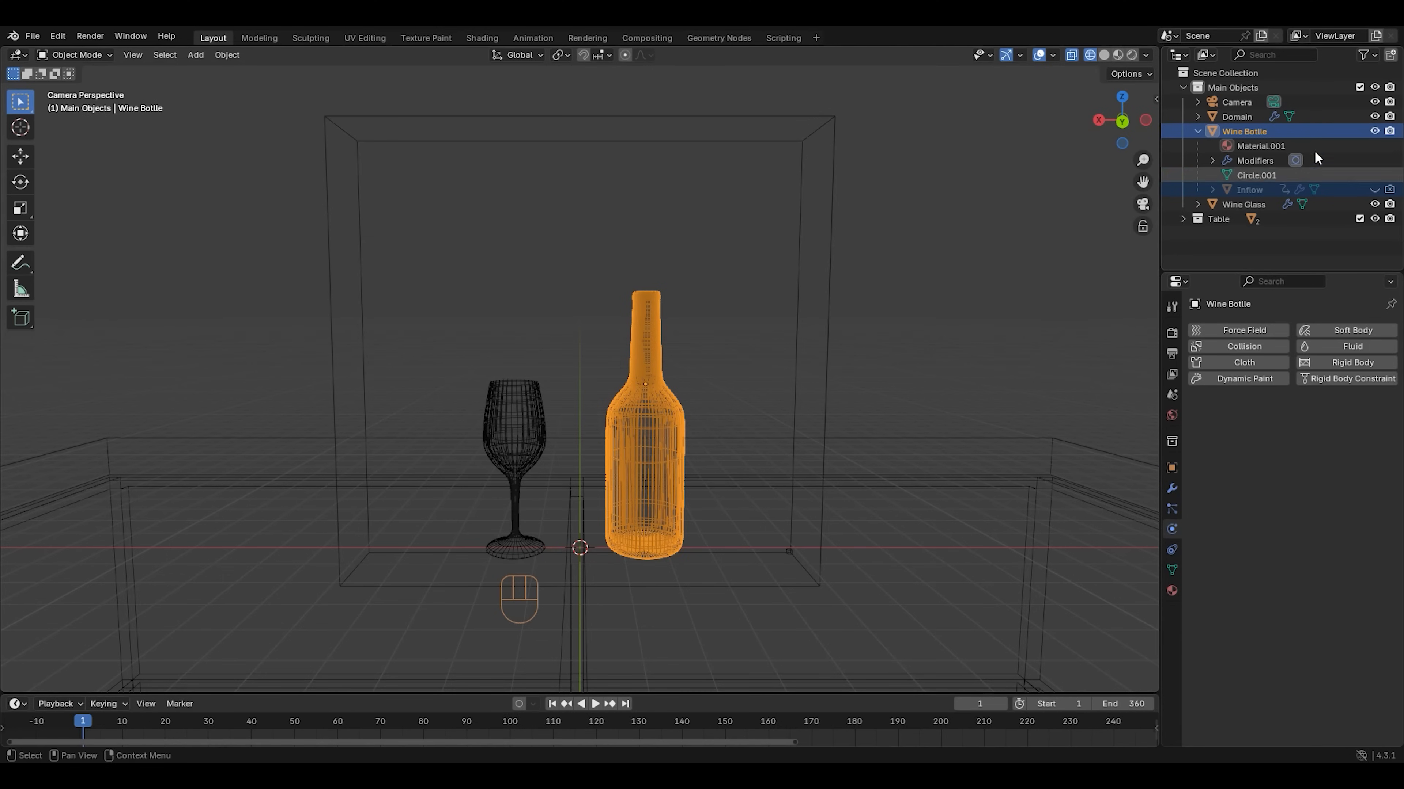
Test-bake the Domain's entire liquid simulation with playback, and free the baked data
{"action": "left_click", "coordinate": [1337, 116]}
{"action": "scroll", "coordinate": [1308, 412], "scroll_direction": "down", "scroll_amount": 8}
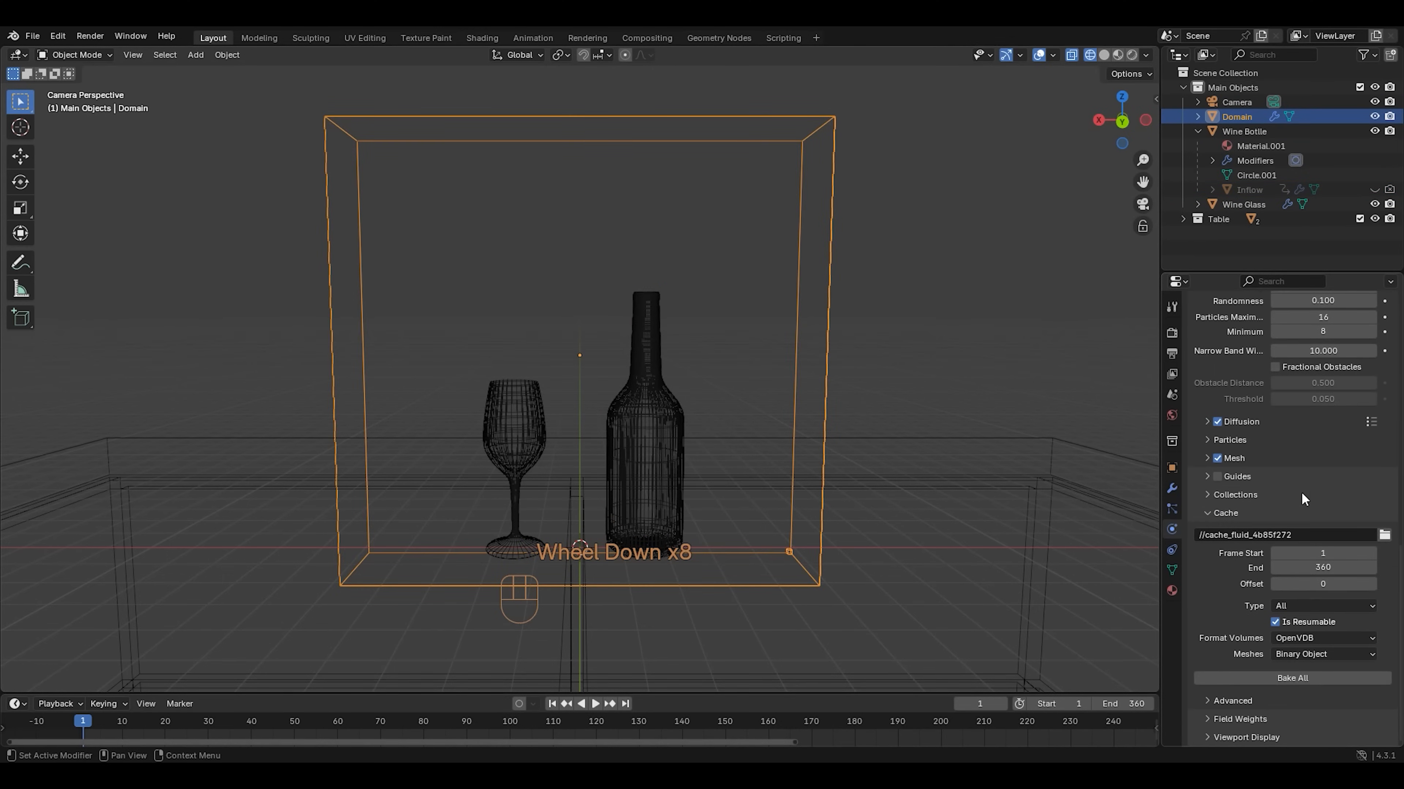
{"action": "left_click", "coordinate": [1331, 675]}
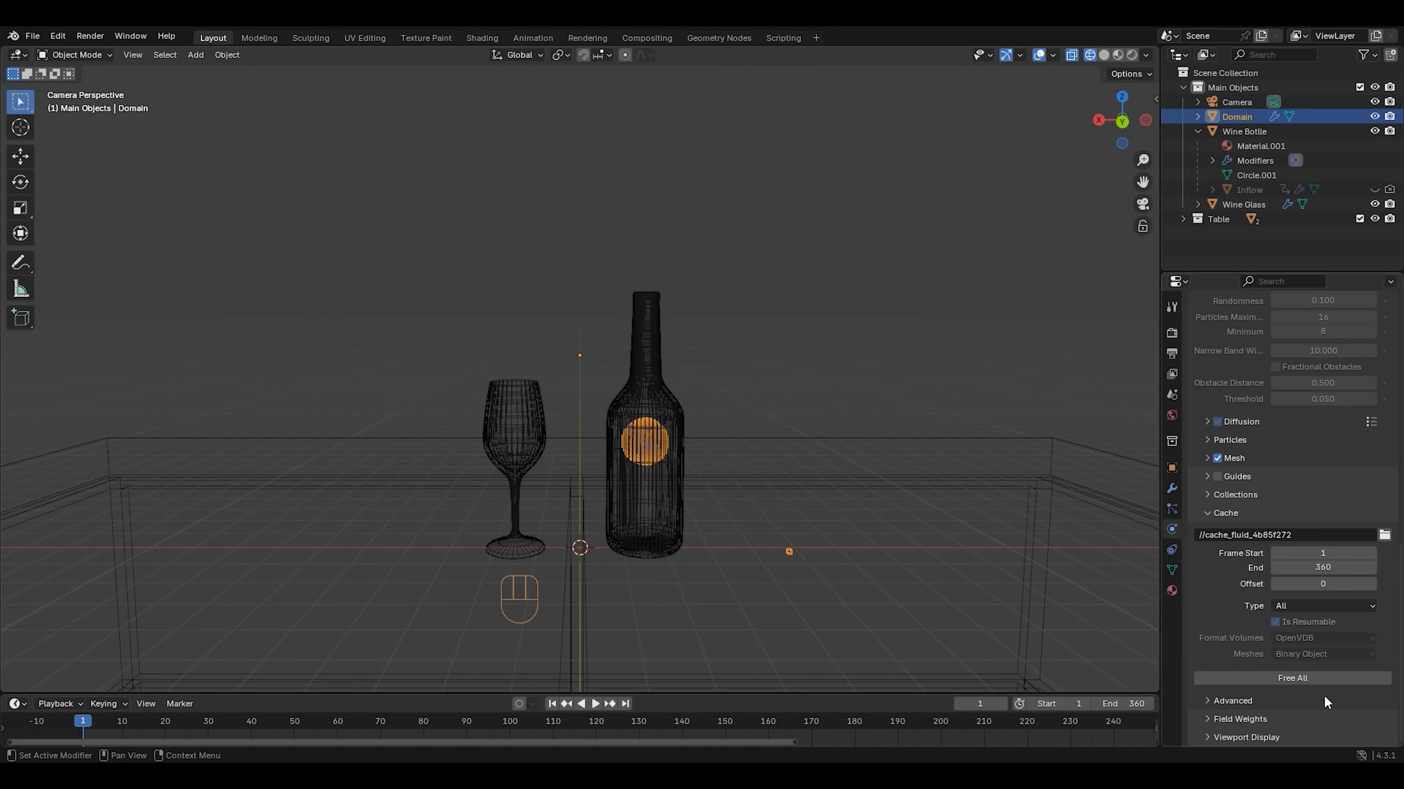
{"action": "key", "text": "space"}
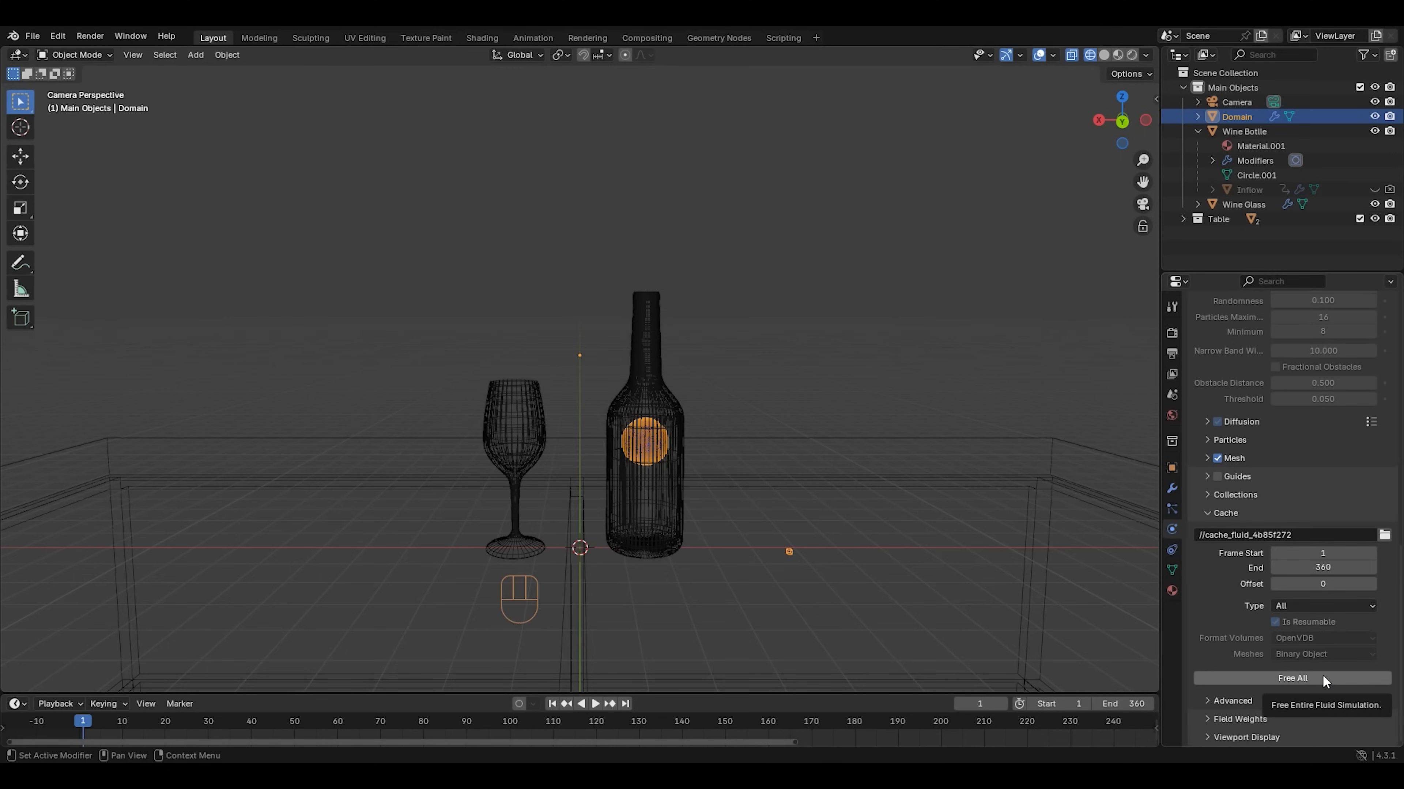
{"action": "left_click", "coordinate": [1322, 678]}
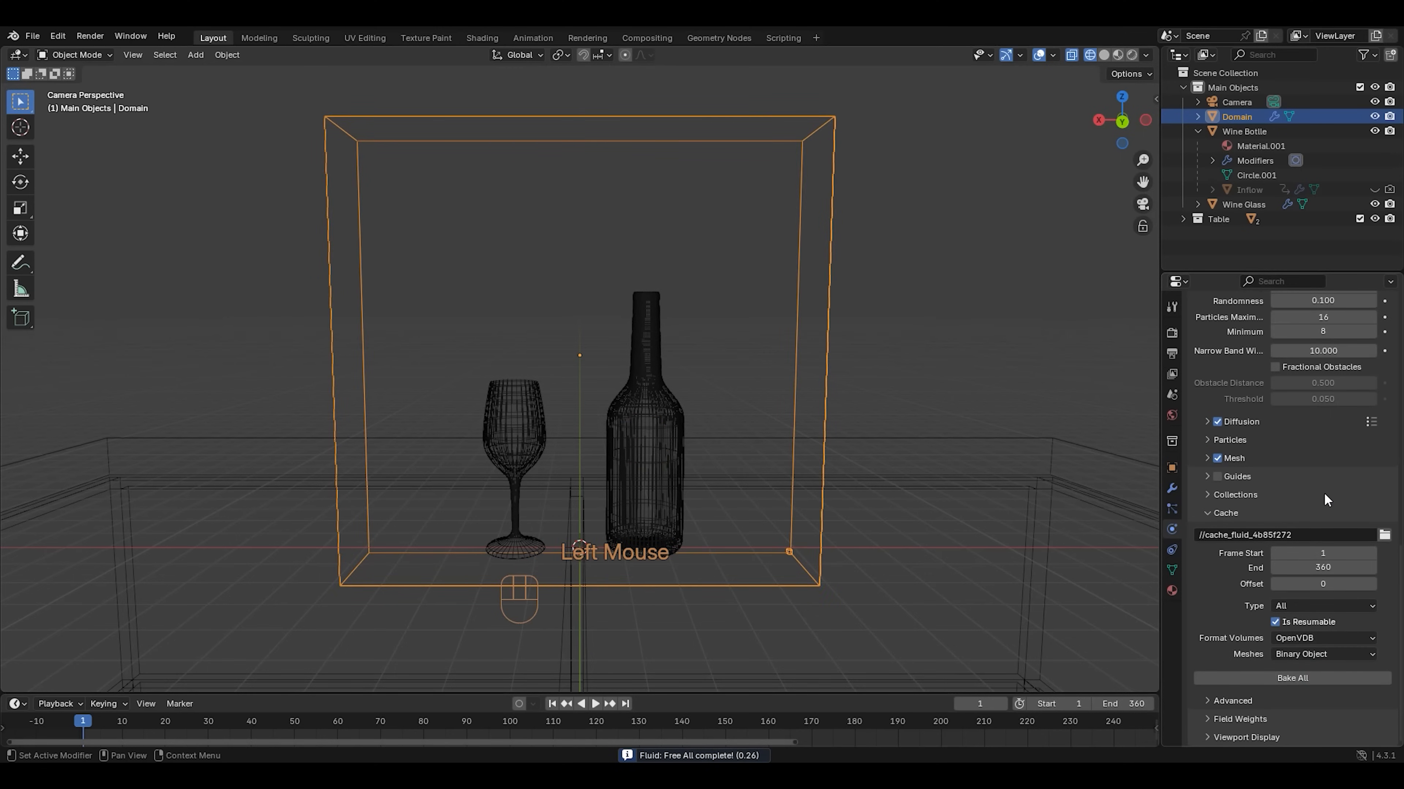
Add Fluid physics to the wine bottle and set its type to Effector
{"action": "left_click", "coordinate": [1319, 134]}
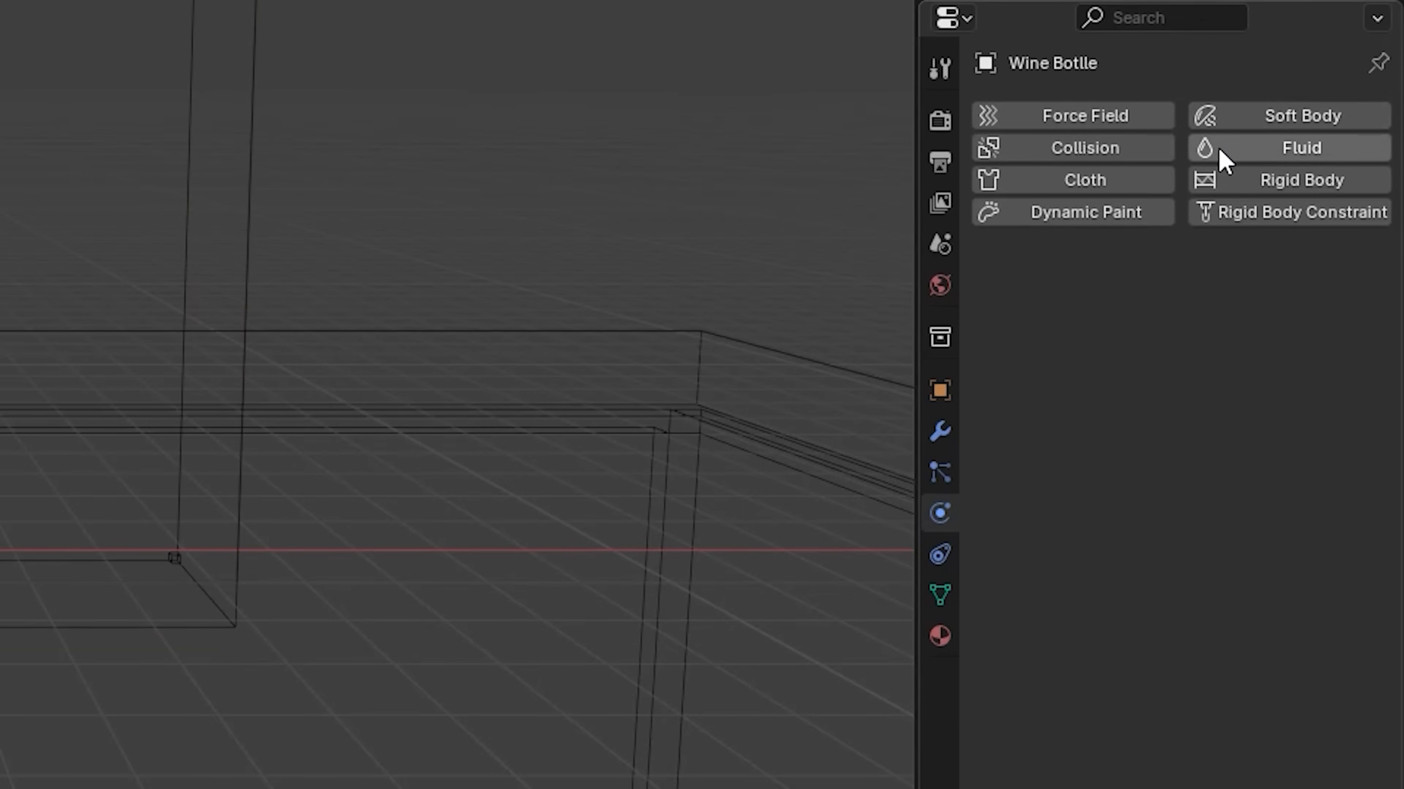
{"action": "left_click", "coordinate": [1219, 152]}
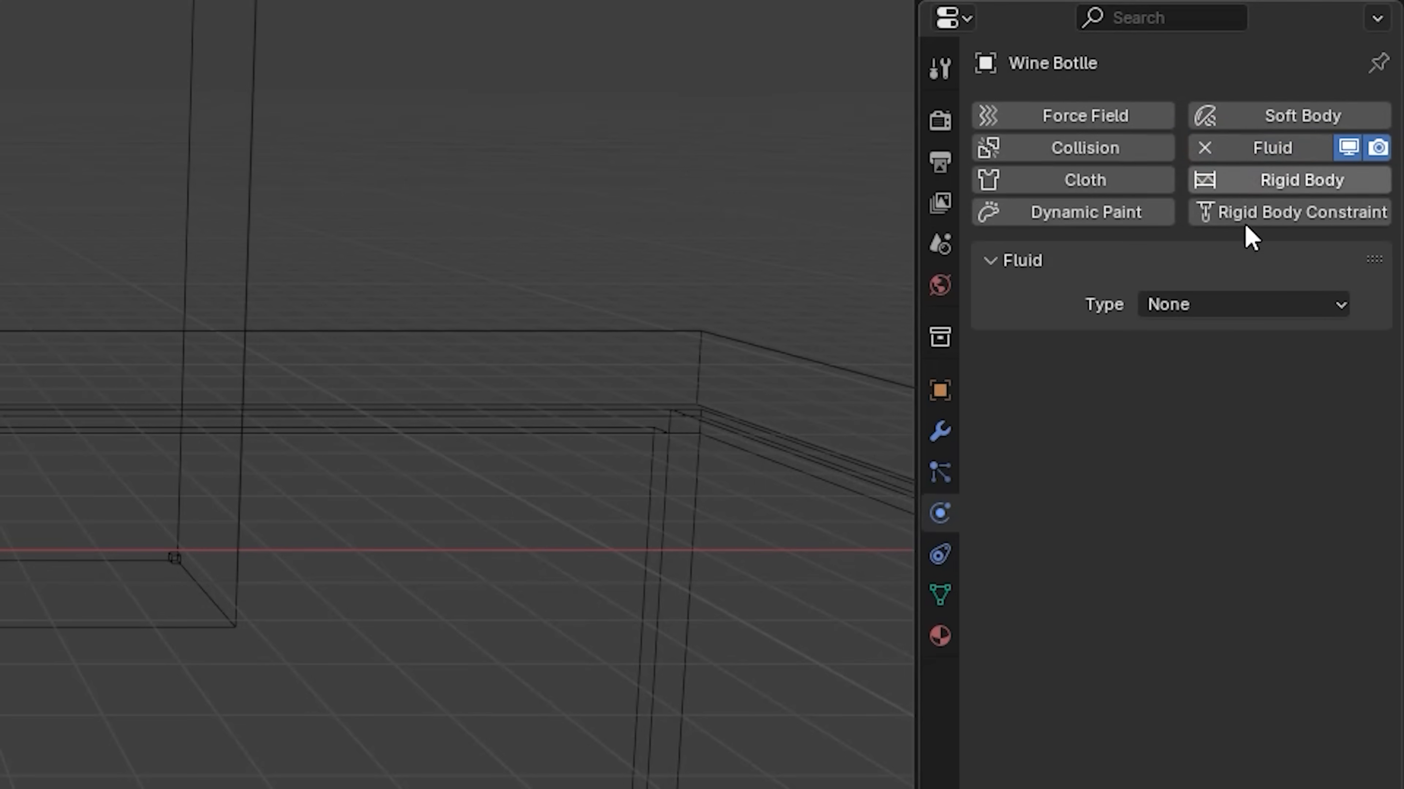
{"action": "left_click", "coordinate": [1274, 303]}
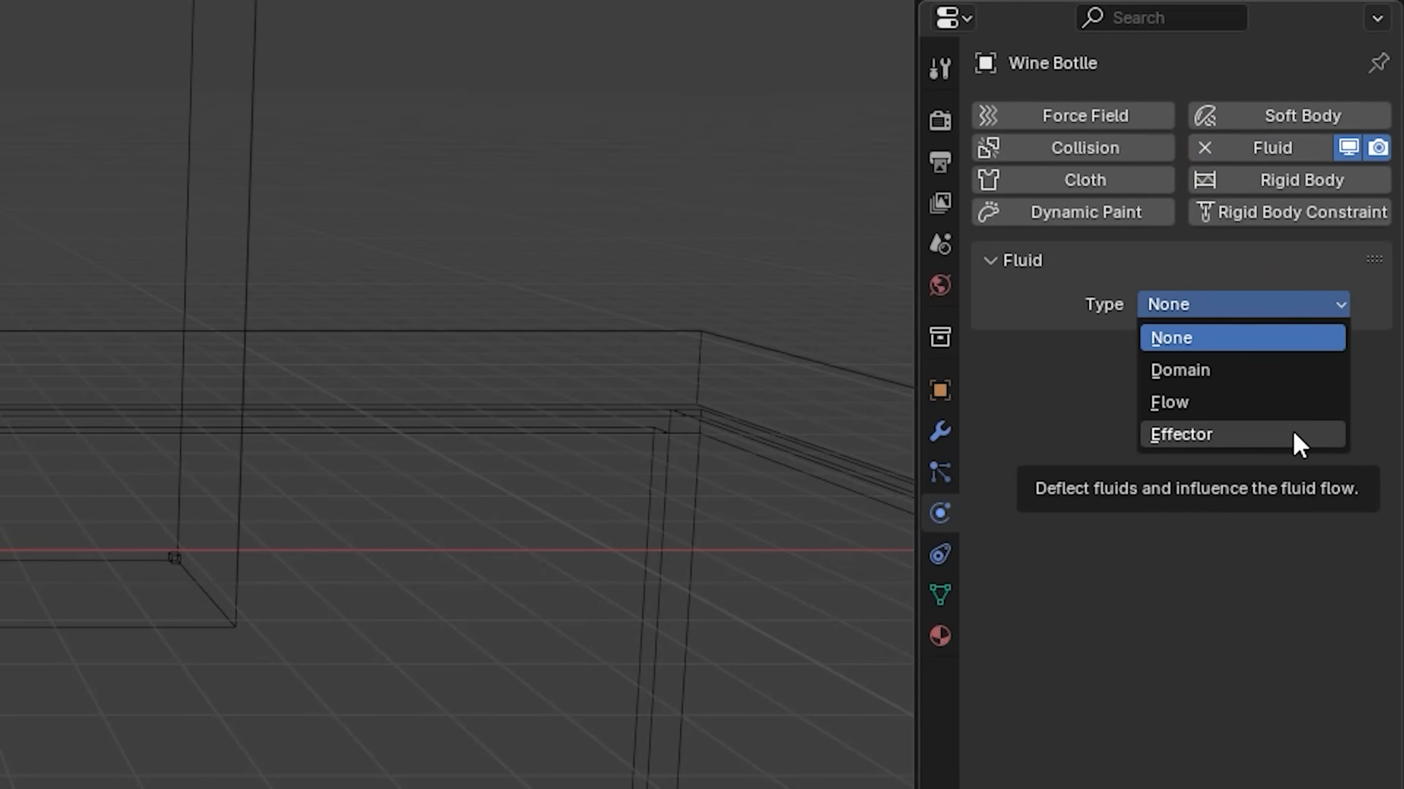
{"action": "left_click", "coordinate": [1294, 437]}
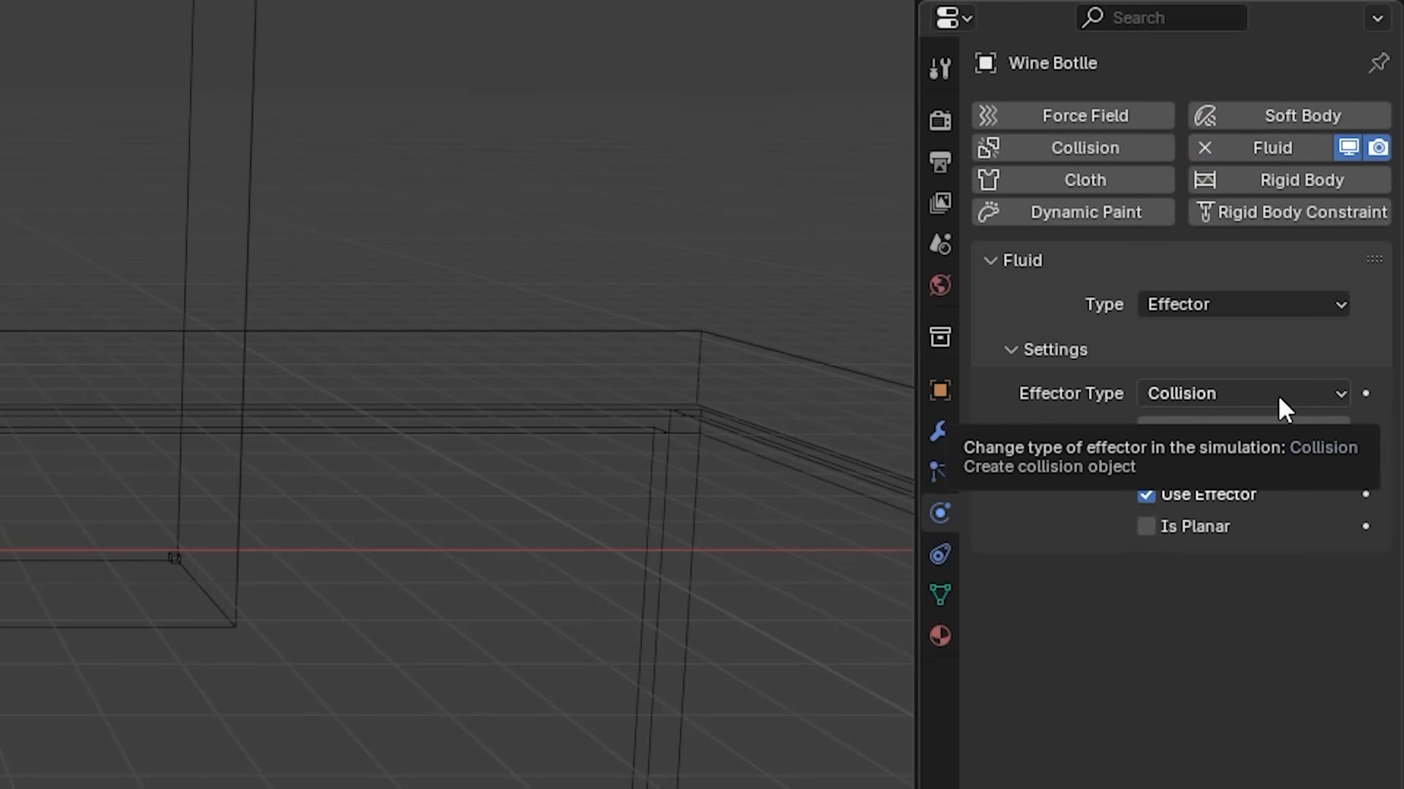
Play the simulation with the bottle's Is Planar option off for comparison, and leave Is Planar enabled
{"action": "left_click", "coordinate": [1148, 526]}
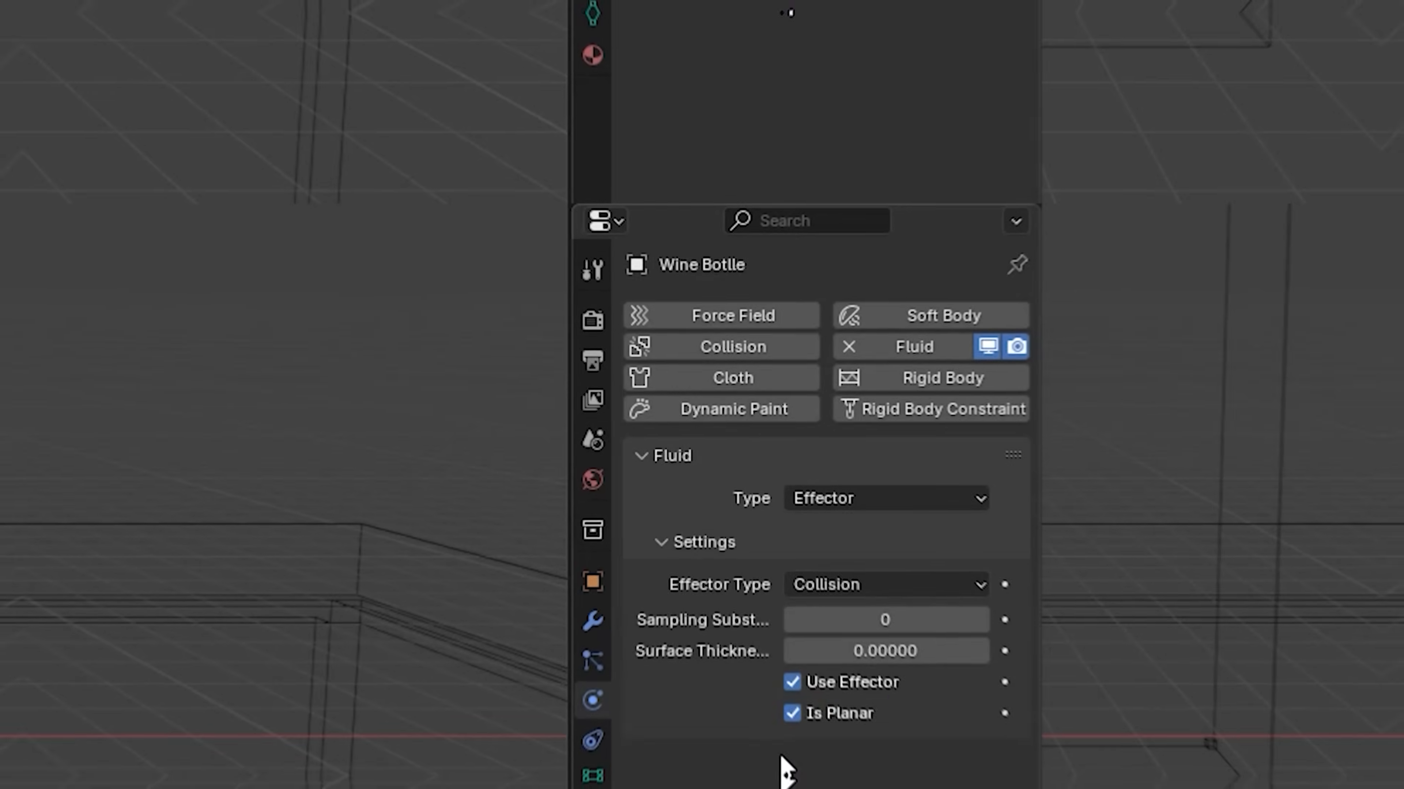
{"action": "key", "text": "space"}
{"action": "left_click", "coordinate": [1146, 527]}
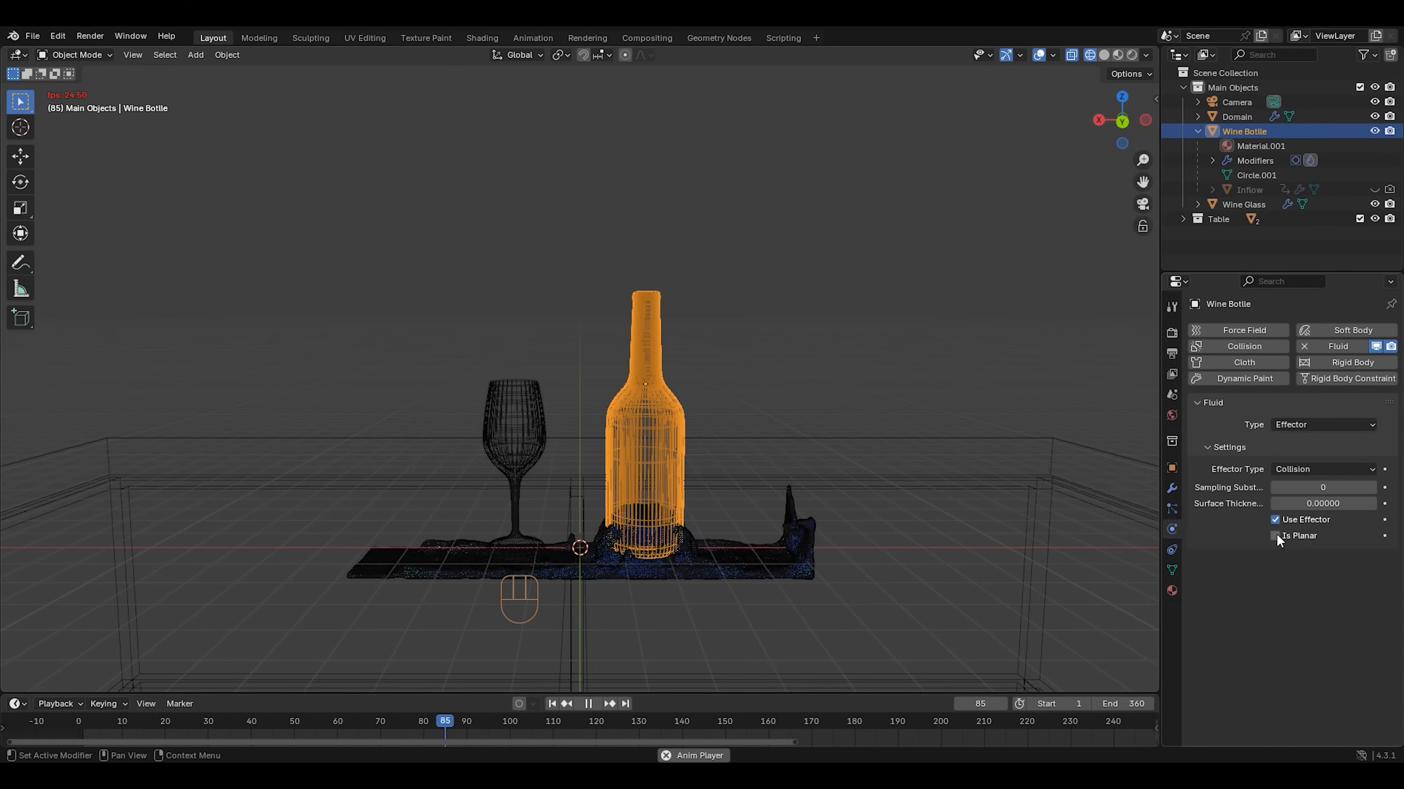
{"action": "left_click", "coordinate": [1275, 536]}
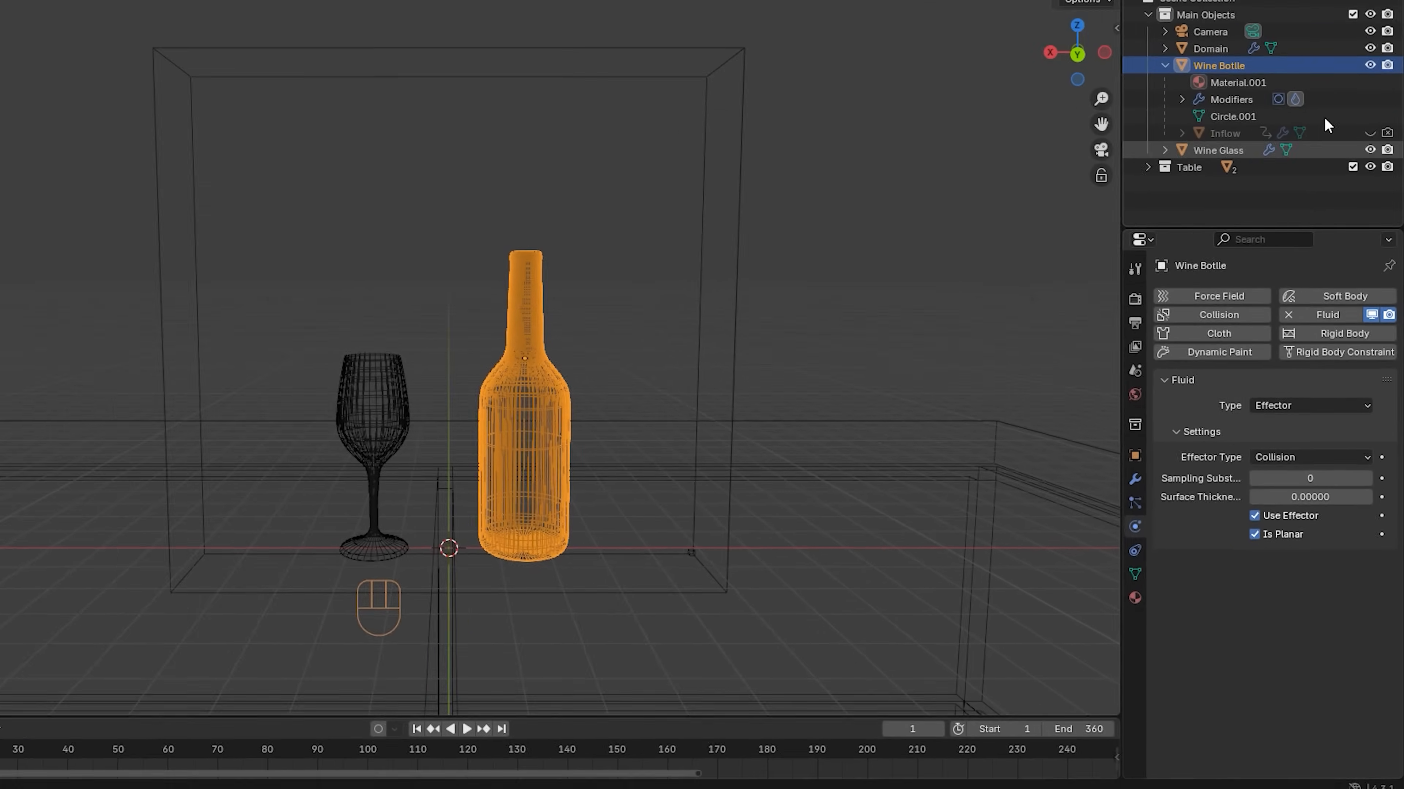
Bake the Domain's entire liquid simulation and play it back with a closer view of the bottle
{"action": "left_click", "coordinate": [1331, 116]}
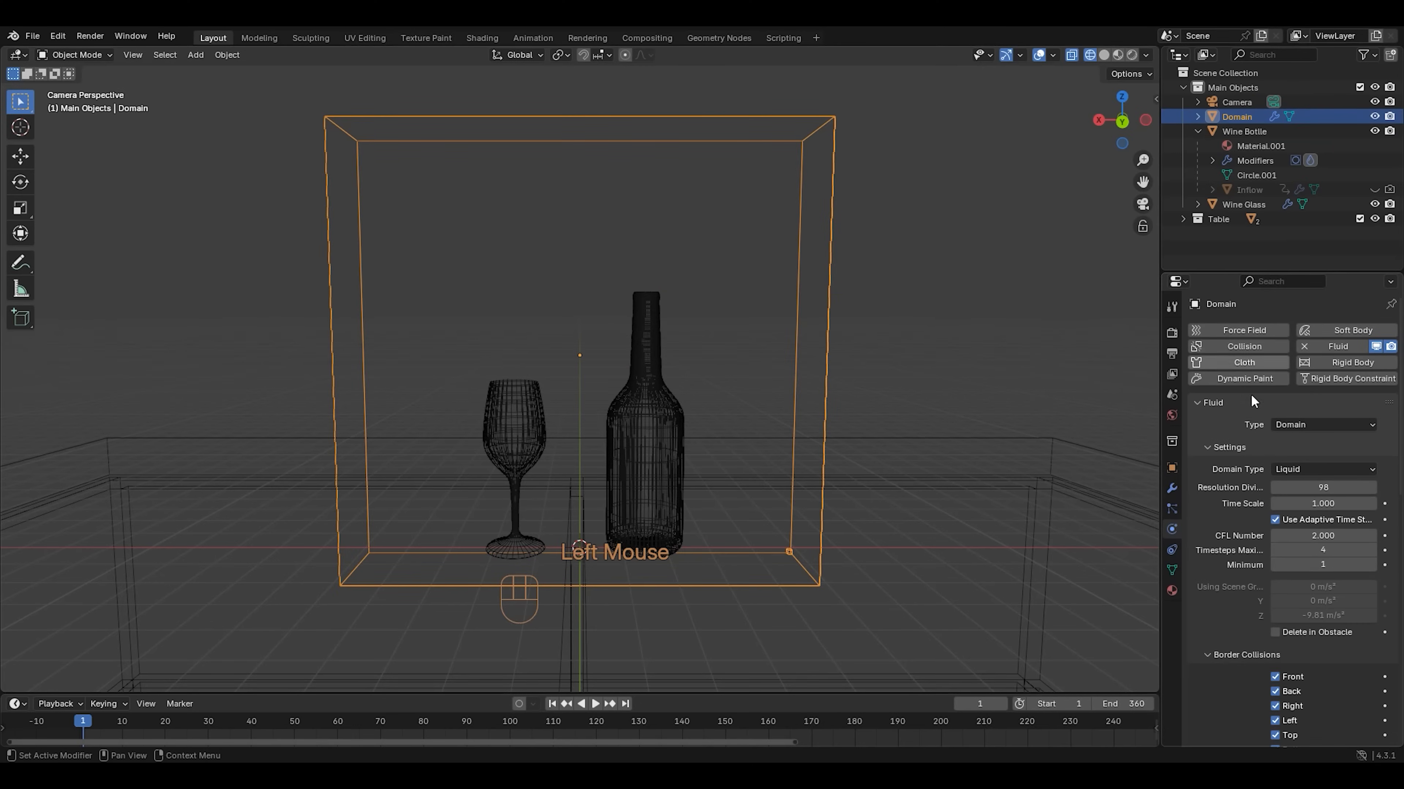
{"action": "scroll", "coordinate": [1237, 439], "scroll_direction": "down", "scroll_amount": 9}
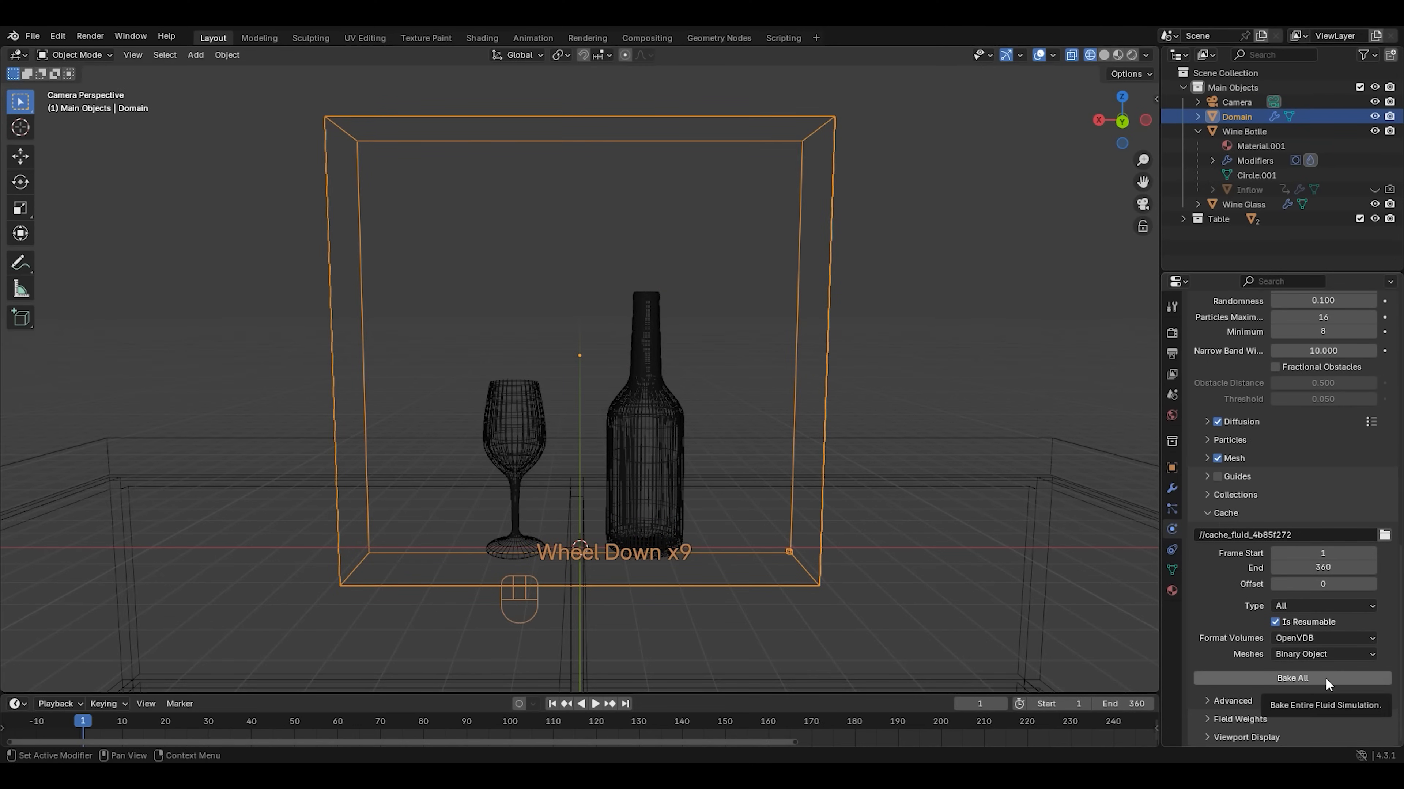
{"action": "left_click", "coordinate": [1325, 678]}
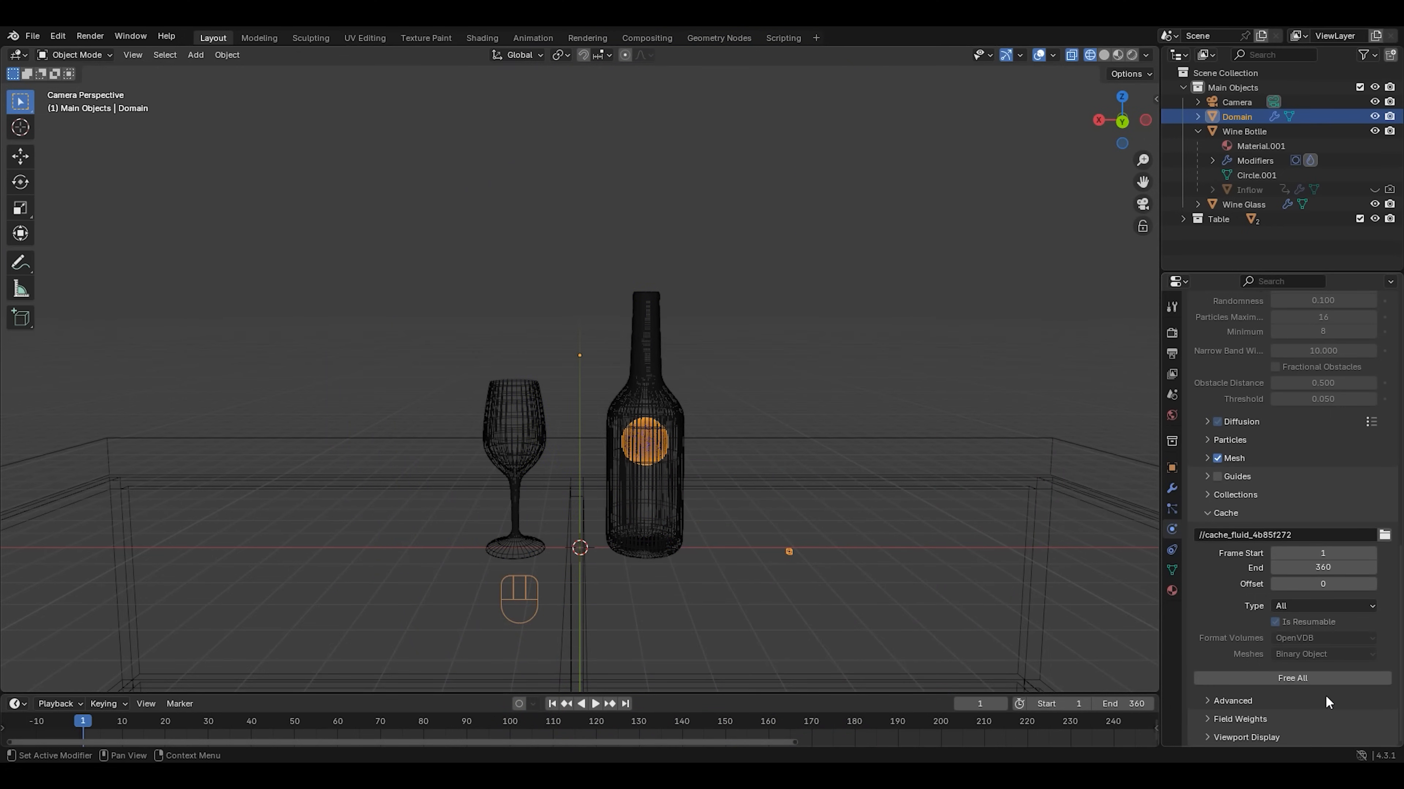
{"action": "key", "text": "space"}
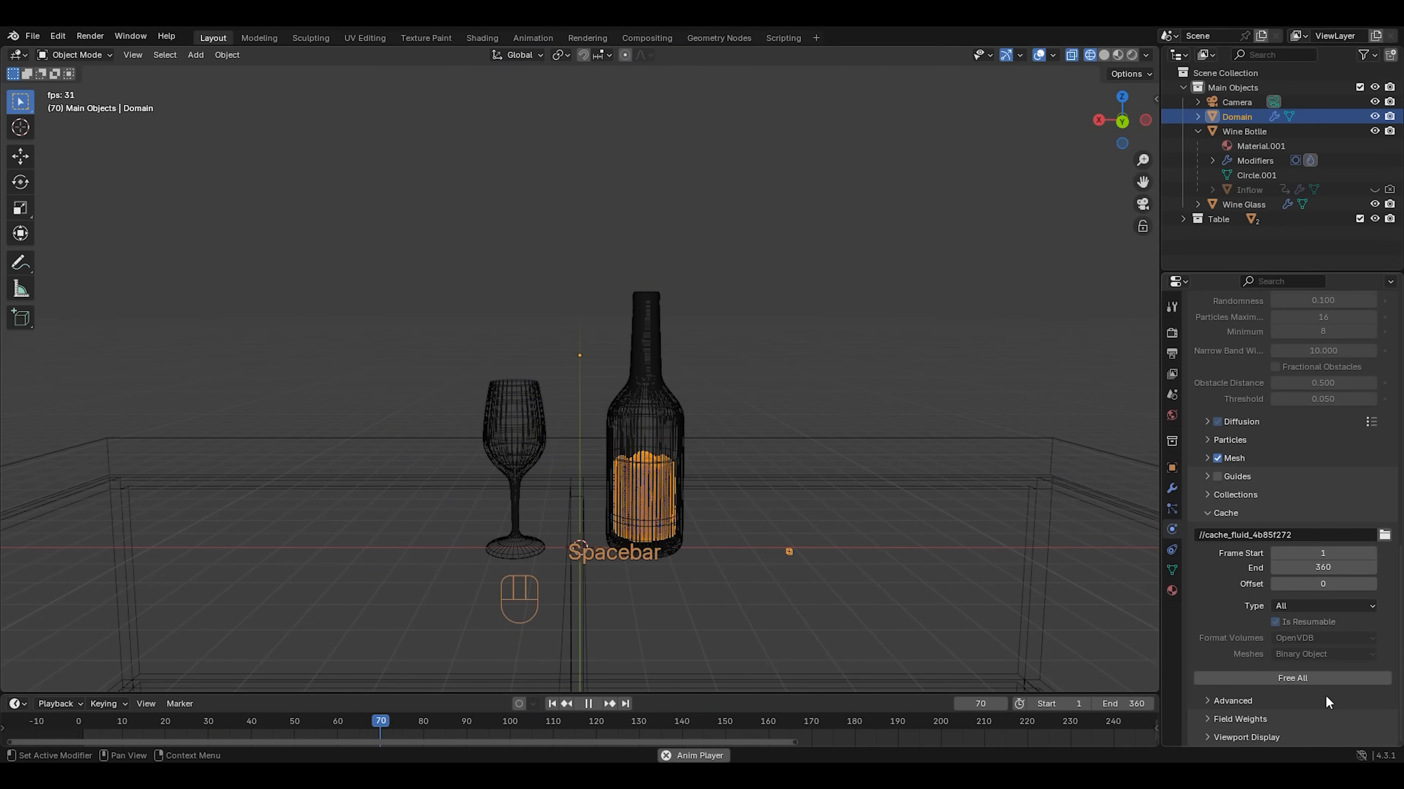
{"action": "key", "text": "KP_Decimal"}
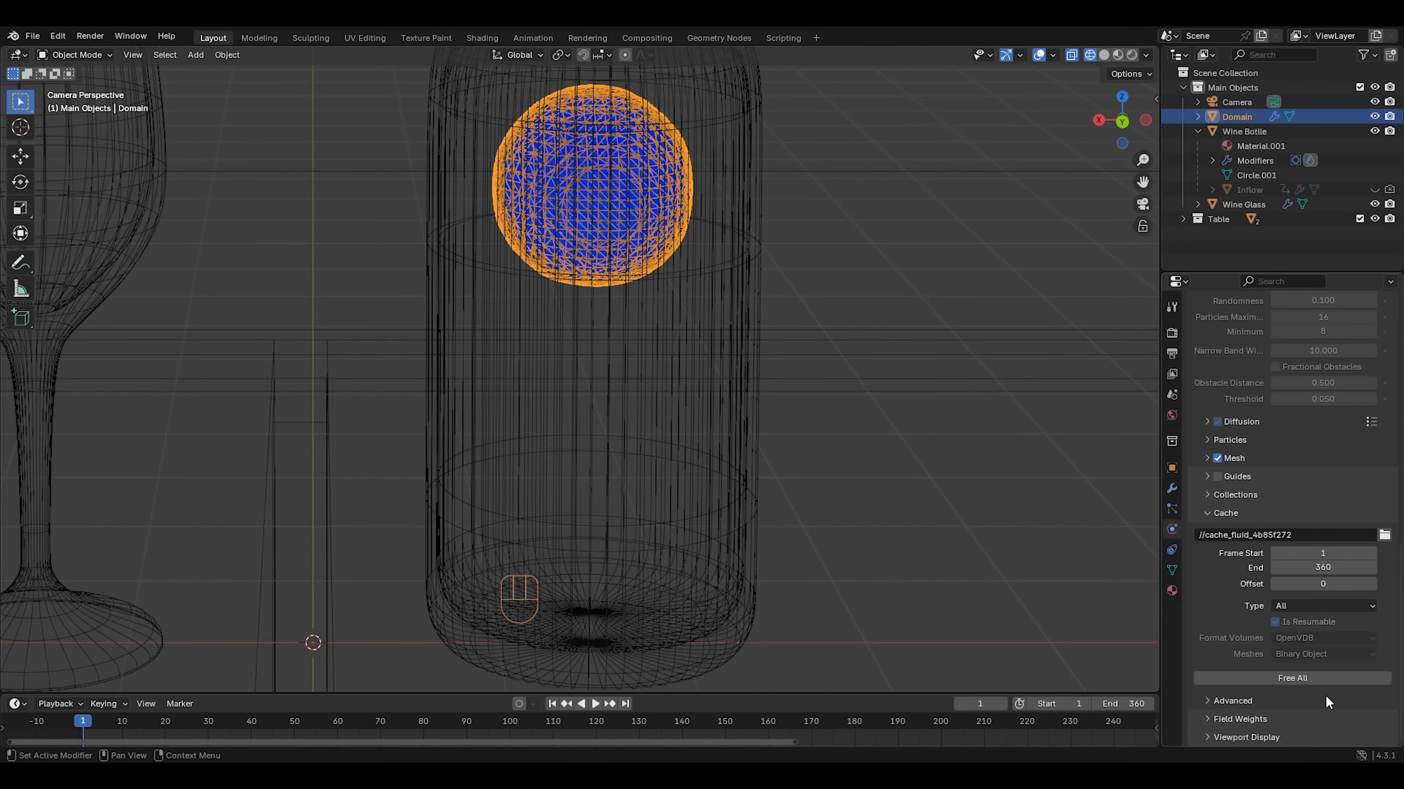
{"action": "key", "text": "space"}
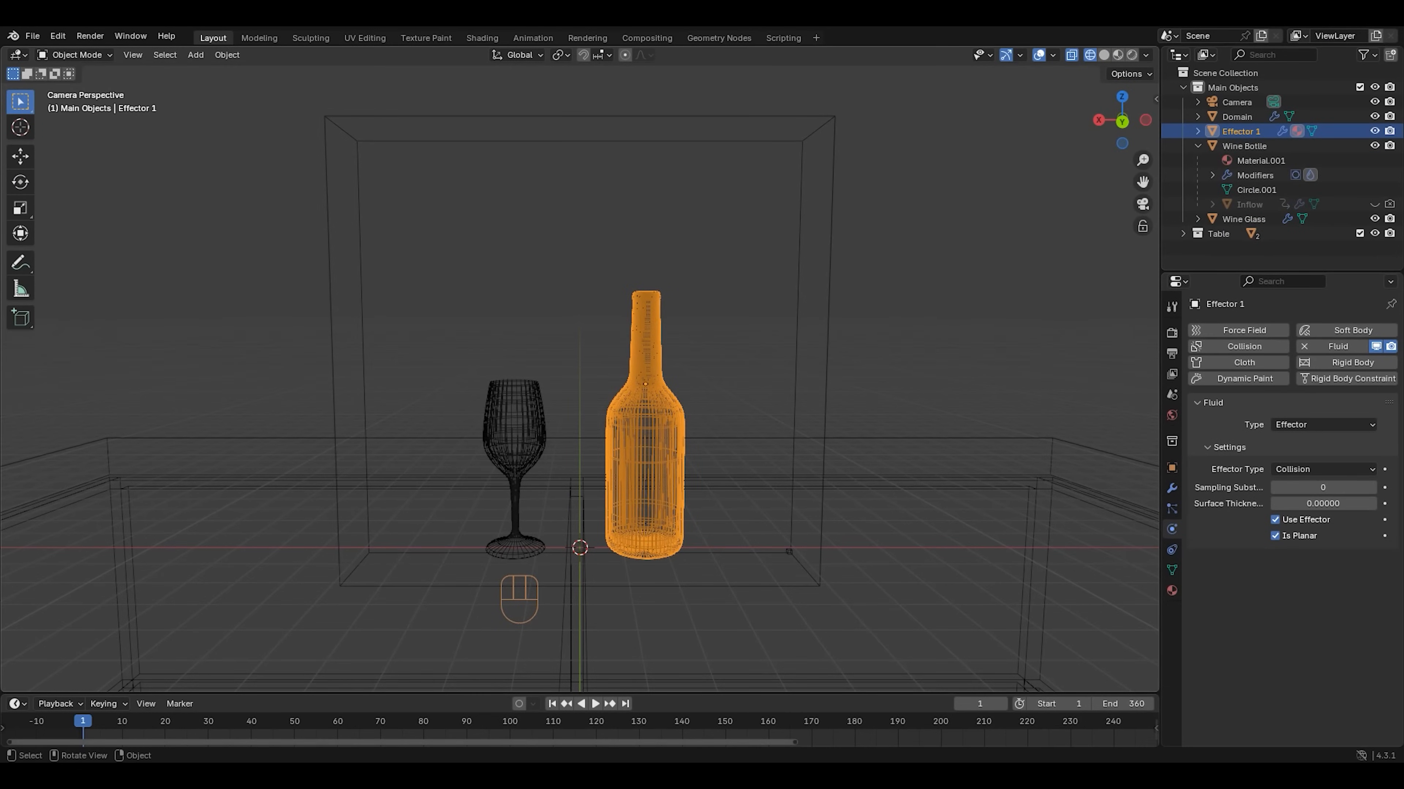
Scale Effector 1 by 1.05 and disable its visibility in the viewport and in renders
{"action": "type", "text": "s1.05"}
{"action": "key", "text": "Return"}
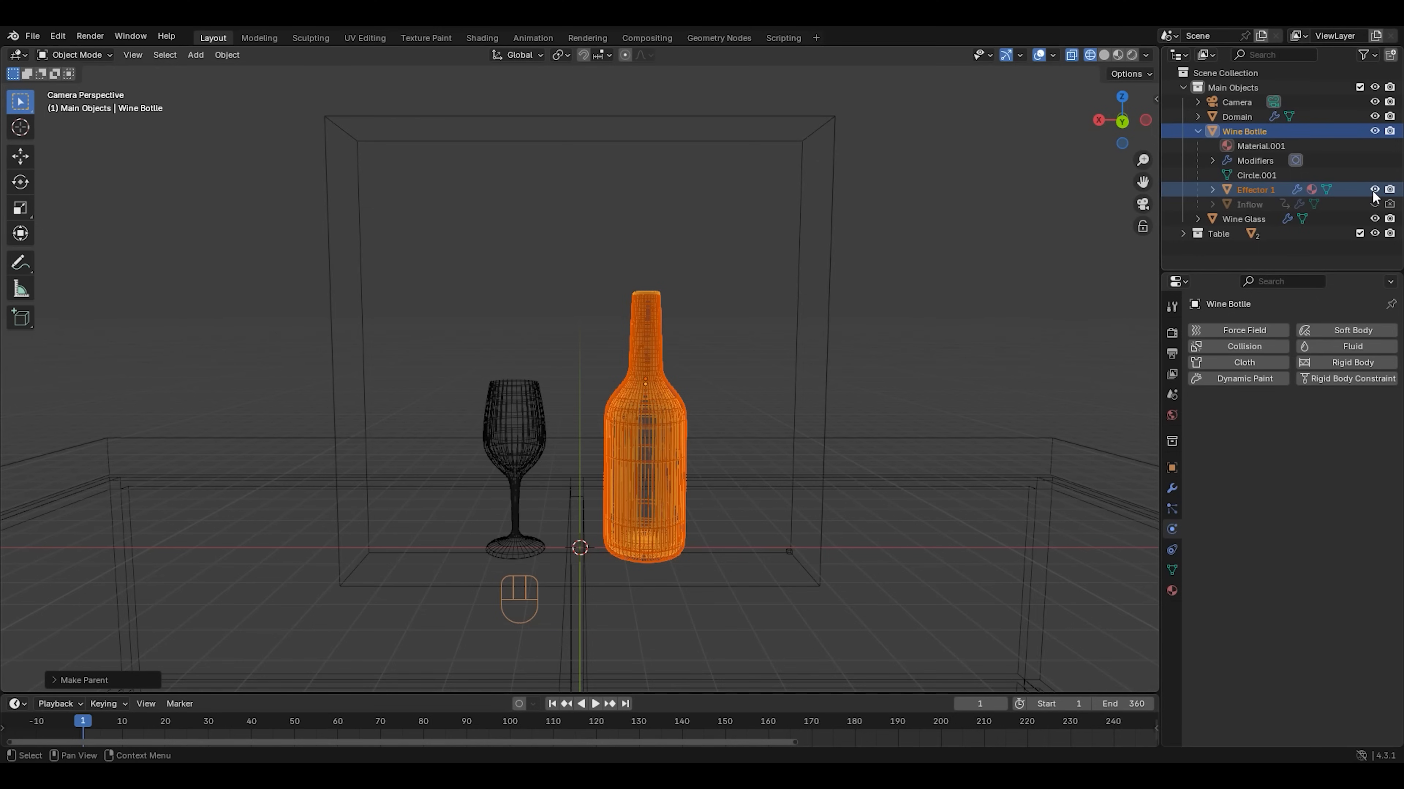
{"action": "left_click", "coordinate": [1373, 189]}
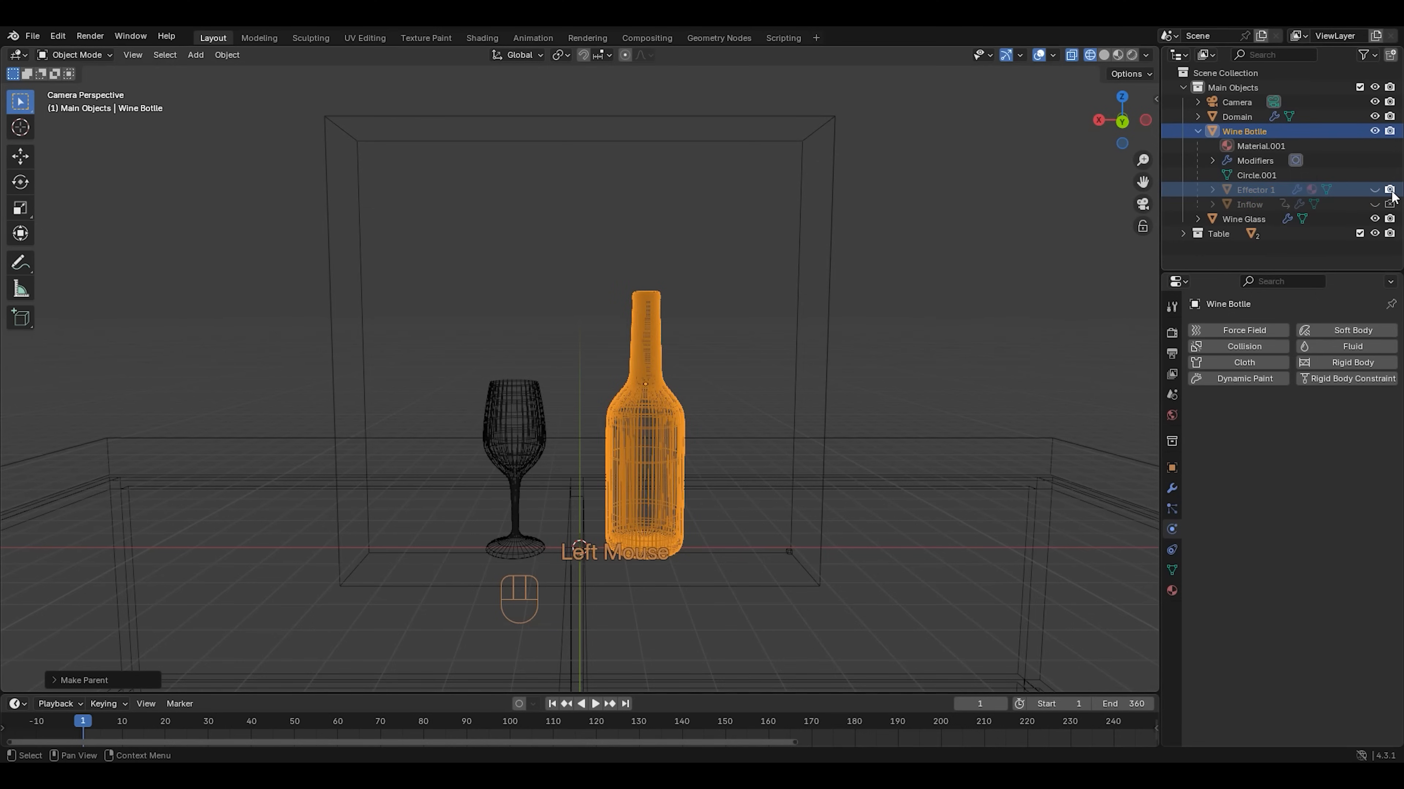
{"action": "left_click", "coordinate": [1390, 190]}
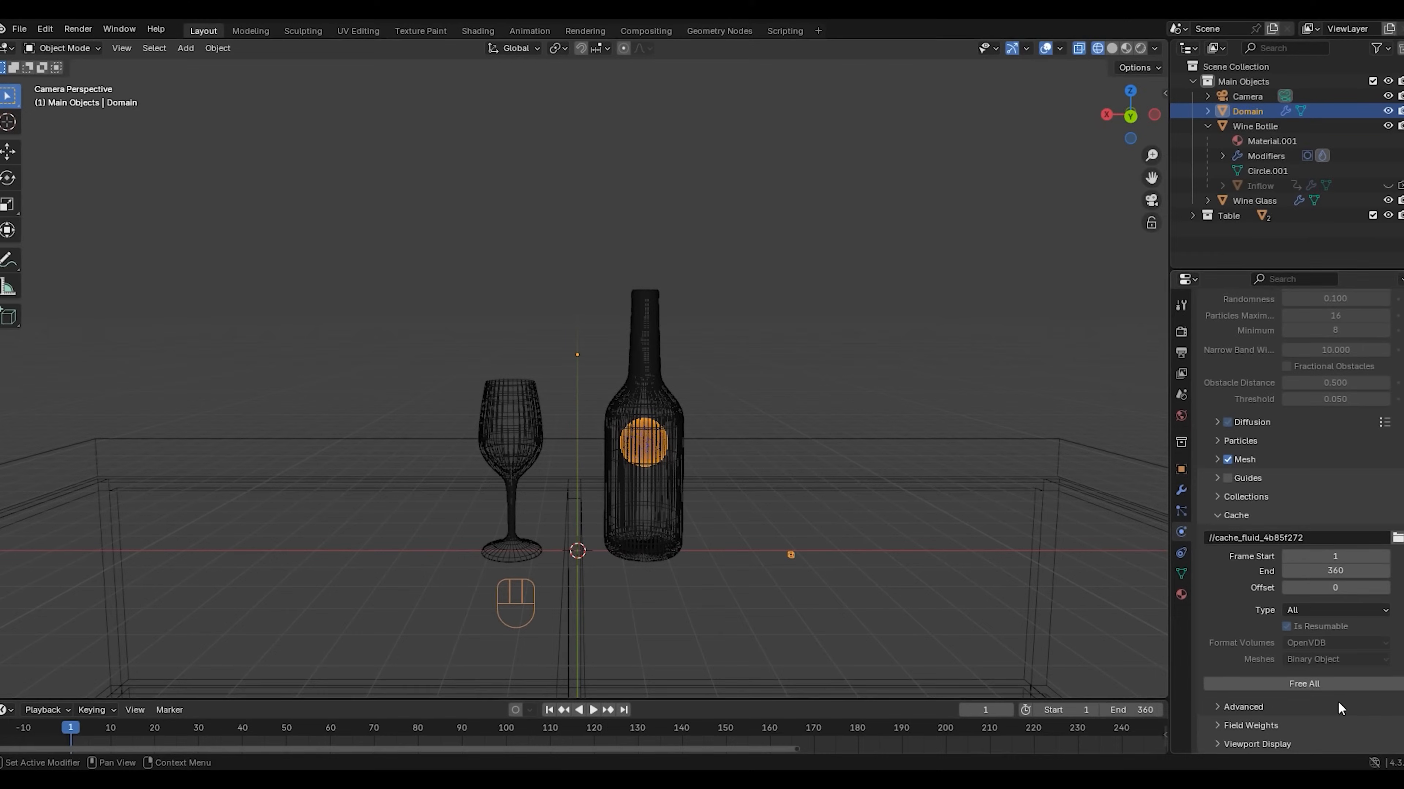
Free the Domain's baked simulation data and duplicate the wine bottle in place
{"action": "left_click", "coordinate": [1325, 678]}
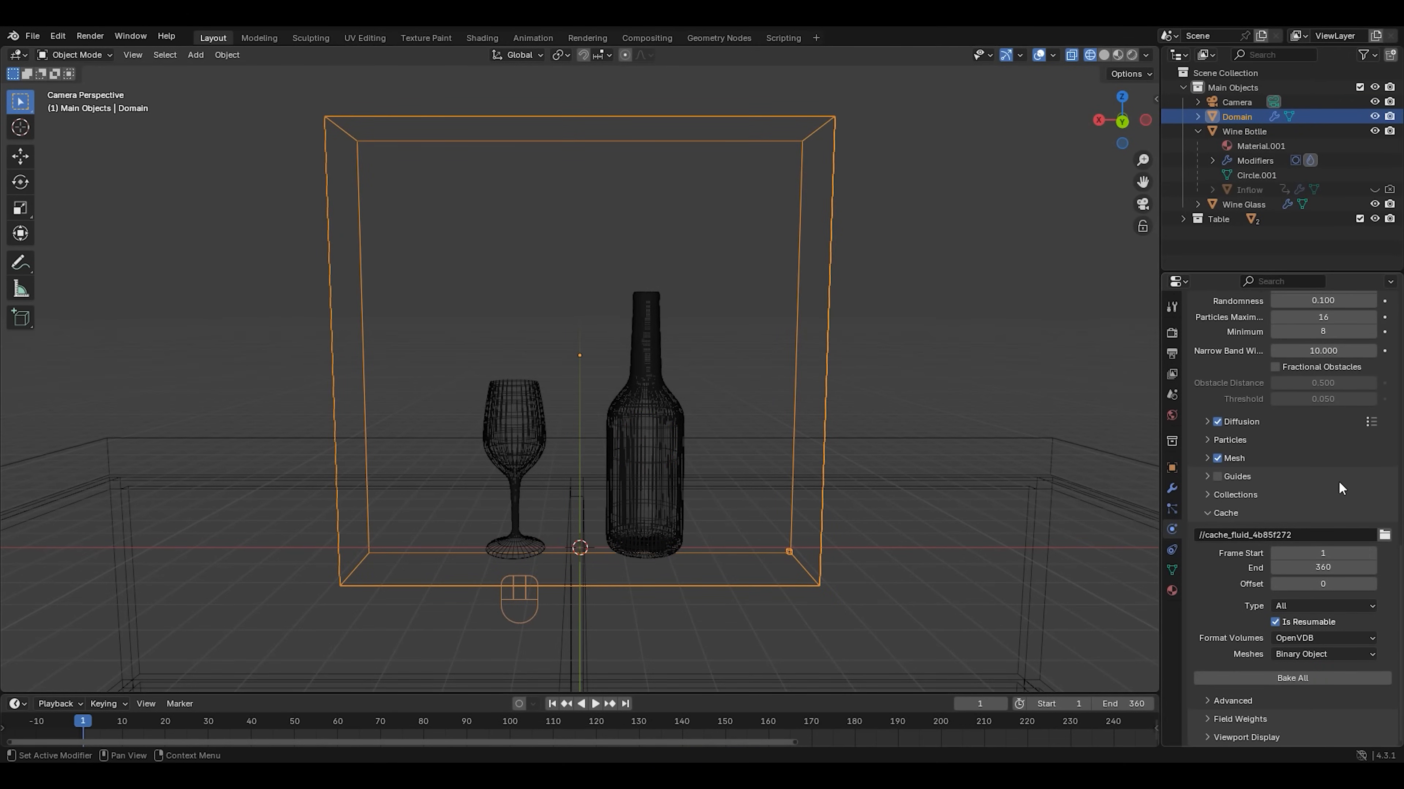
{"action": "left_click", "coordinate": [1324, 132]}
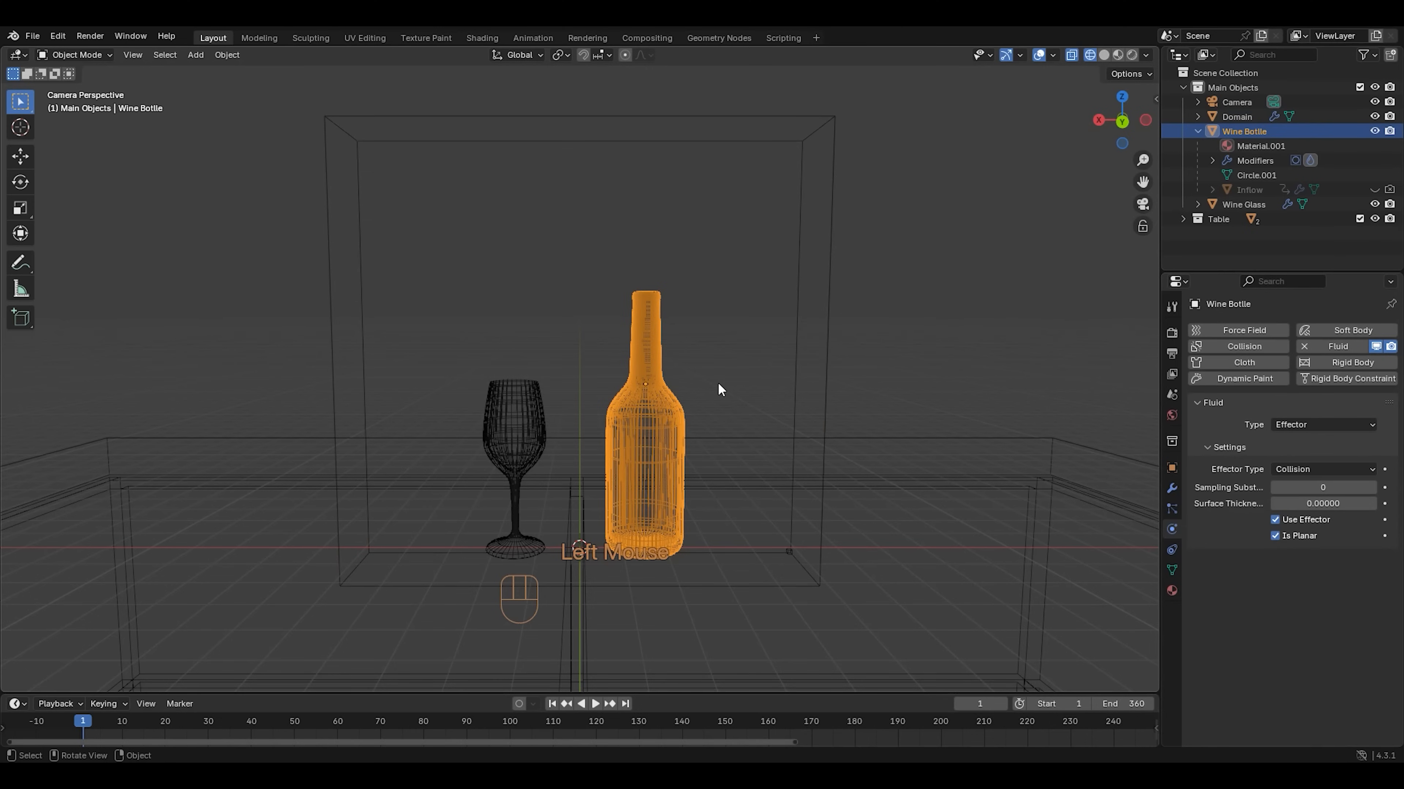
{"action": "key", "text": "shift+d"}
{"action": "key", "text": "Return"}
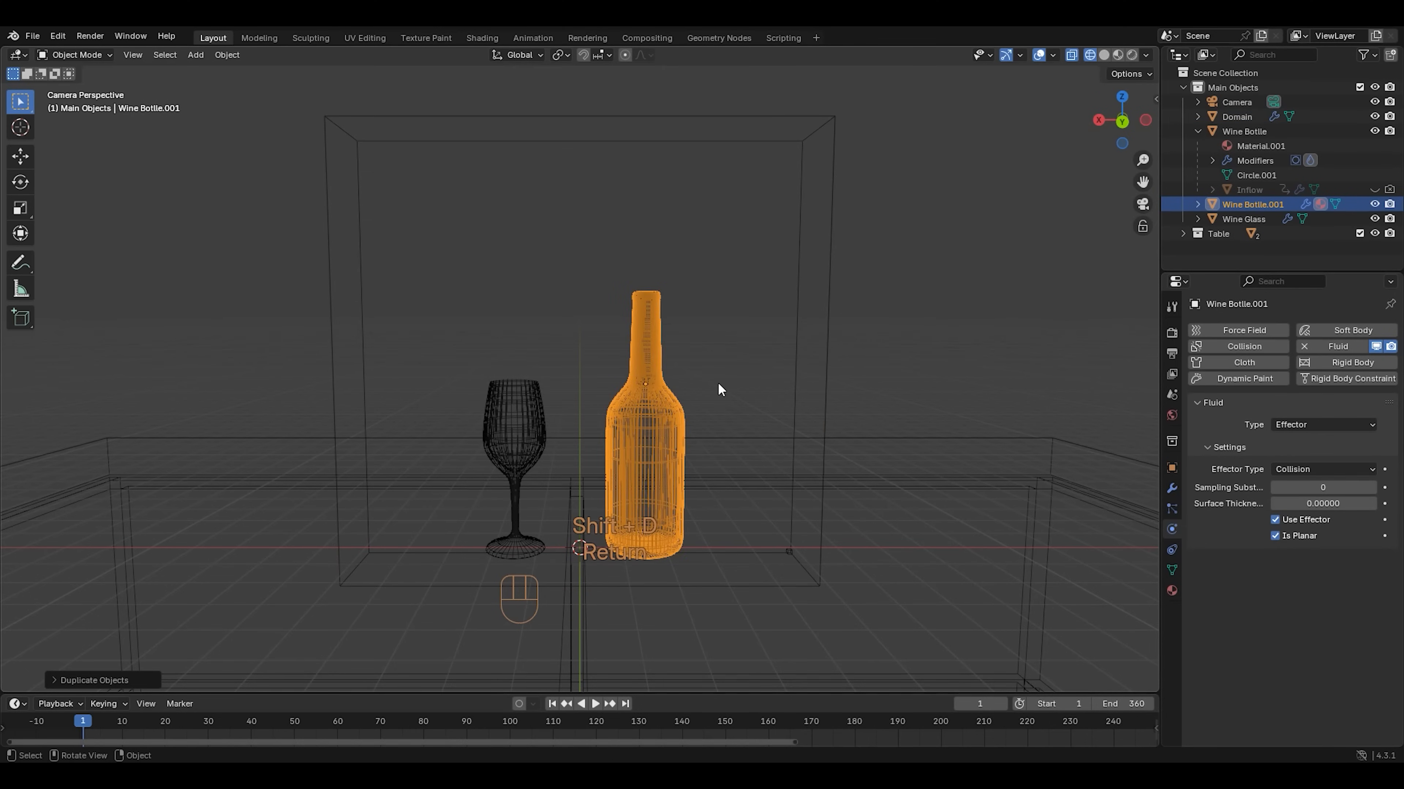
Rename the duplicated wine bottle as Effector 1
{"action": "double_click", "coordinate": [1256, 209]}
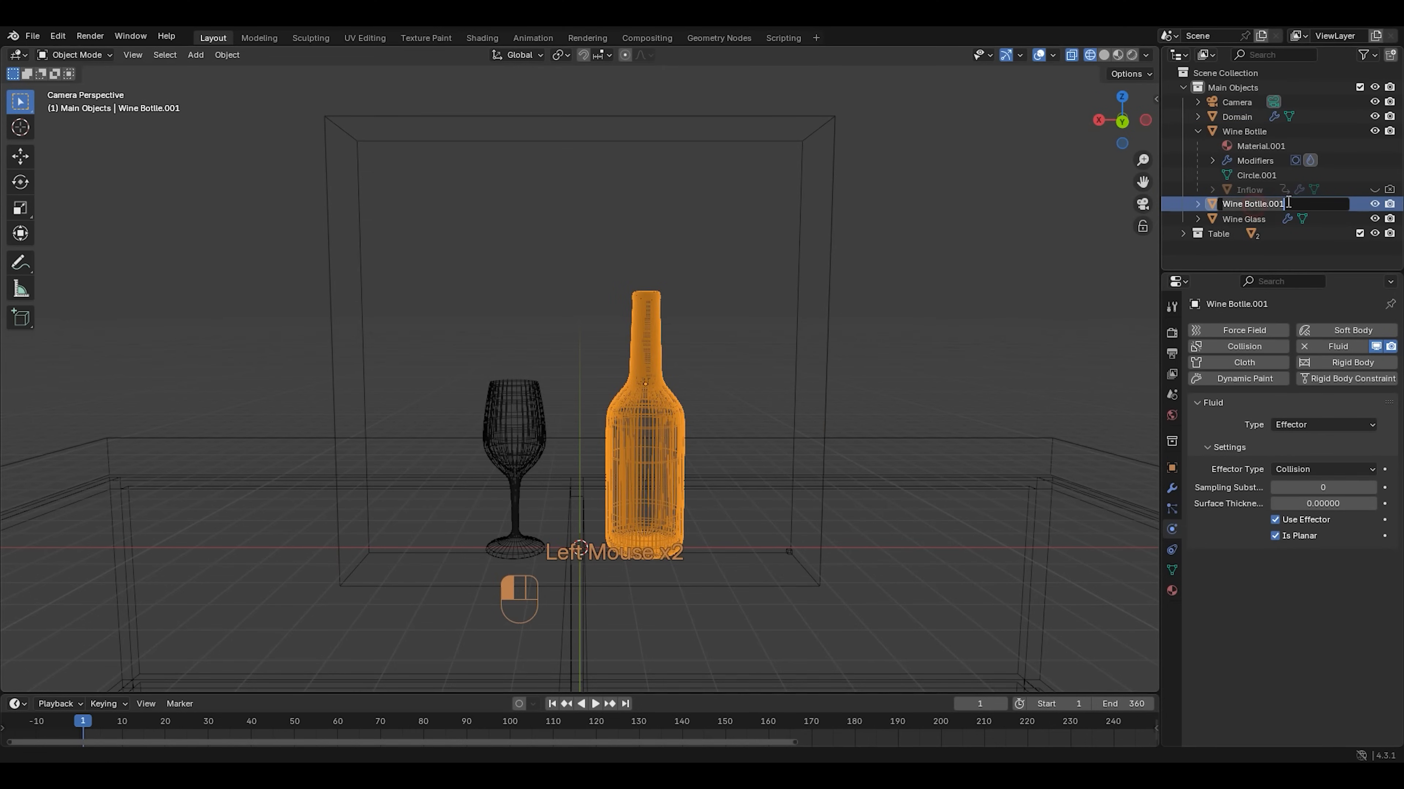
{"action": "type", "text": "Effector"}
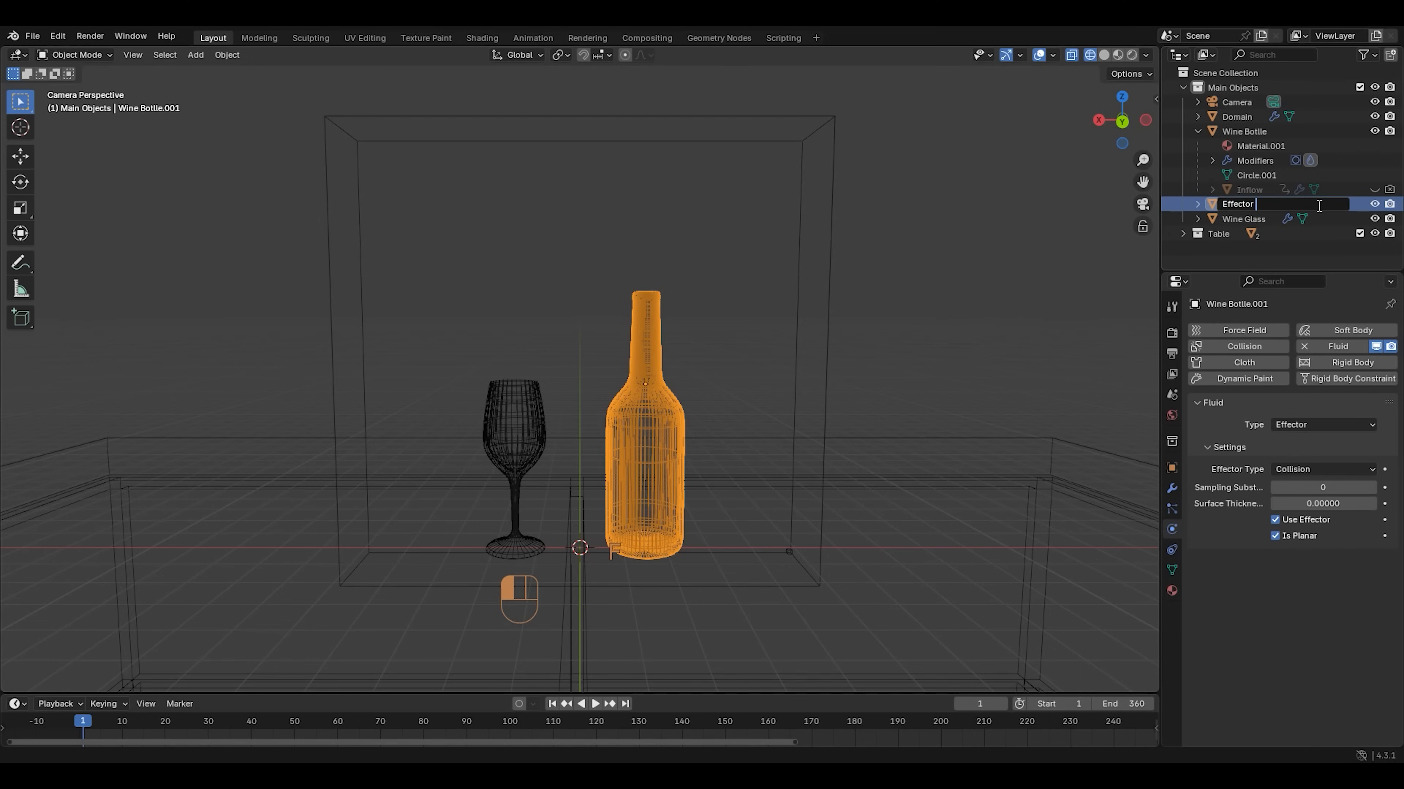
{"action": "type", "text": " 1"}
{"action": "key", "text": "Return"}
Scale Effector 1 by 1.05 and move it up 0.12 m along the Z axis
{"action": "type", "text": "s"}
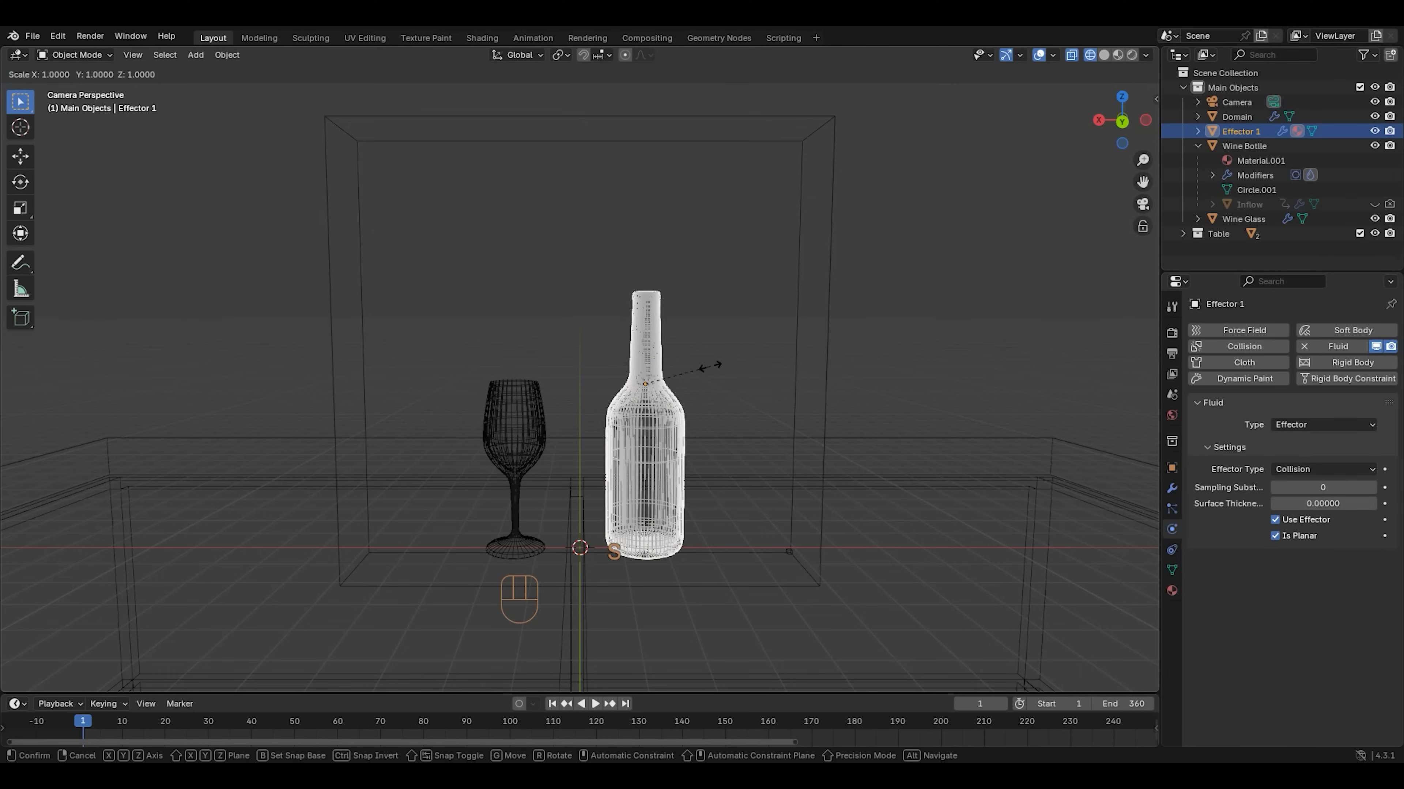
{"action": "type", "text": "1.05"}
{"action": "key", "text": "Return"}
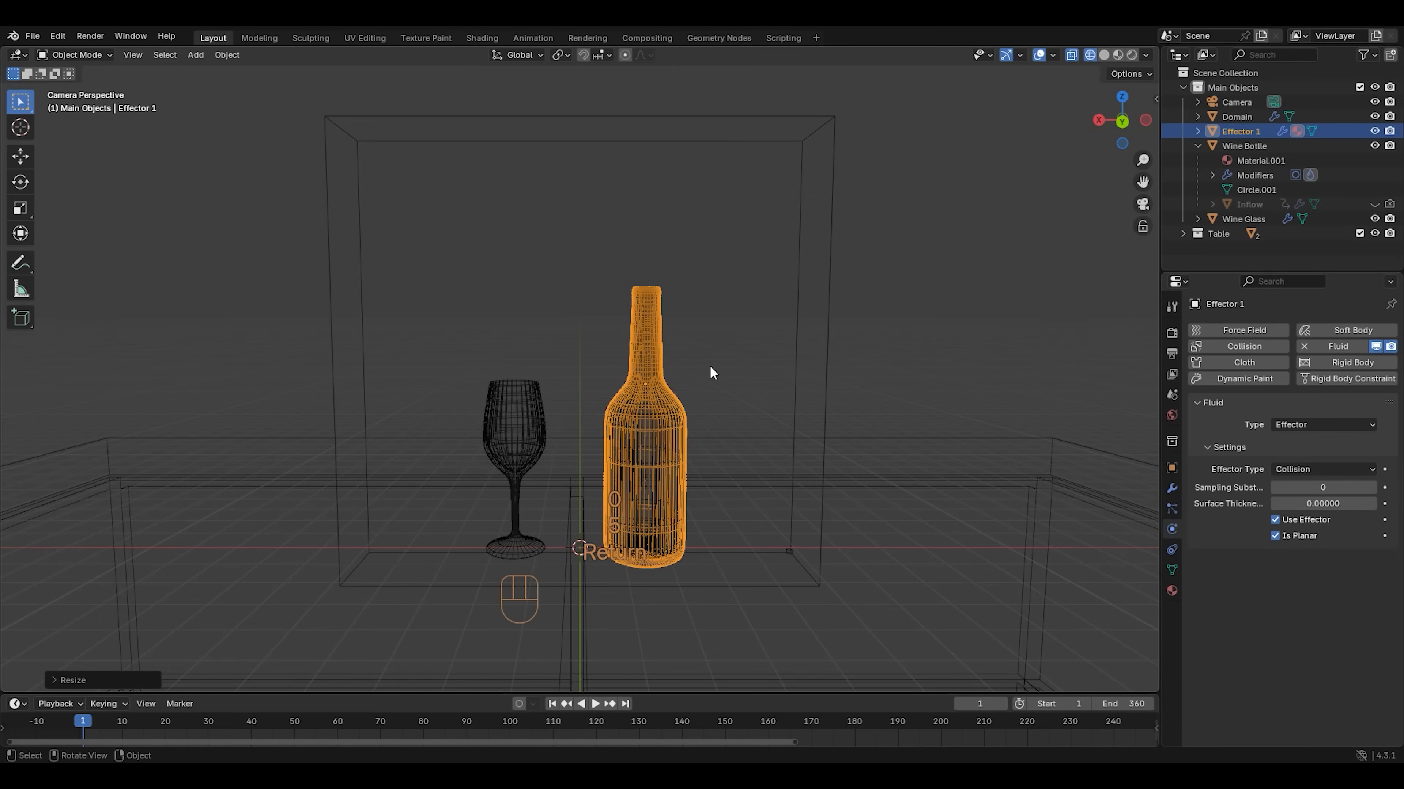
{"action": "type", "text": "gz"}
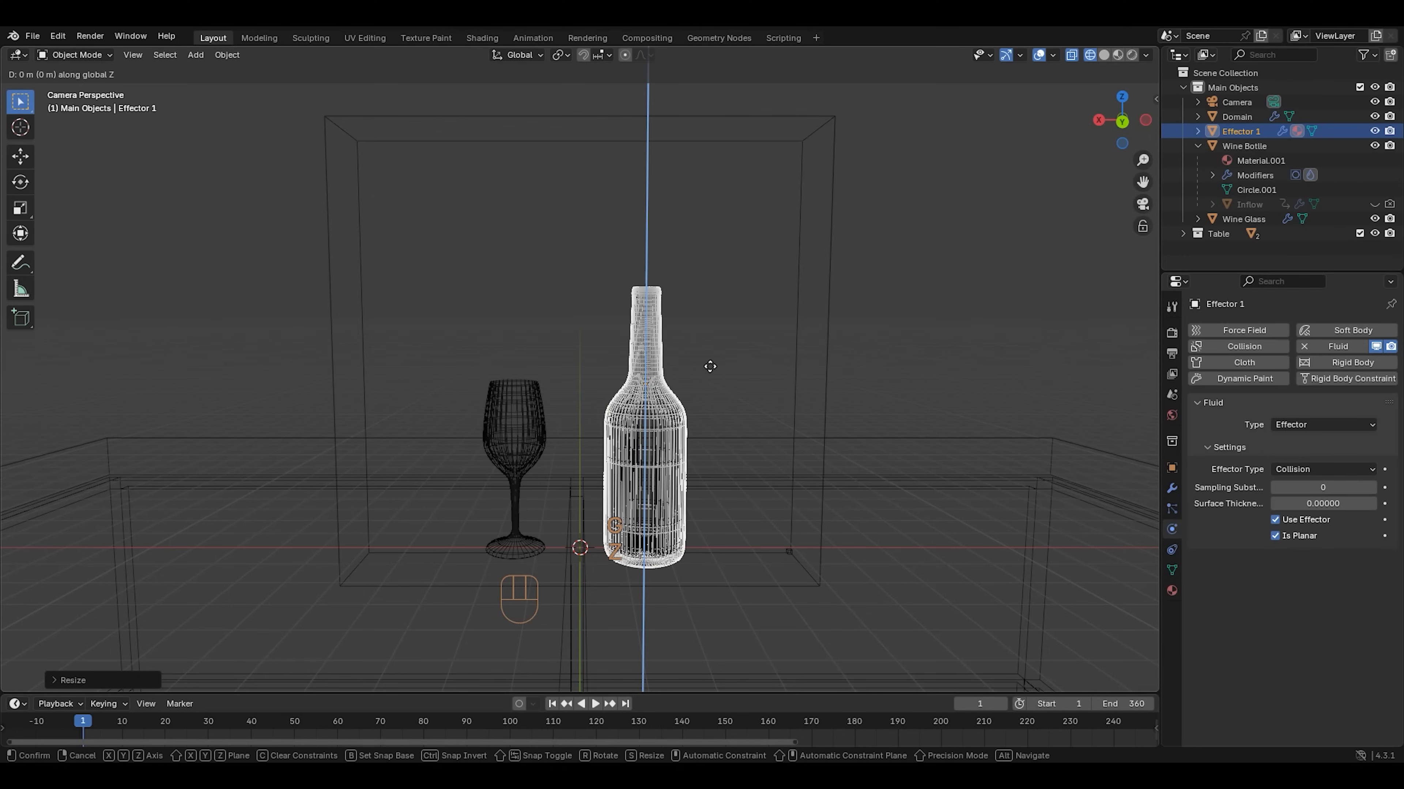
{"action": "type", "text": "0.12"}
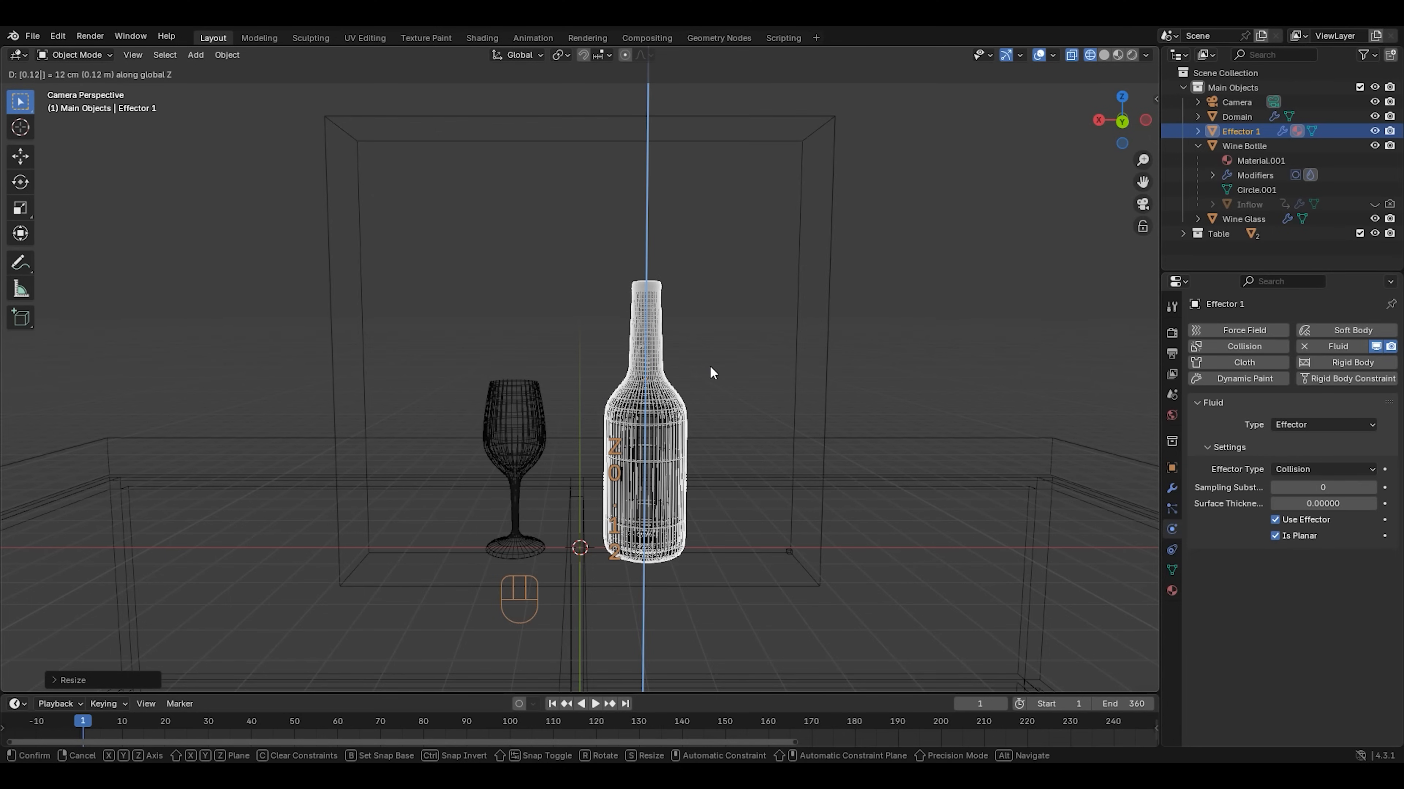
{"action": "key", "text": "Return"}
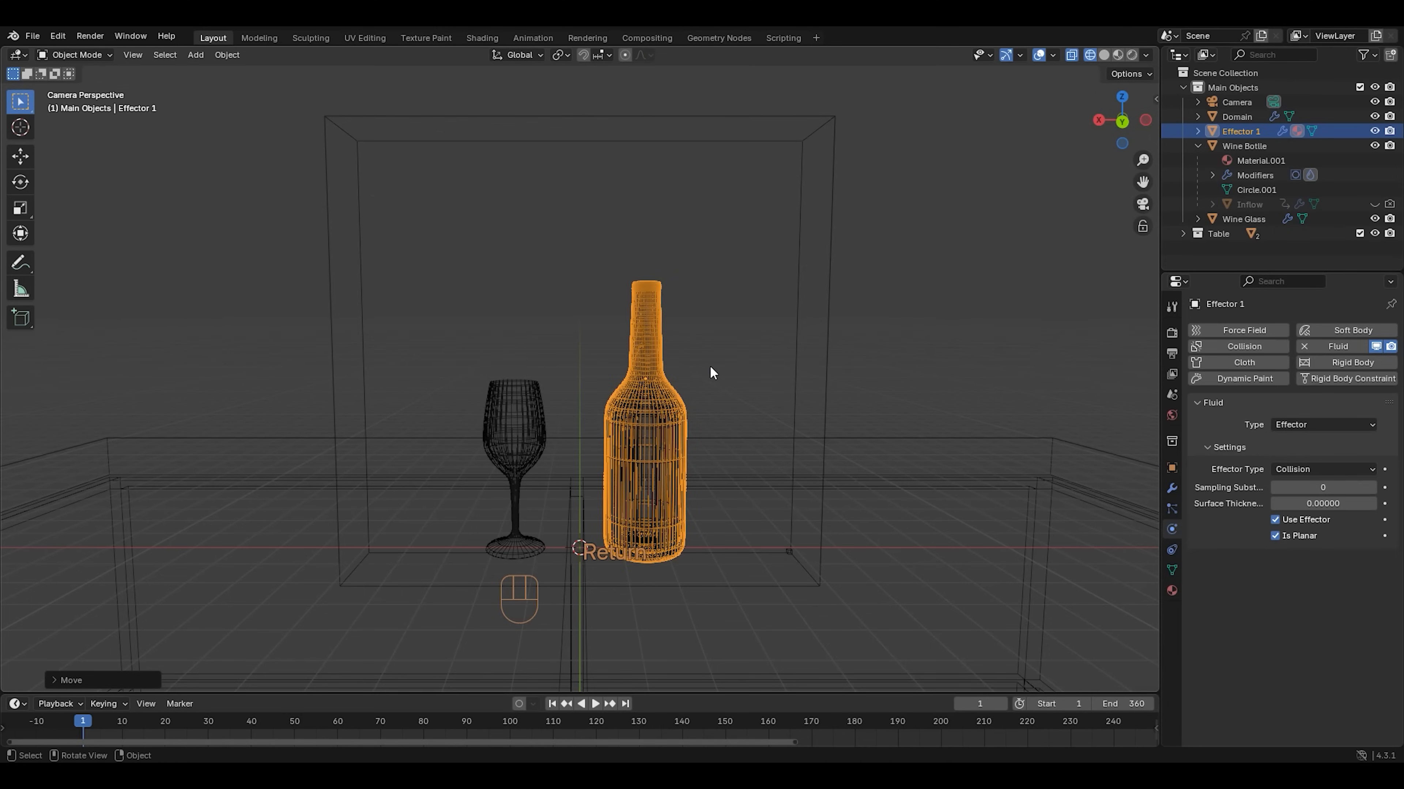
Delete the vertices of the thick lip at the top of Effector 1's neck, working in the back orthographic view
{"action": "key", "text": "Tab"}
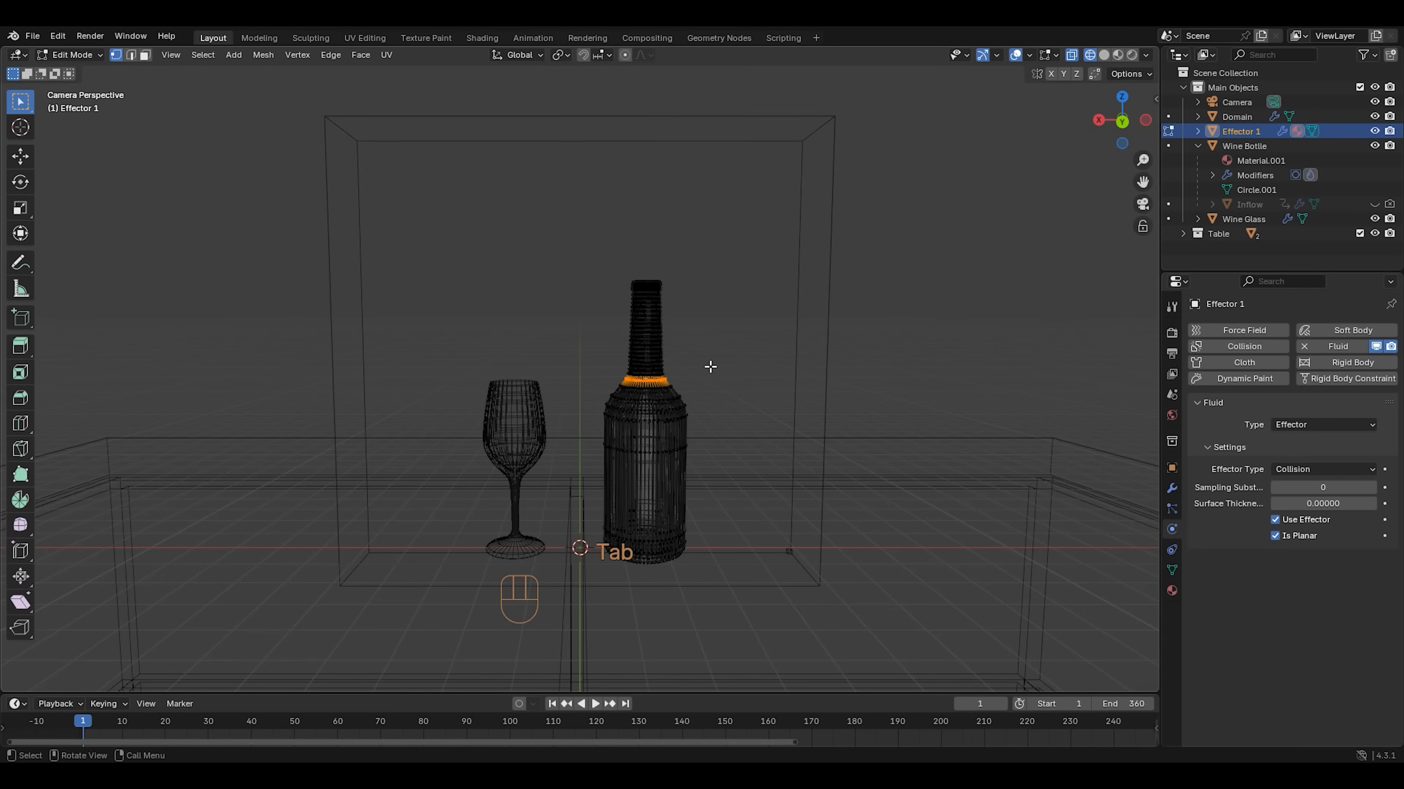
{"action": "left_click", "coordinate": [1121, 121]}
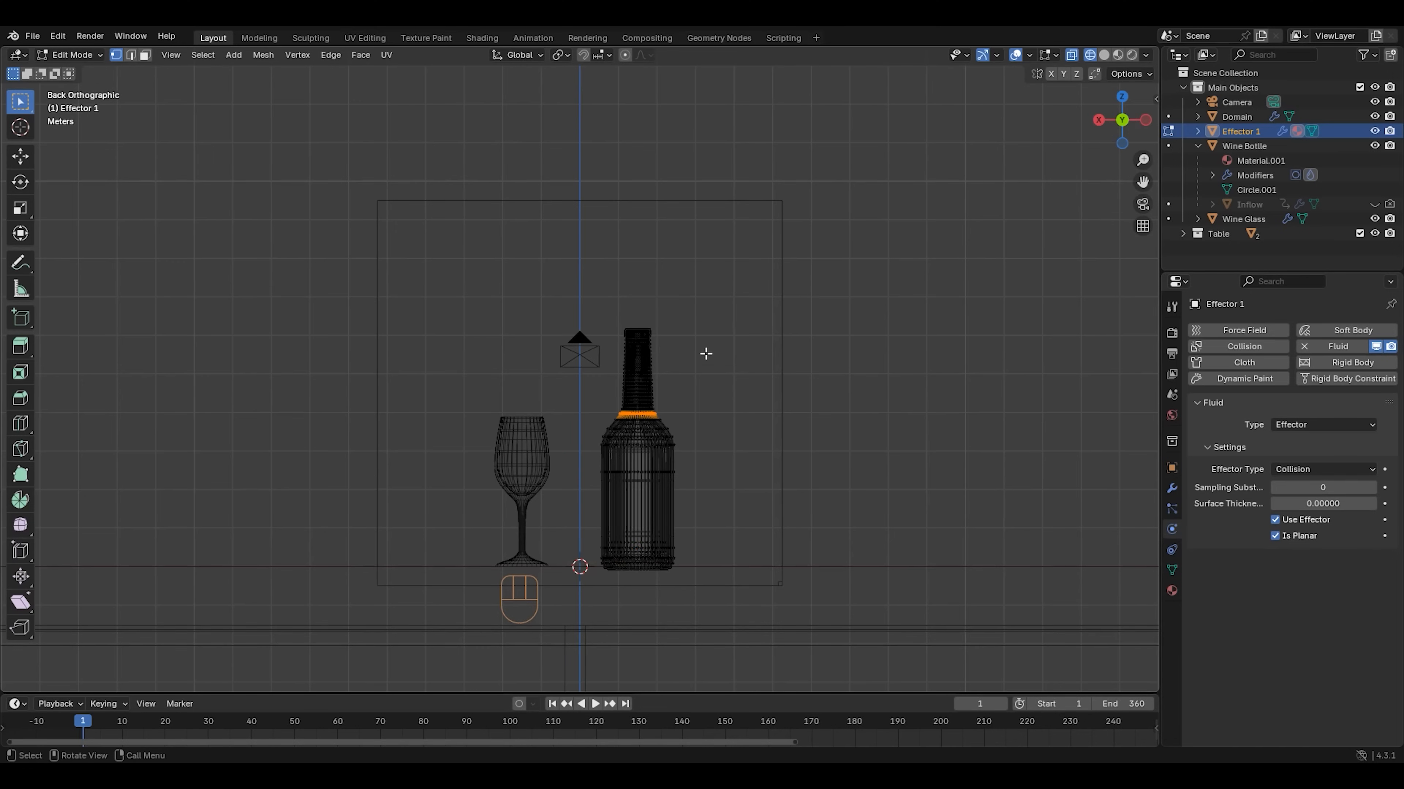
{"action": "scroll", "coordinate": [706, 354], "scroll_direction": "up", "scroll_amount": 6}
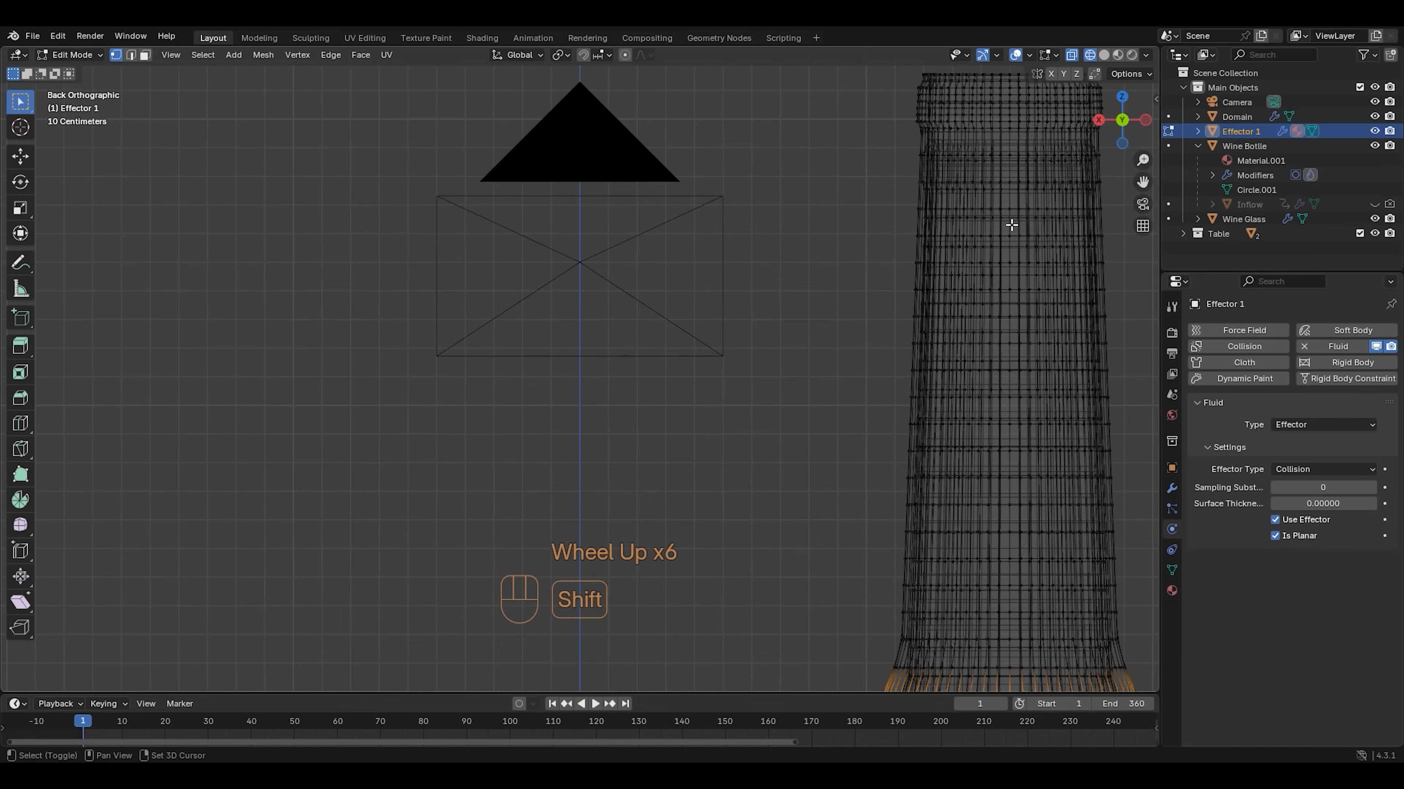
{"action": "middle_click_drag", "start_coordinate": [1009, 225], "coordinate": [595, 387], "text": "shift"}
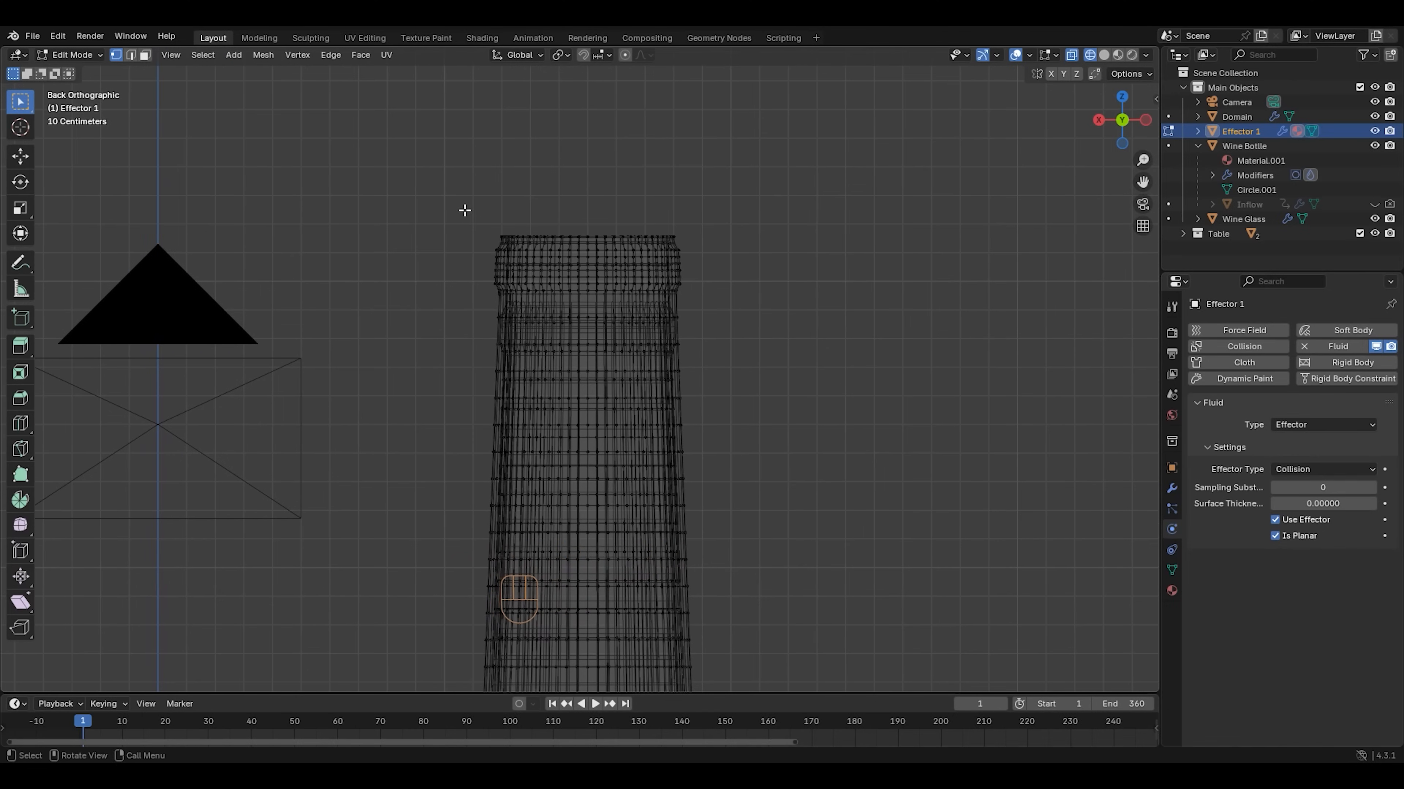
{"action": "left_click_drag", "start_coordinate": [459, 205], "coordinate": [727, 303]}
{"action": "key", "text": "Delete"}
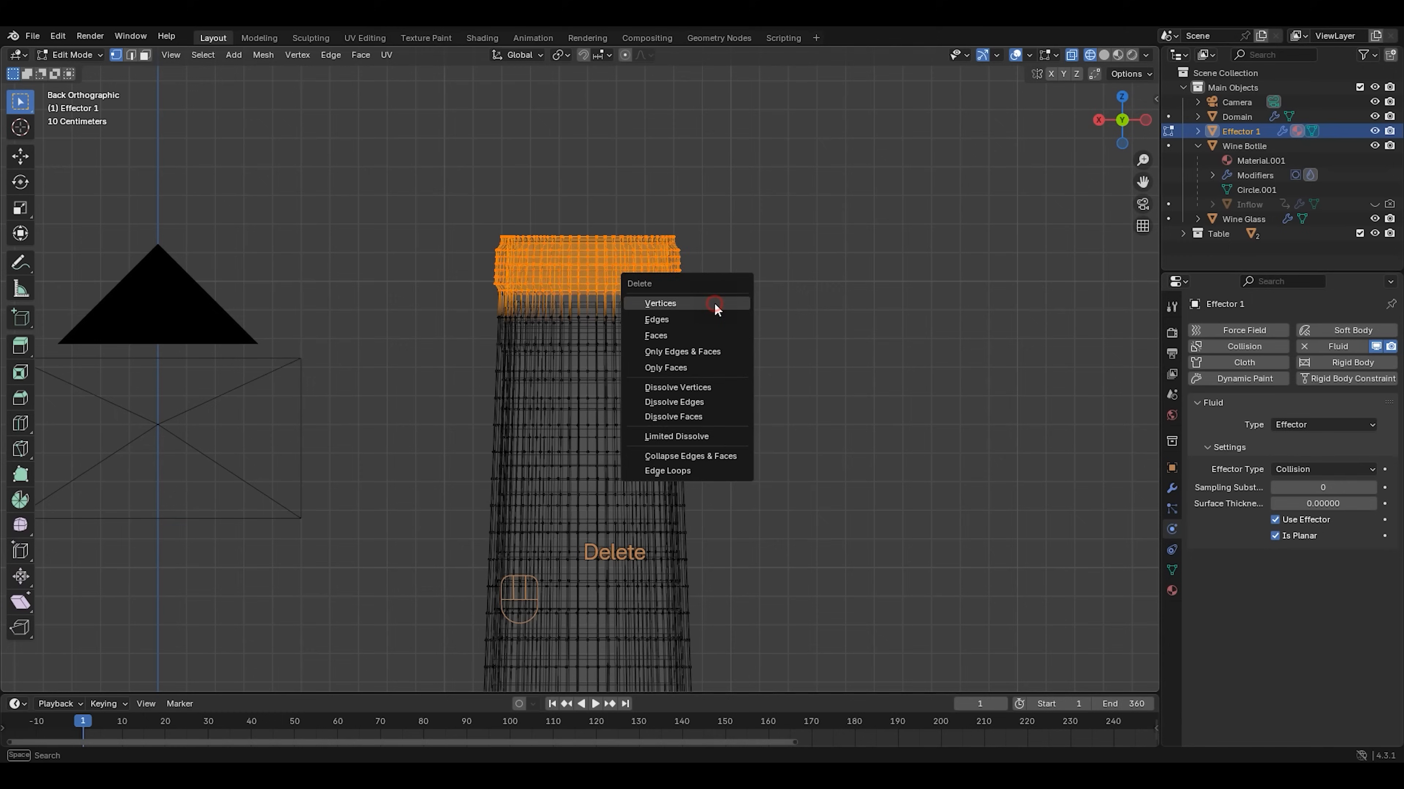
{"action": "left_click", "coordinate": [714, 303]}
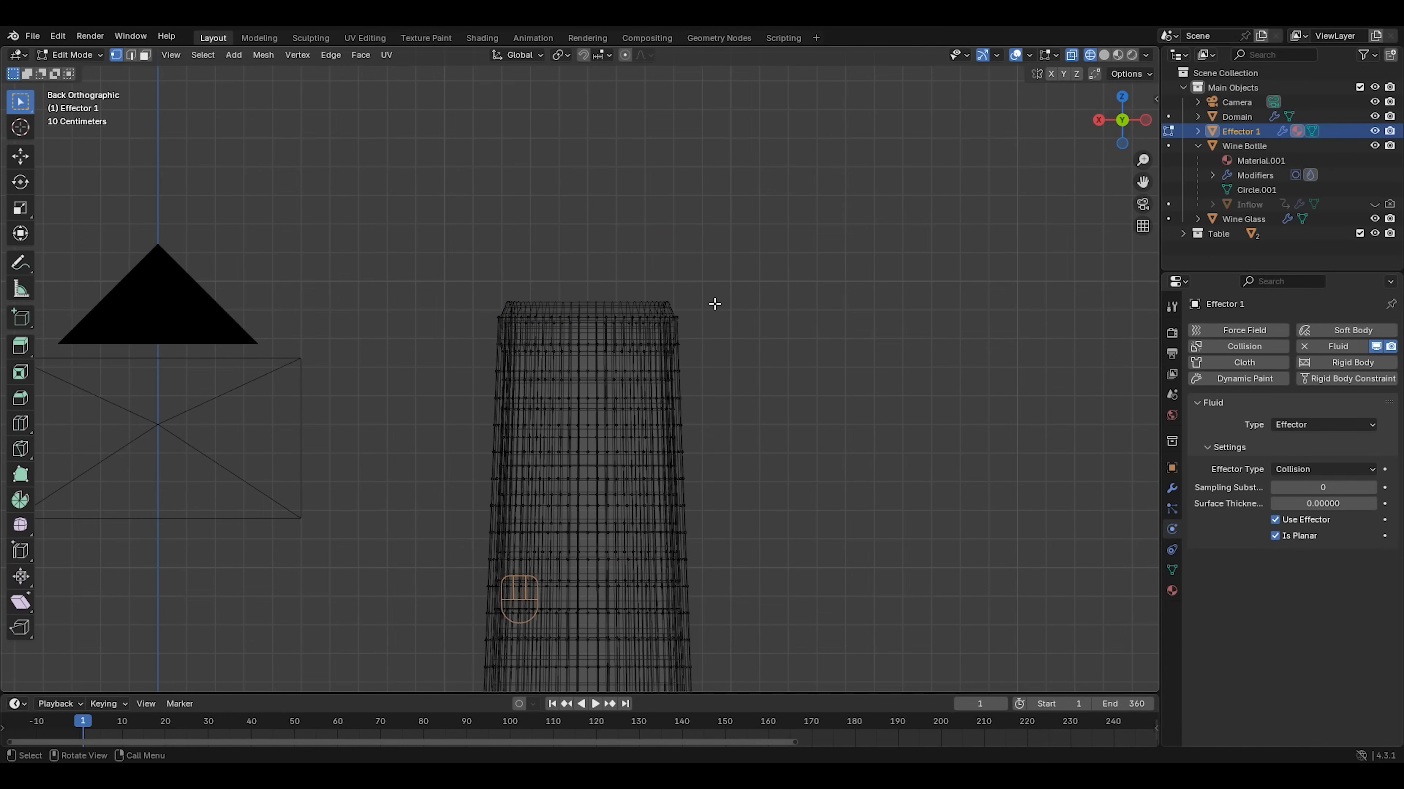
Bridge the two open edge loops at the top of Effector 1's neck and return to Object Mode in camera view
{"action": "left_click", "coordinate": [596, 317], "text": "alt"}
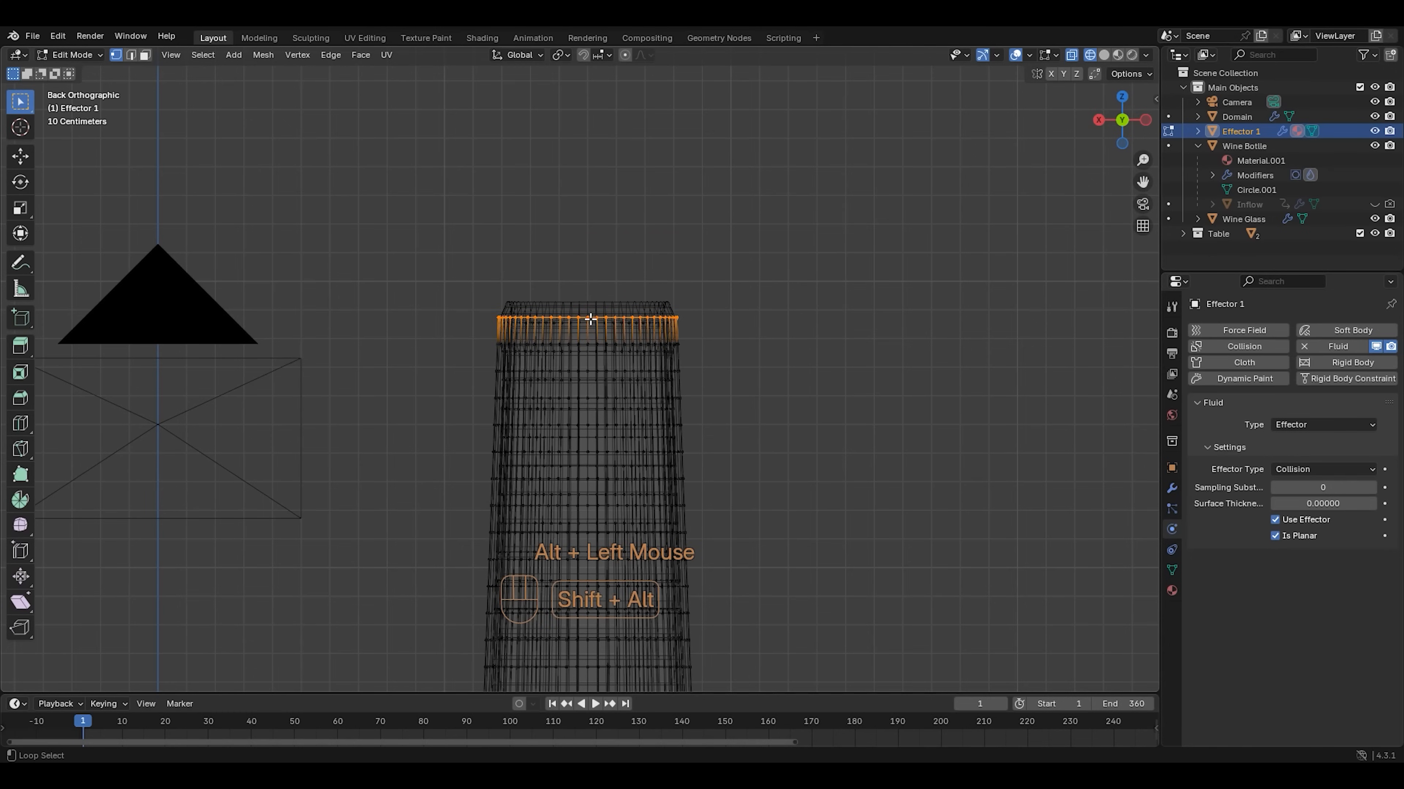
{"action": "left_click", "coordinate": [590, 323], "text": "alt+shift"}
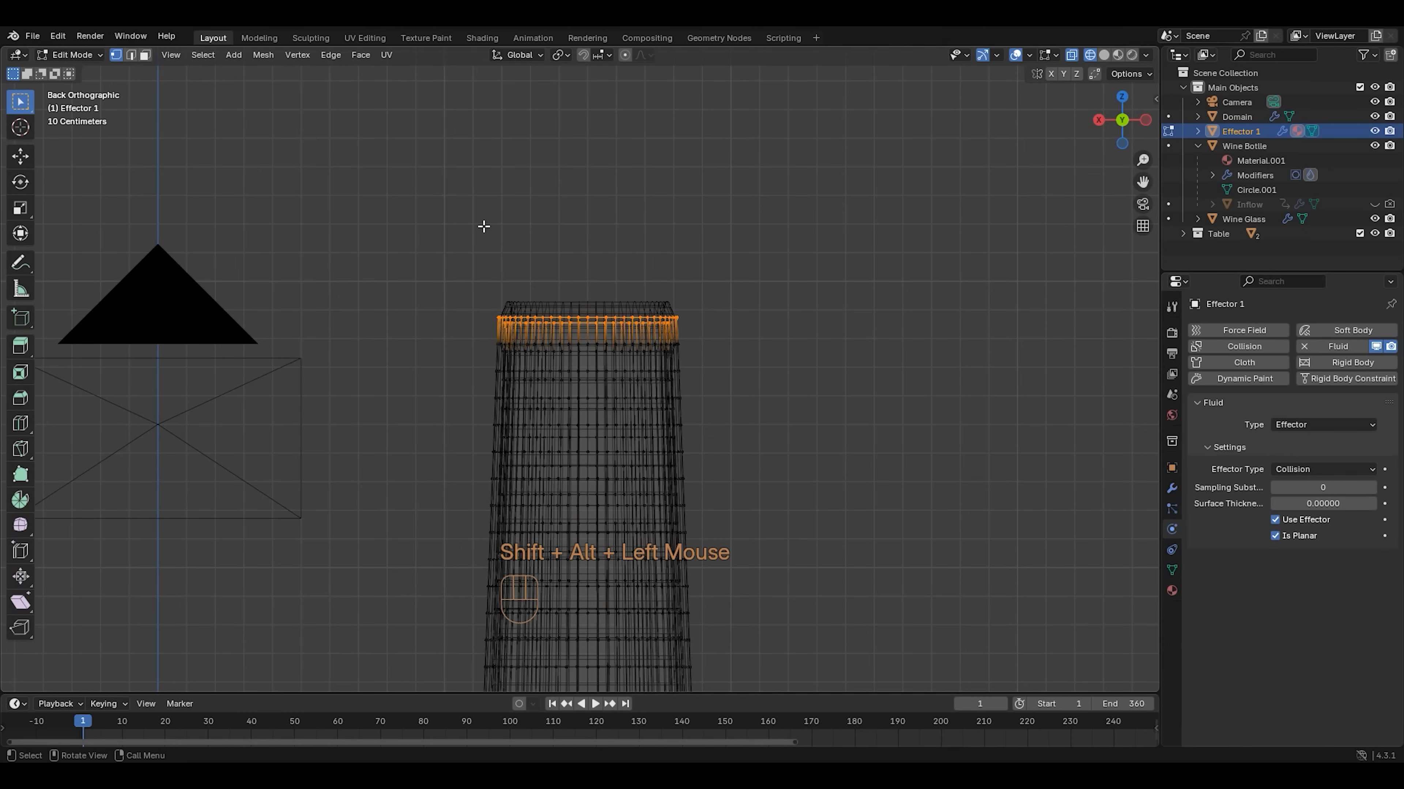
{"action": "left_click", "coordinate": [330, 54]}
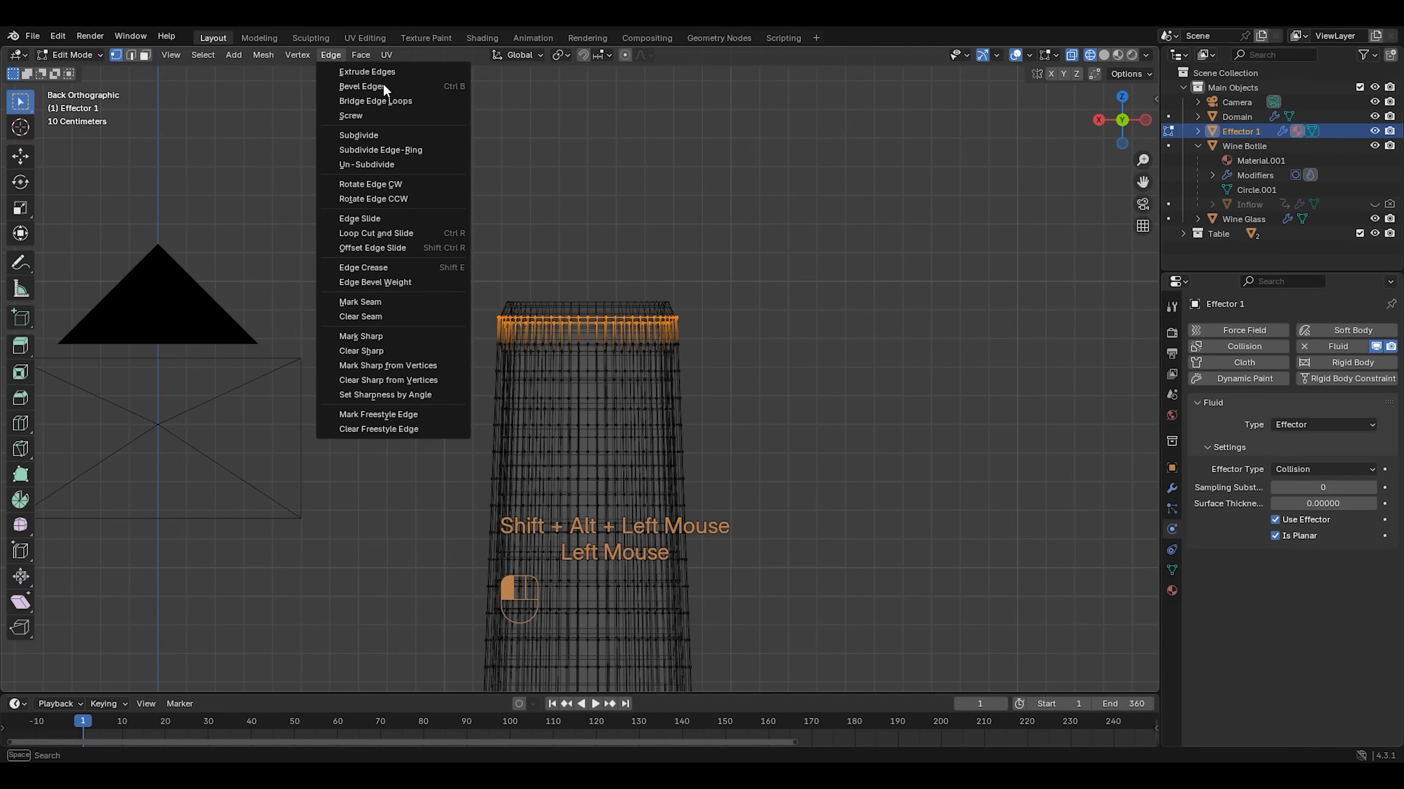
{"action": "left_click", "coordinate": [421, 101]}
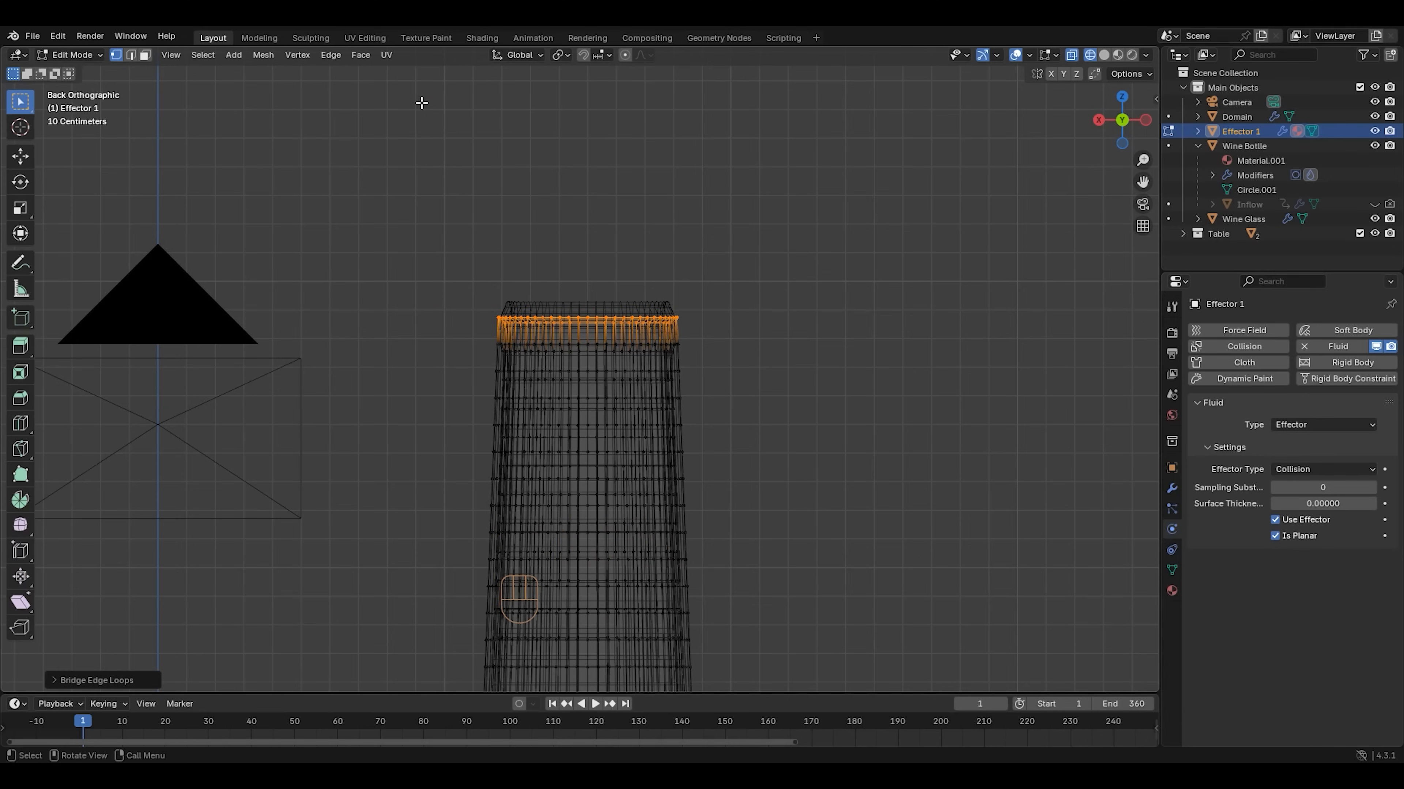
{"action": "left_click", "coordinate": [1142, 204]}
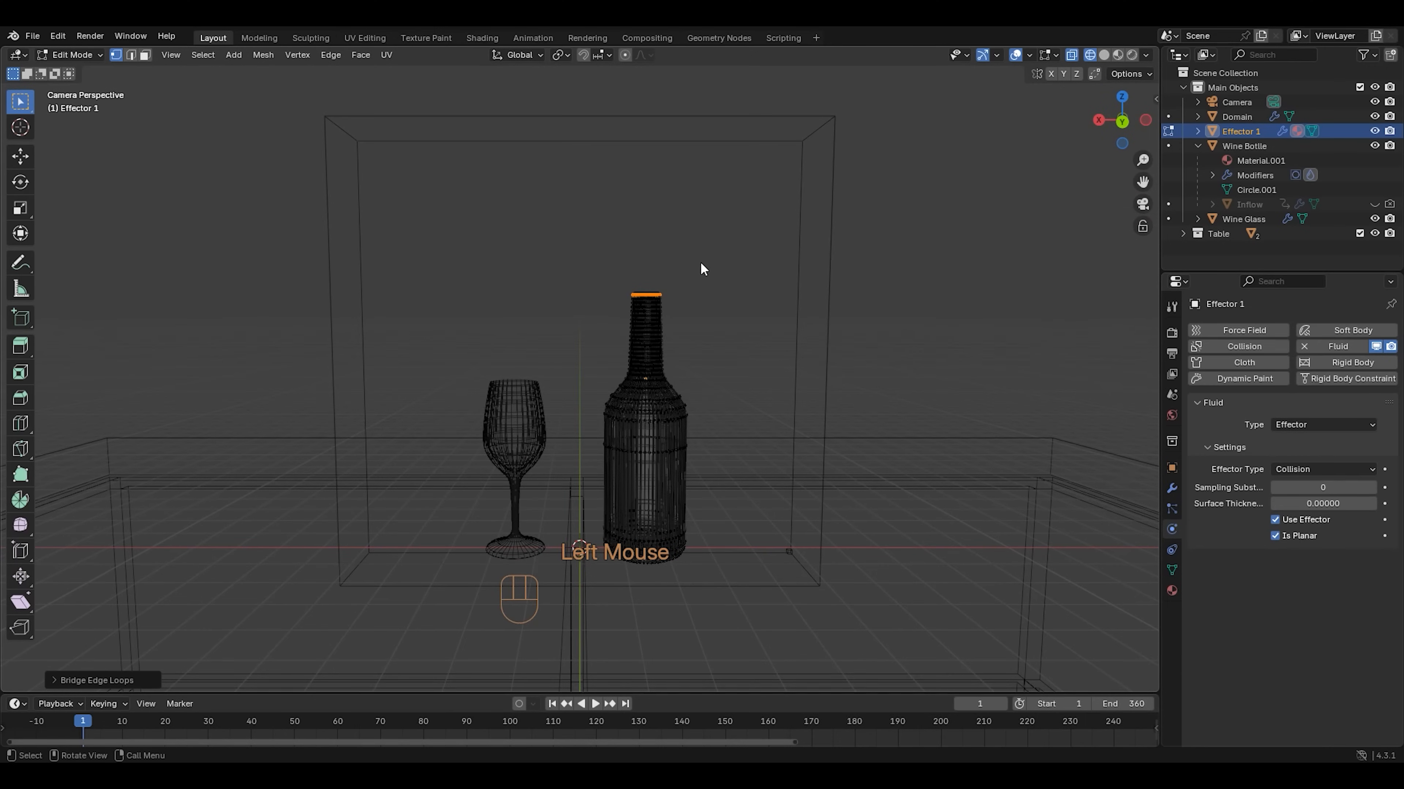
{"action": "key", "text": "Tab"}
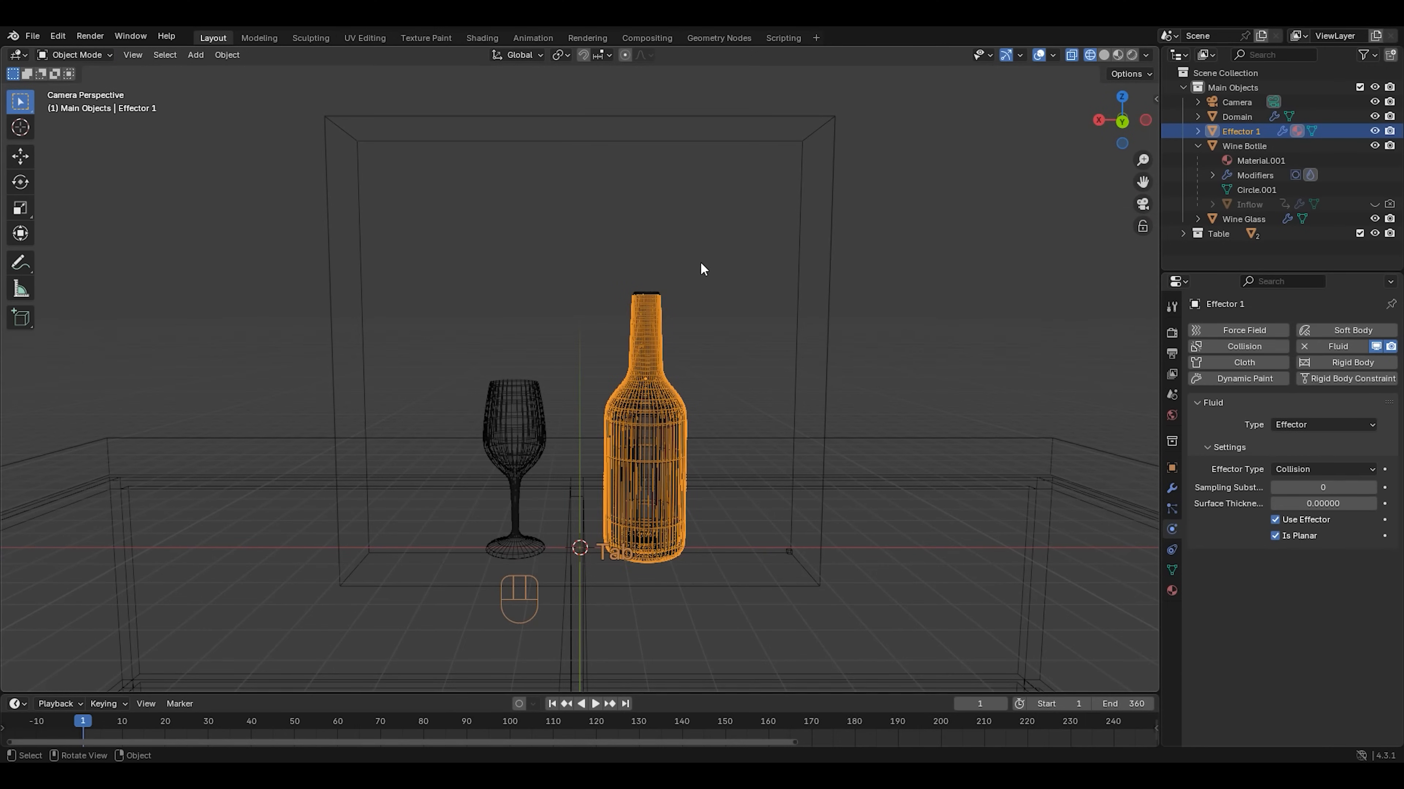
Remove the fluid physics from the Wine Bottle object
{"action": "left_click", "coordinate": [1333, 145]}
{"action": "left_click", "coordinate": [1305, 347]}
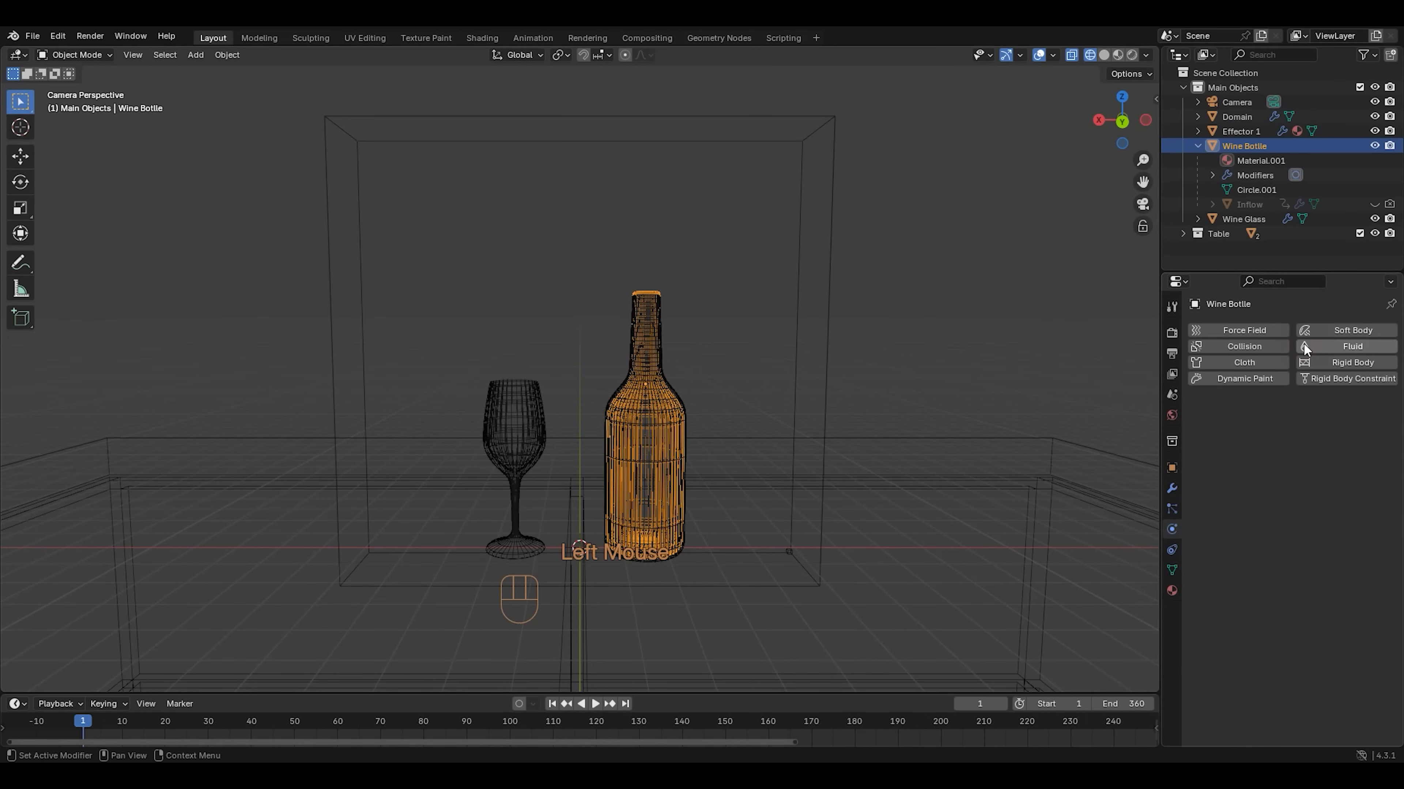
Parent Effector 1 to the Wine Bottle with Keep Transform, and hide Effector 1 in both the viewport and renders
{"action": "left_click", "coordinate": [1328, 133]}
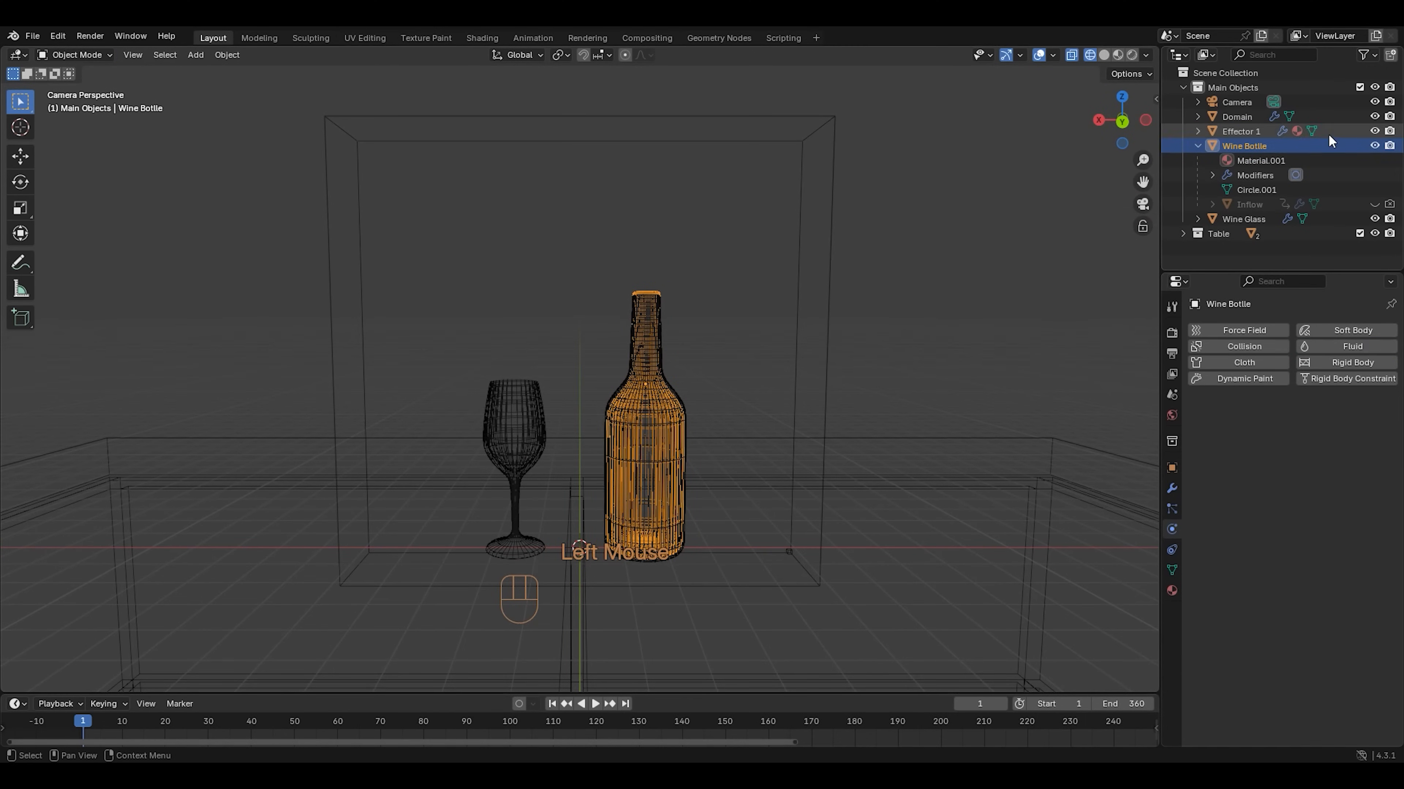
{"action": "left_click", "coordinate": [1338, 146], "text": "ctrl"}
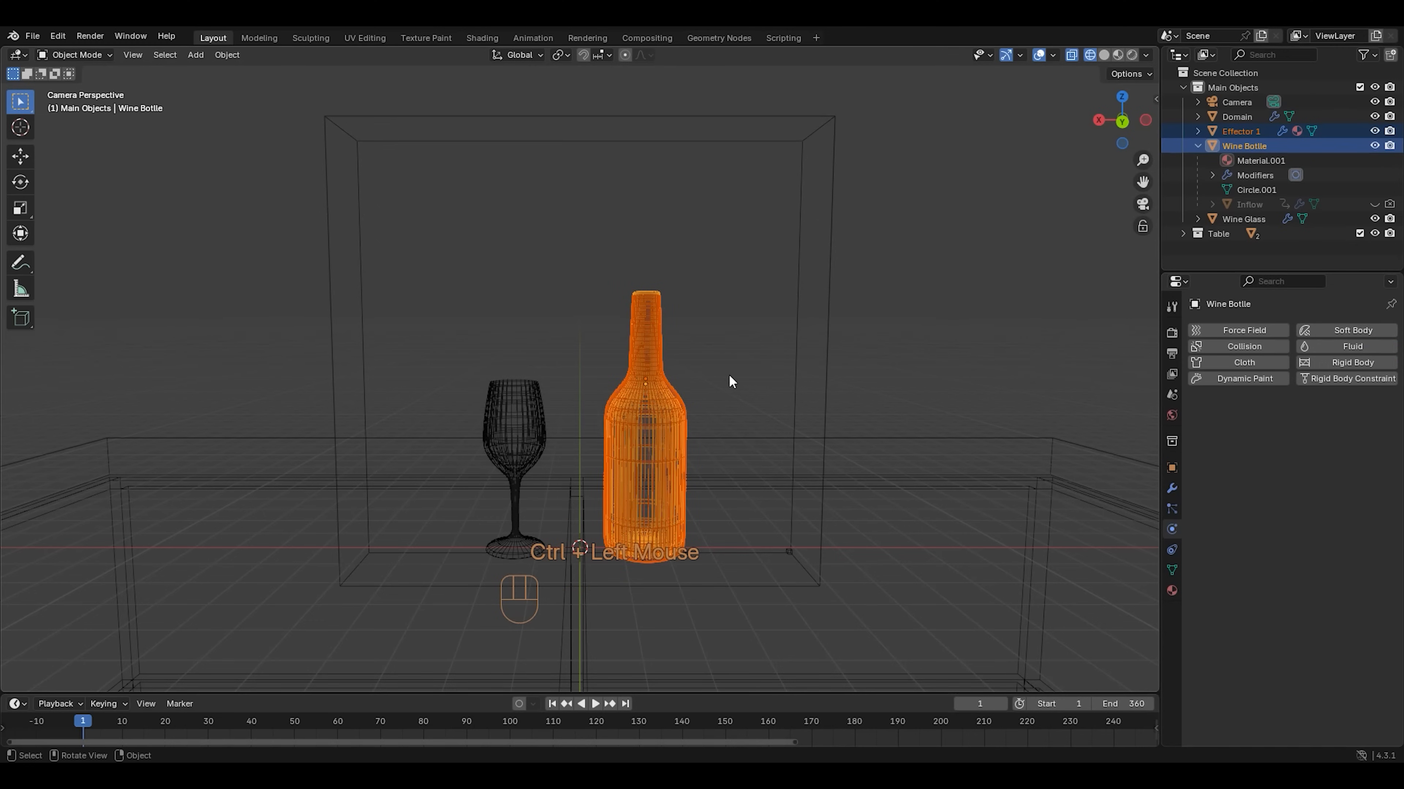
{"action": "key", "text": "ctrl+p"}
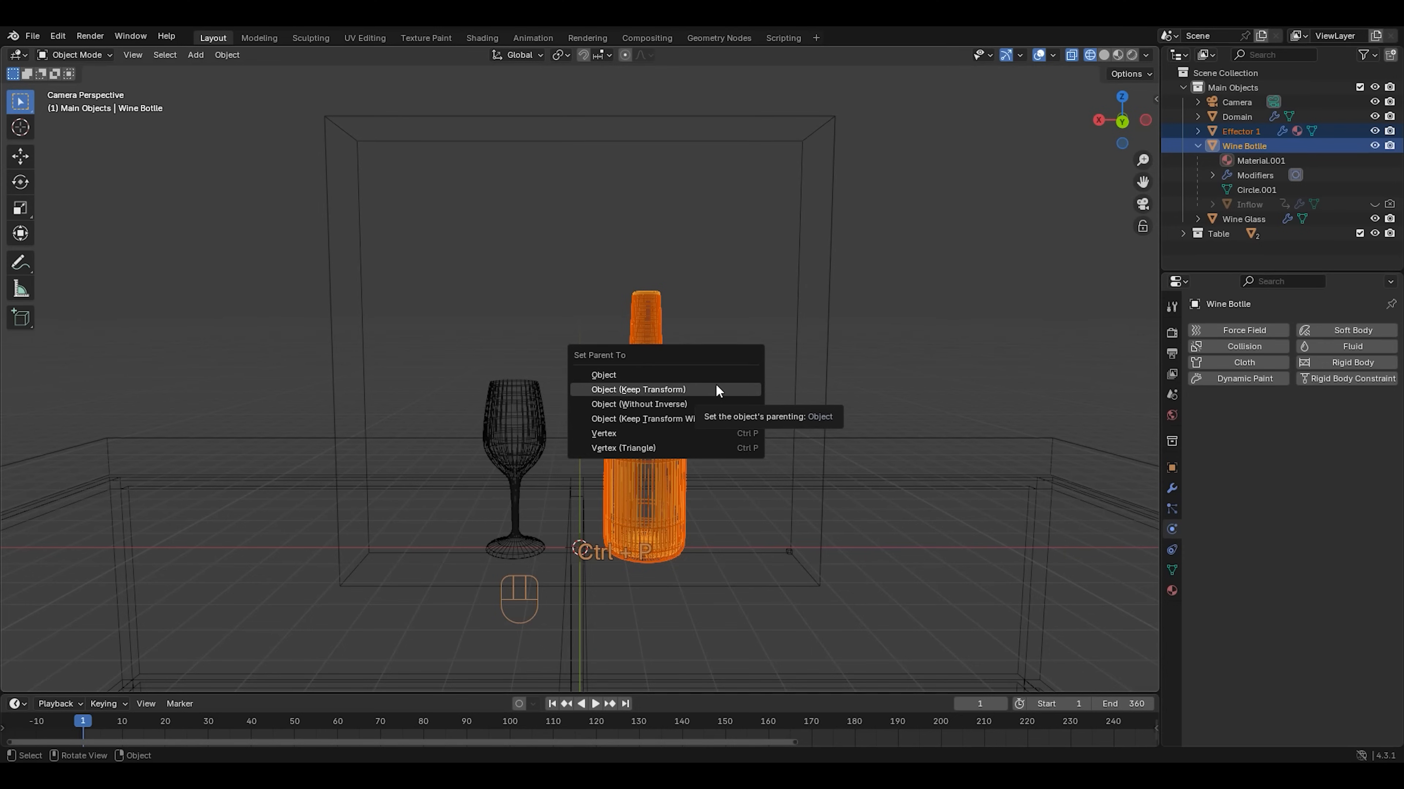
{"action": "left_click", "coordinate": [717, 391]}
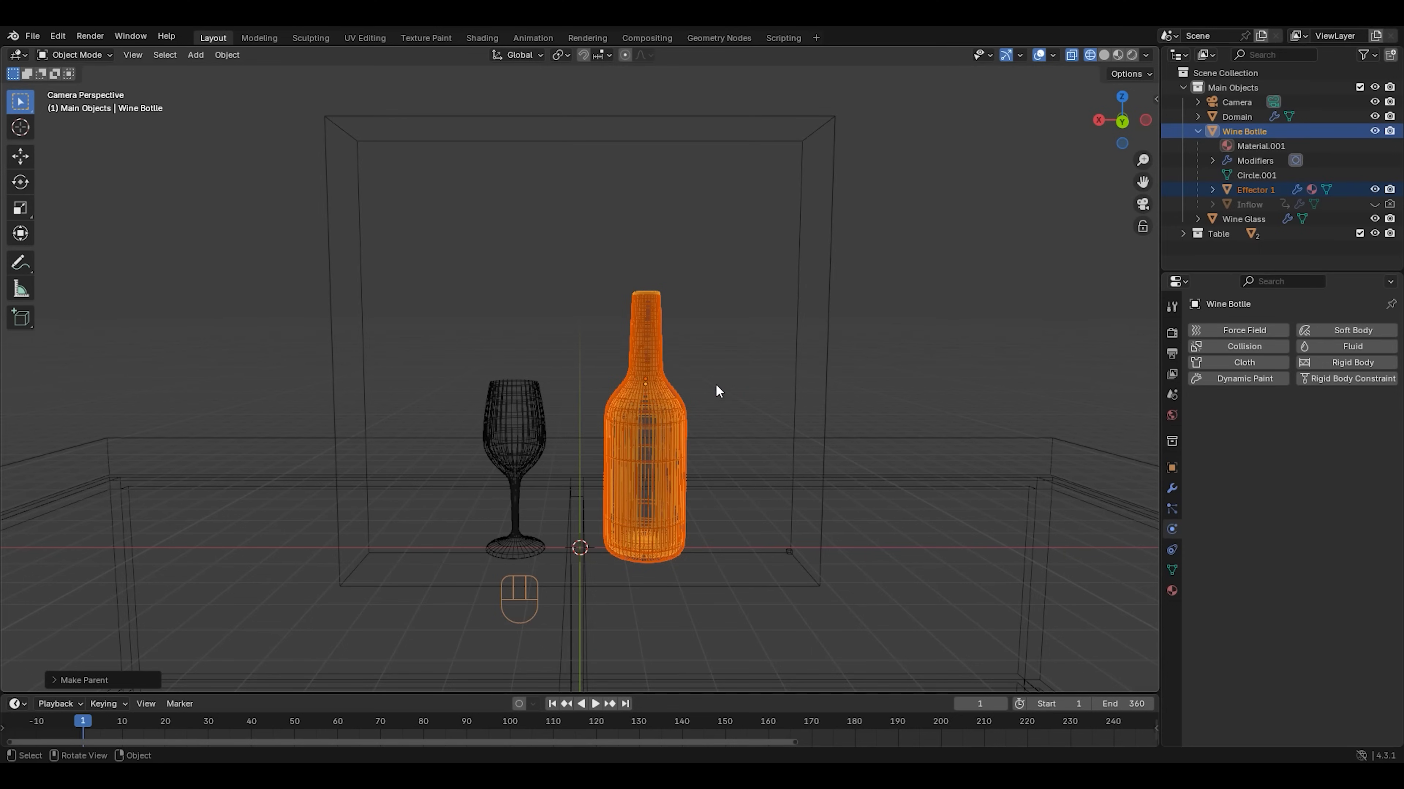
{"action": "left_click", "coordinate": [1375, 190]}
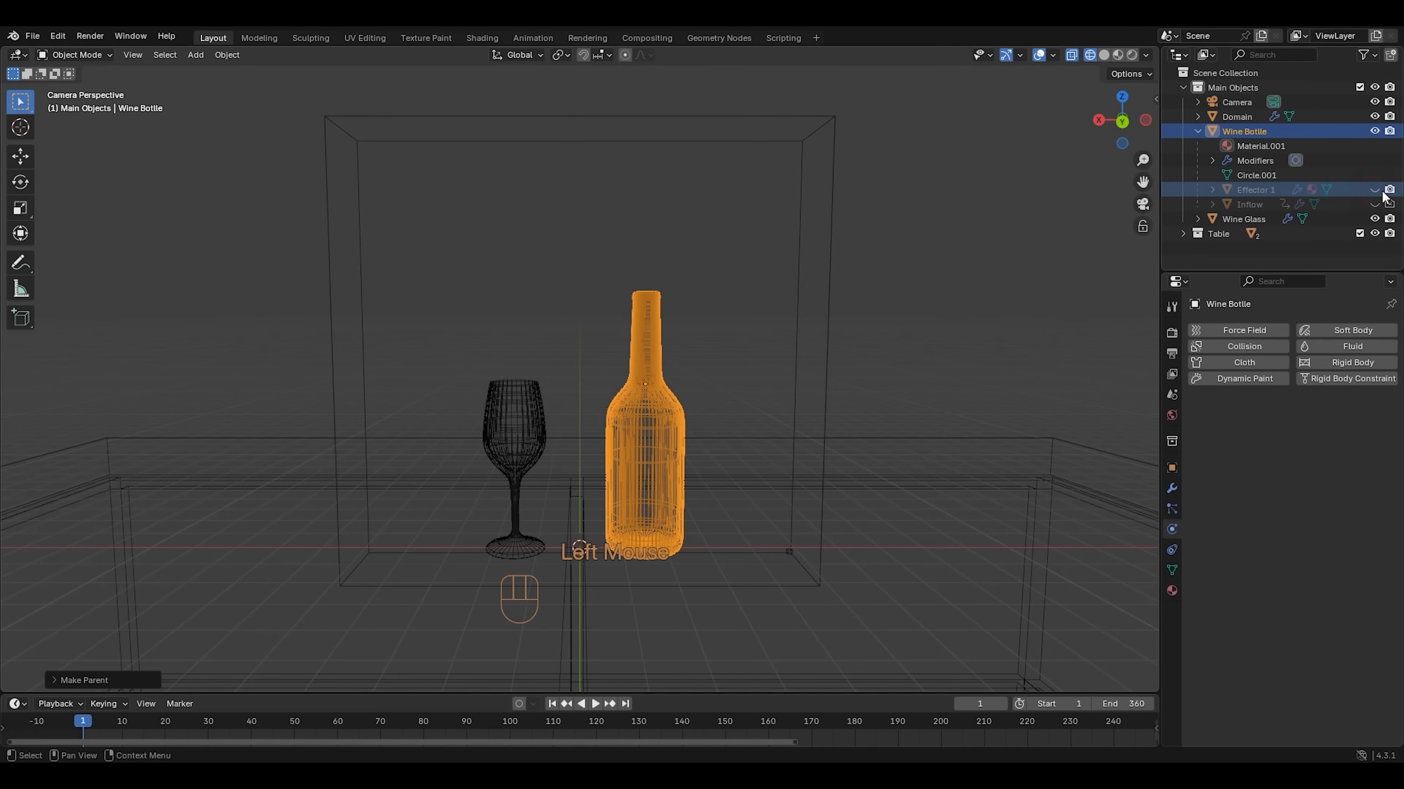
{"action": "left_click", "coordinate": [1389, 190]}
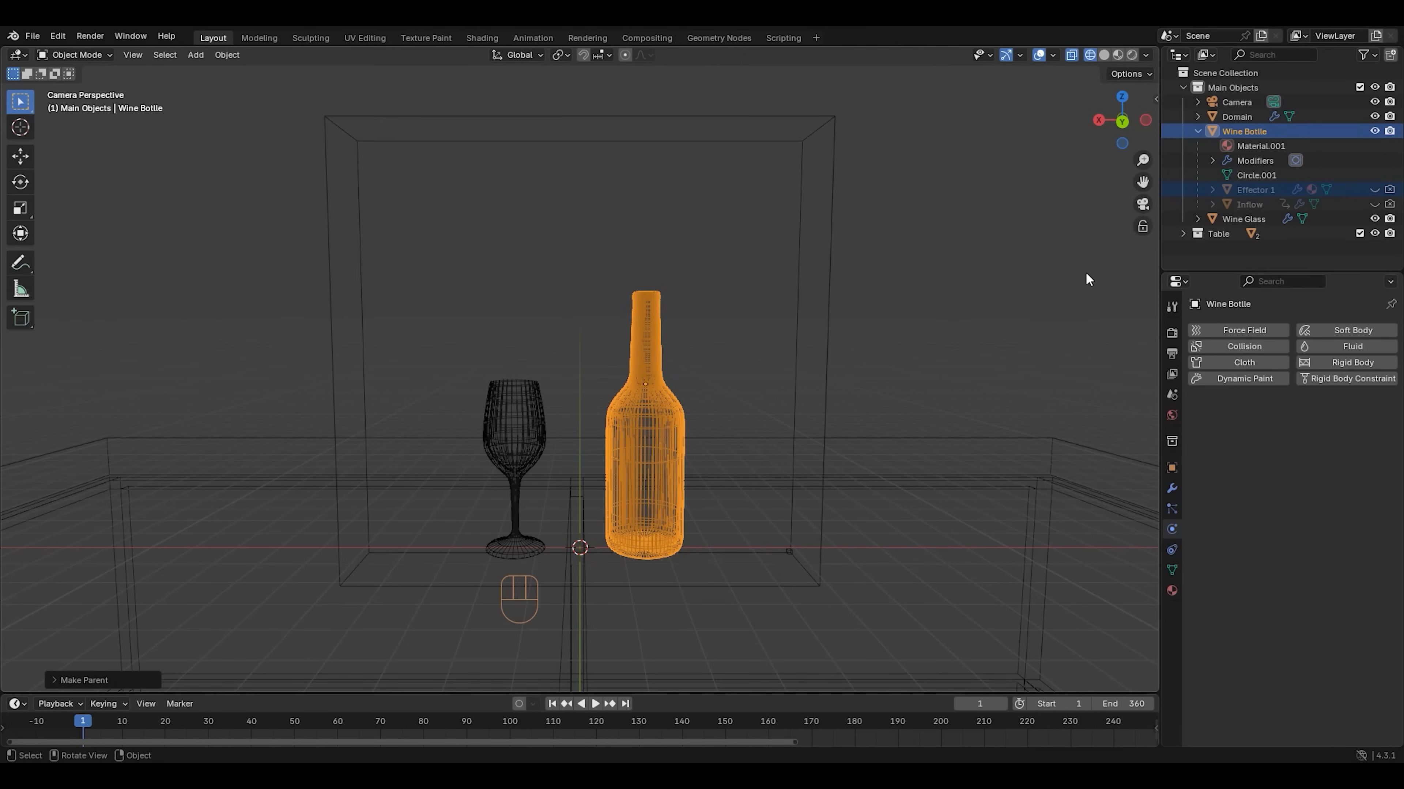
At frame 90, move the Wine Bottle up 1.5 m along the Z axis and 0.7 m along the X axis
{"action": "left_click", "coordinate": [996, 702]}
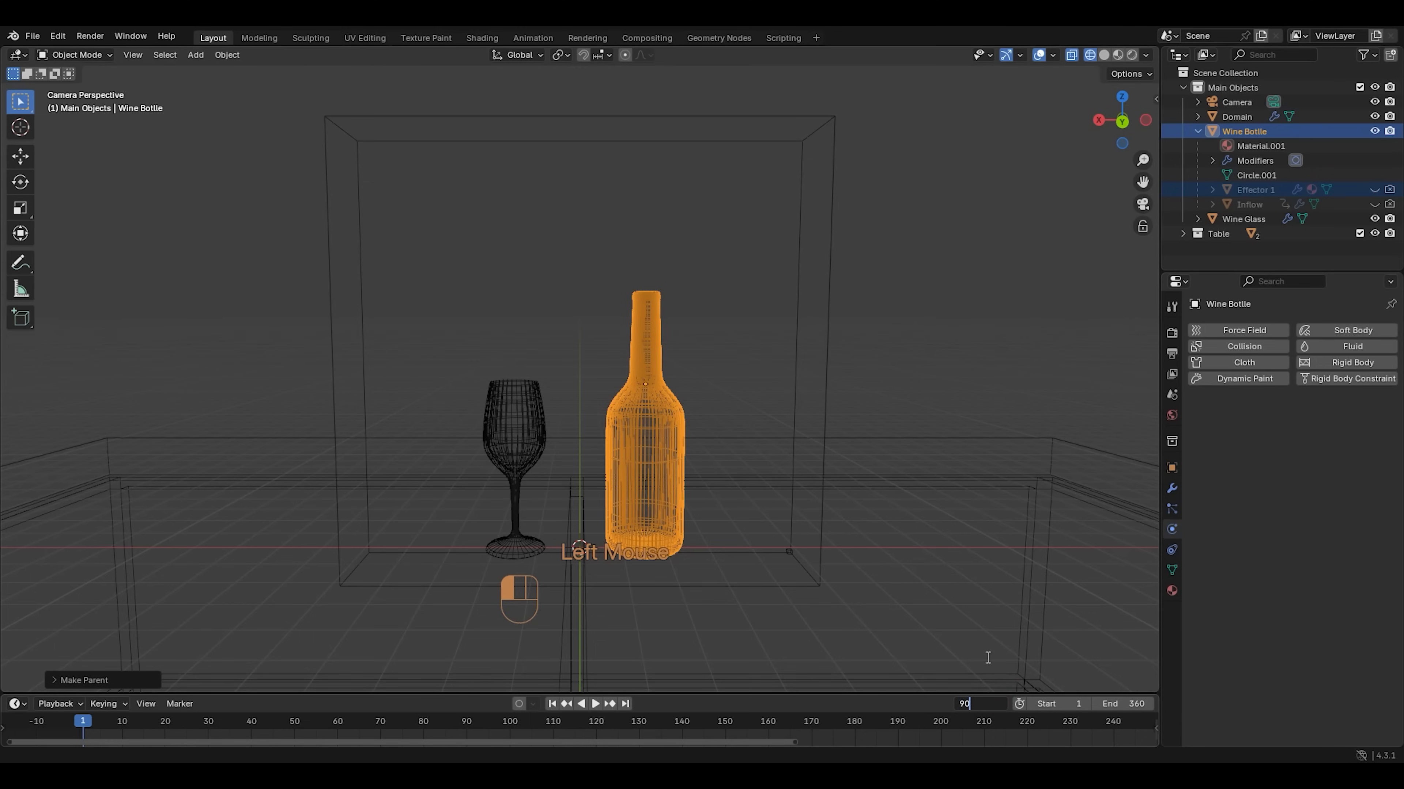
{"action": "key", "text": "Return"}
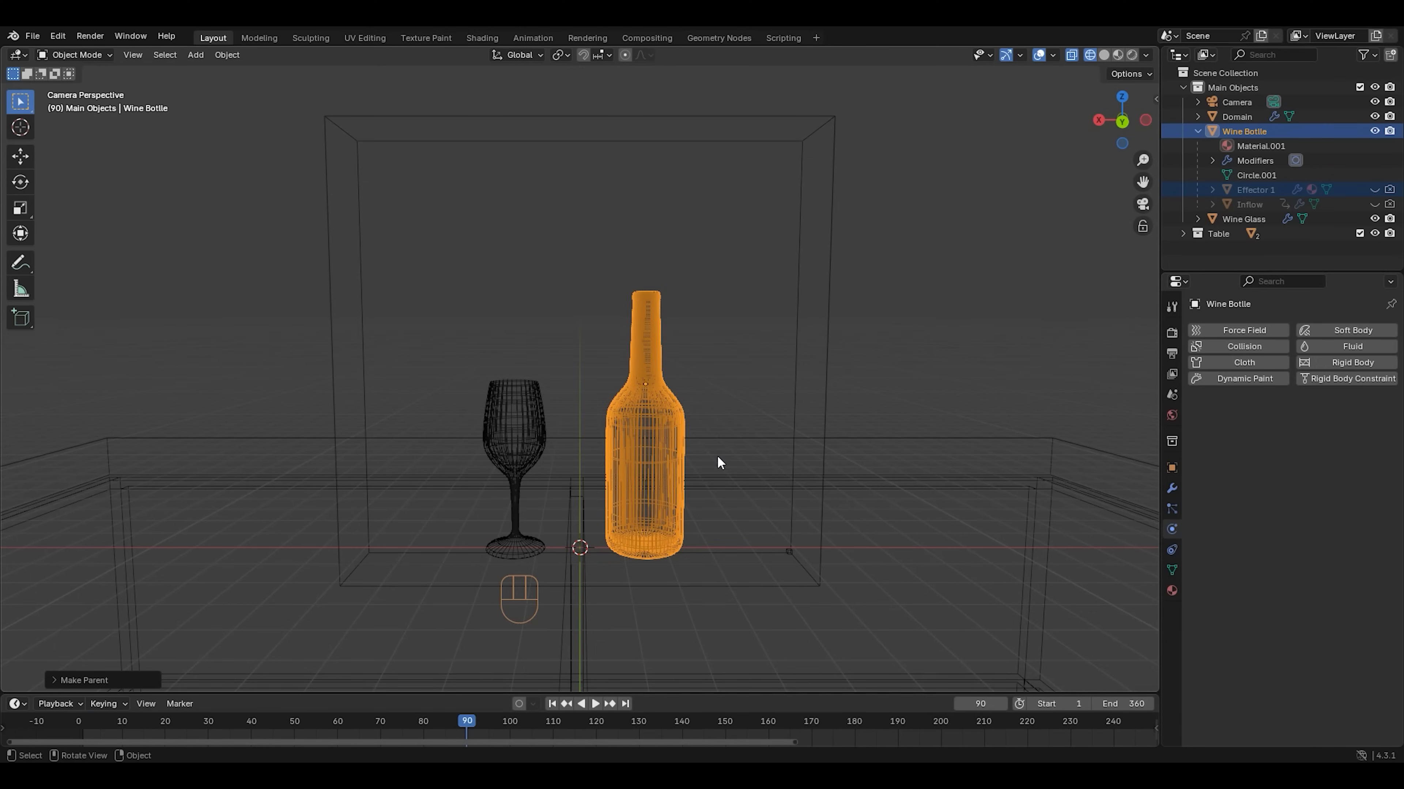
{"action": "key", "text": "g"}
{"action": "key", "text": "z"}
{"action": "key", "text": "1"}
{"action": "key", "text": "period"}
{"action": "key", "text": "5"}
{"action": "key", "text": "Return"}
{"action": "key", "text": "g"}
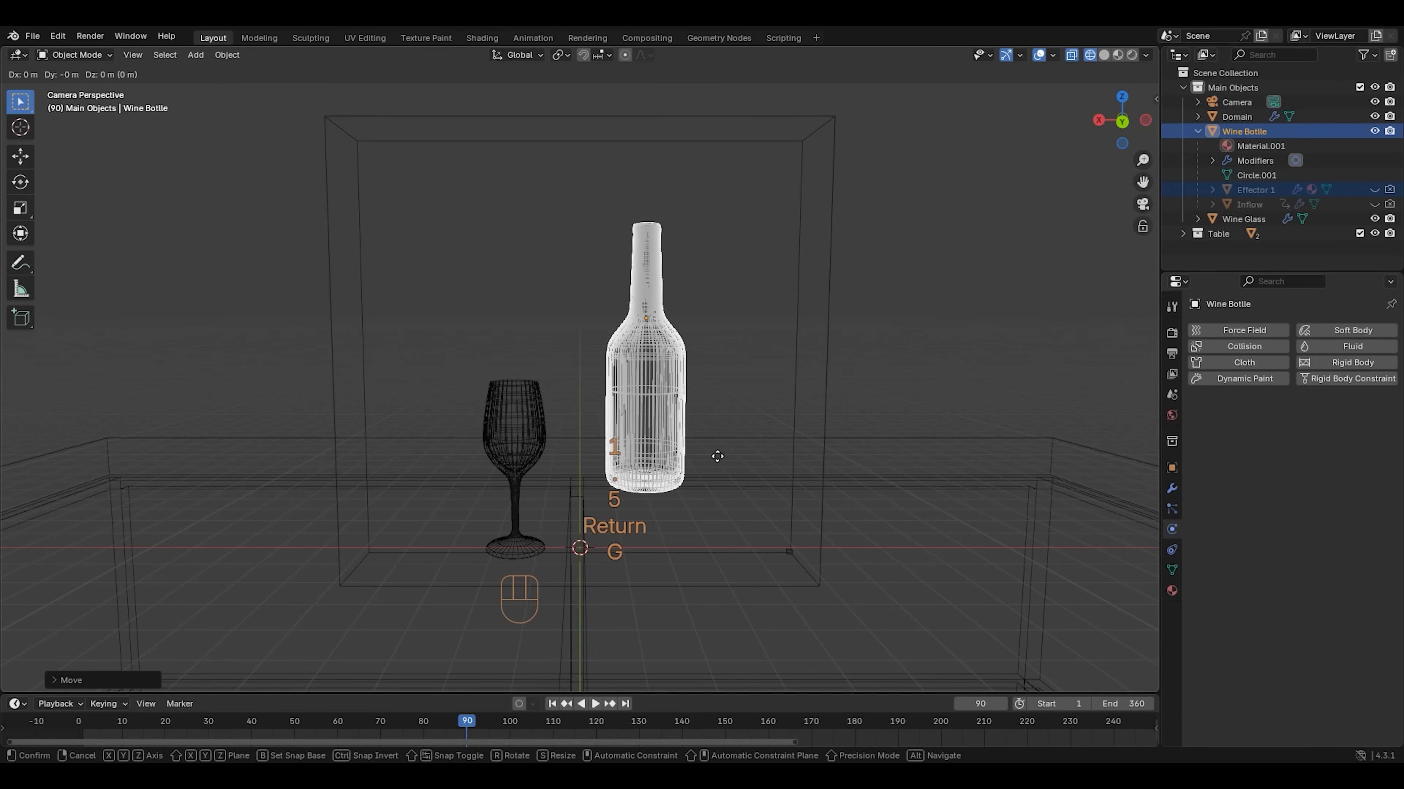
{"action": "key", "text": "x"}
{"action": "key", "text": "0"}
{"action": "key", "text": "period"}
{"action": "key", "text": "7"}
{"action": "key", "text": "Return"}
Rotate the Wine Bottle 80° about the Y axis and insert a keyframe at frame 90
{"action": "key", "text": "r"}
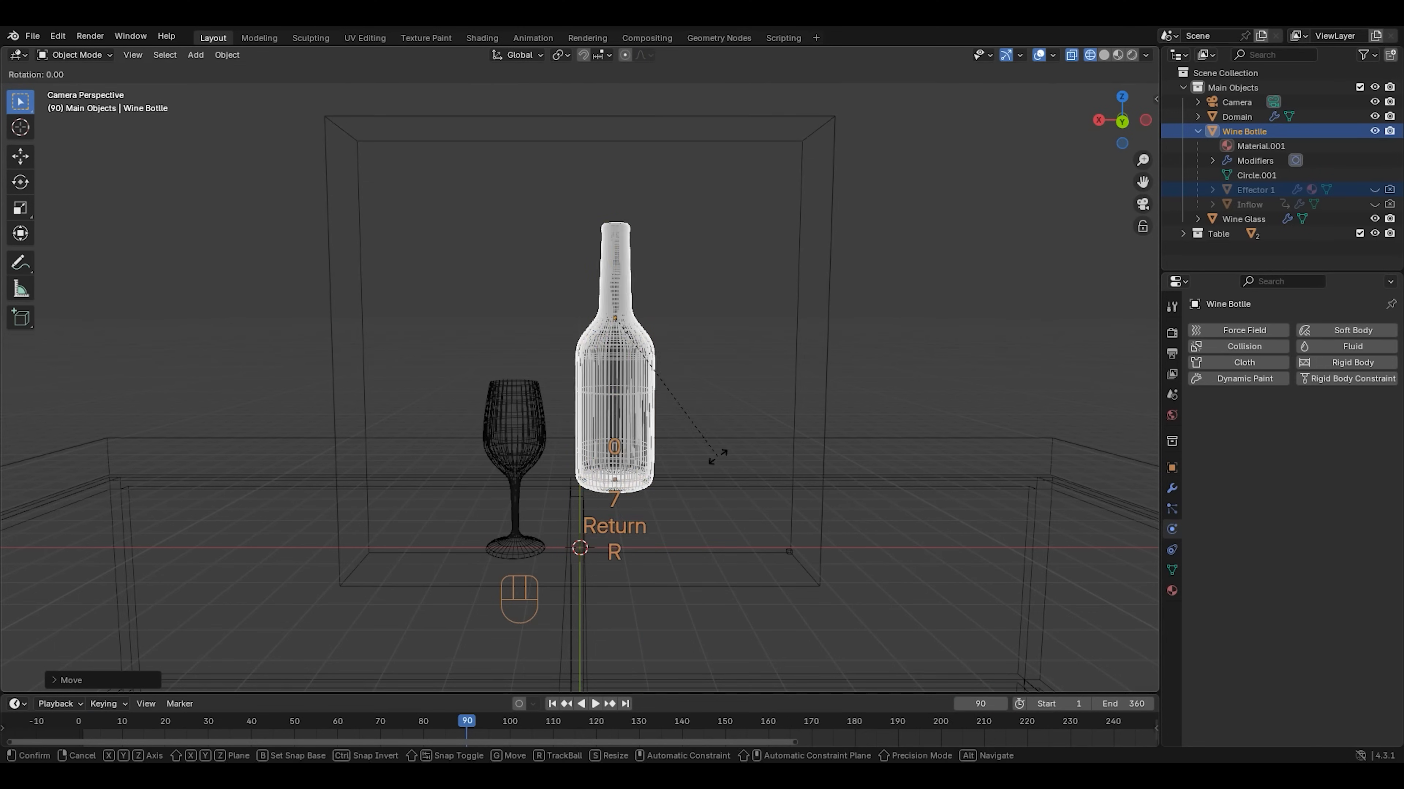
{"action": "key", "text": "y"}
{"action": "key", "text": "8"}
{"action": "key", "text": "0"}
{"action": "key", "text": "Return"}
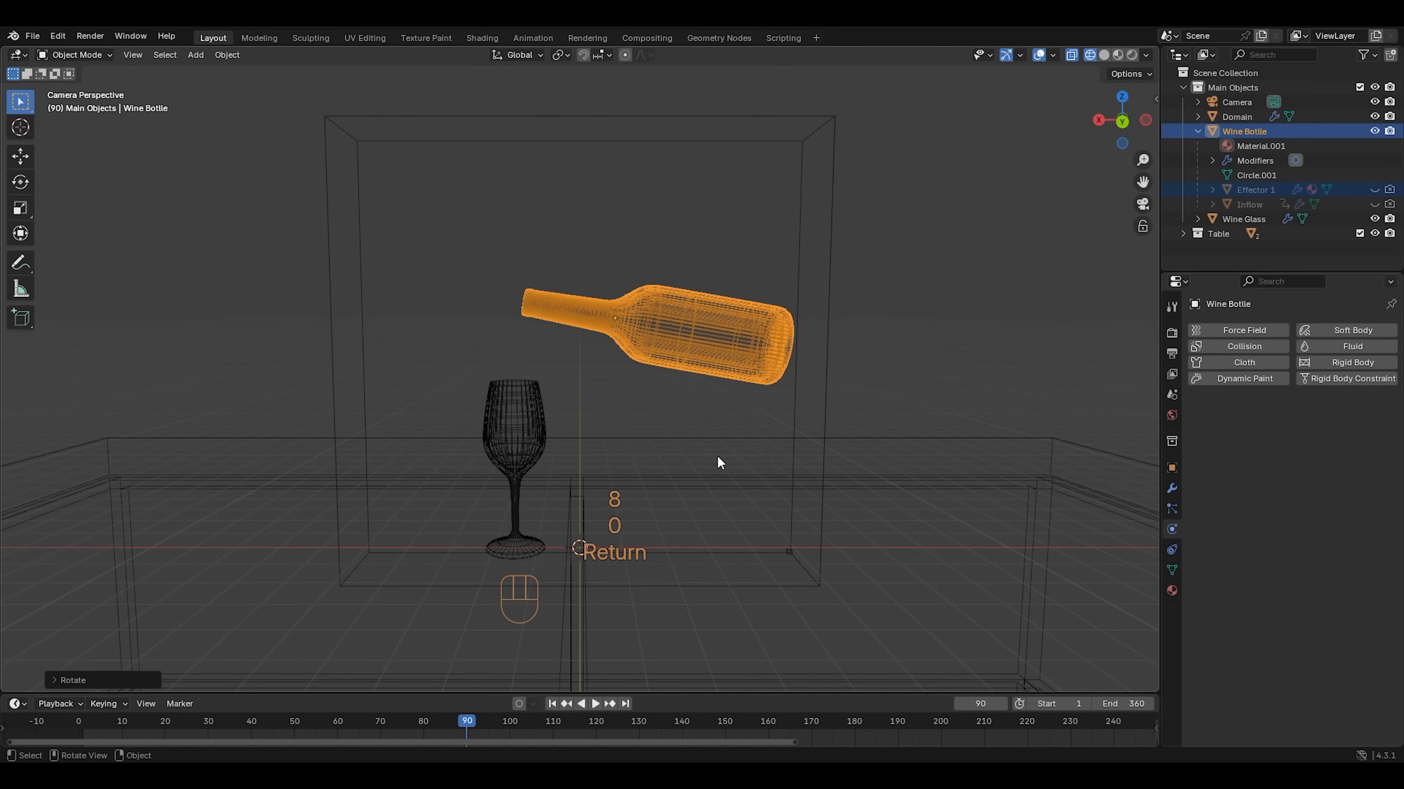
{"action": "key", "text": "i"}
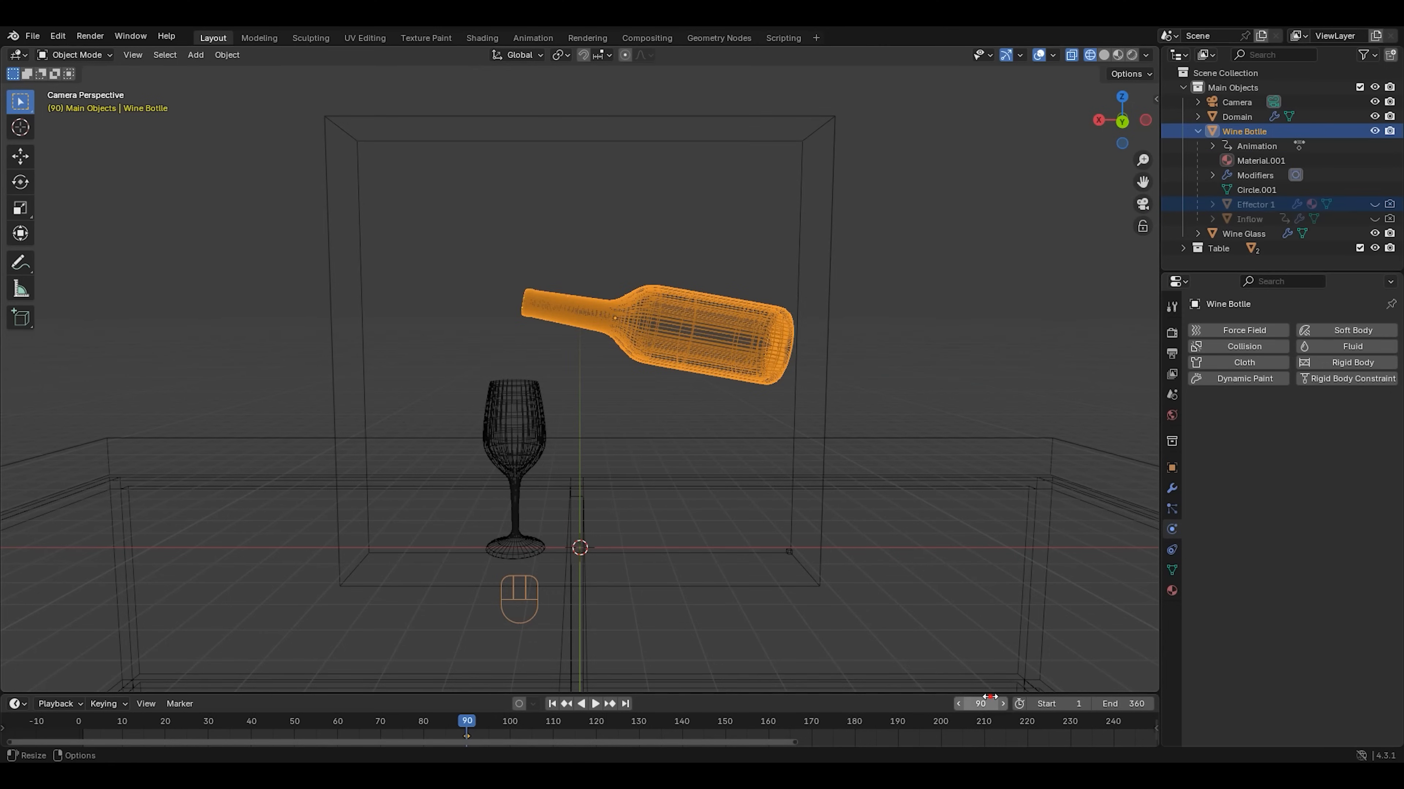
At frame 150, rotate the Wine Bottle 30° about the Y axis and insert a keyframe
{"action": "left_click", "coordinate": [980, 703]}
{"action": "type", "text": "150"}
{"action": "key", "text": "Return"}
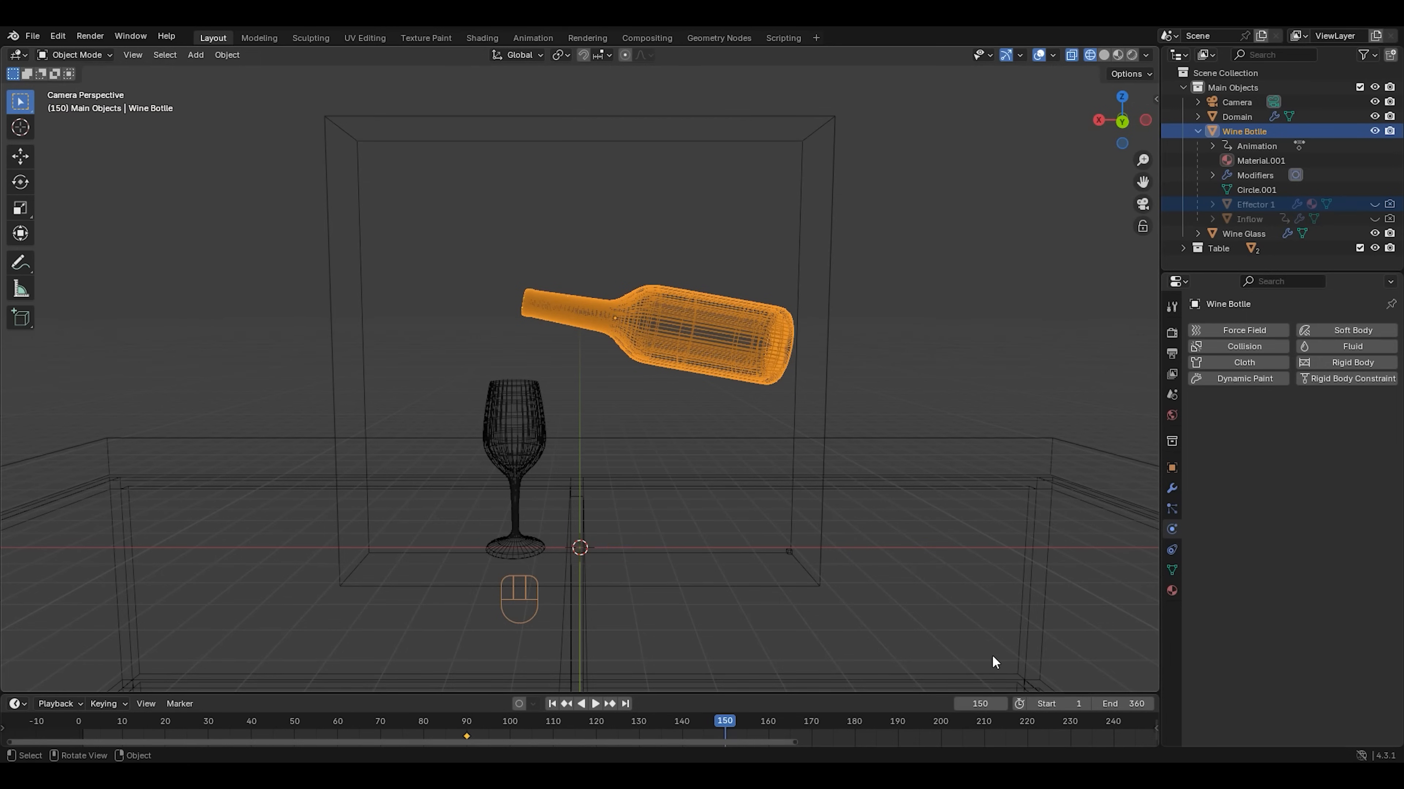
{"action": "type", "text": "ry30"}
{"action": "key", "text": "Return"}
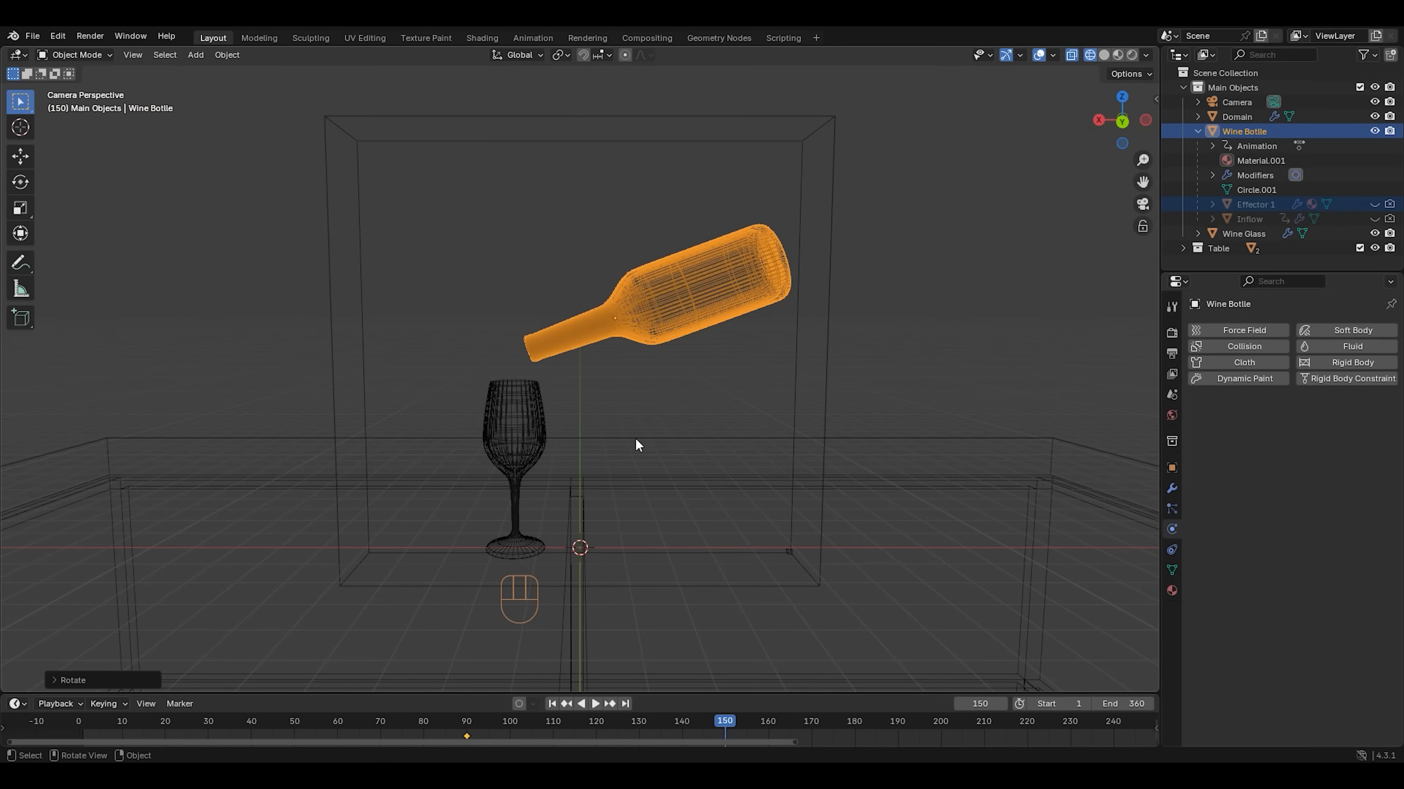
{"action": "key", "text": "i"}
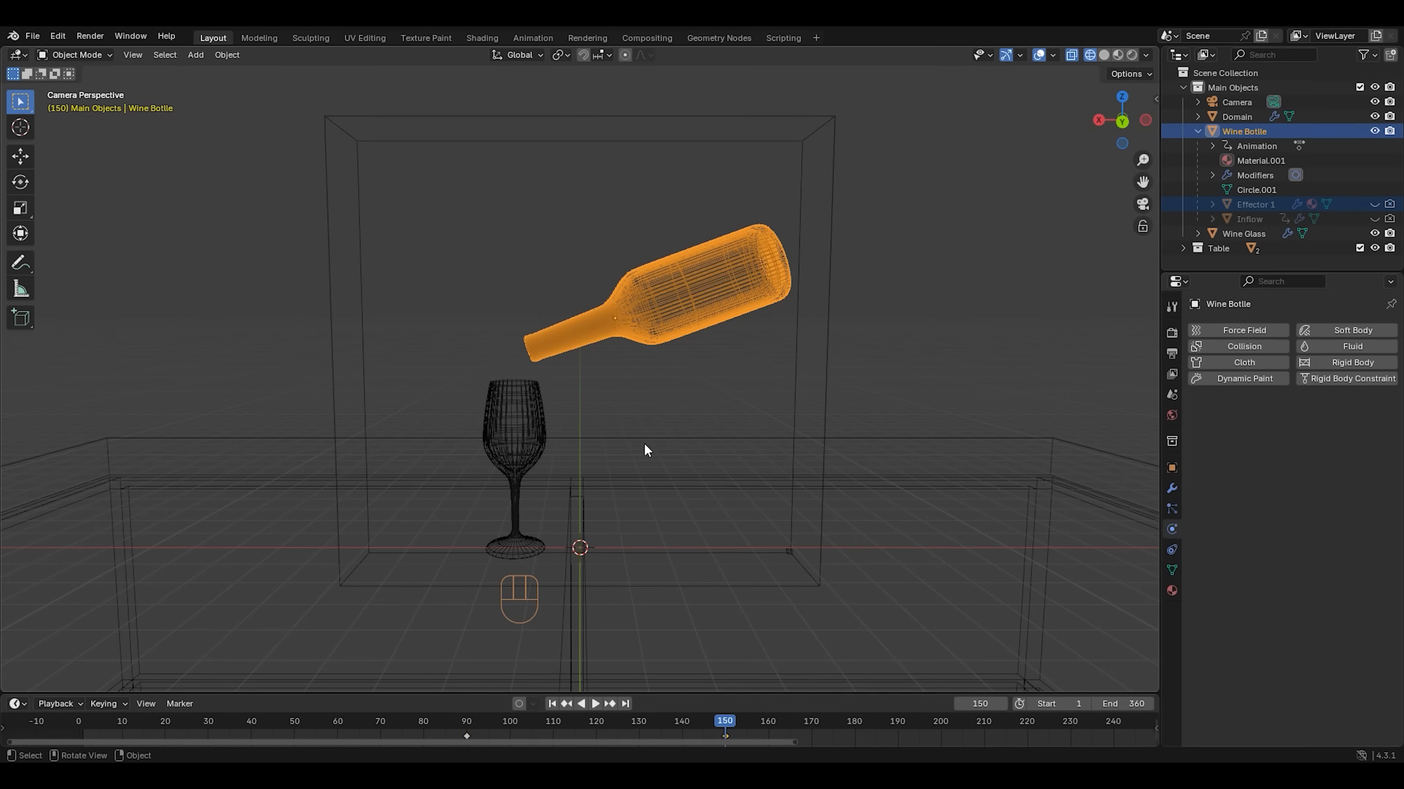
Insert a keyframe at frame 240 that holds the Wine Bottle's tilted pouring pose
{"action": "left_click", "coordinate": [980, 704]}
{"action": "type", "text": "240"}
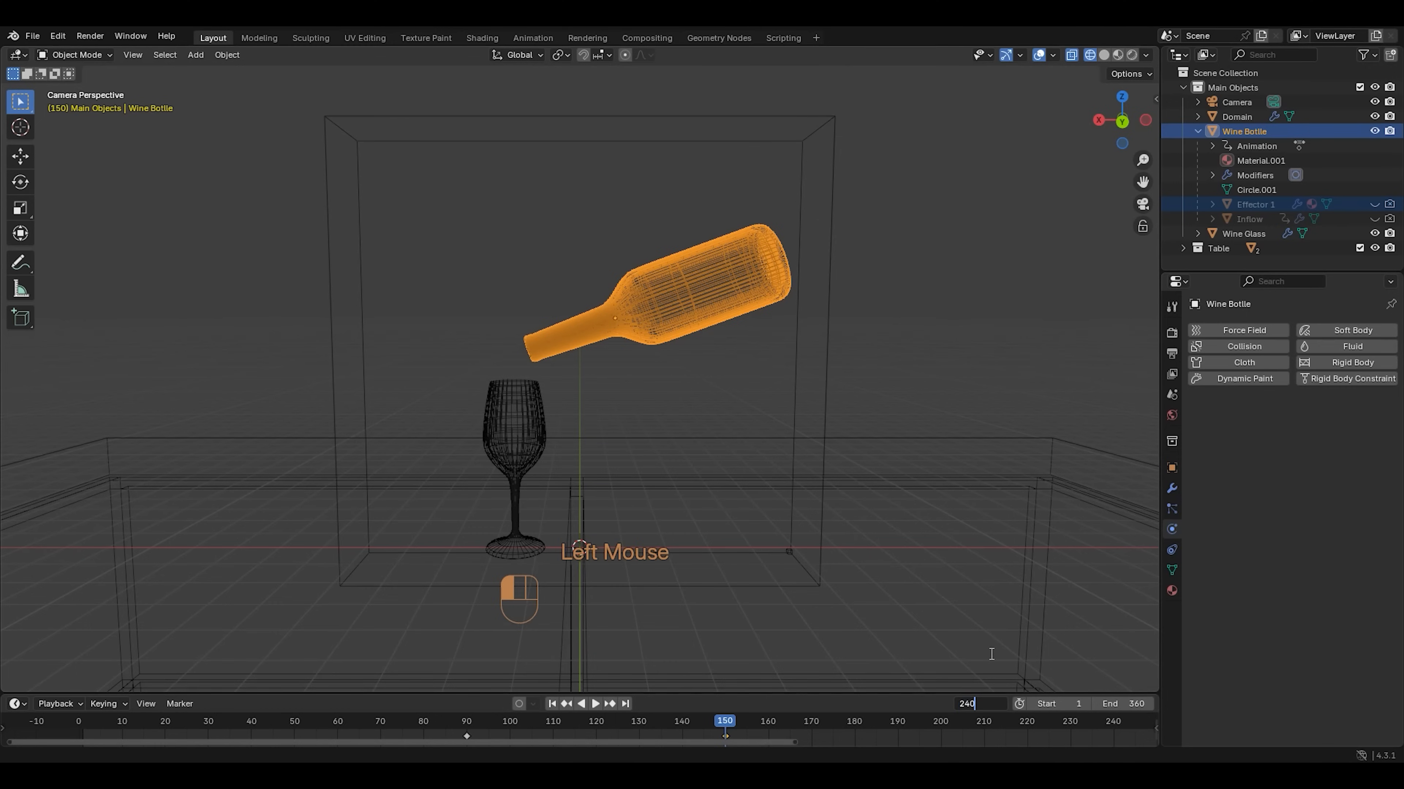
{"action": "key", "text": "Return"}
{"action": "key", "text": "i"}
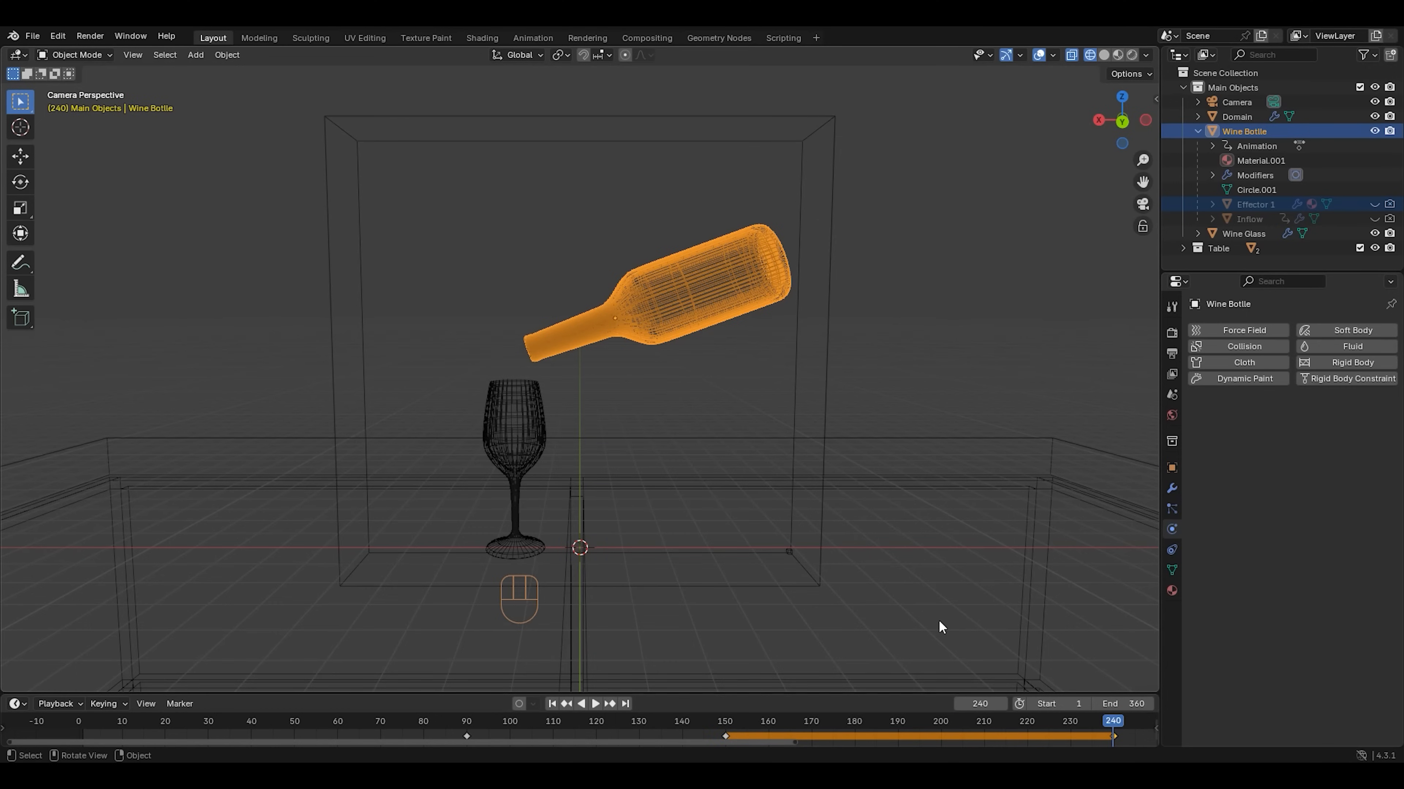
At frame 300, rotate the Wine Bottle -30° about the Y axis and insert a keyframe
{"action": "left_click", "coordinate": [978, 704]}
{"action": "type", "text": "300"}
{"action": "key", "text": "Return"}
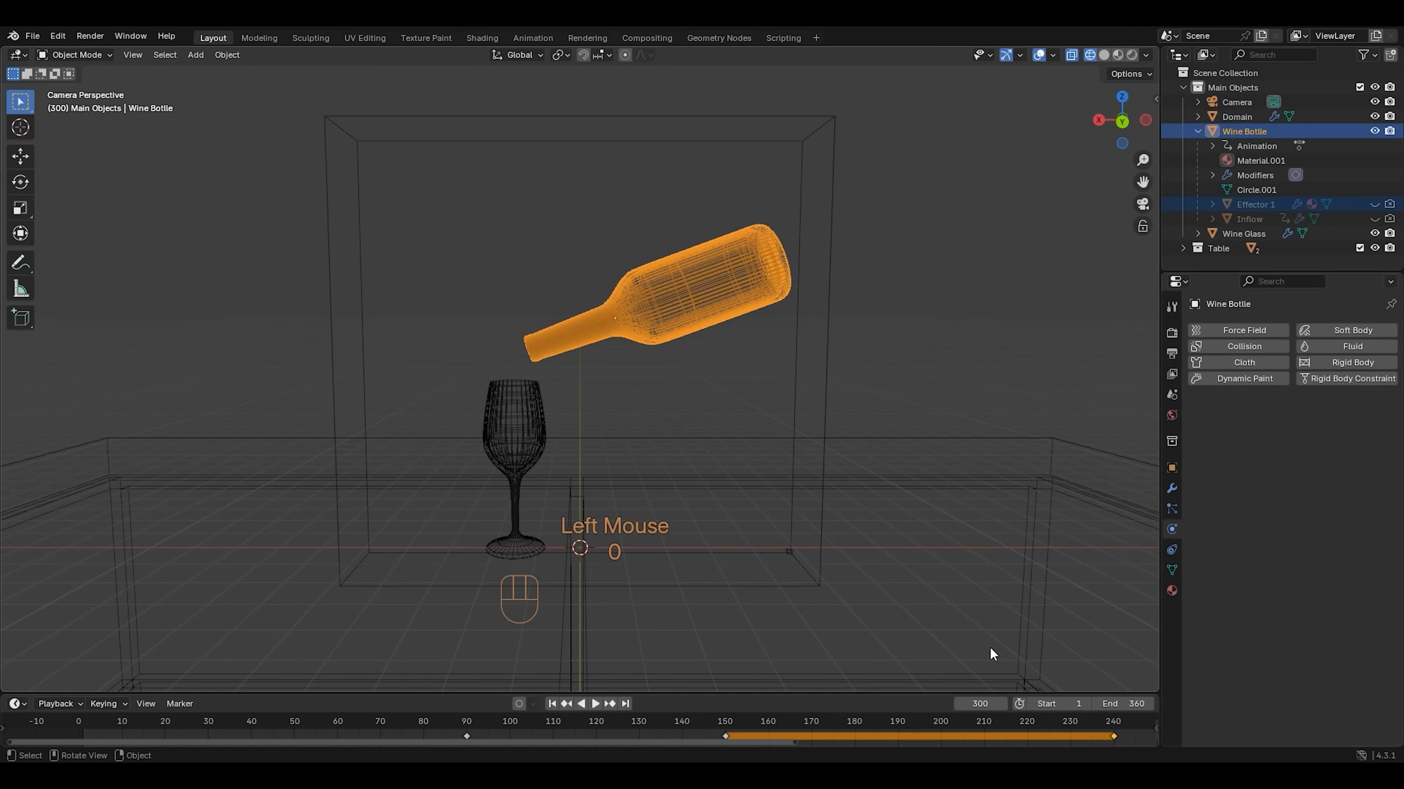
{"action": "type", "text": "r"}
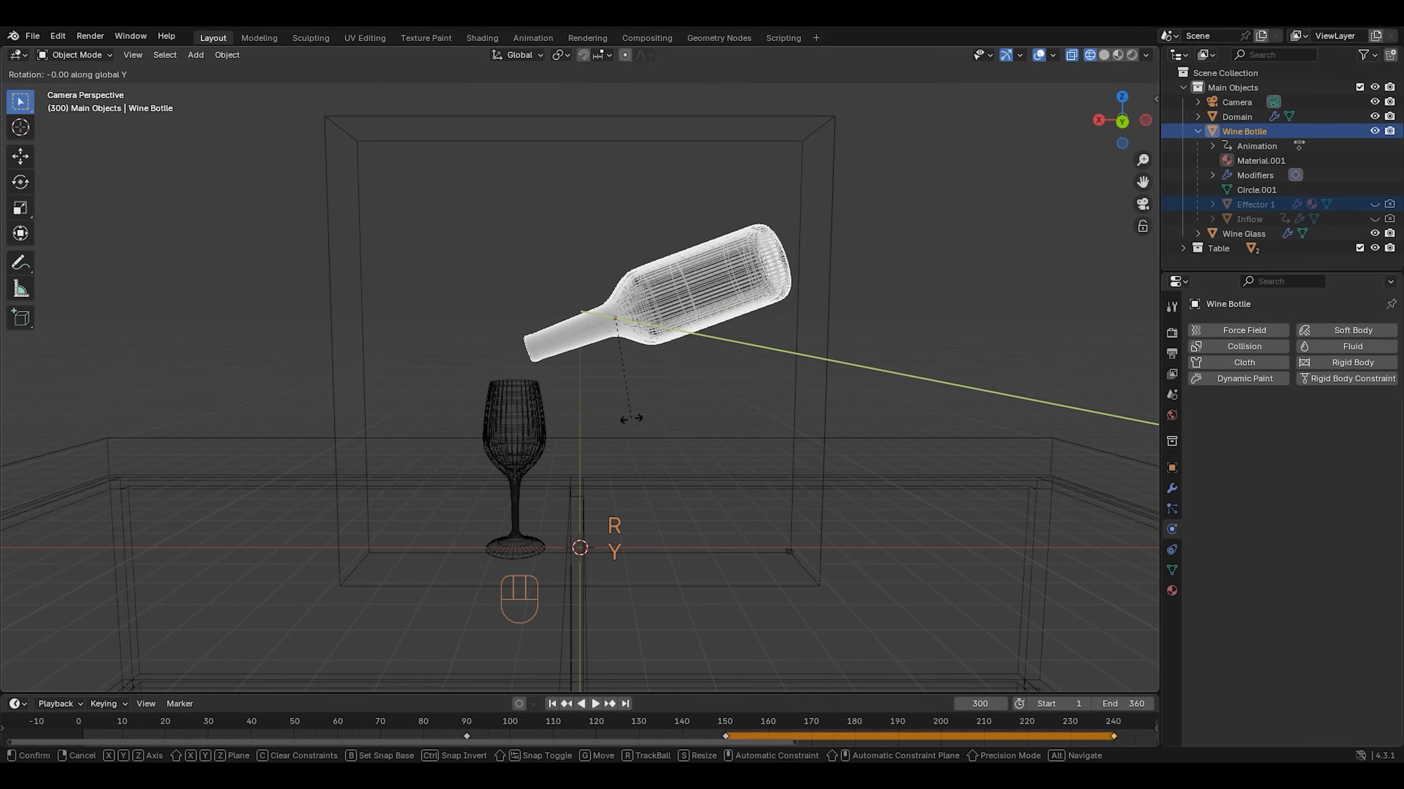
{"action": "type", "text": "y-30"}
{"action": "key", "text": "Return"}
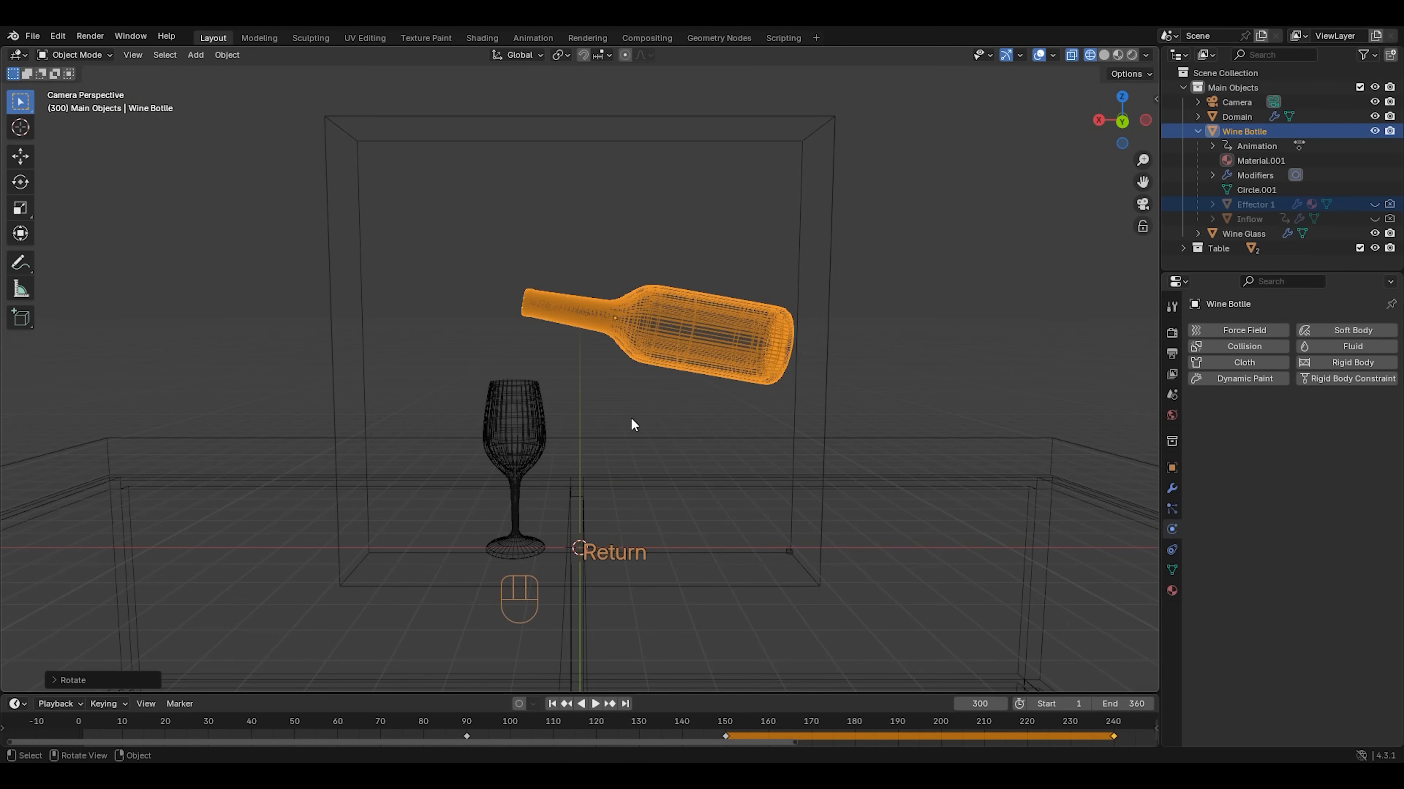
{"action": "key", "text": "i"}
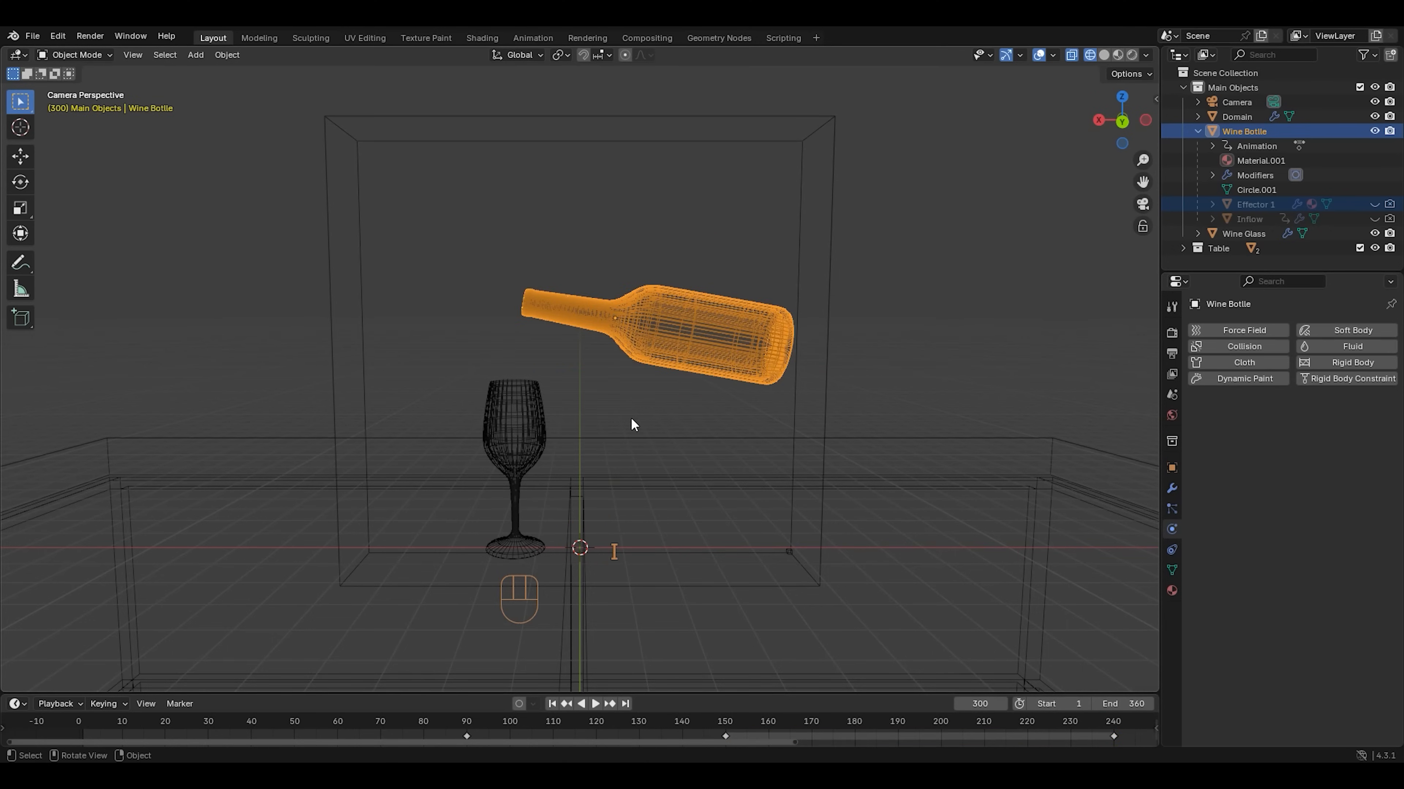
Play the bottle animation from the first frame to review the pouring motion, and stop it at the end
{"action": "left_click", "coordinate": [551, 703]}
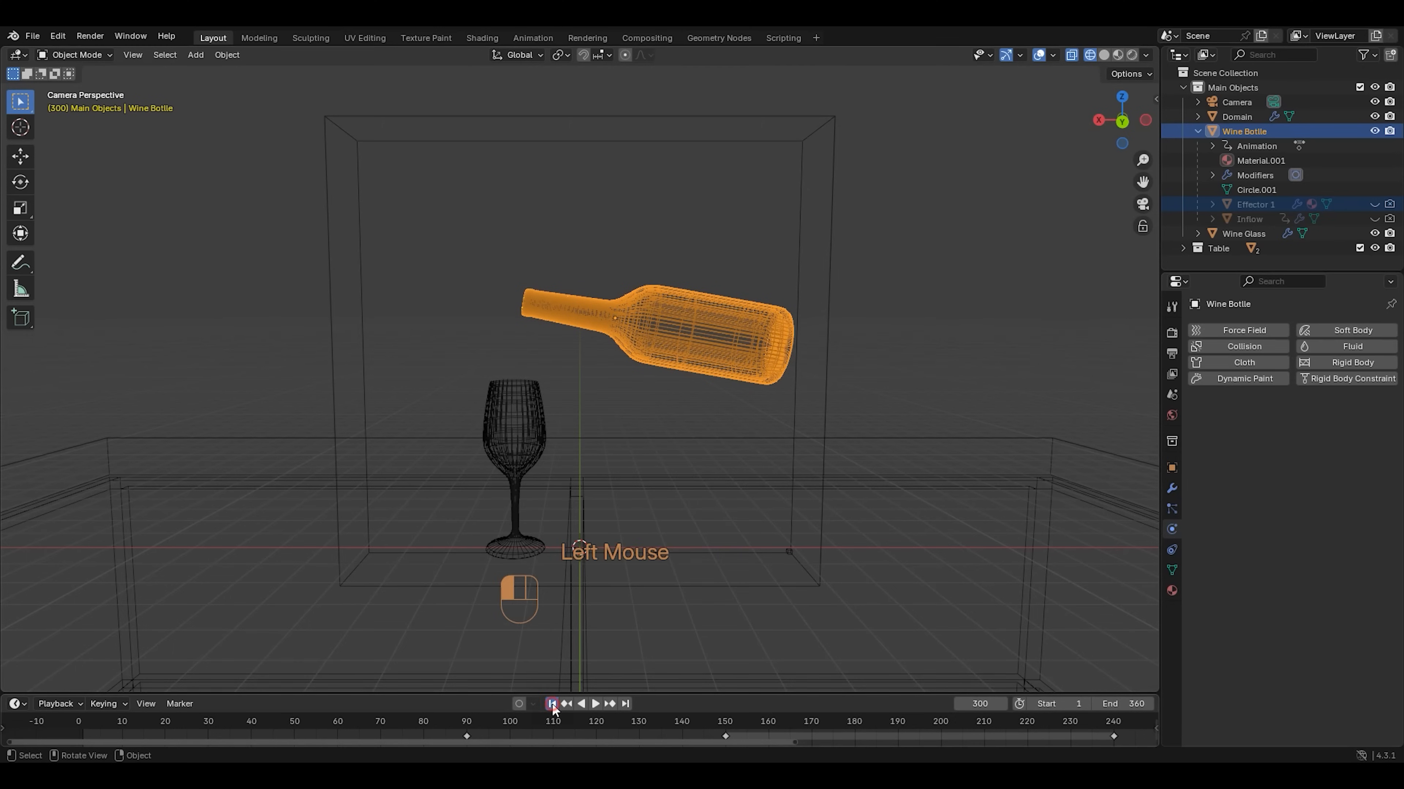
{"action": "key", "text": "space"}
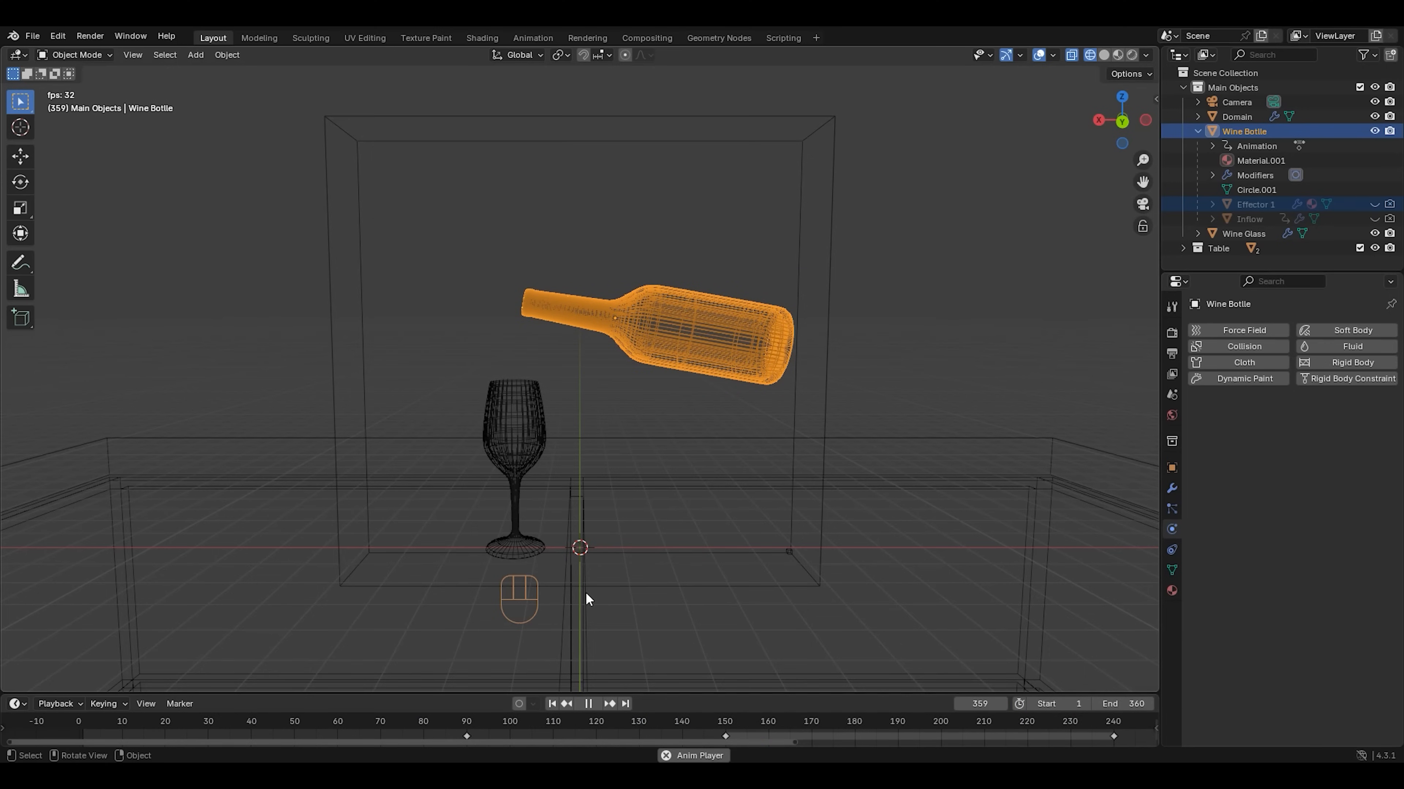
{"action": "key", "text": "Escape"}
Duplicate the Wine Glass in place and rename the copy as Effector 2
{"action": "left_click", "coordinate": [1319, 231]}
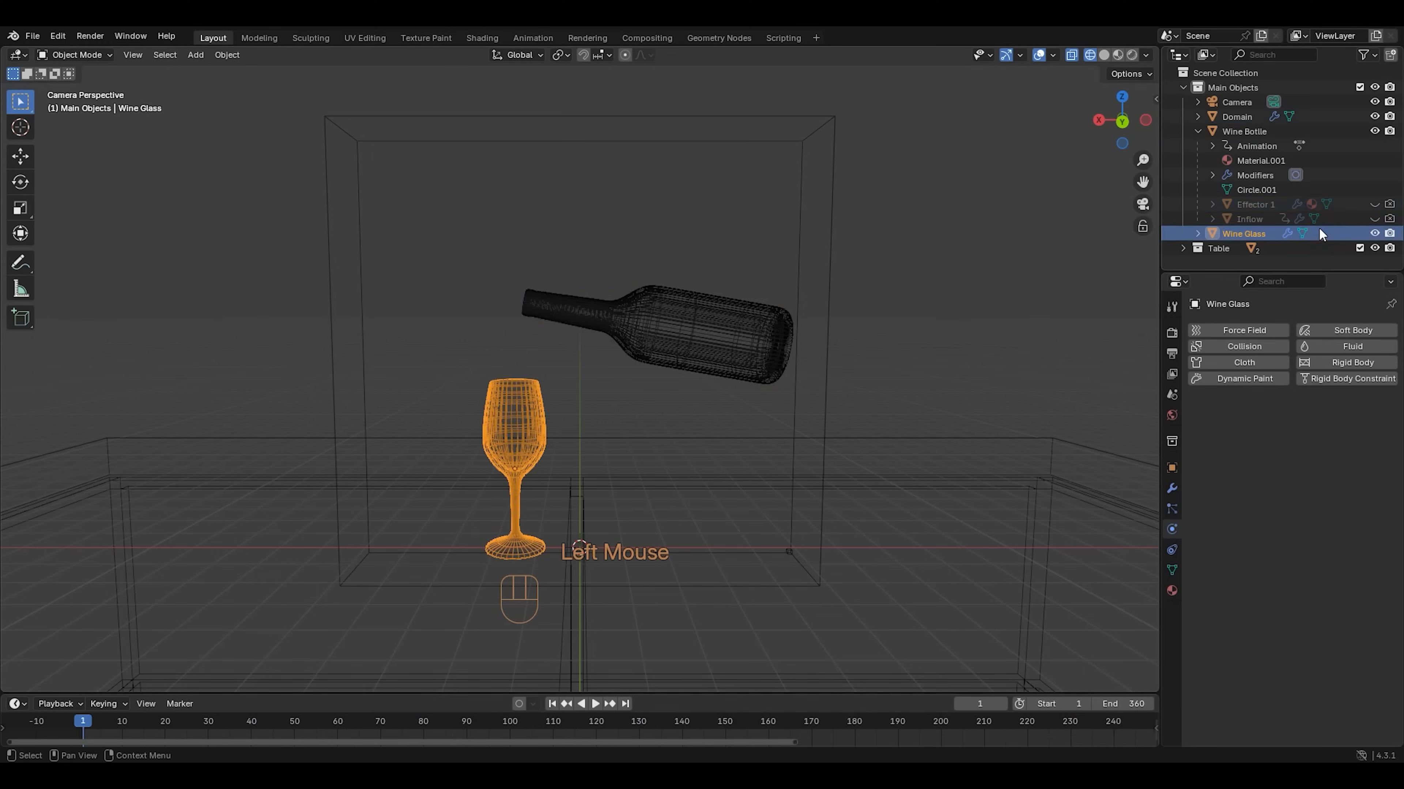
{"action": "key", "text": "shift+d"}
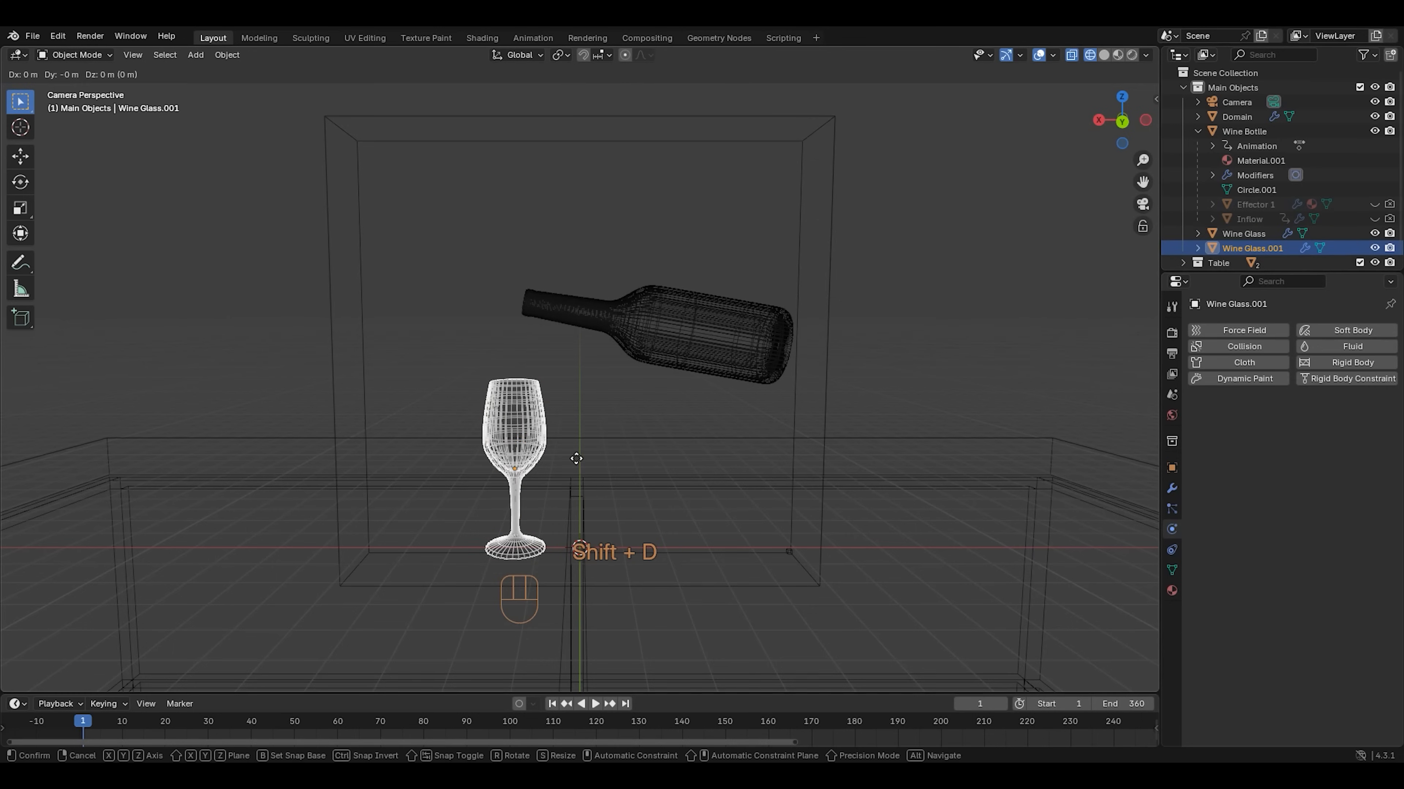
{"action": "key", "text": "Return"}
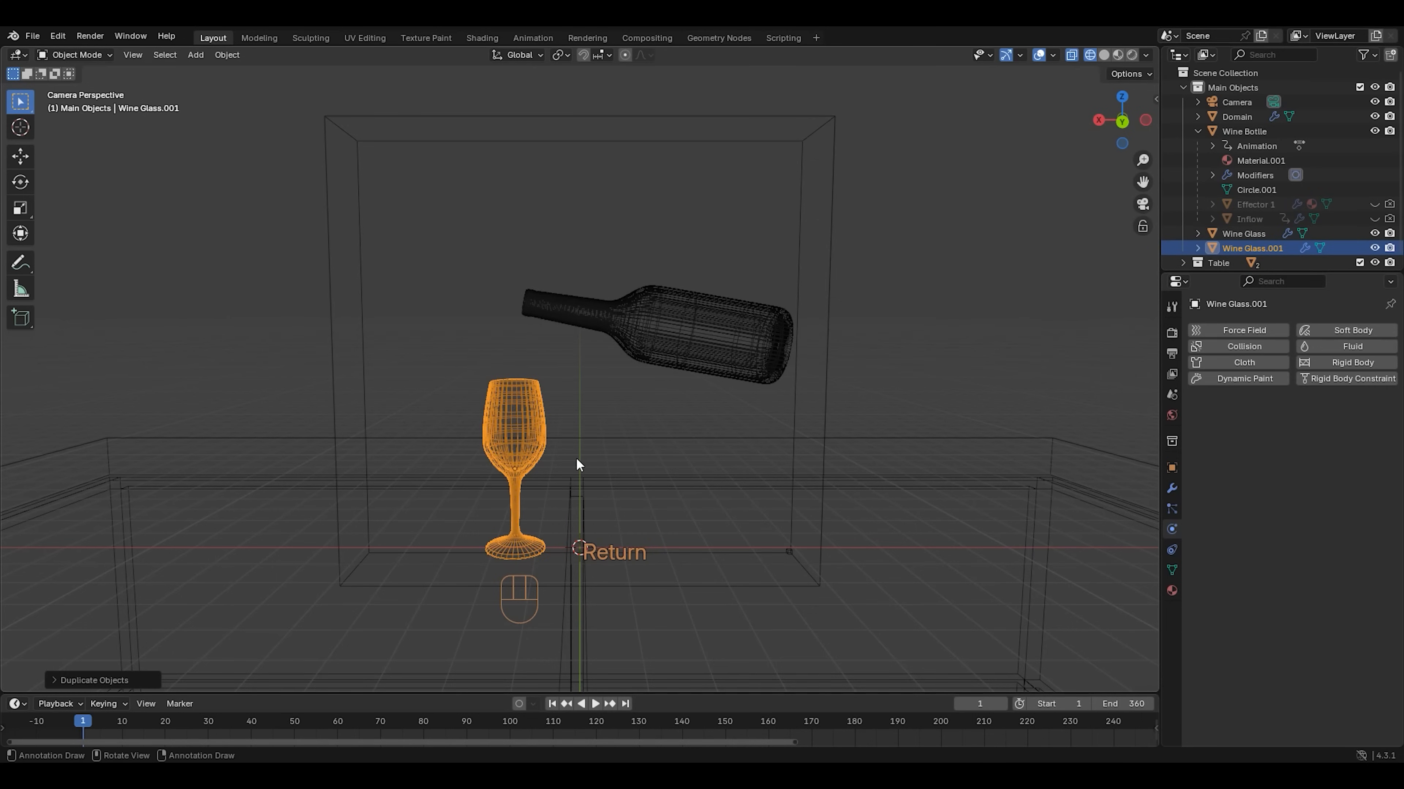
{"action": "double_click", "coordinate": [1282, 247]}
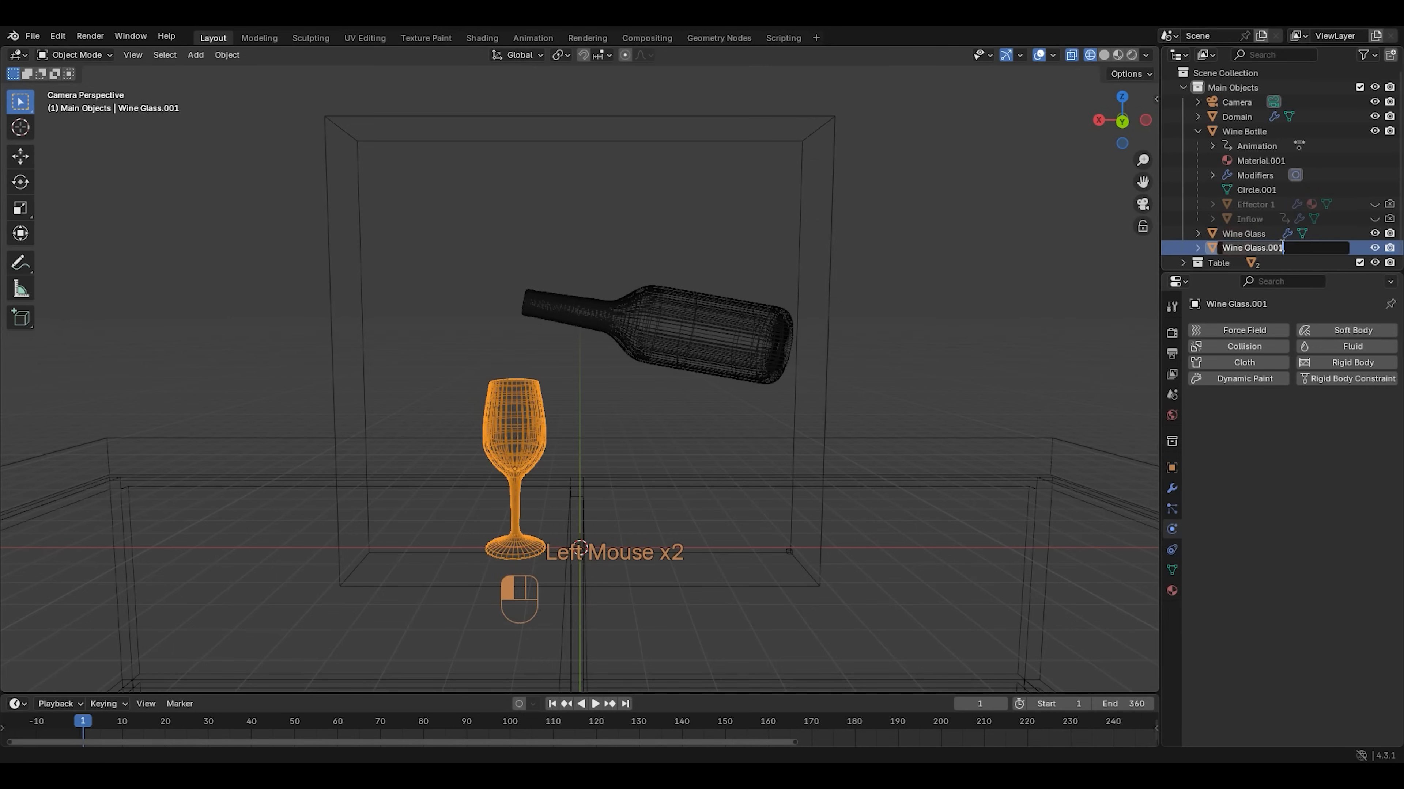
{"action": "type", "text": "Effecto"}
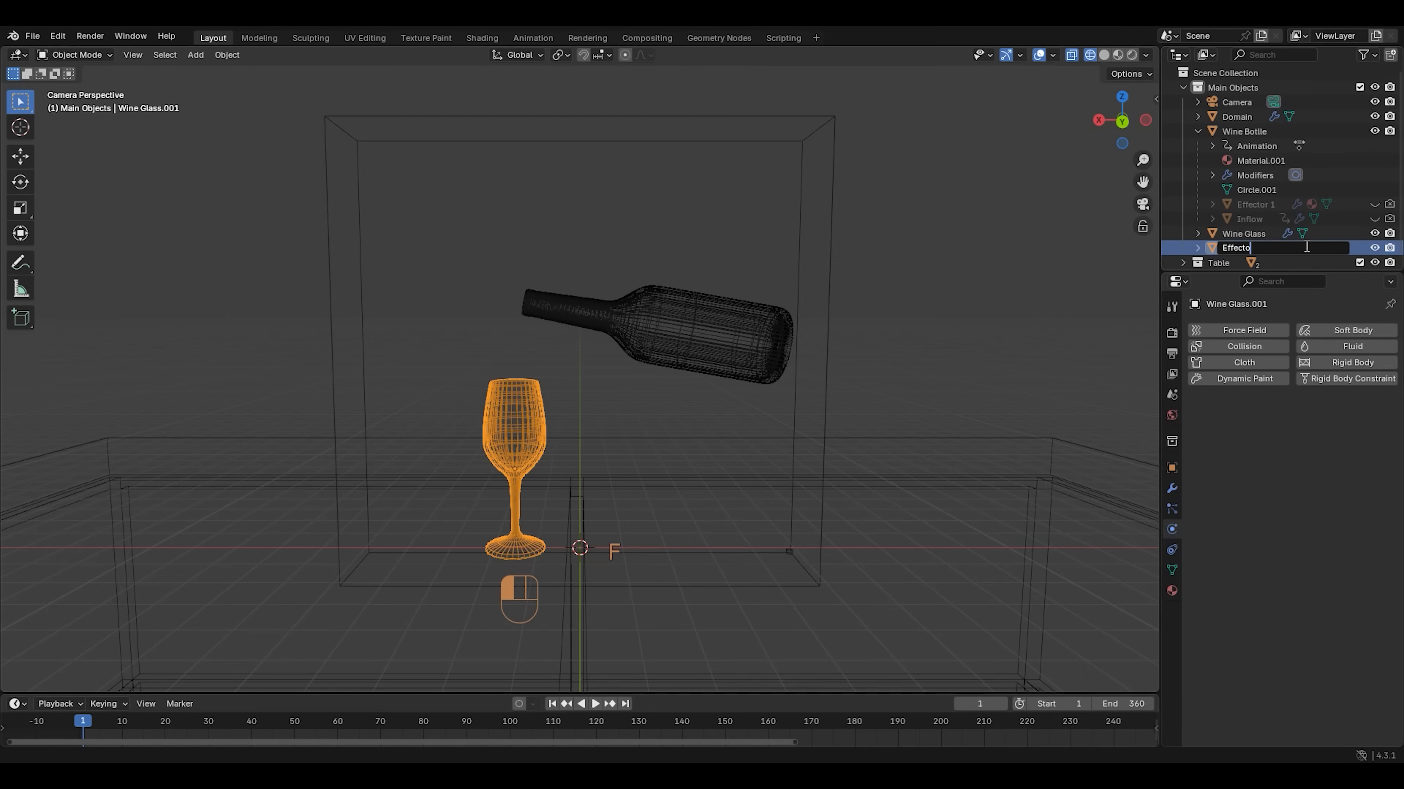
{"action": "type", "text": "r 2"}
{"action": "key", "text": "Return"}
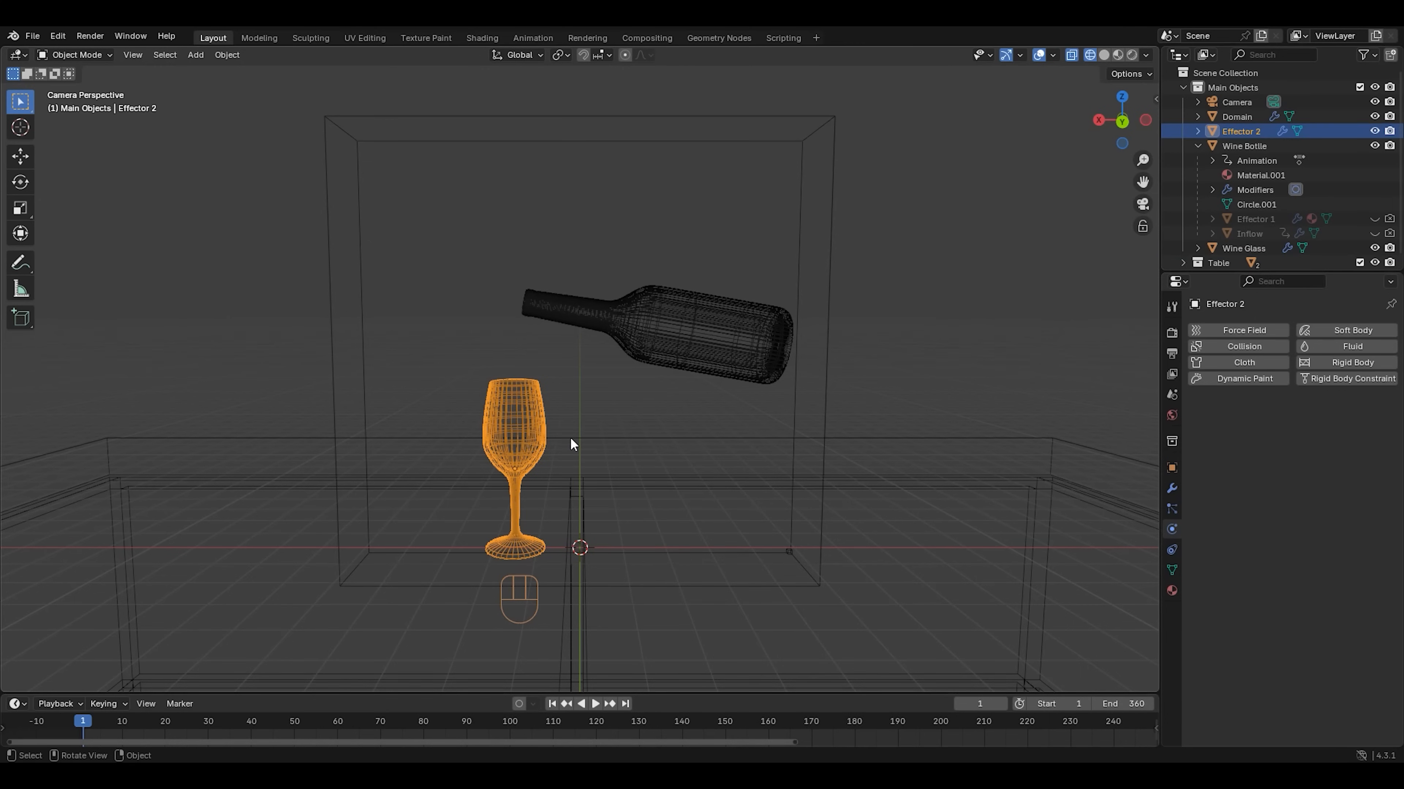
Scale Effector 2 by 1.05 and move it up 0.06 m along the Z axis
{"action": "type", "text": "s"}
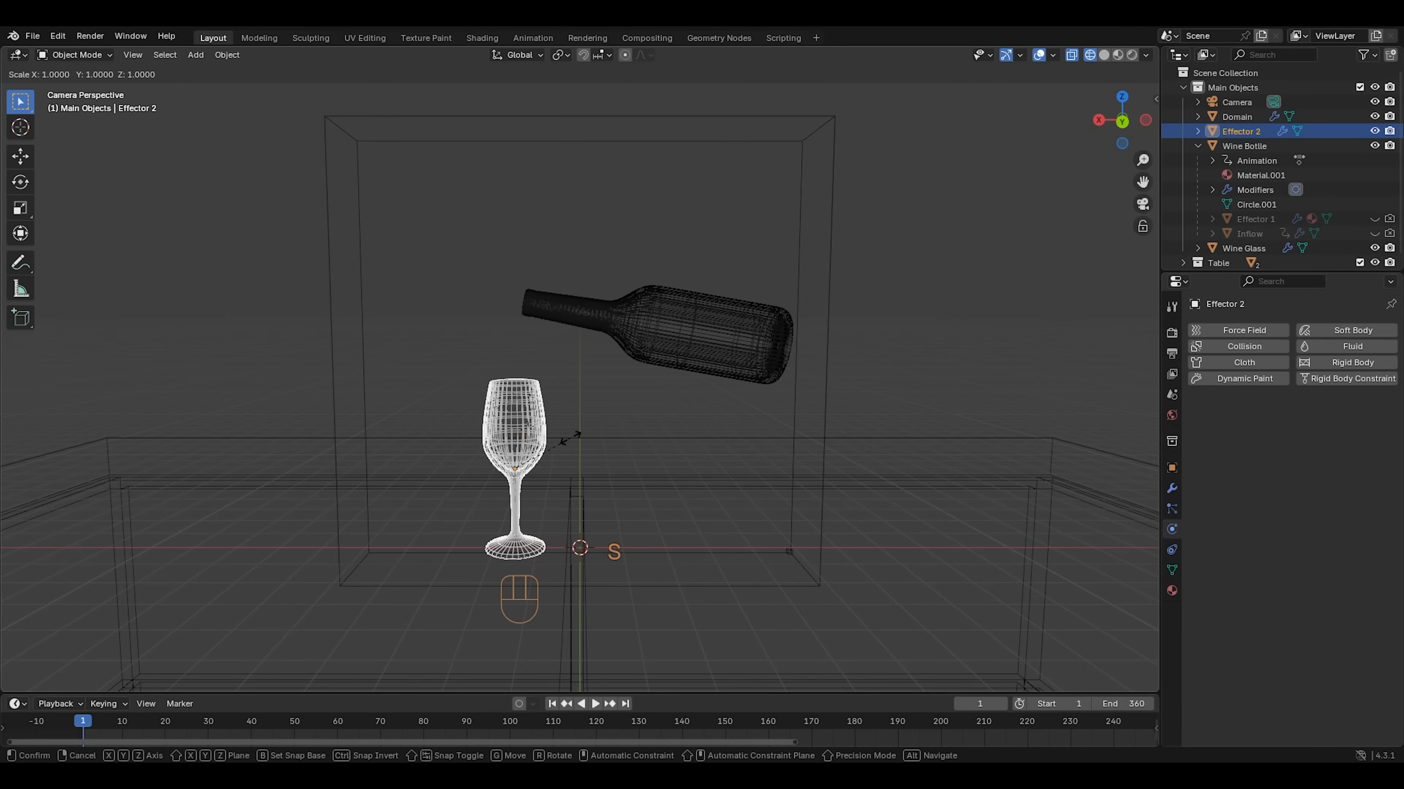
{"action": "type", "text": "1.05"}
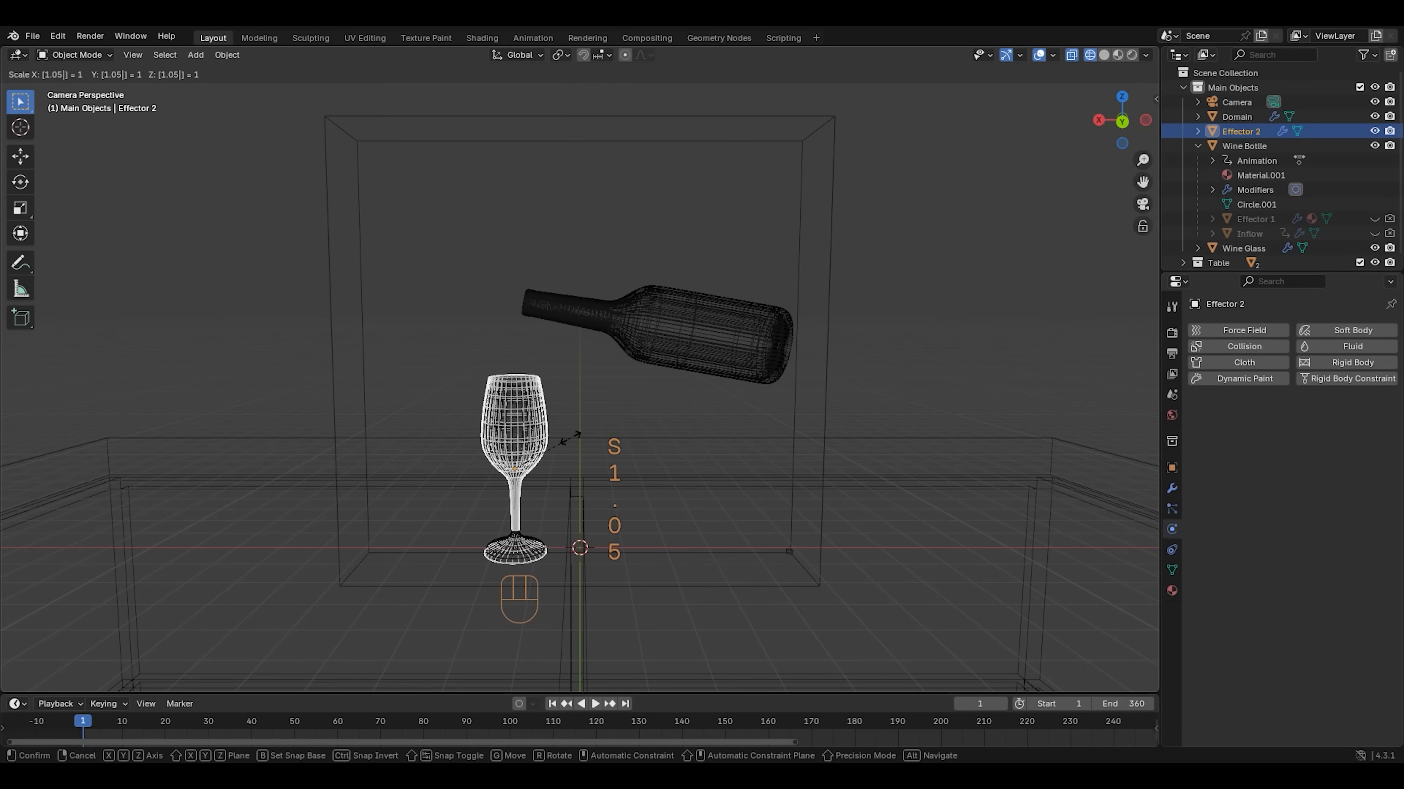
{"action": "key", "text": "Return"}
{"action": "type", "text": "gz"}
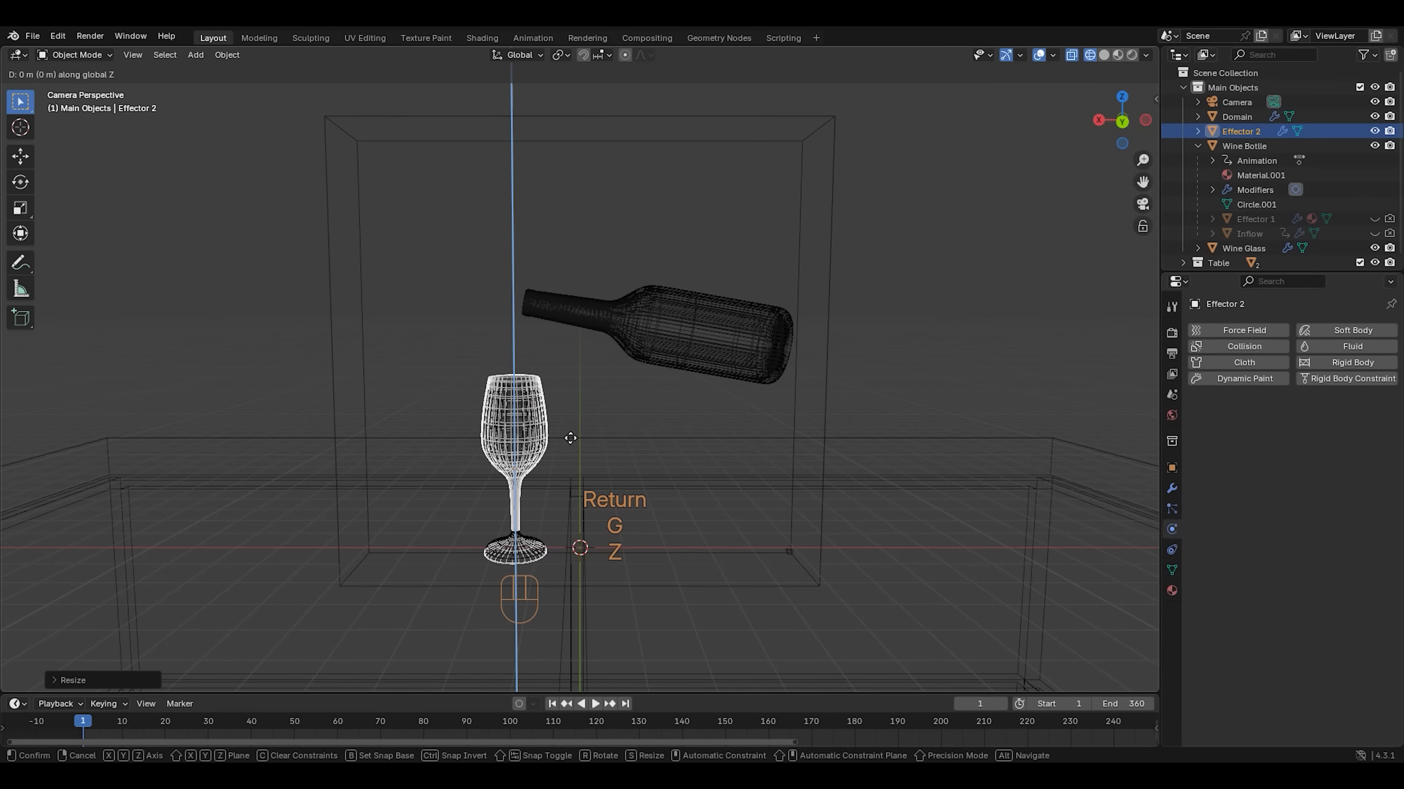
{"action": "type", "text": "0.06"}
{"action": "key", "text": "Return"}
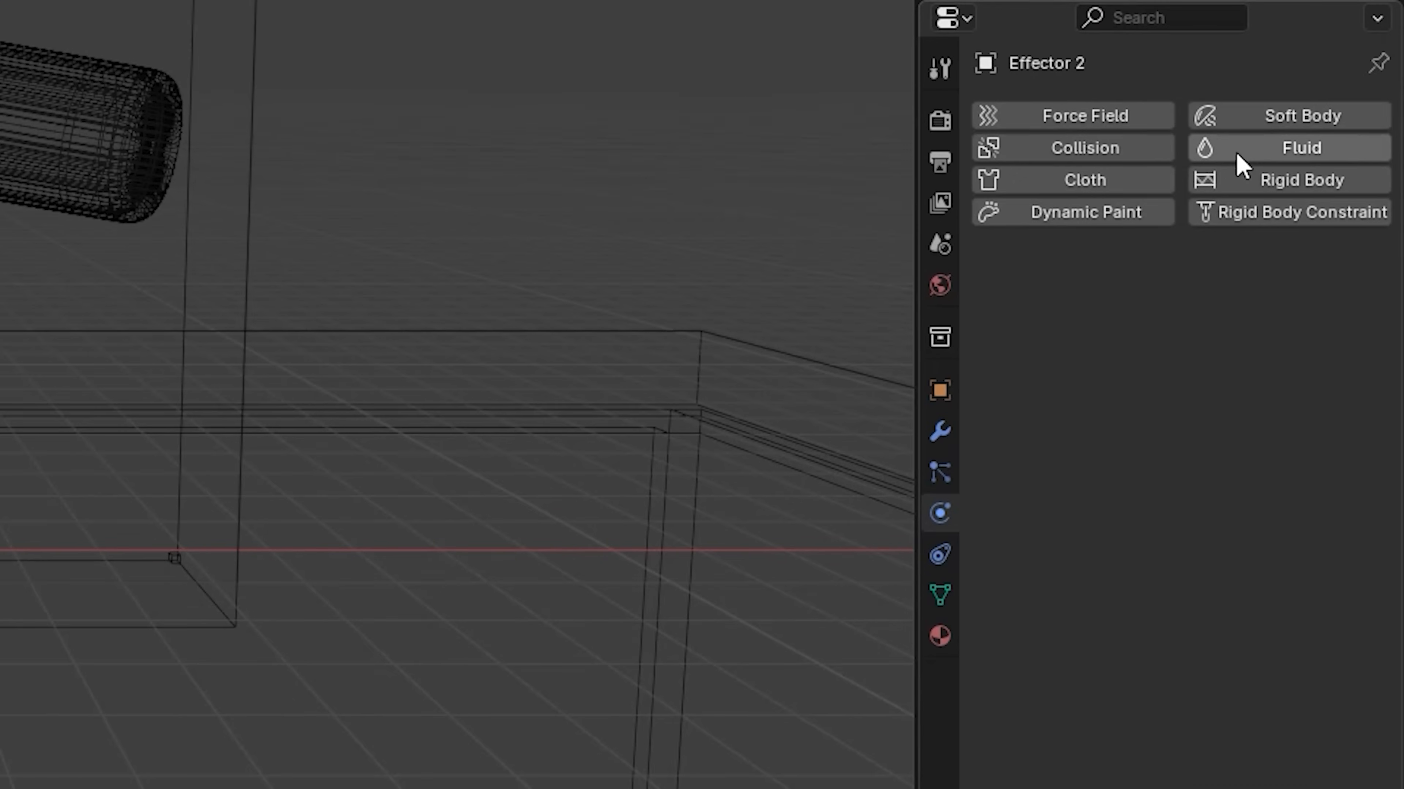
Set Effector 2 up as a planar collision Fluid Effector and hide it in both the viewport and renders
{"action": "left_click", "coordinate": [1238, 148]}
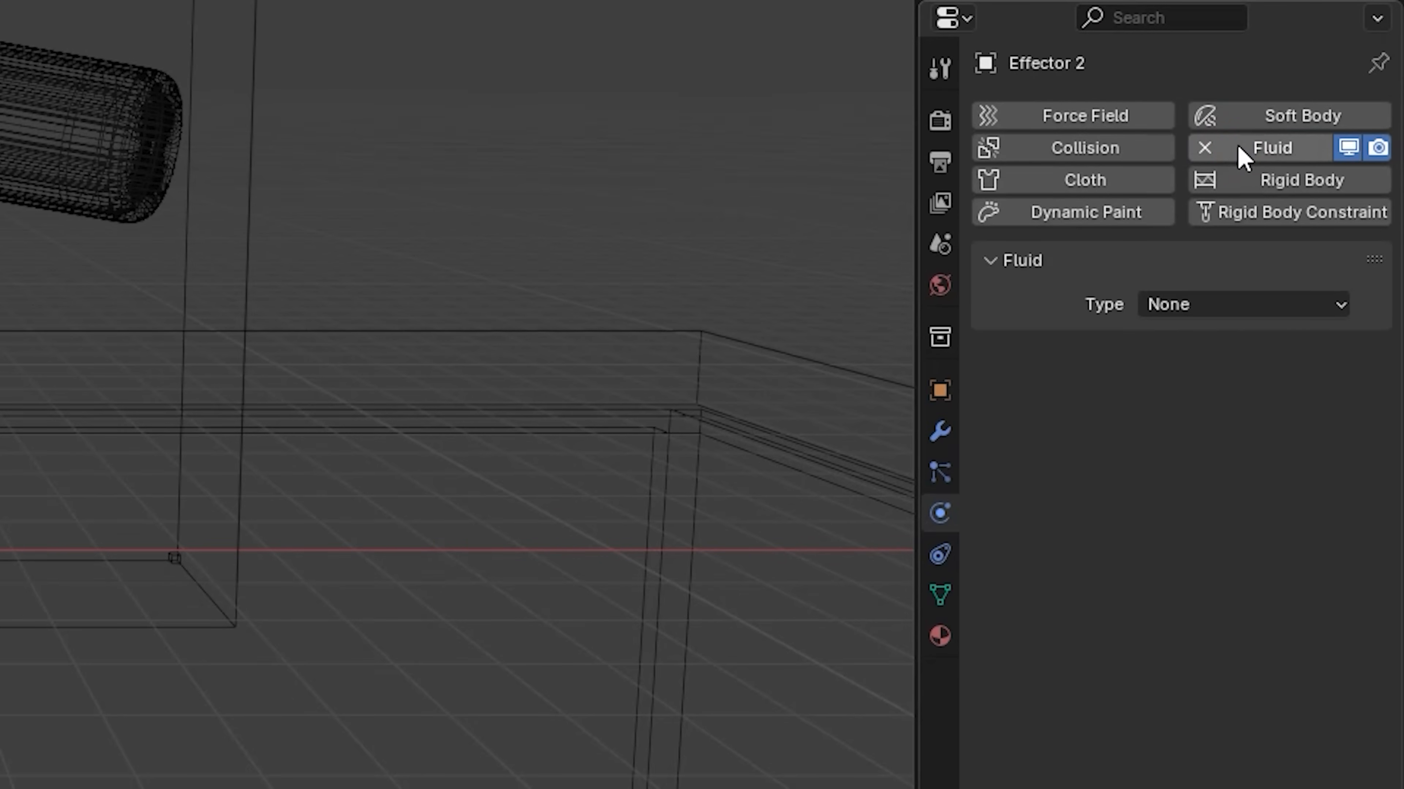
{"action": "left_click", "coordinate": [1257, 303]}
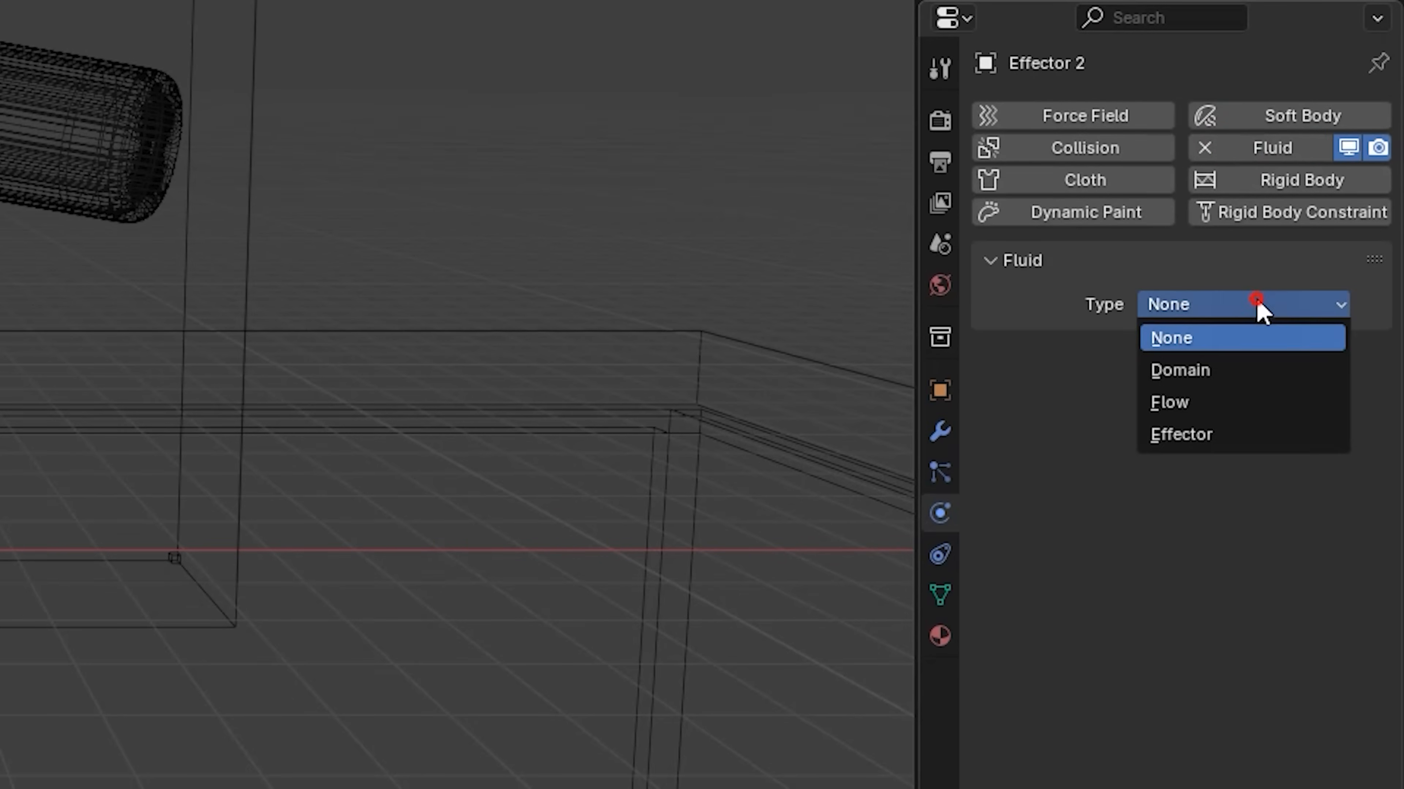
{"action": "left_click", "coordinate": [1275, 442]}
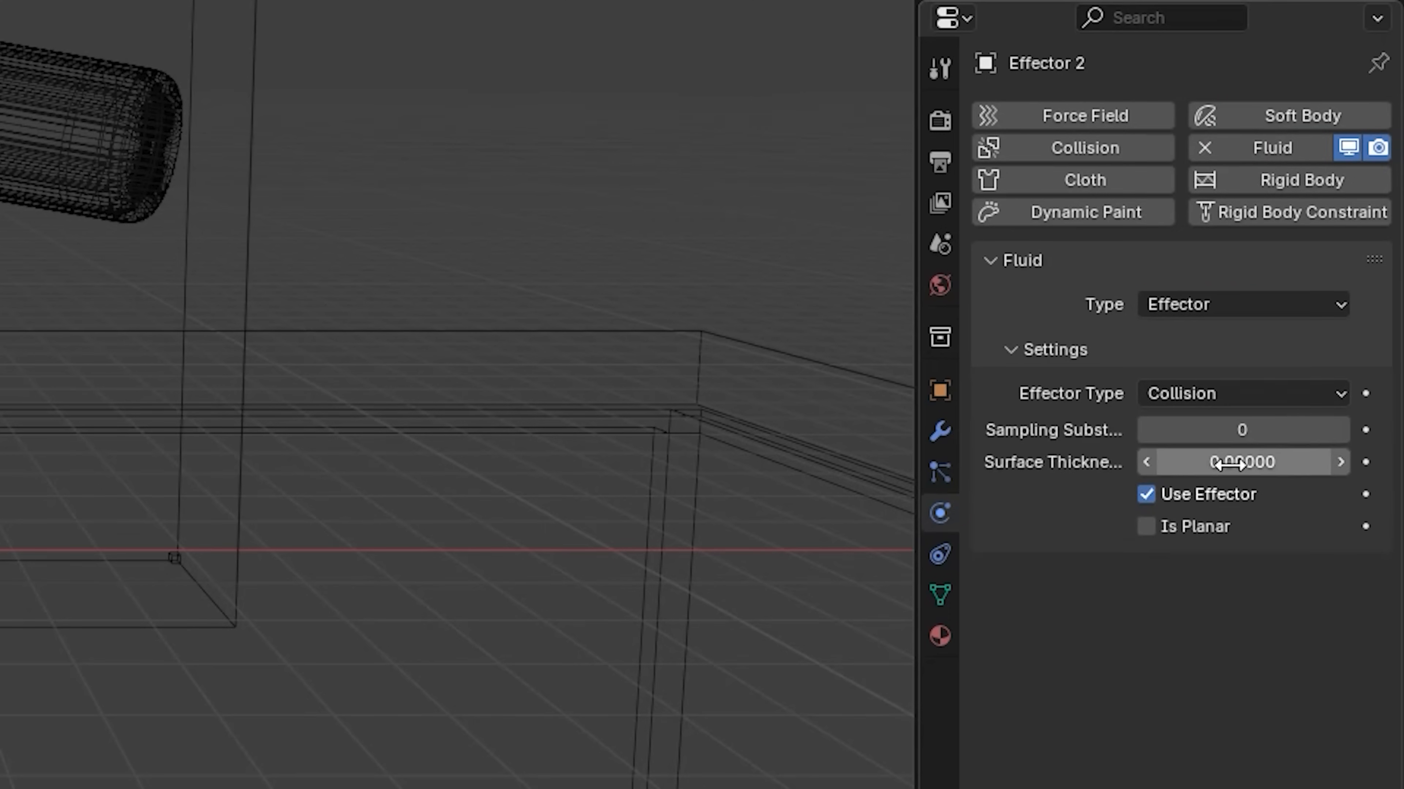
{"action": "left_click", "coordinate": [1143, 528]}
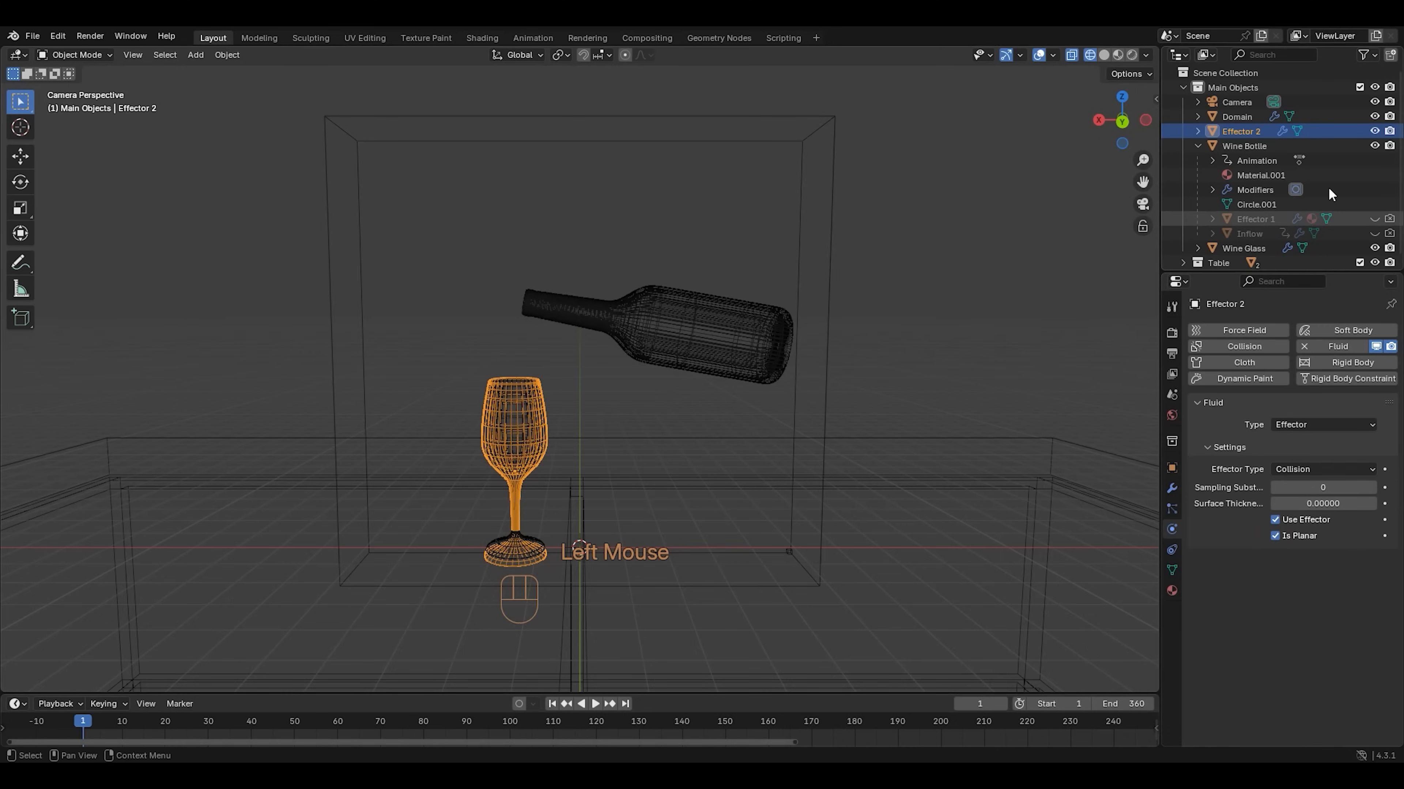
{"action": "left_click", "coordinate": [1374, 131]}
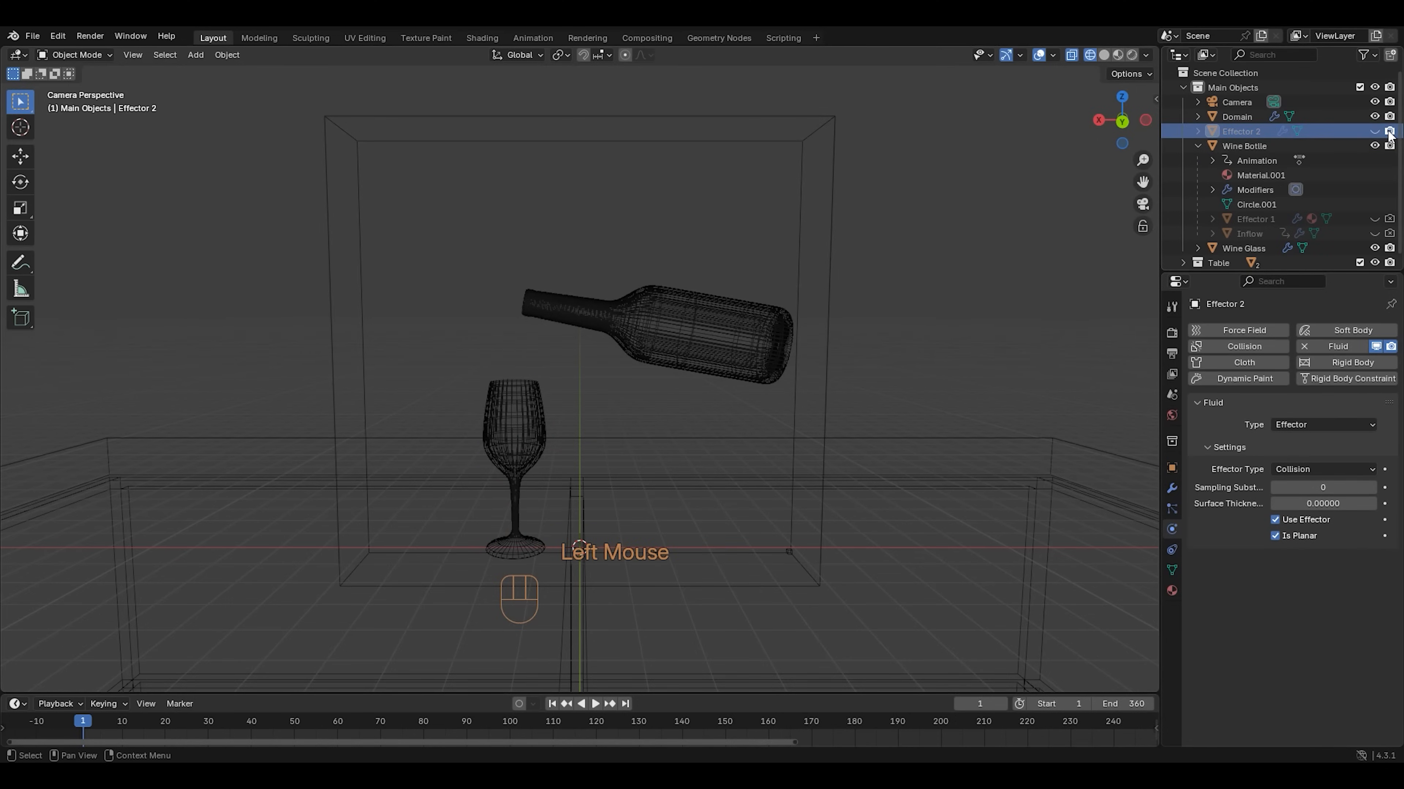
{"action": "left_click", "coordinate": [1389, 132]}
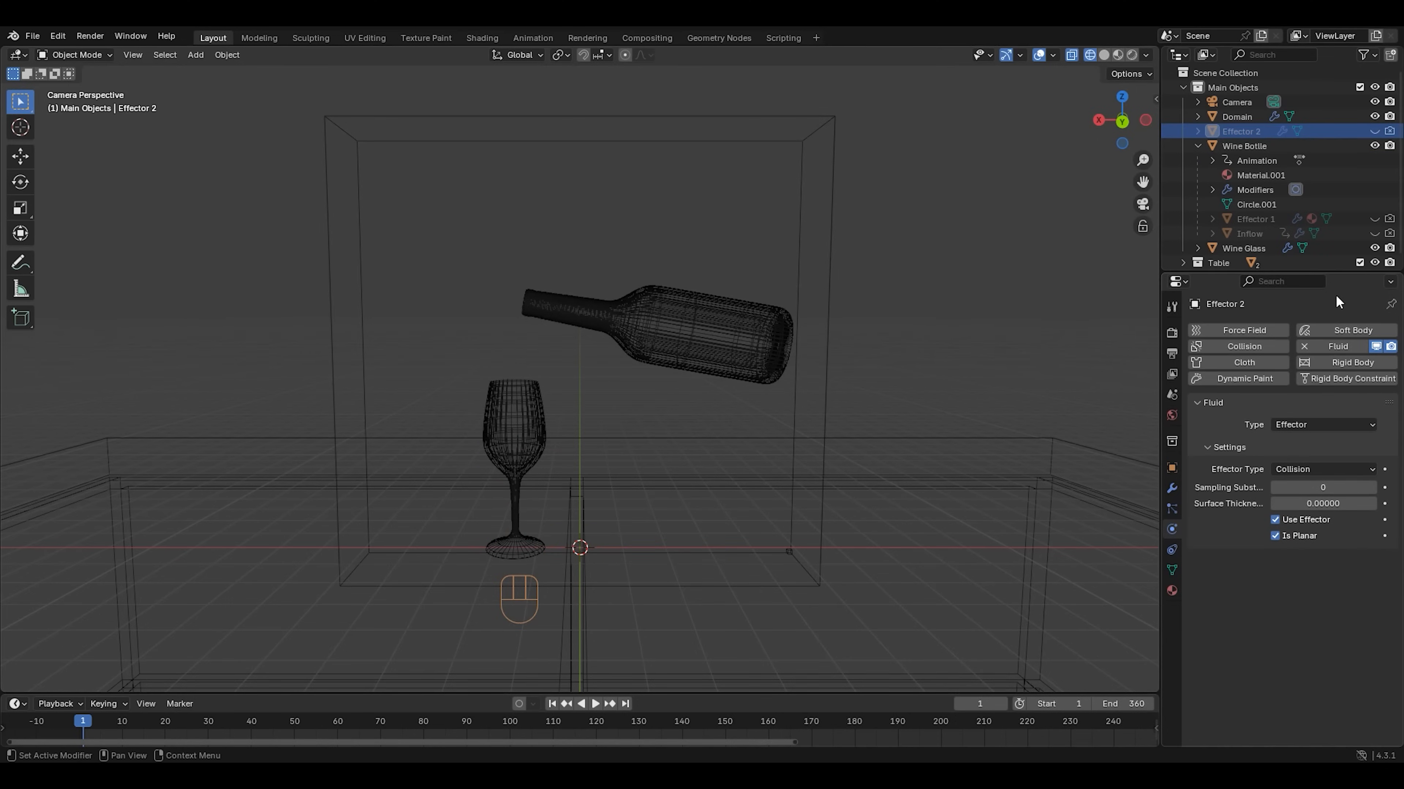
Bake the Domain's complete fluid simulation and play it back
{"action": "left_click", "coordinate": [1326, 116]}
{"action": "scroll", "coordinate": [1222, 467], "scroll_direction": "down", "scroll_amount": 3}
{"action": "scroll", "coordinate": [1222, 468], "scroll_direction": "down", "scroll_amount": 4}
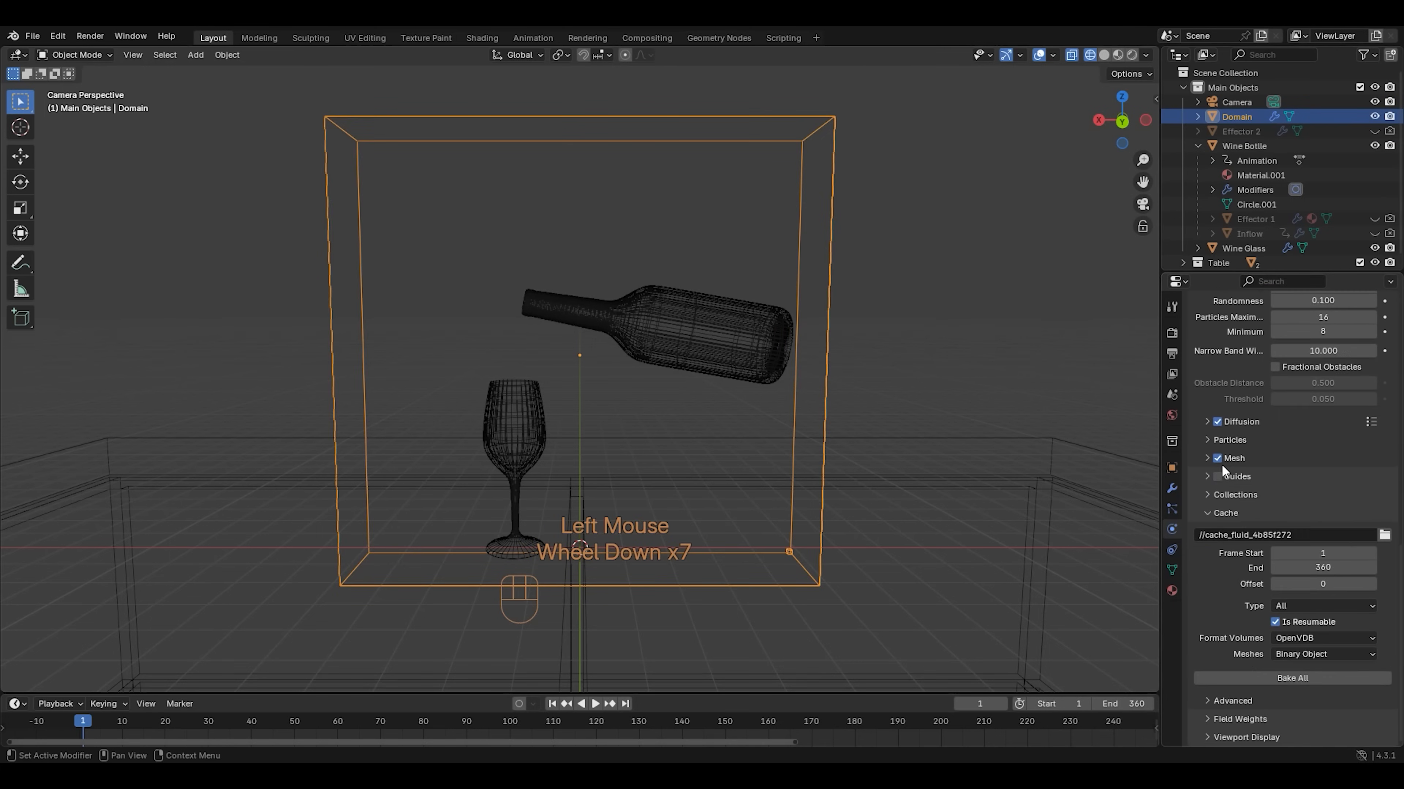
{"action": "left_click", "coordinate": [1340, 677]}
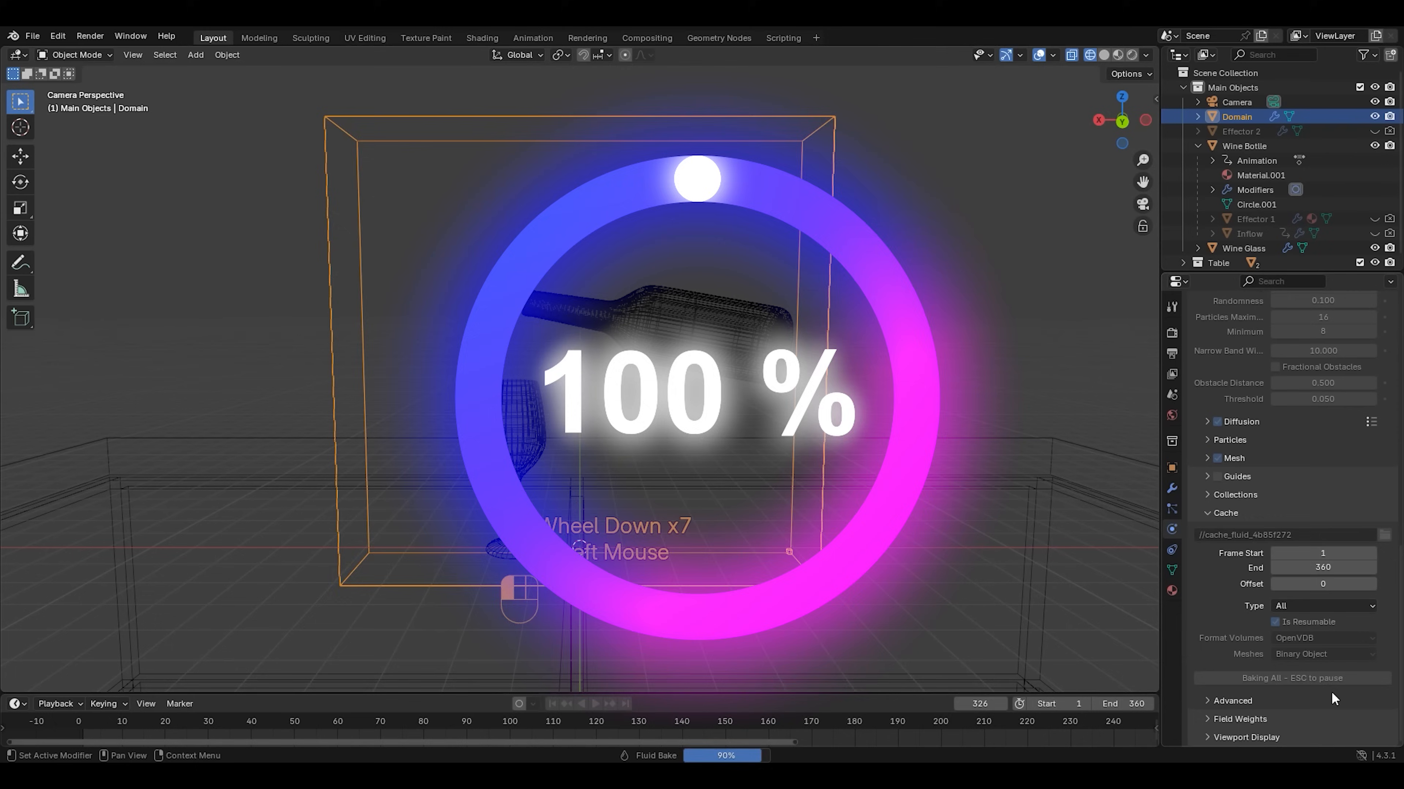
{"action": "key", "text": "space"}
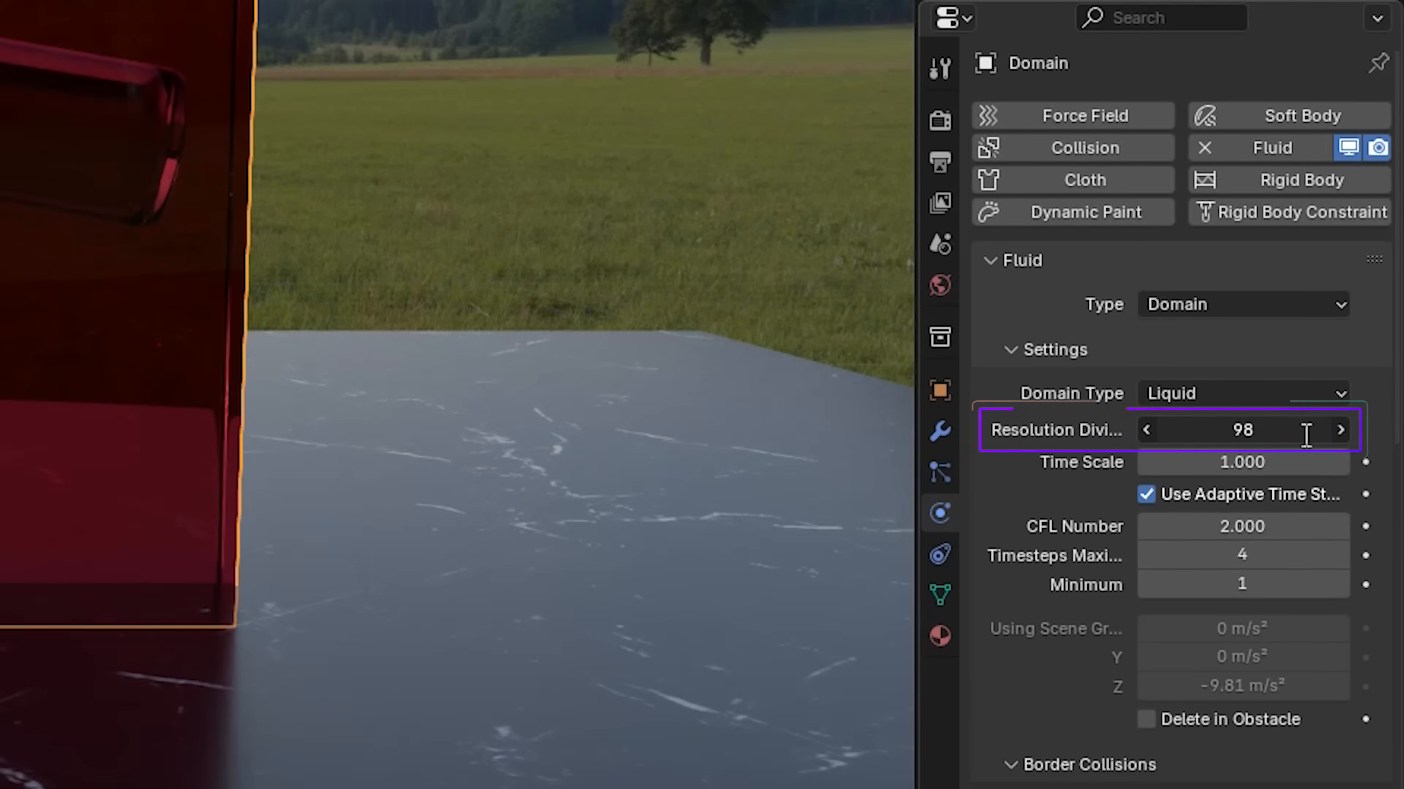
Set the fluid Domain's Resolution Divisions to 256
{"action": "left_click", "coordinate": [1306, 432]}
{"action": "type", "text": "256"}
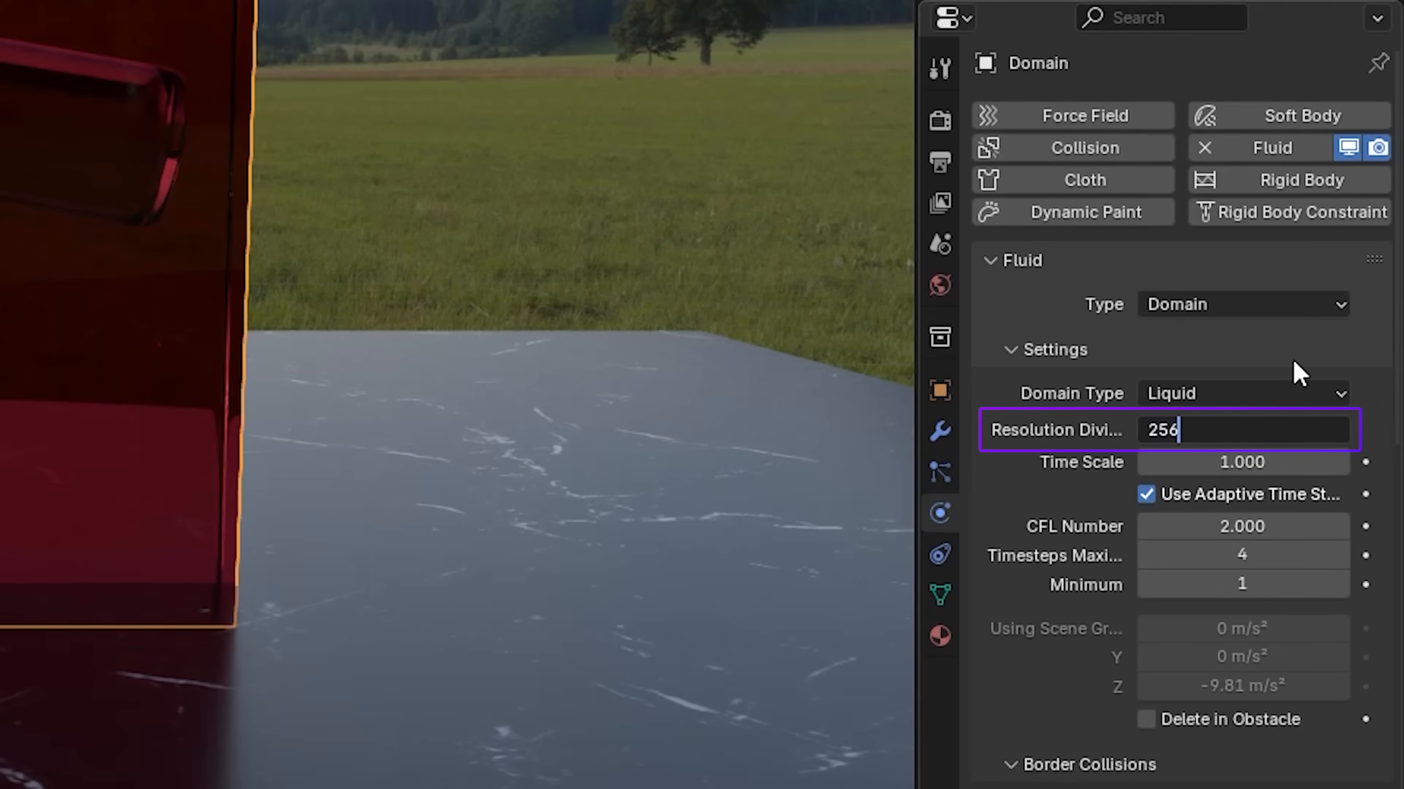
{"action": "key", "text": "Return"}
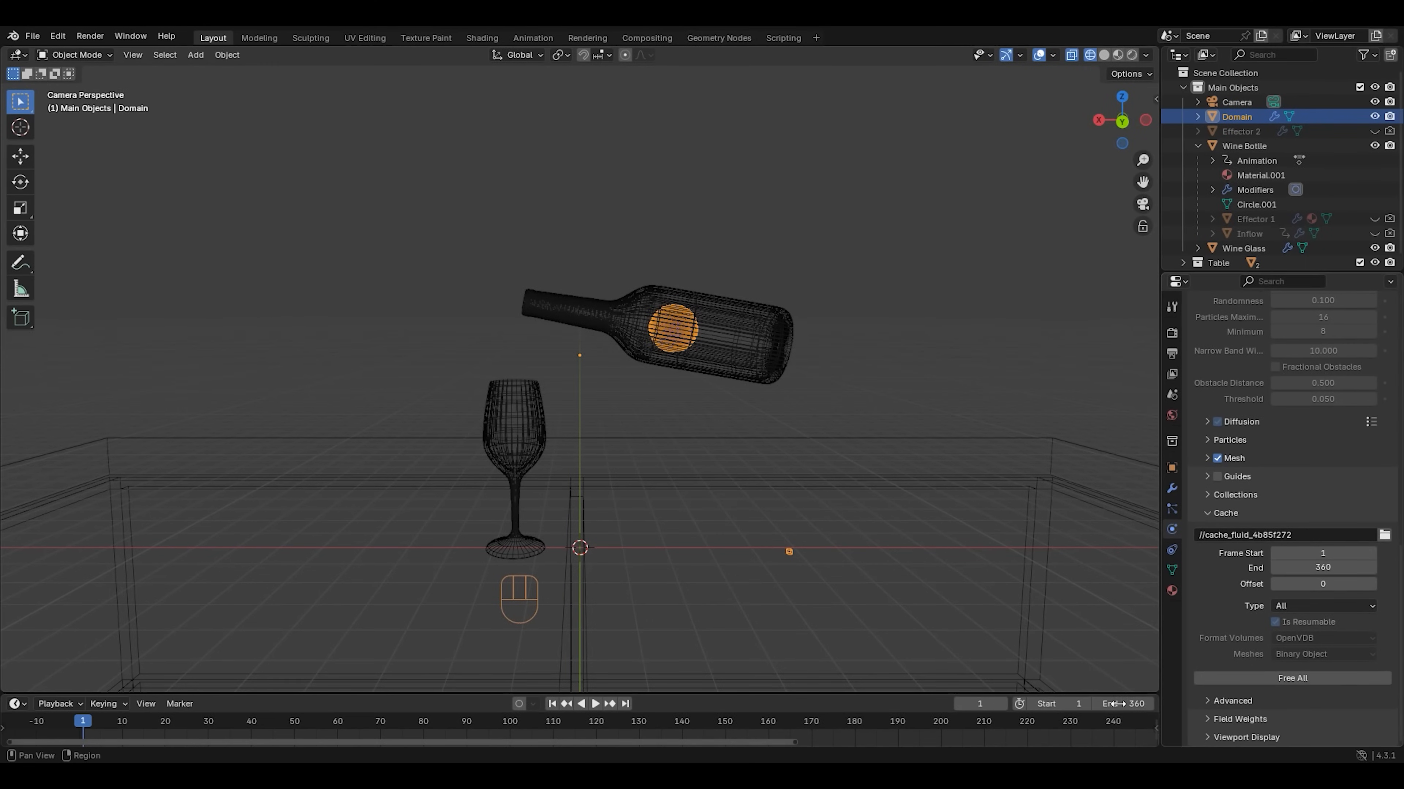
At frame 220, shade the liquid Domain smooth and show the viewport in rendered shading
{"action": "left_click", "coordinate": [981, 705]}
{"action": "type", "text": "22"}
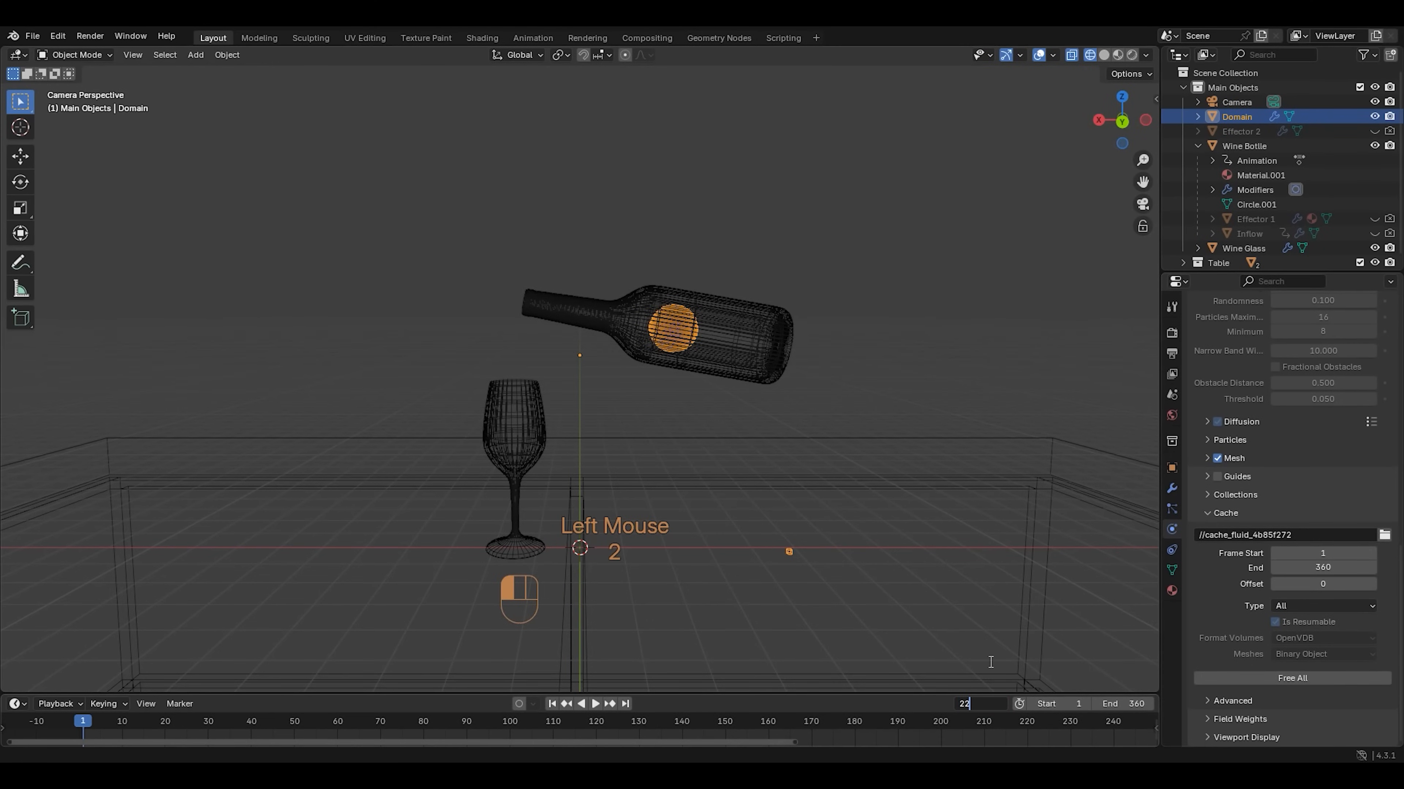
{"action": "type", "text": "0"}
{"action": "key", "text": "Return"}
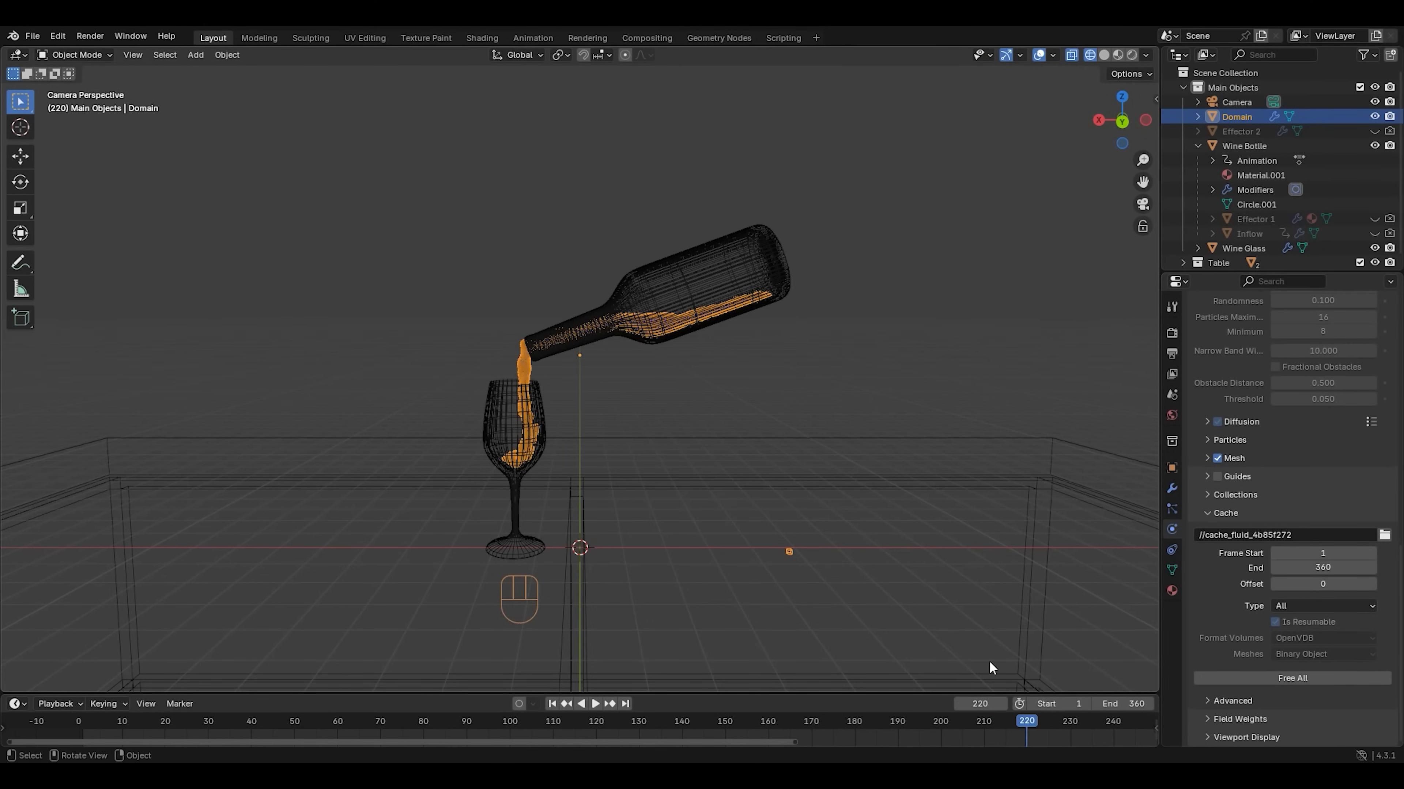
{"action": "right_click", "coordinate": [525, 362]}
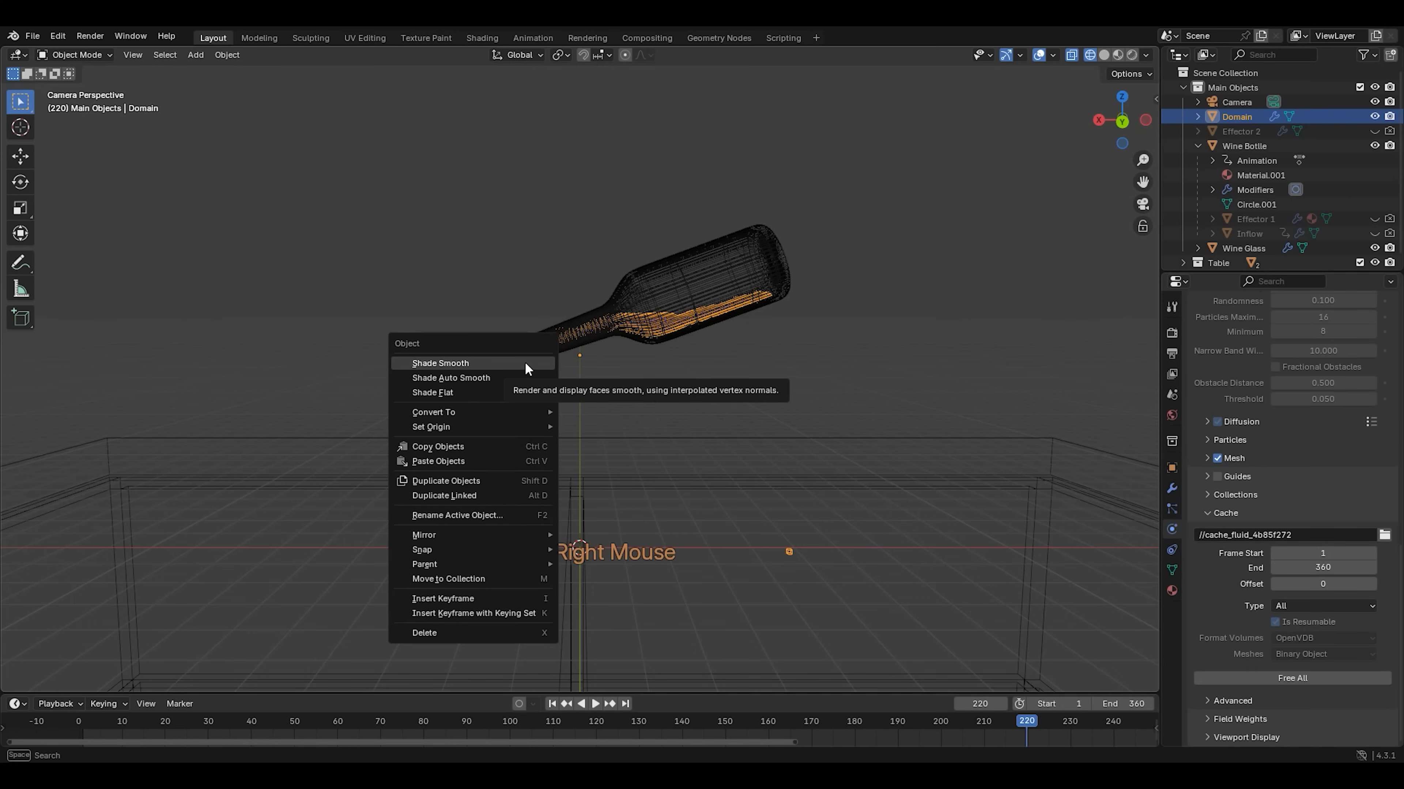
{"action": "left_click", "coordinate": [525, 365]}
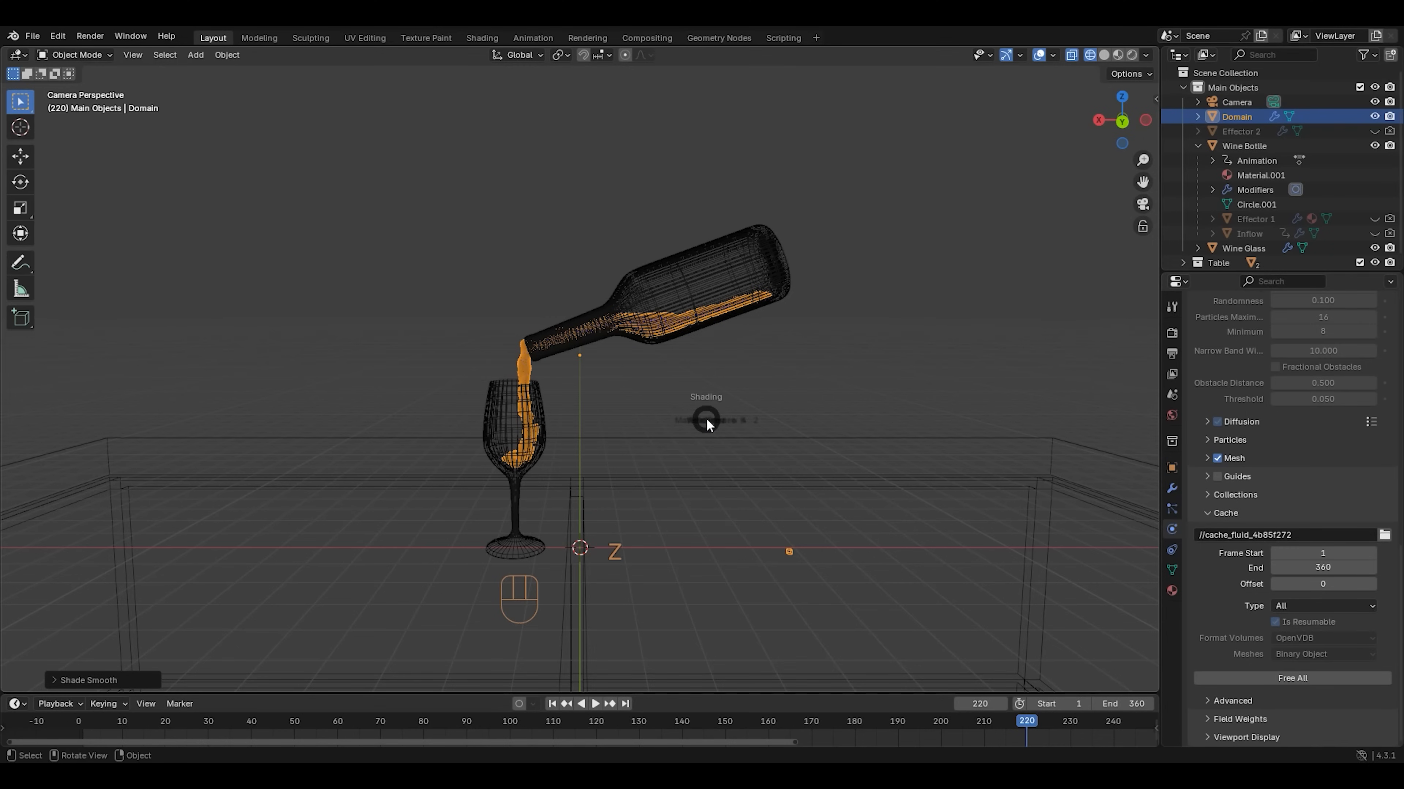
{"action": "key", "text": "z"}
{"action": "left_click", "coordinate": [704, 369]}
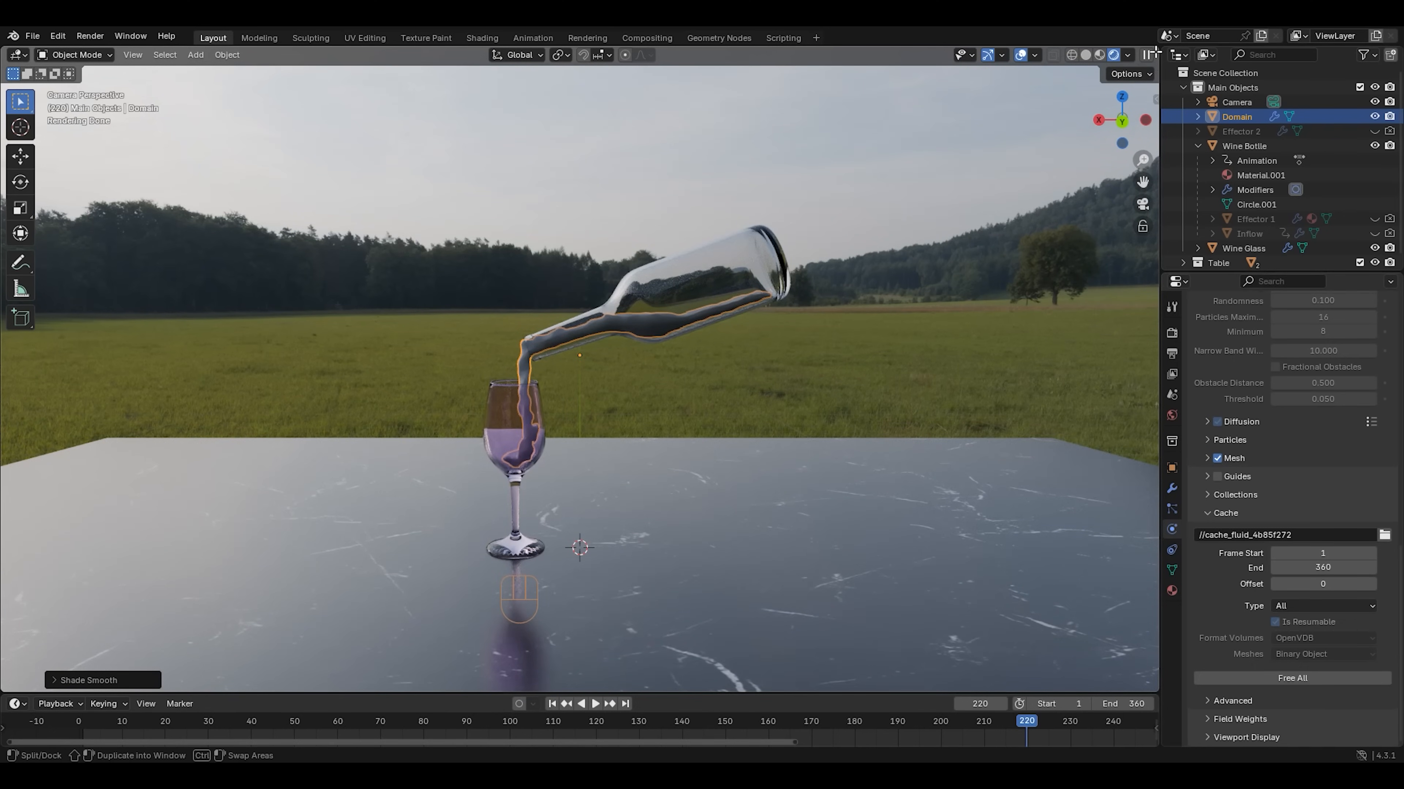
Split the 3D viewport to add a Shader Editor beside it and create a new material for the Domain
{"action": "left_click_drag", "start_coordinate": [1154, 55], "coordinate": [485, 139]}
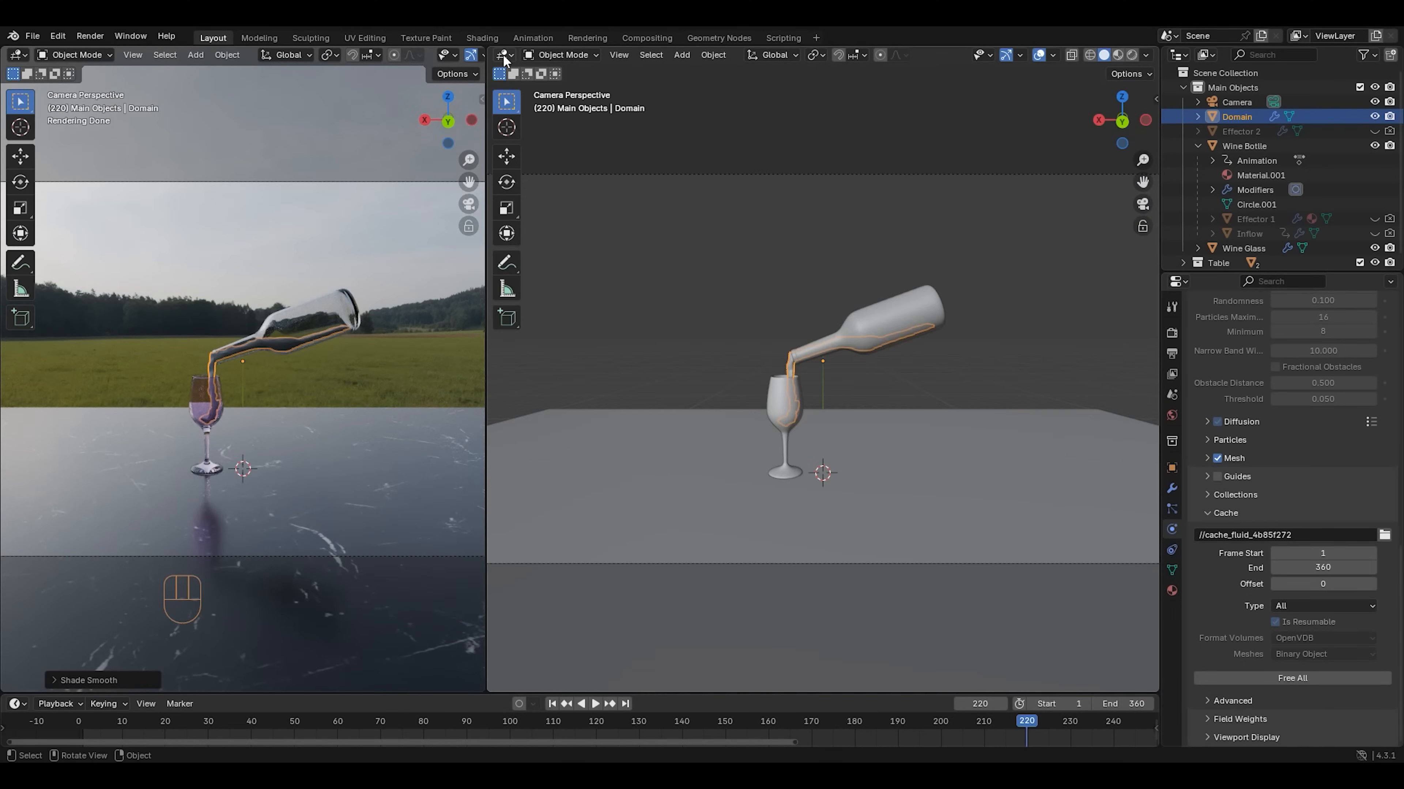
{"action": "left_click", "coordinate": [504, 55]}
{"action": "left_click", "coordinate": [553, 191]}
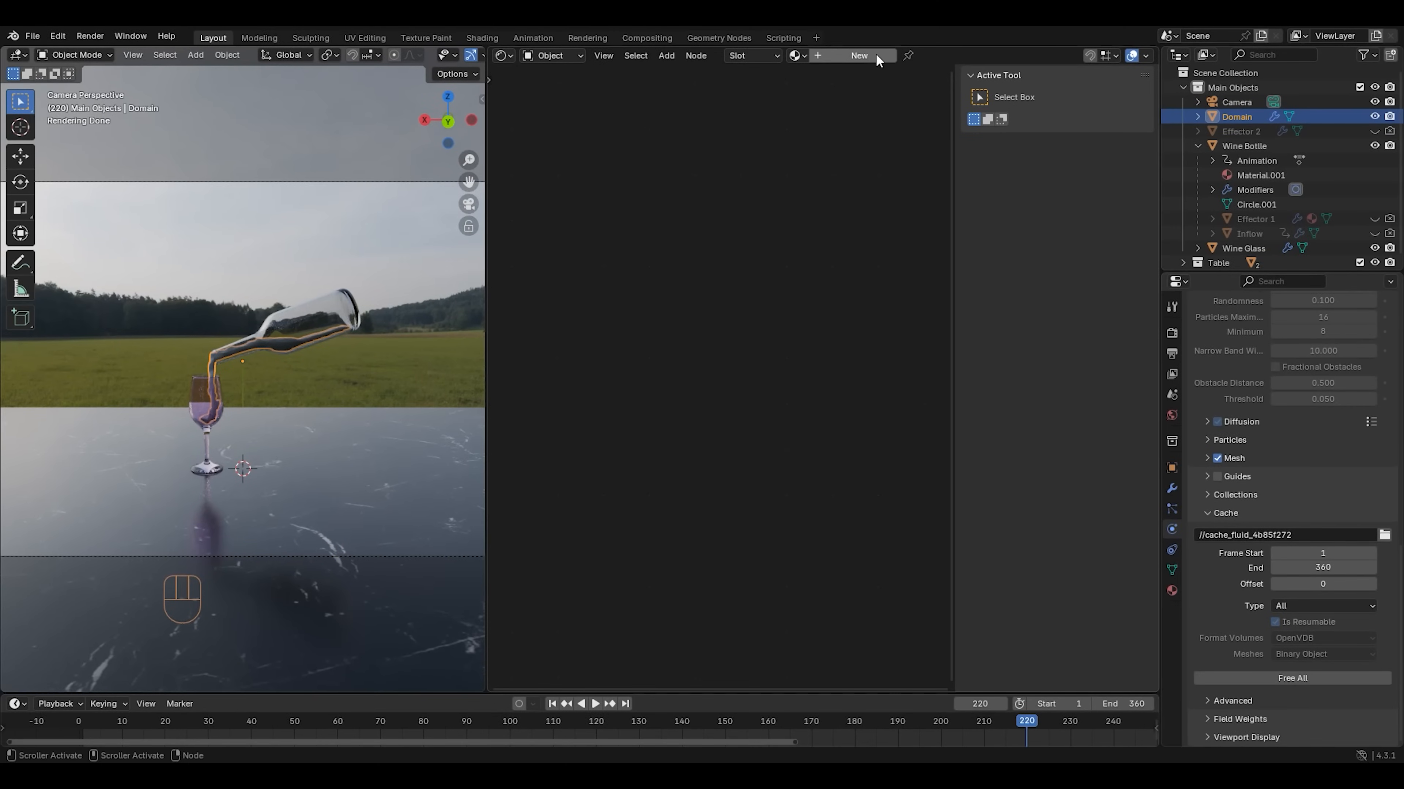
{"action": "left_click", "coordinate": [875, 54]}
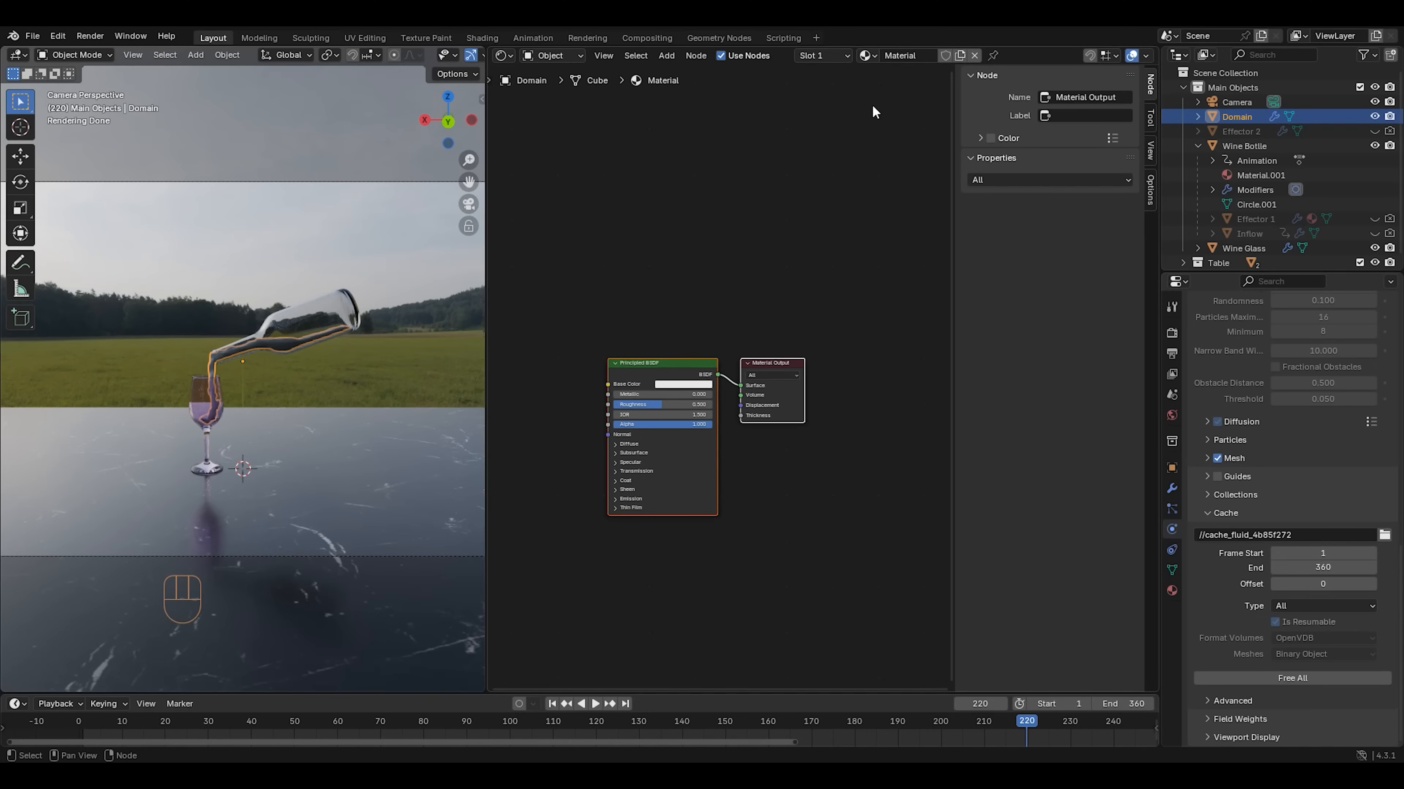
Set the Principled BSDF's base color to hue 0.98, saturation 0.97 and value 0.266
{"action": "scroll", "coordinate": [728, 357], "scroll_direction": "up", "scroll_amount": 3}
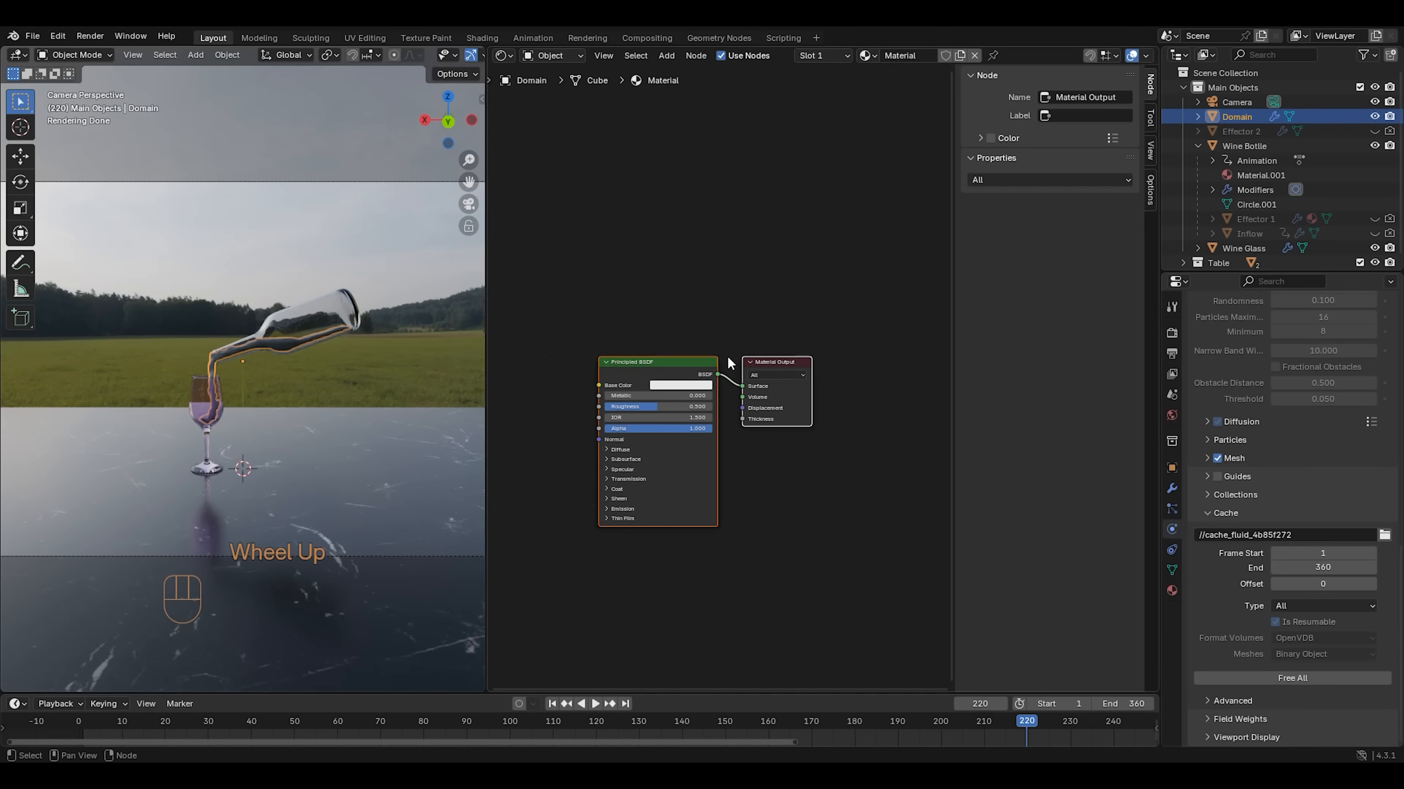
{"action": "middle_click_drag", "start_coordinate": [728, 356], "coordinate": [749, 203]}
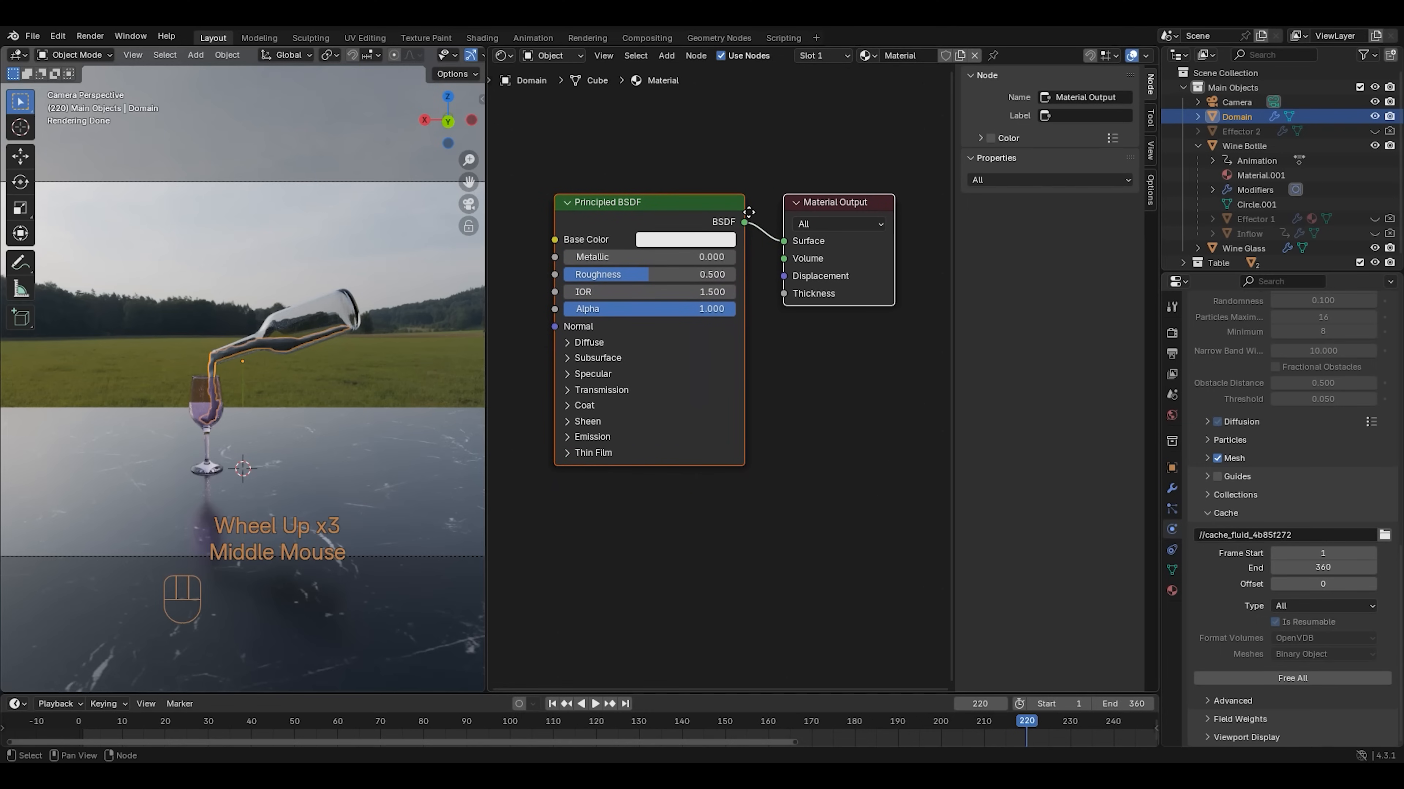
{"action": "left_click", "coordinate": [705, 243]}
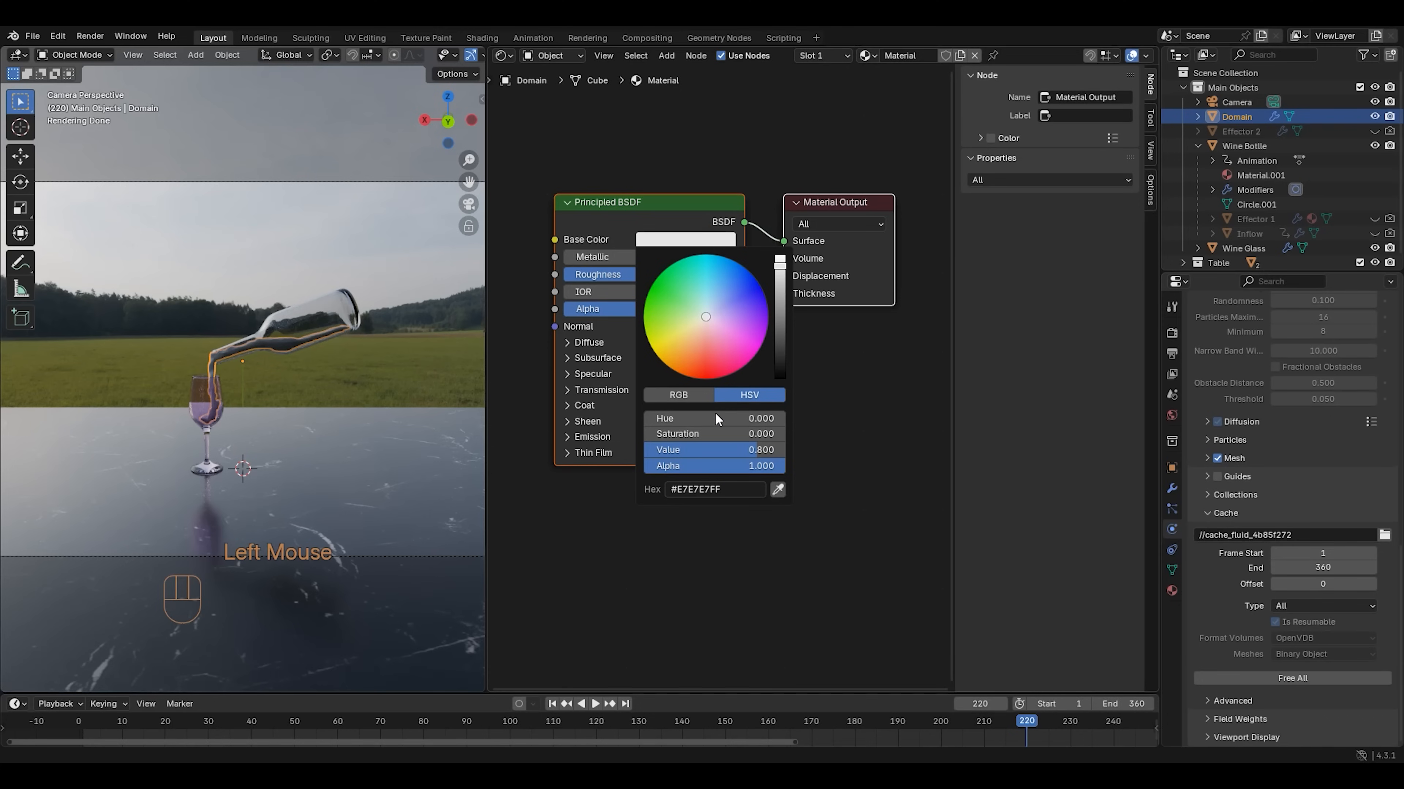
{"action": "left_click", "coordinate": [715, 413]}
{"action": "type", "text": "0"}
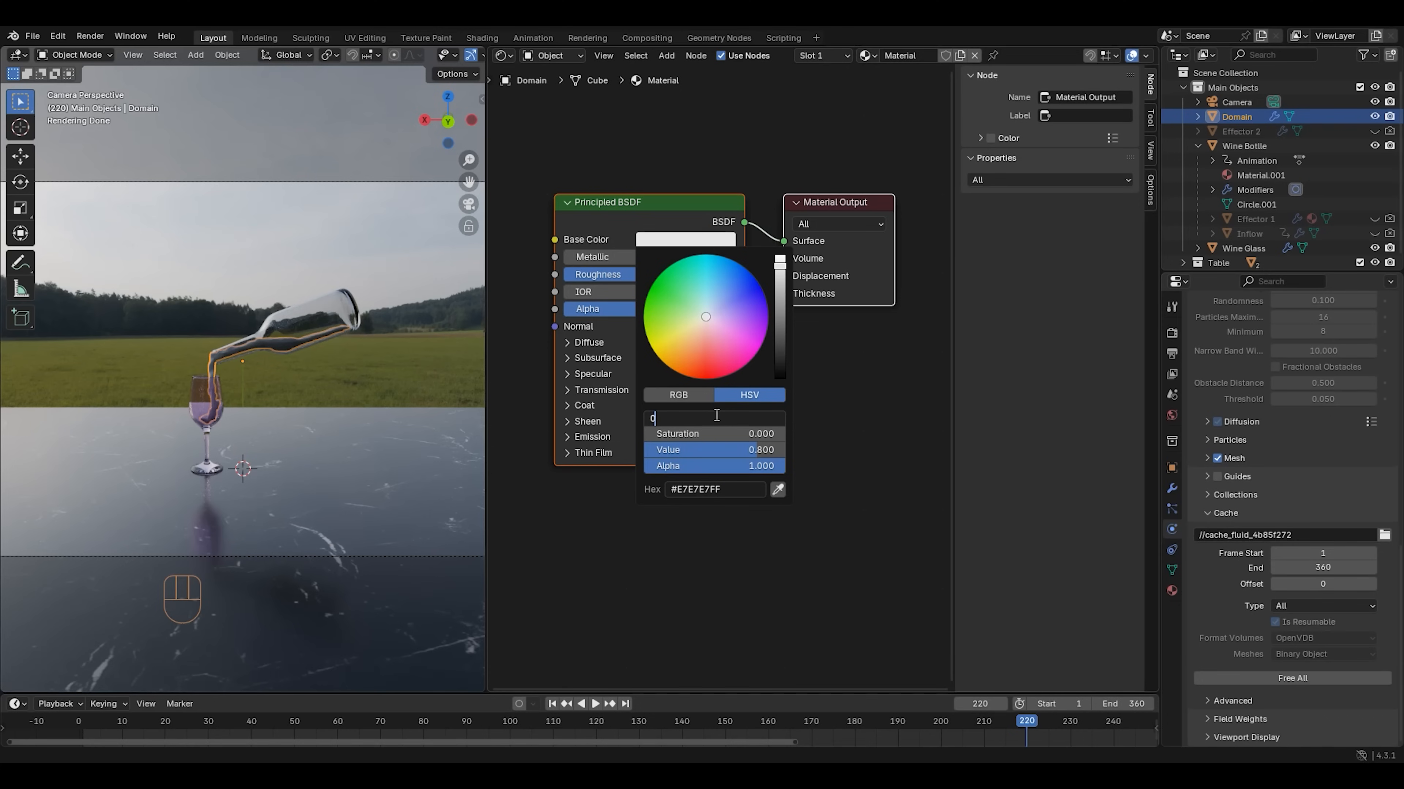
{"action": "type", "text": ".98"}
{"action": "key", "text": "Return"}
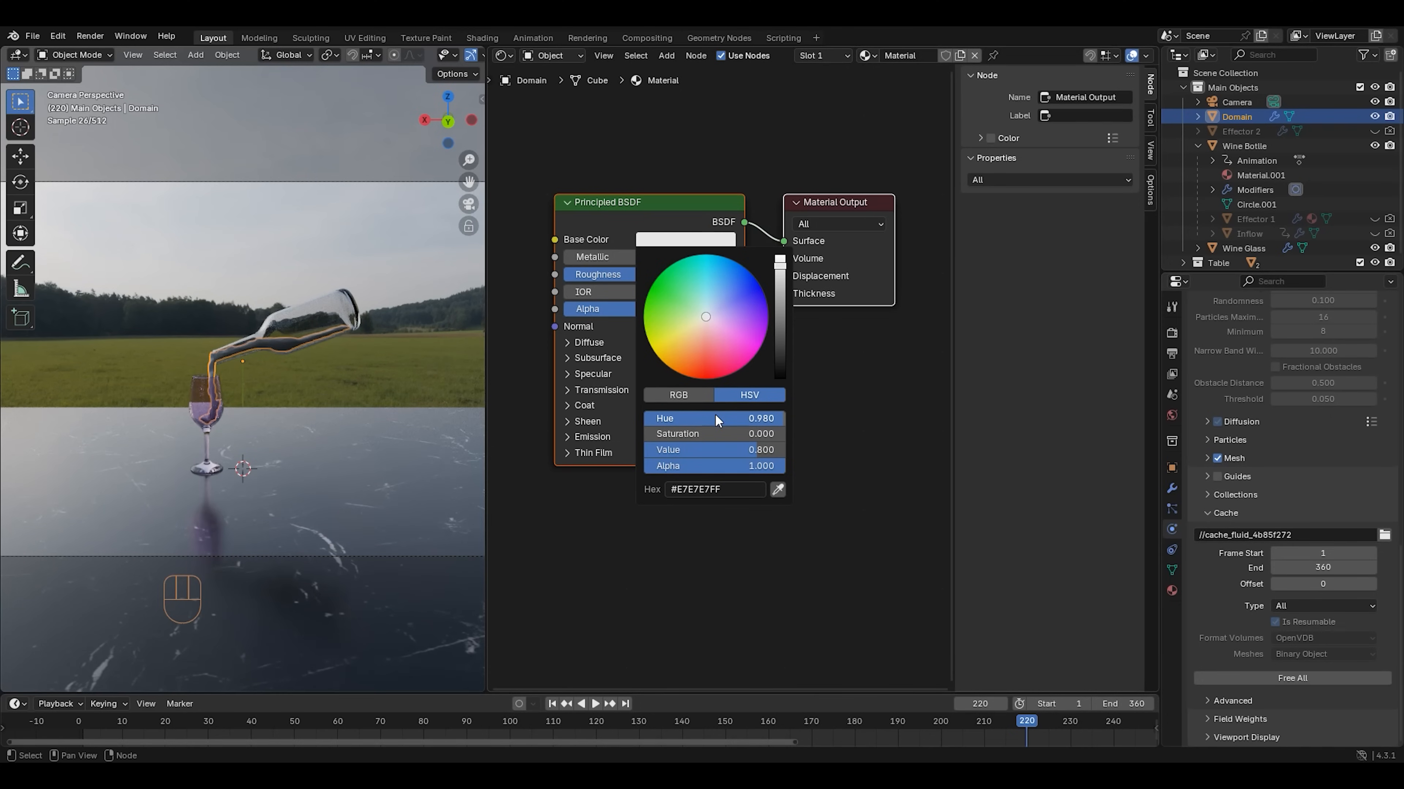
{"action": "left_click", "coordinate": [719, 434]}
{"action": "type", "text": "0.97"}
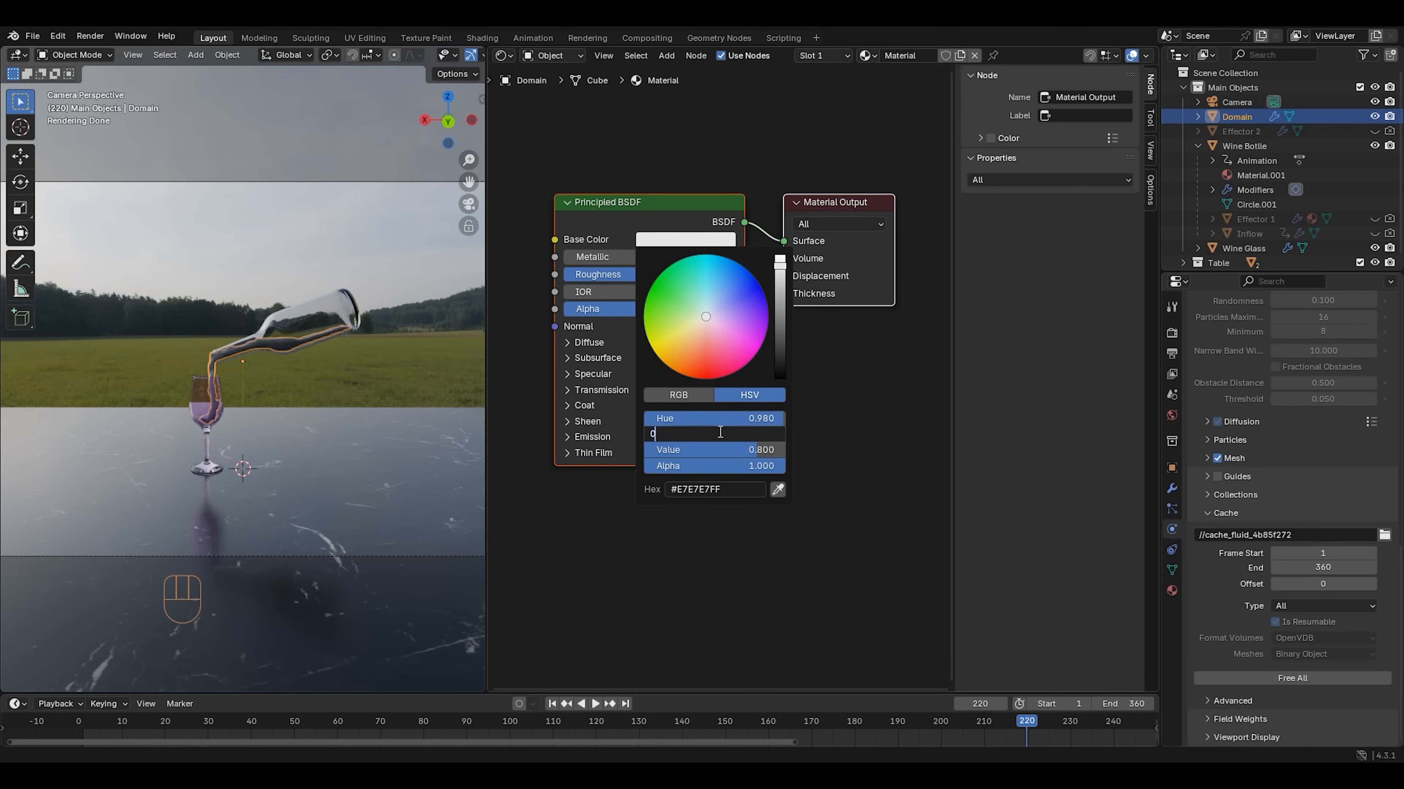
{"action": "key", "text": "Return"}
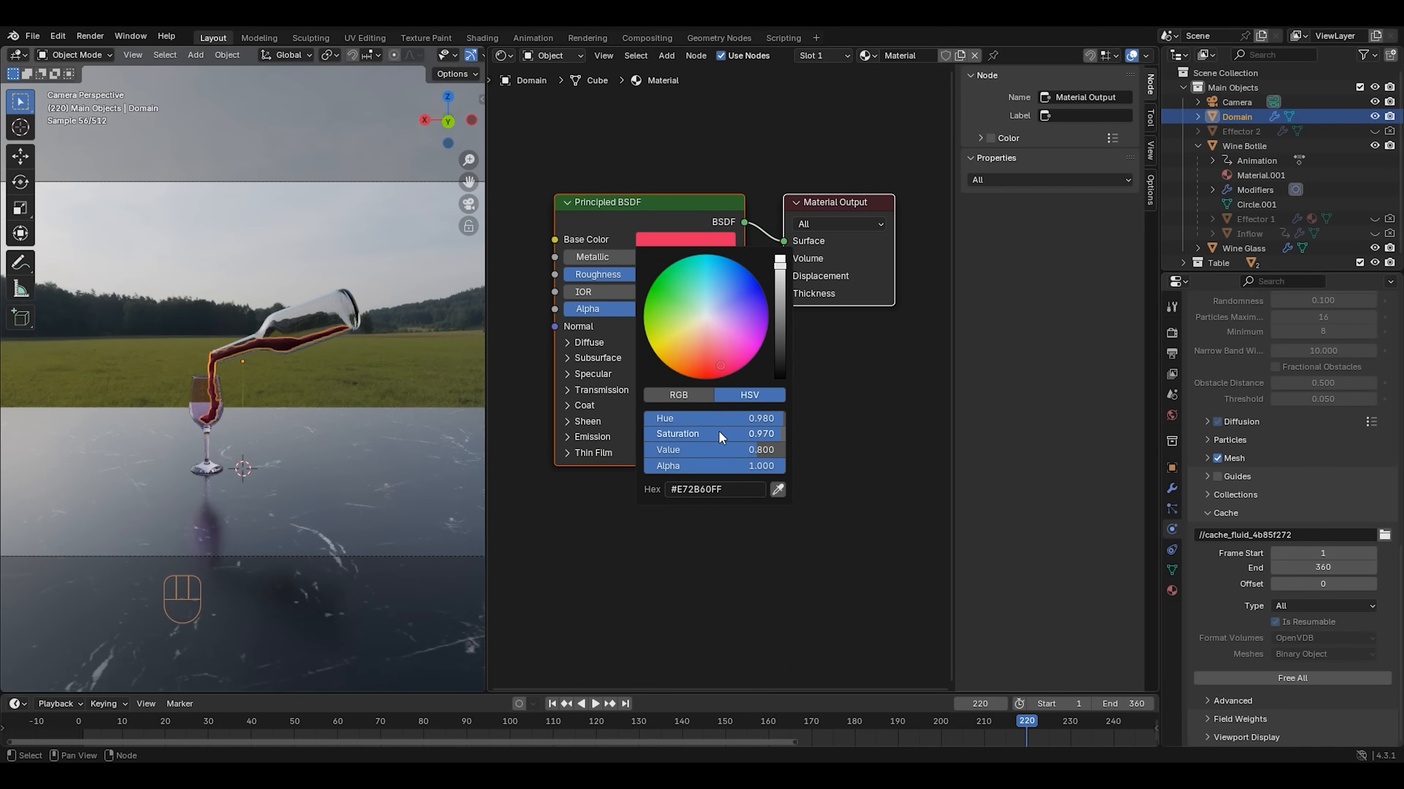
{"action": "left_click", "coordinate": [721, 449]}
{"action": "type", "text": "0.2"}
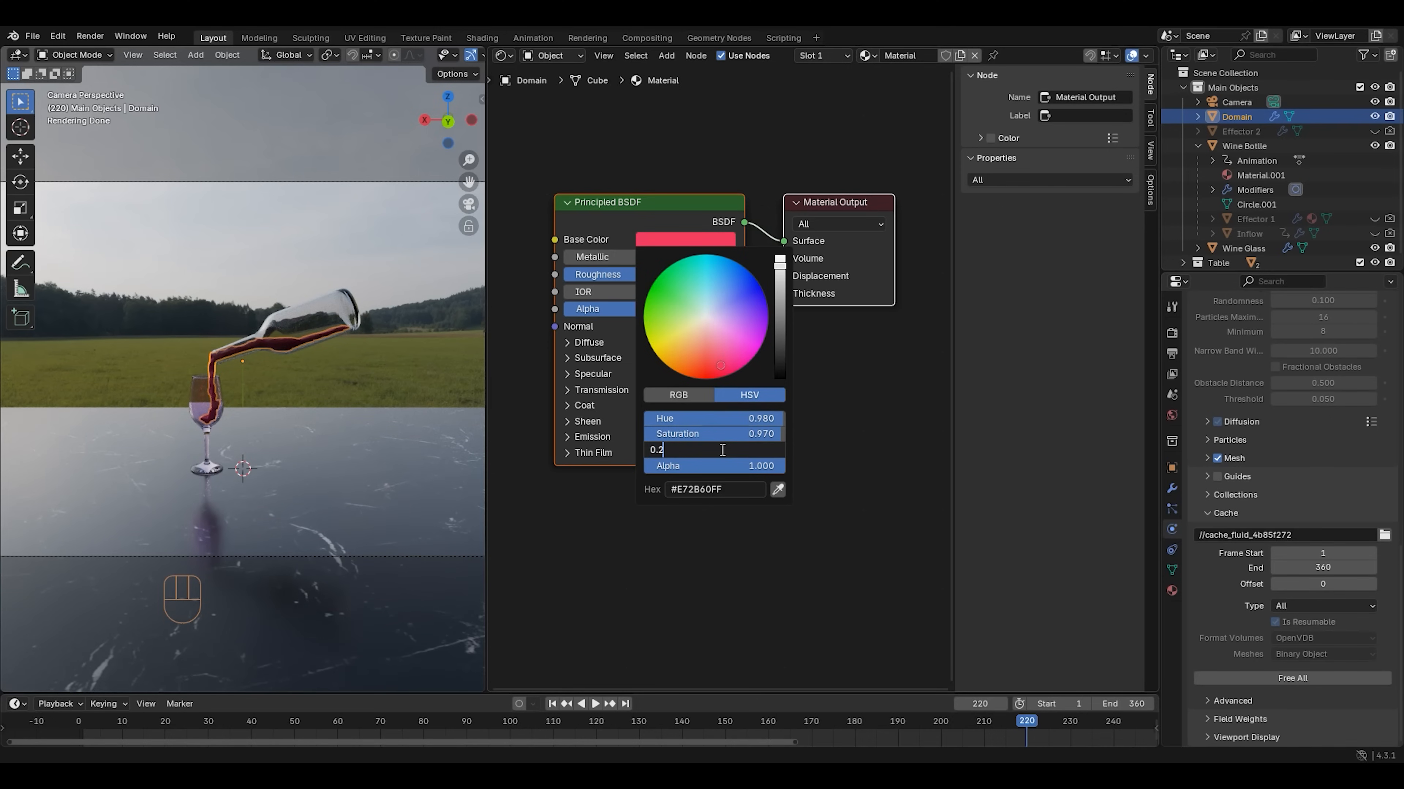
{"action": "type", "text": "66"}
{"action": "key", "text": "Return"}
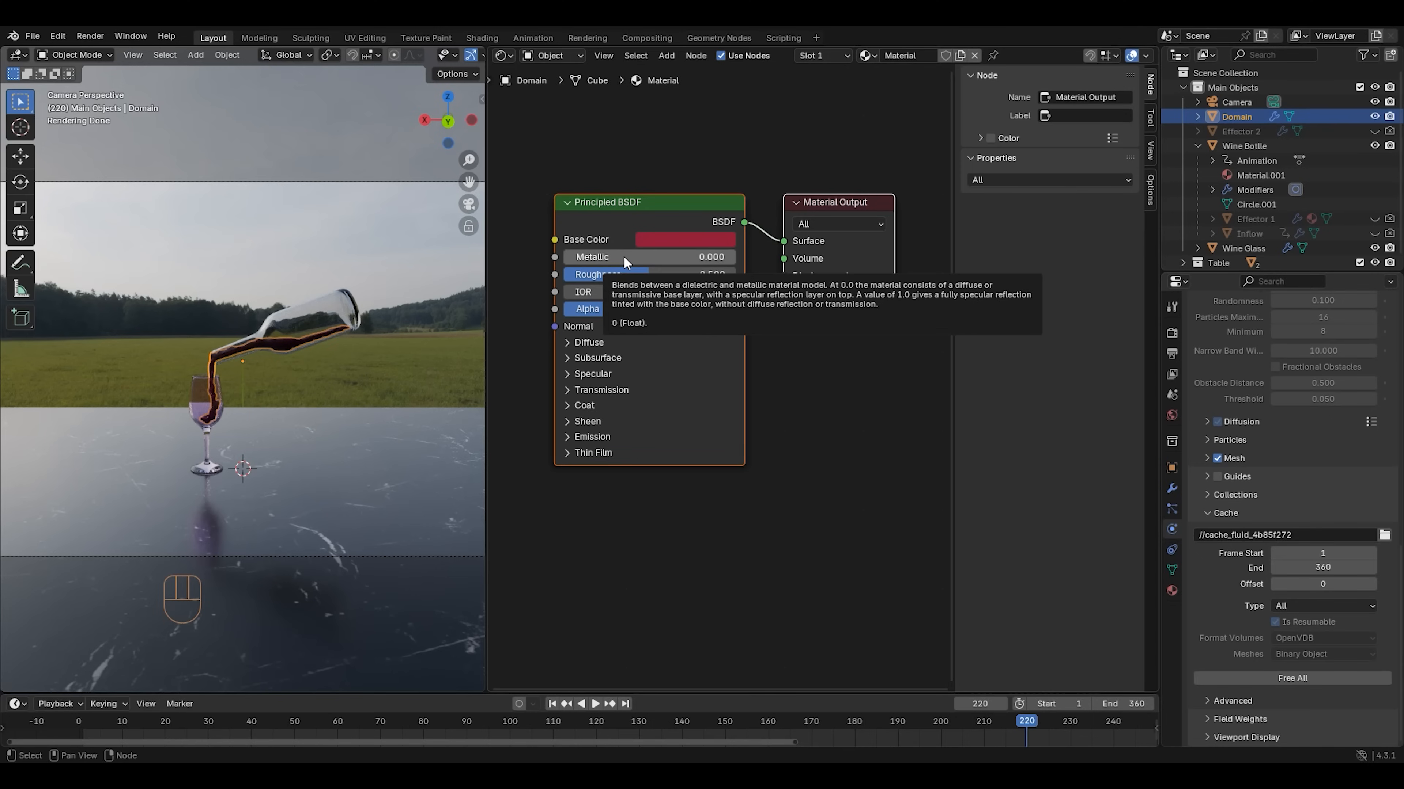
Set the wine material's roughness to 0 and its IOR to 1.45
{"action": "left_click", "coordinate": [663, 271]}
{"action": "type", "text": "0"}
{"action": "key", "text": "Return"}
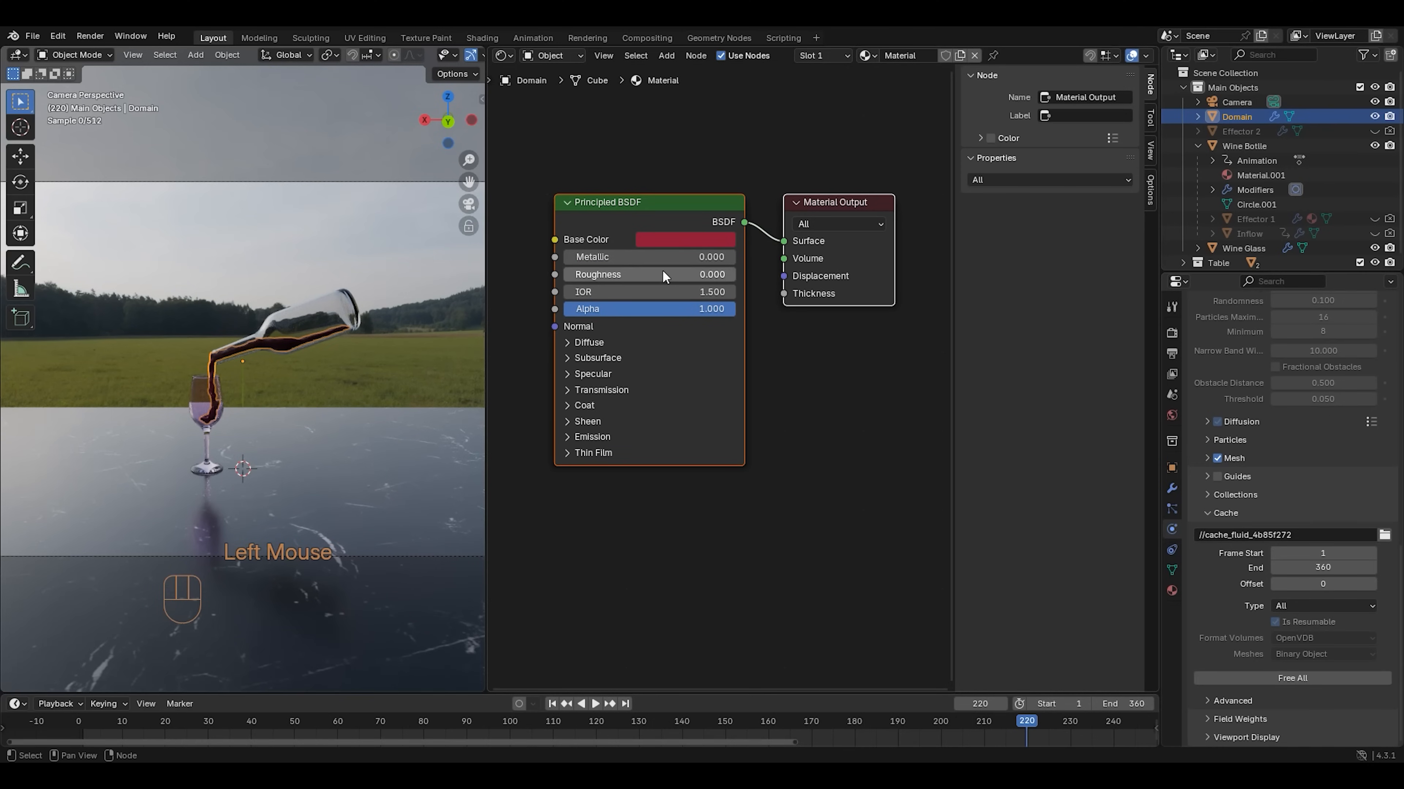
{"action": "left_click", "coordinate": [654, 290]}
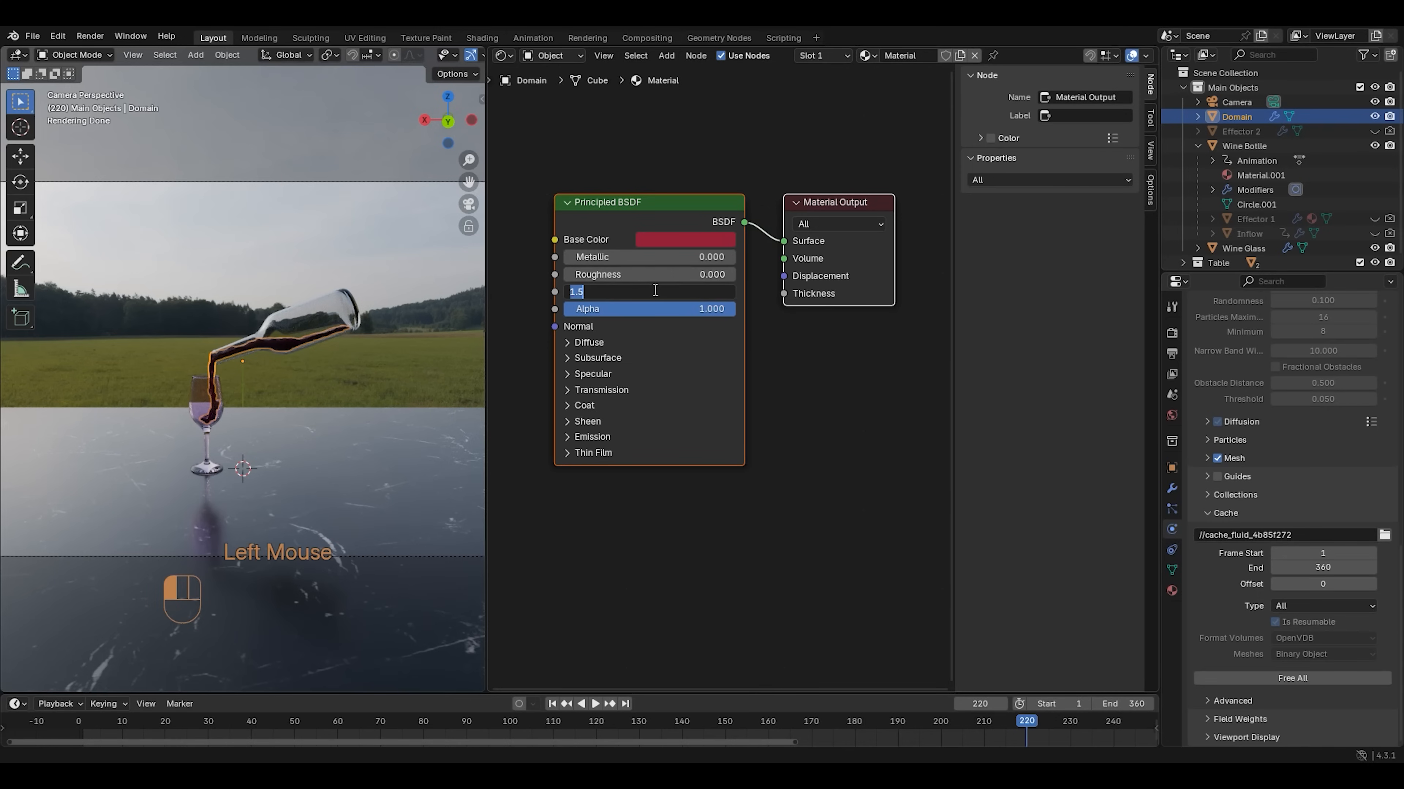
{"action": "type", "text": "1"}
{"action": "key", "text": "Return"}
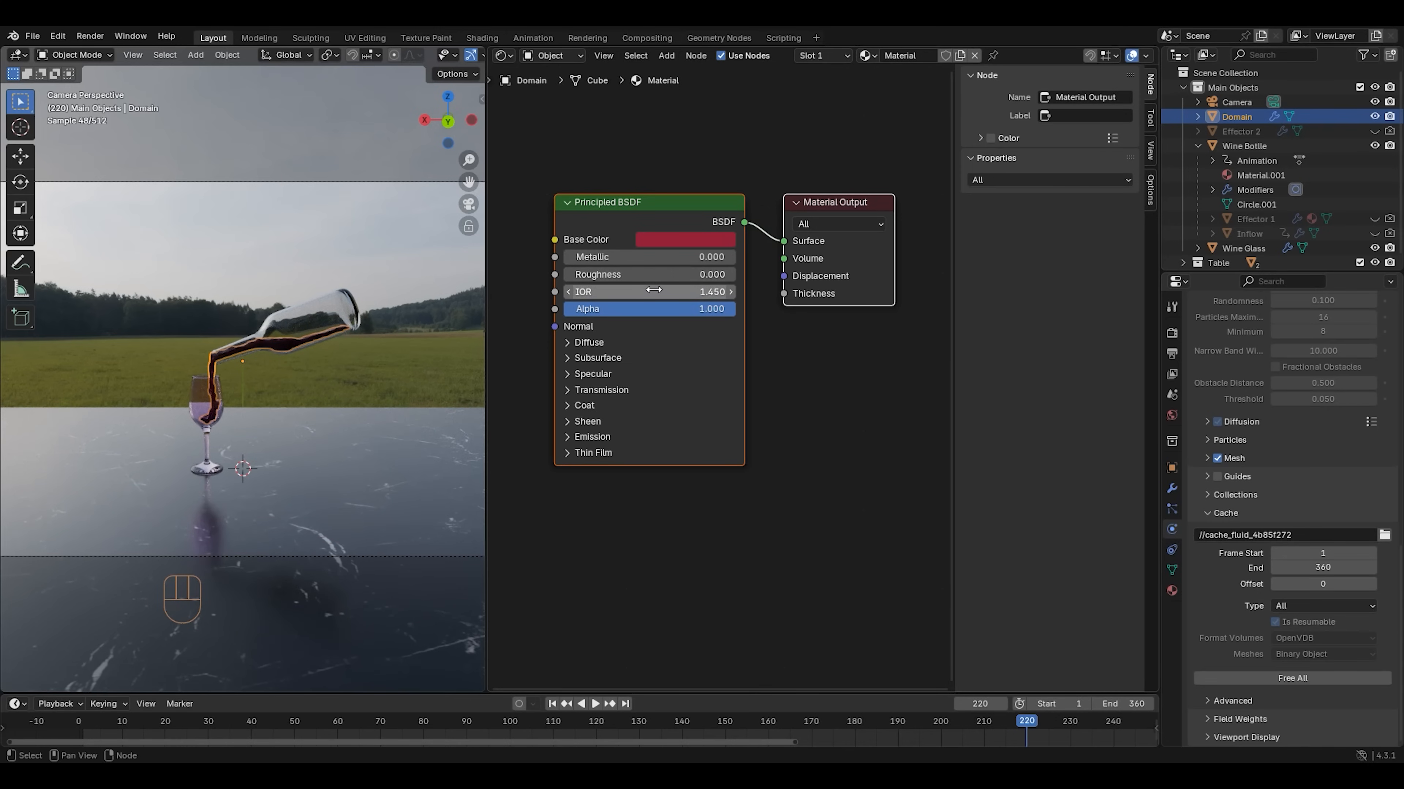
Set the wine material's transmission weight to 1
{"action": "left_click", "coordinate": [566, 391]}
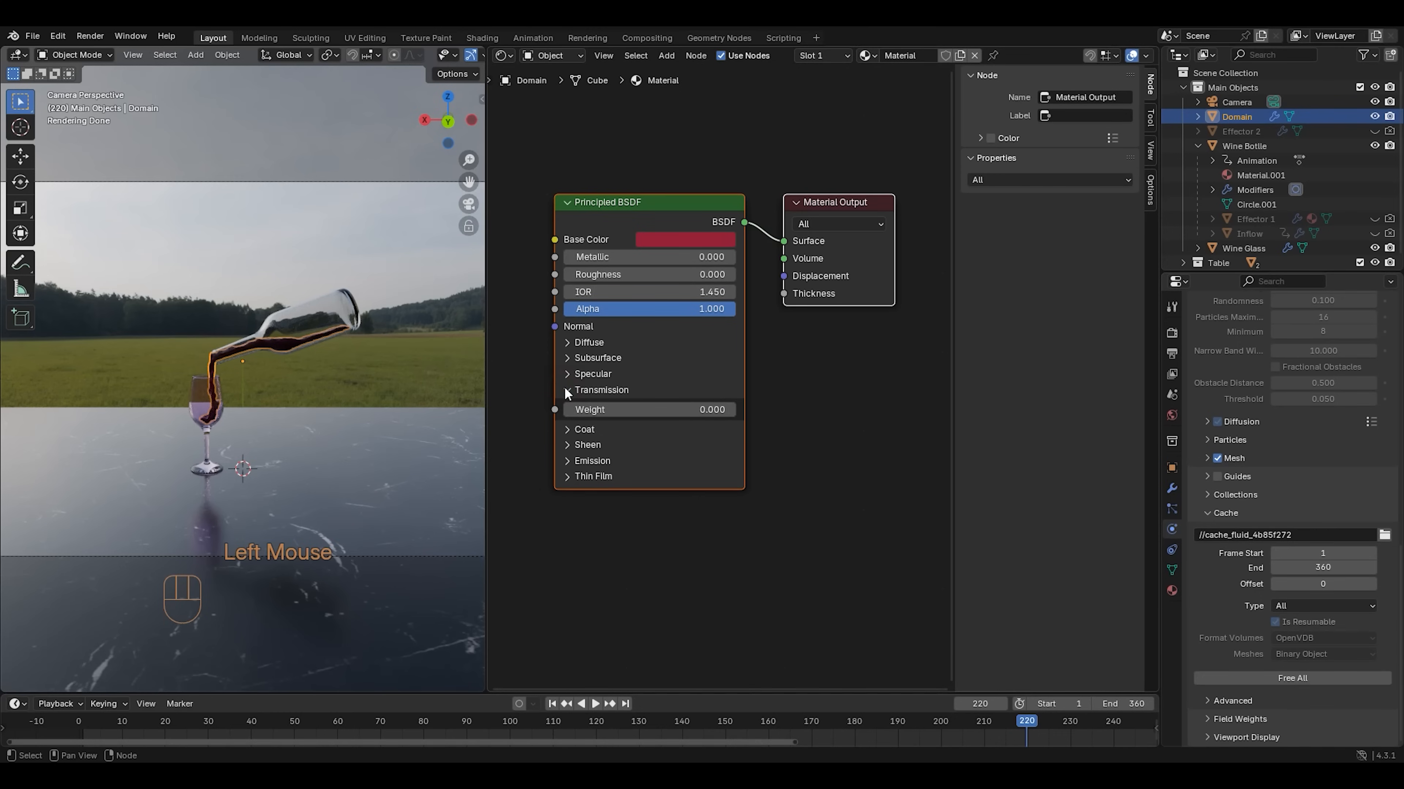
{"action": "double_click", "coordinate": [641, 409]}
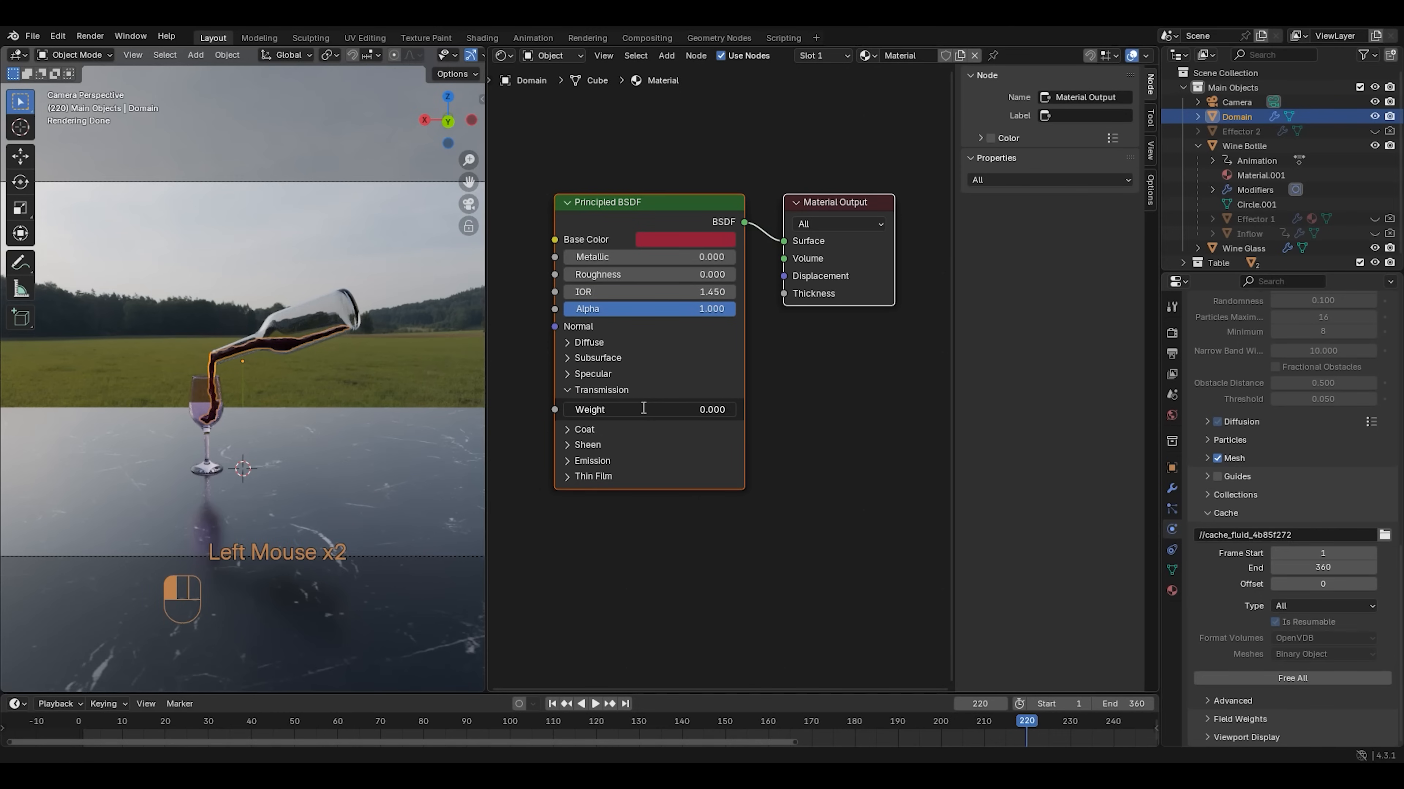
{"action": "type", "text": "1"}
{"action": "key", "text": "Return"}
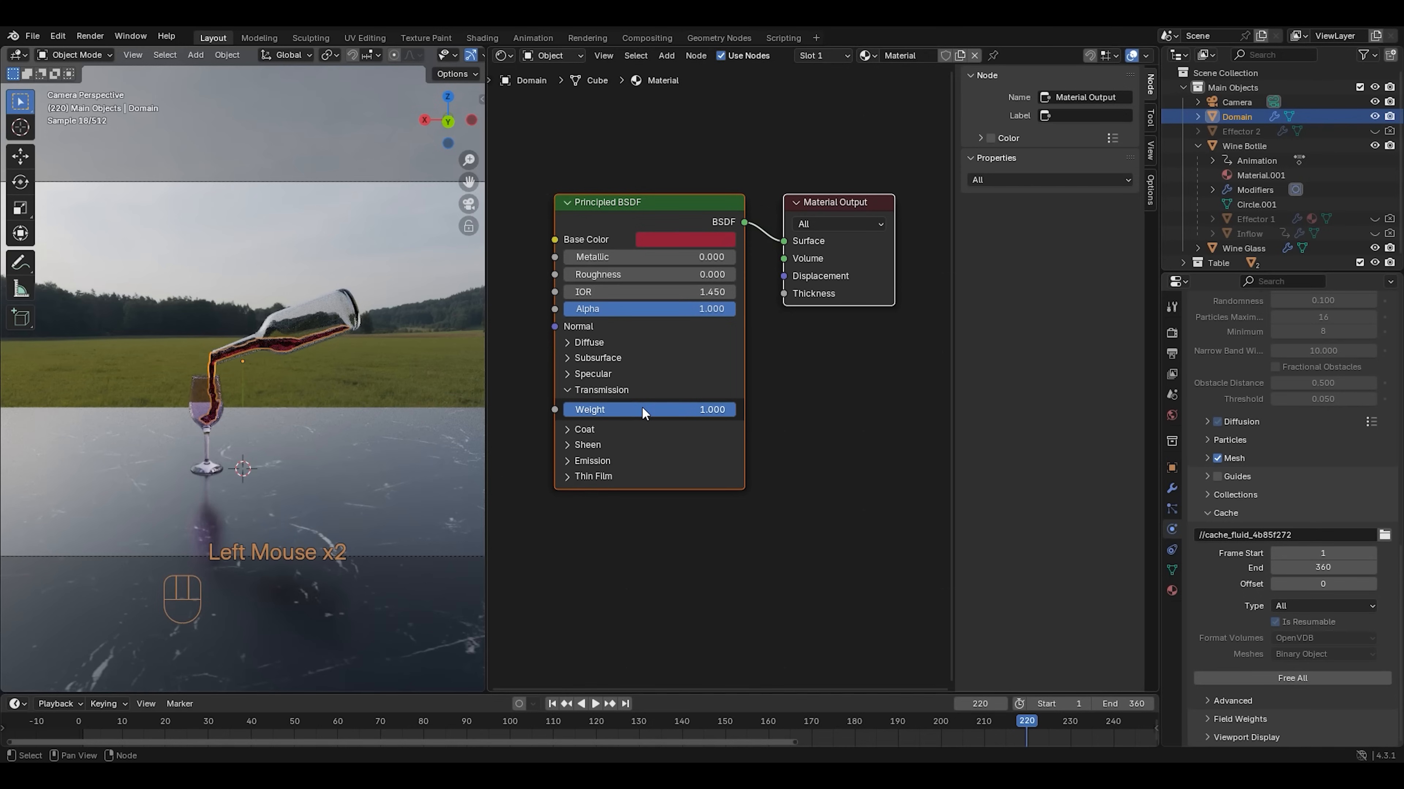
Join the 3D viewport over the Shader Editor area and return the timeline to frame 1
{"action": "right_click", "coordinate": [485, 394]}
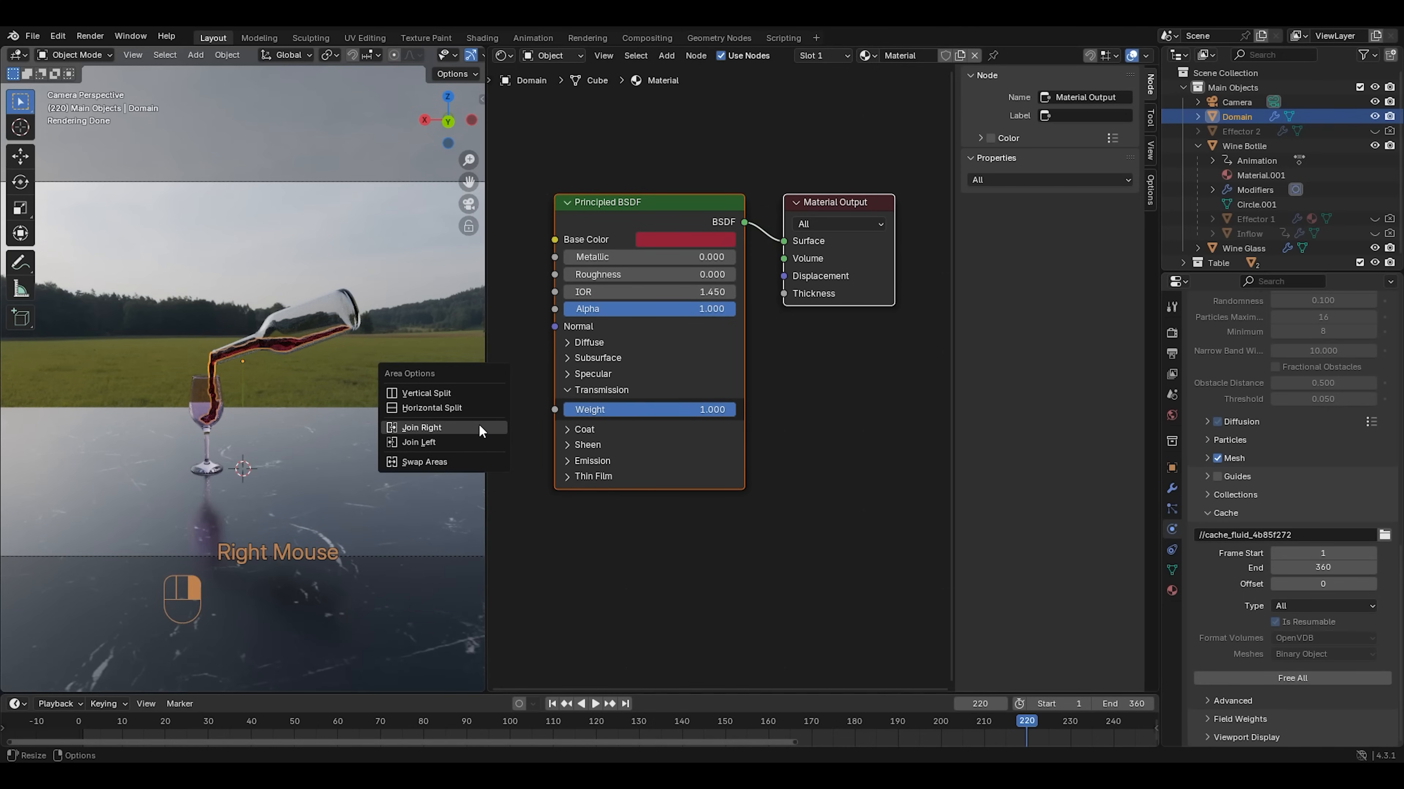
{"action": "left_click", "coordinate": [480, 425]}
{"action": "left_click", "coordinate": [552, 704]}
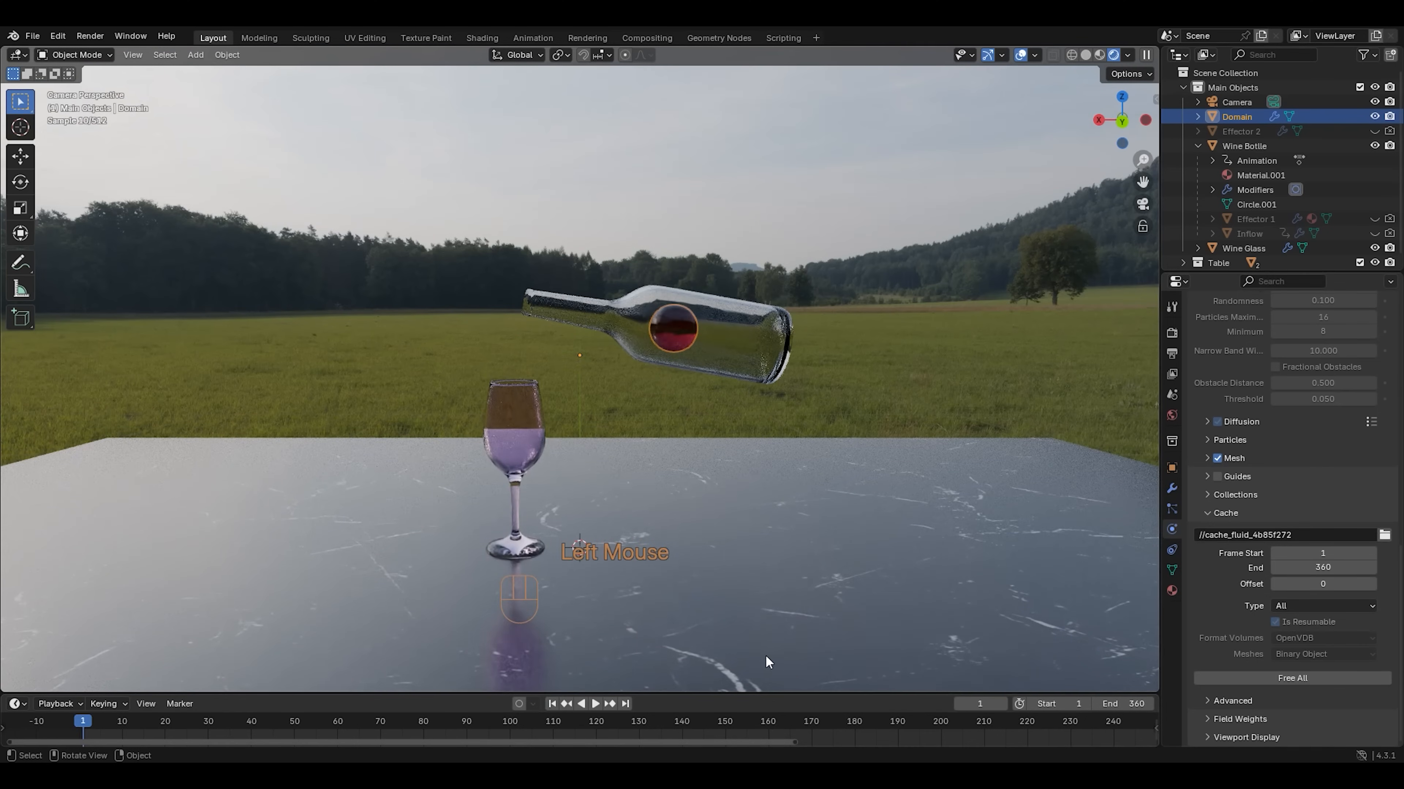
Free all of the Domain's baked fluid data and set its resolution divisions to 256
{"action": "left_click", "coordinate": [1341, 678]}
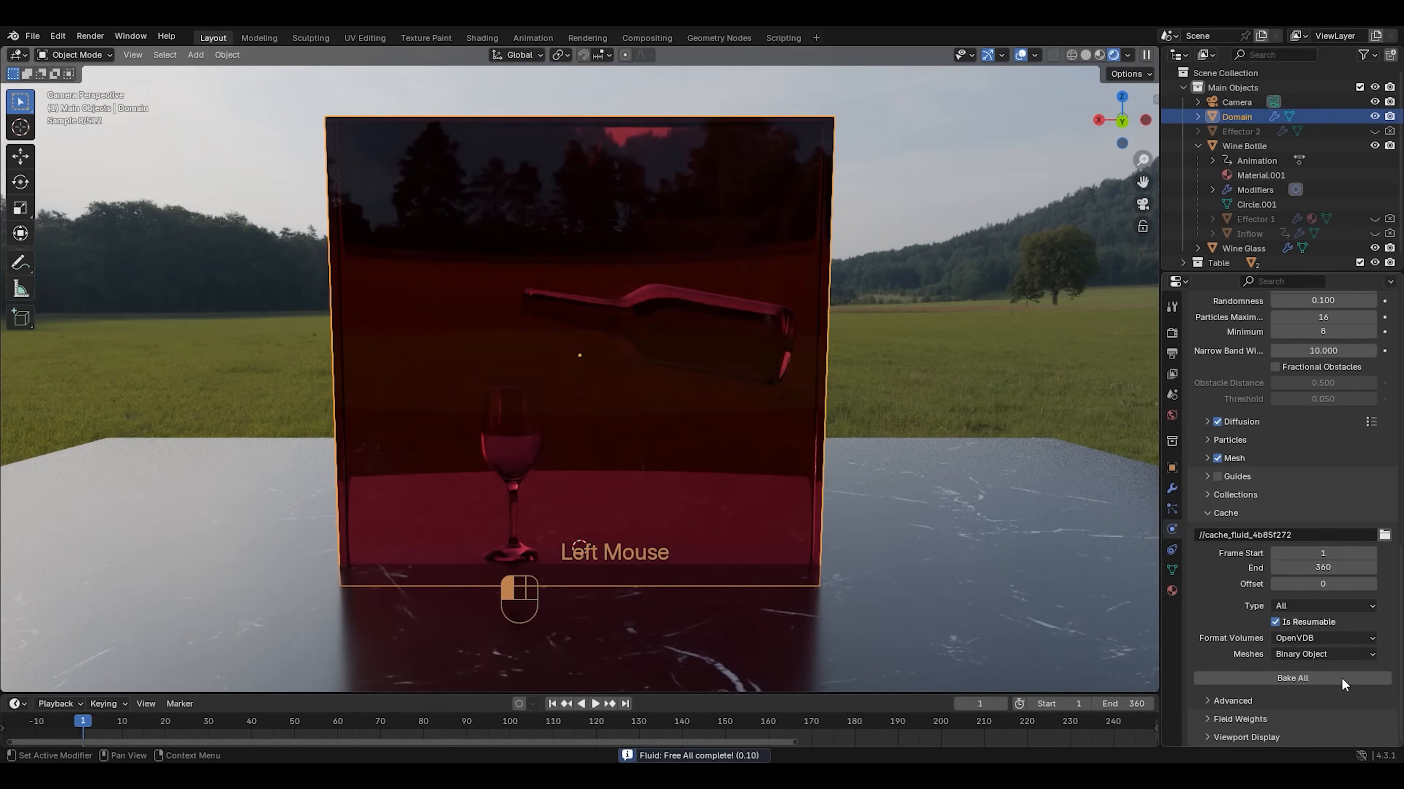
{"action": "scroll", "coordinate": [1343, 682], "scroll_direction": "up", "scroll_amount": 7}
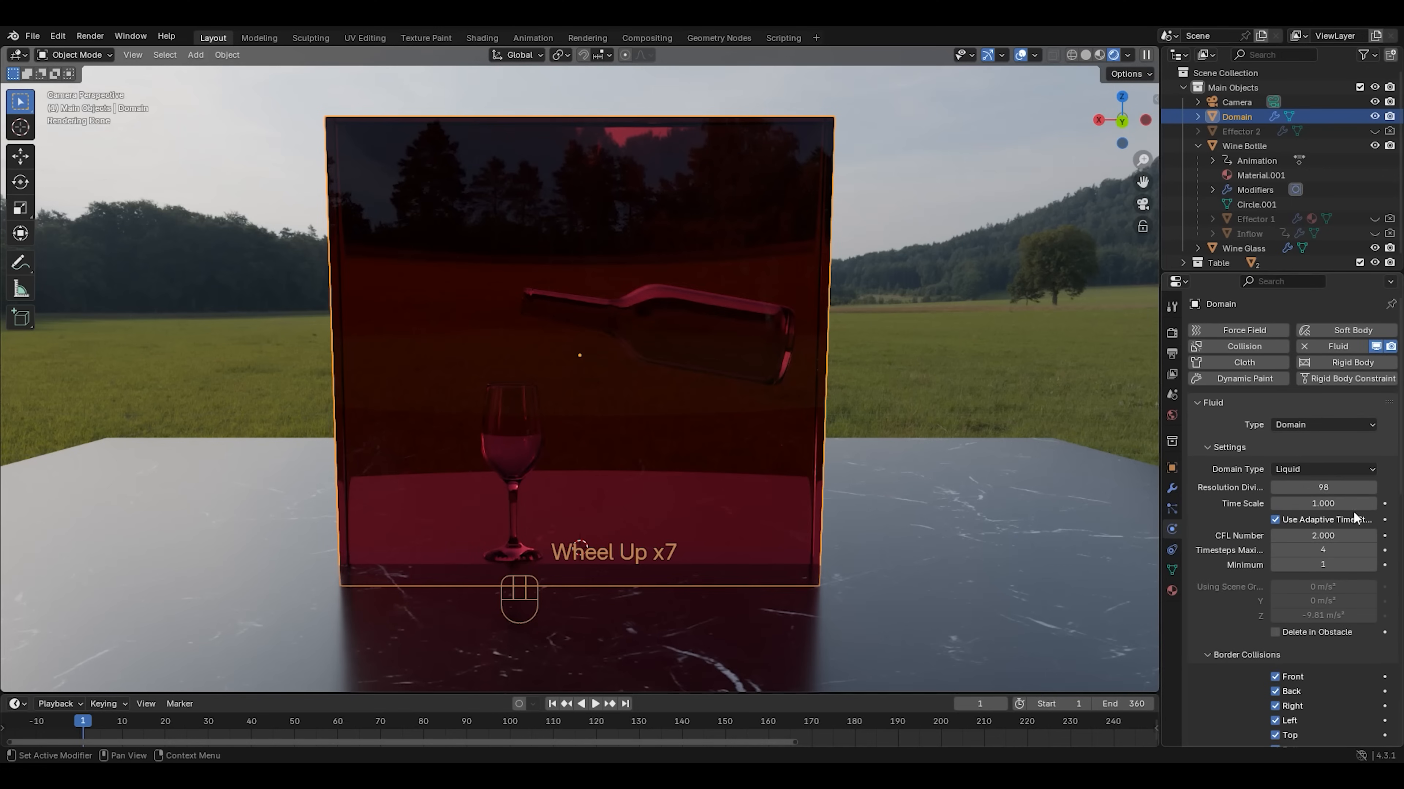
{"action": "left_click", "coordinate": [1348, 489]}
{"action": "type", "text": "2"}
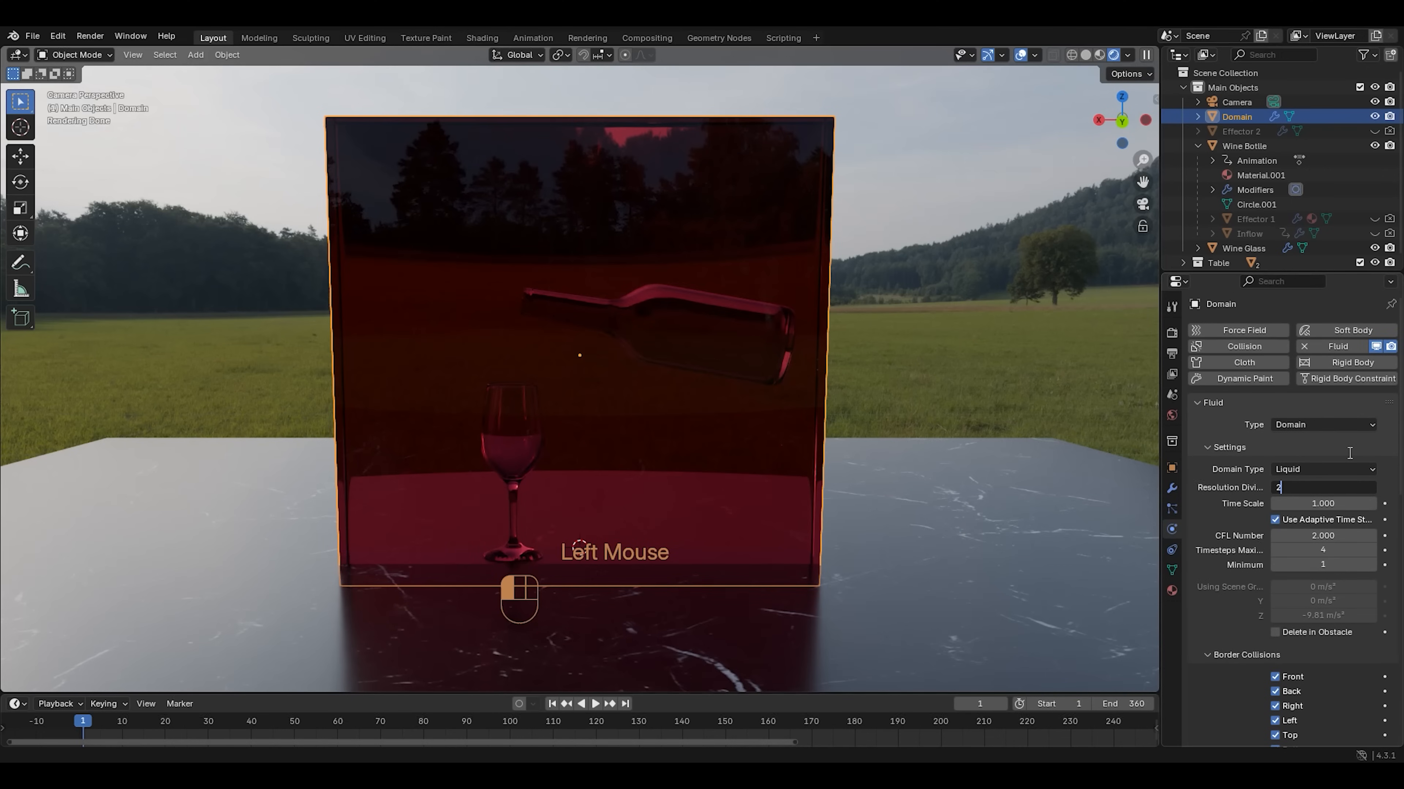
{"action": "type", "text": "56"}
{"action": "key", "text": "Return"}
Start baking all of the Domain's fluid simulation at the new resolution
{"action": "scroll", "coordinate": [1352, 455], "scroll_direction": "down", "scroll_amount": 2}
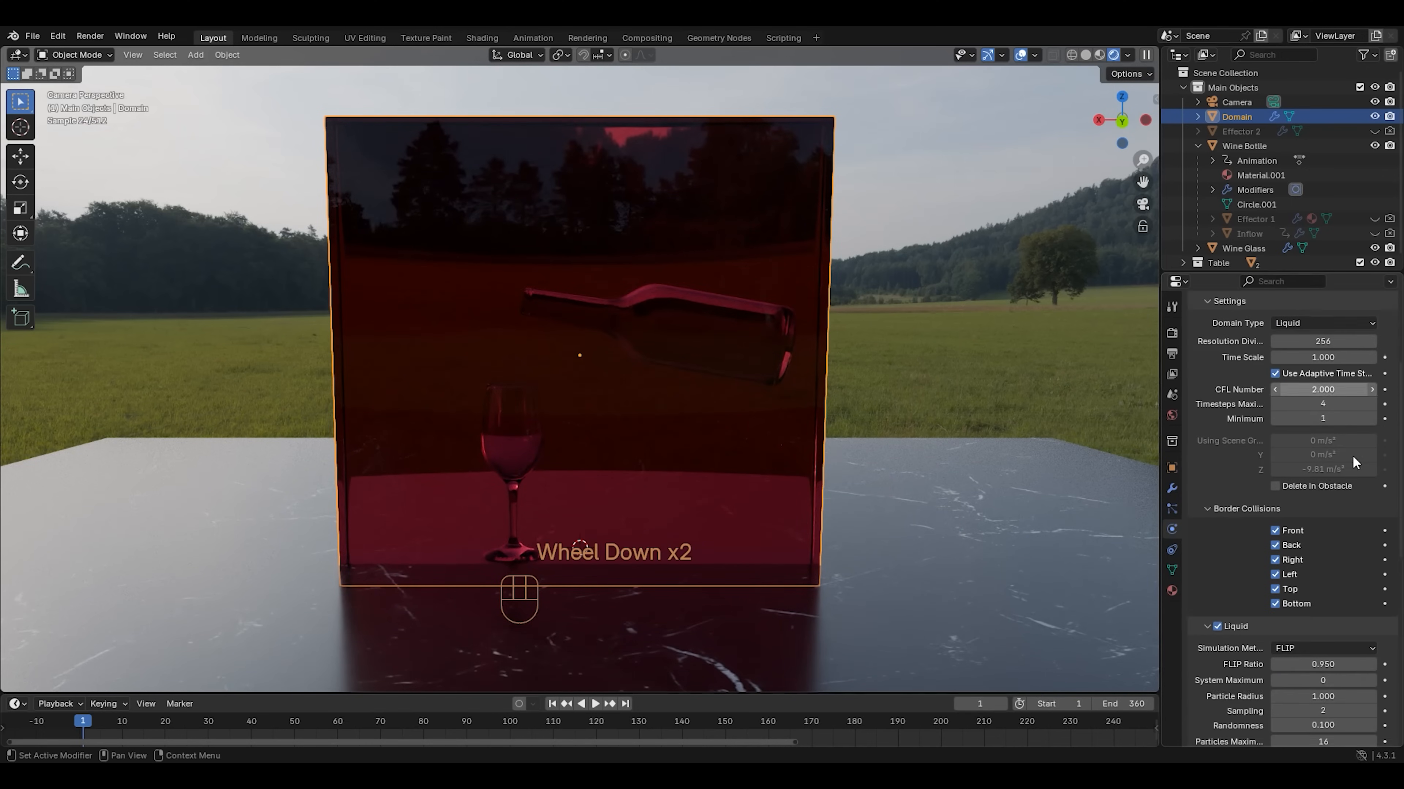
{"action": "scroll", "coordinate": [1352, 455], "scroll_direction": "down", "scroll_amount": 5}
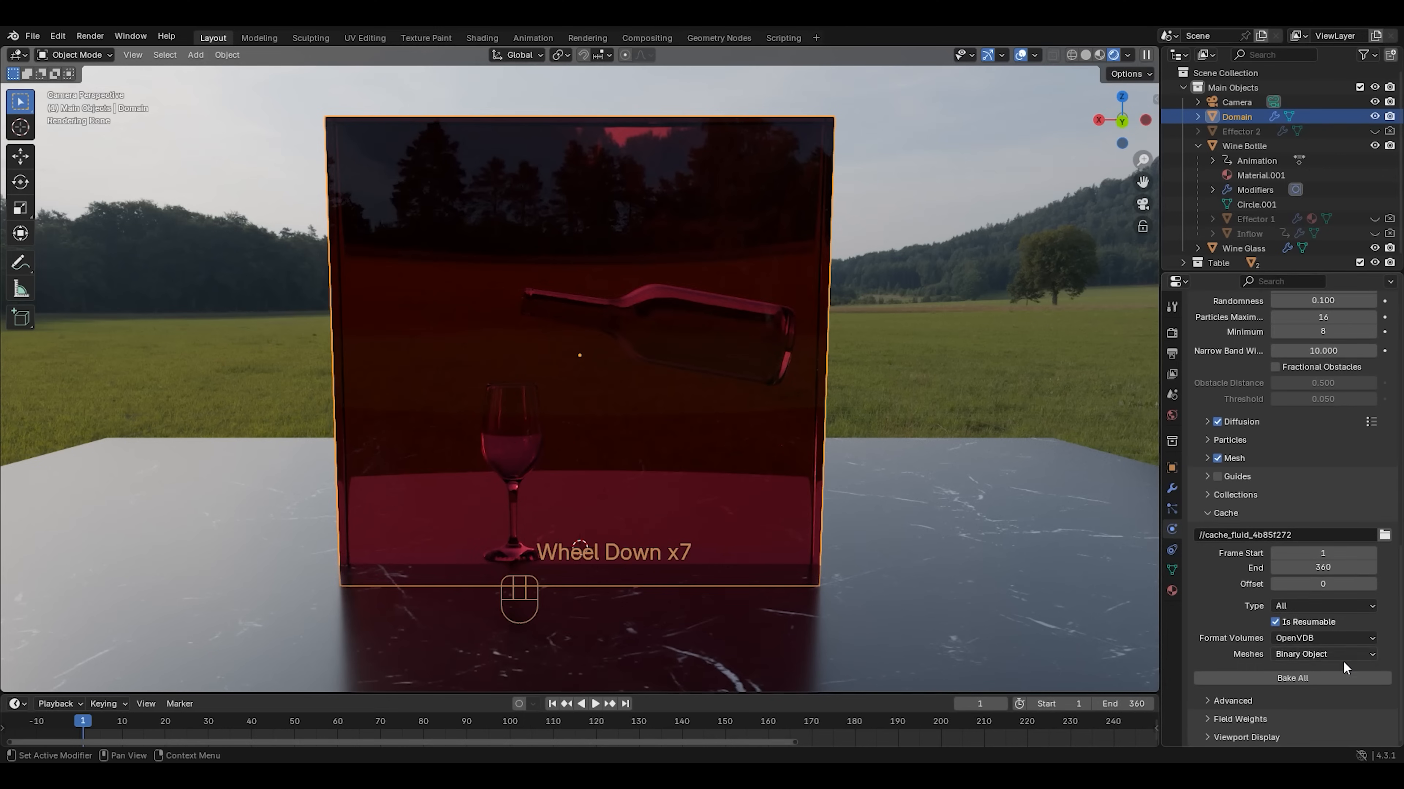
{"action": "left_click", "coordinate": [1339, 678]}
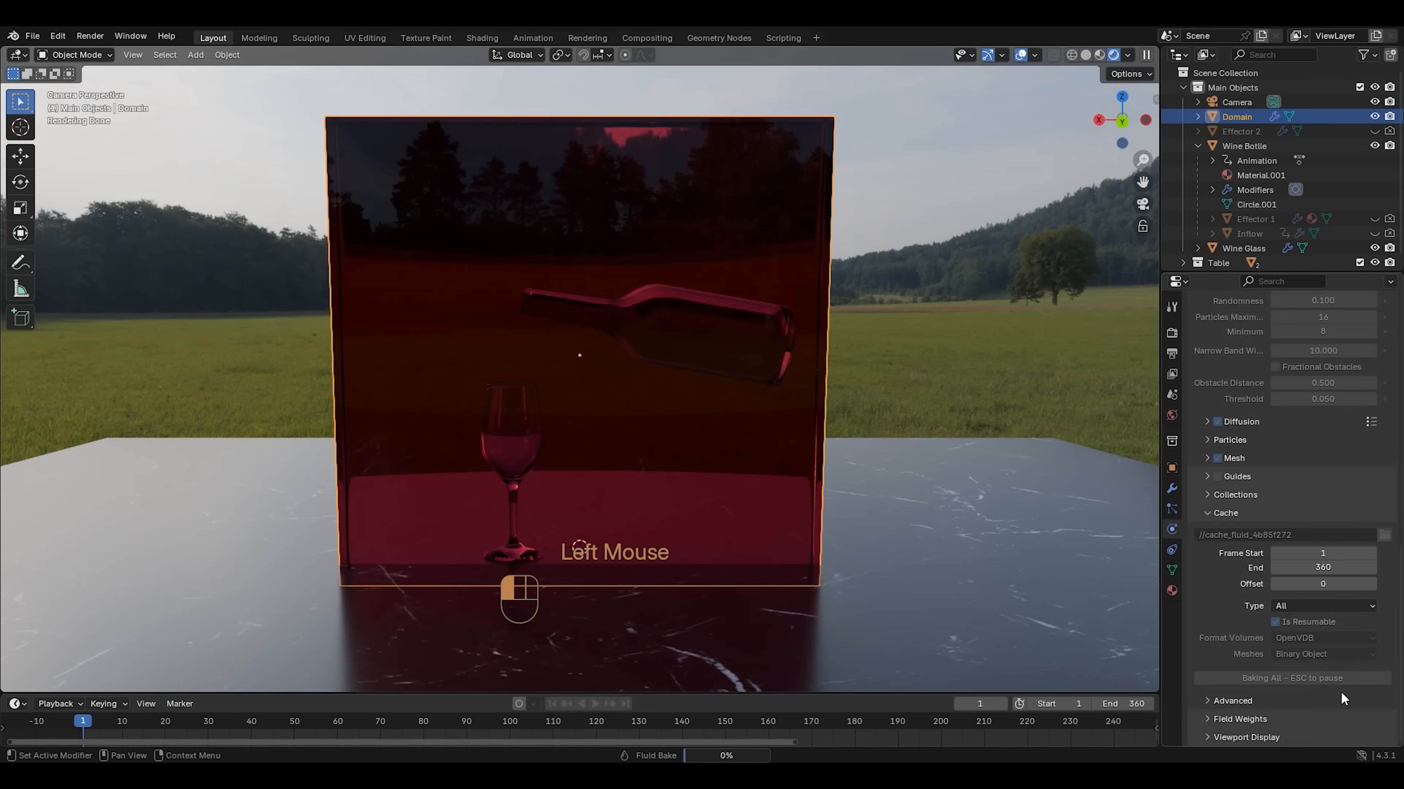